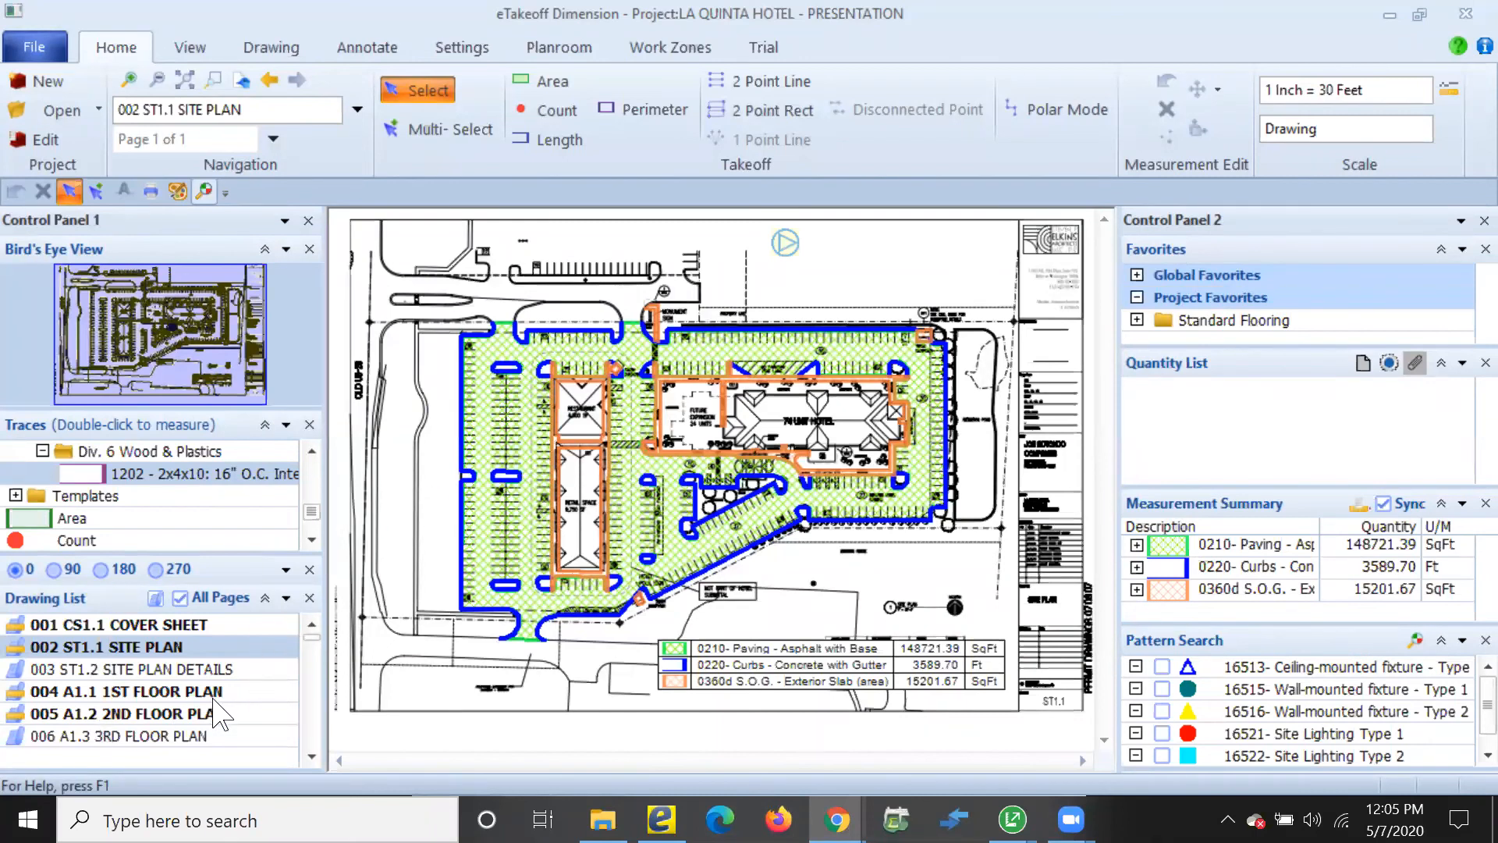
Look through the project's drawing list, from the cover sheet to the unit plans and bath elevations
scroll(221, 714, "down", 2)
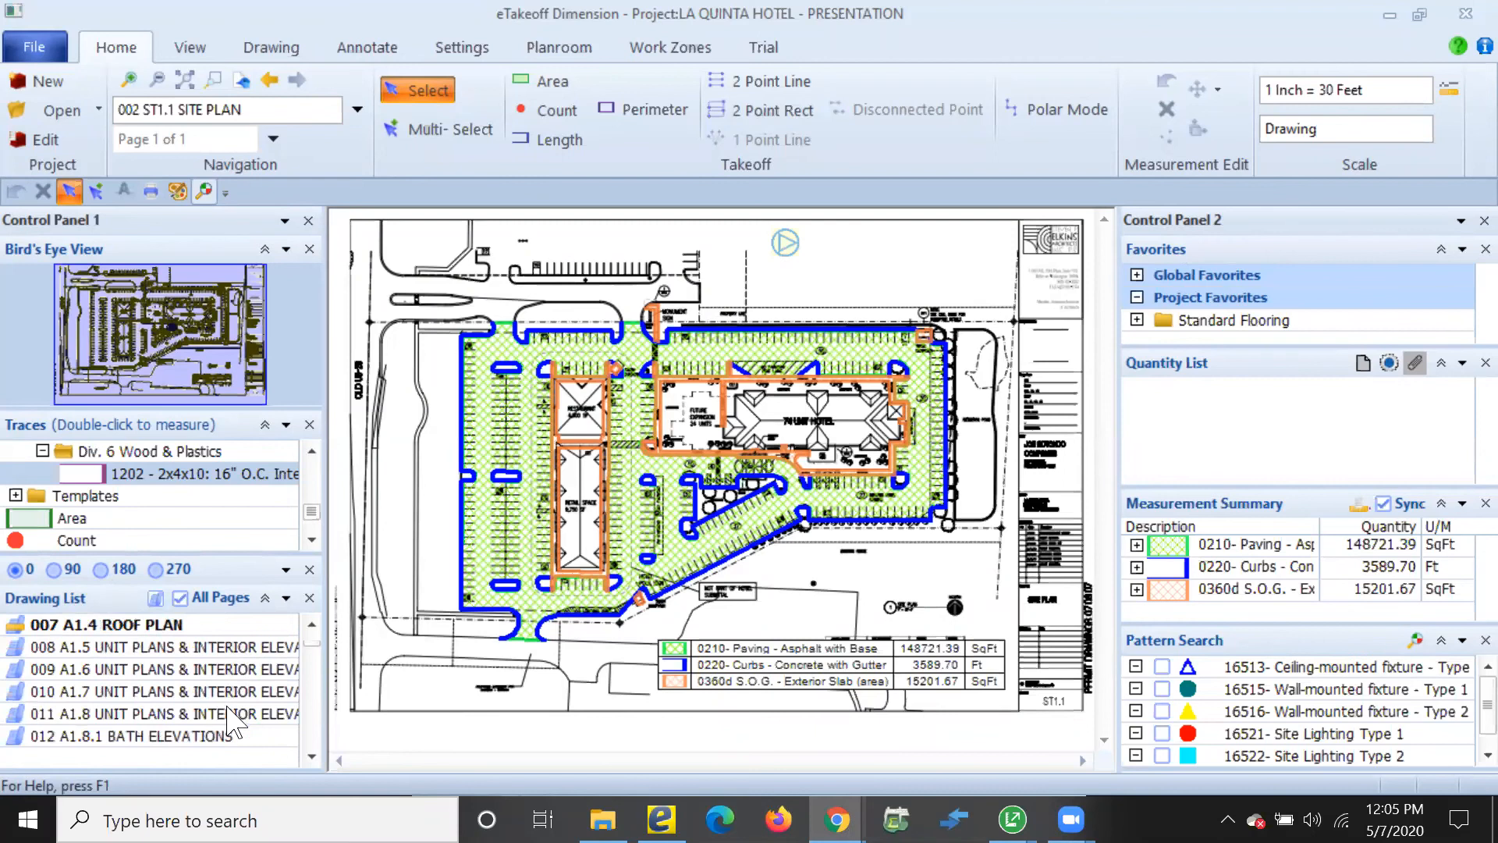
scroll(233, 722, "down", 1)
scroll(233, 721, "up", 3)
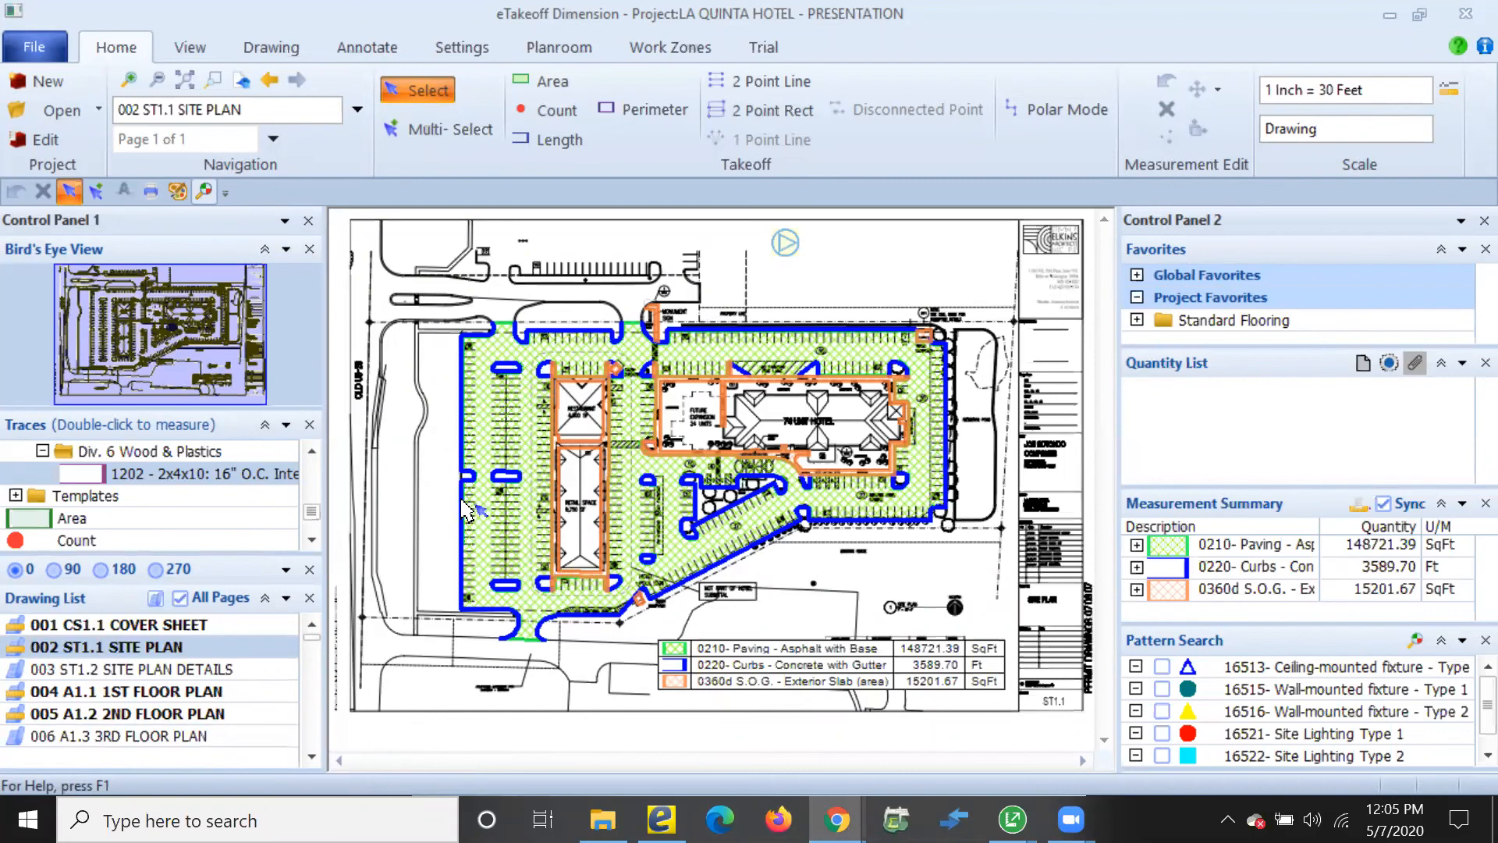
Select the Site Paving measurement on the site plan and examine its full quantity list, including the asphalt mix code options
scroll(462, 511, "up", 2)
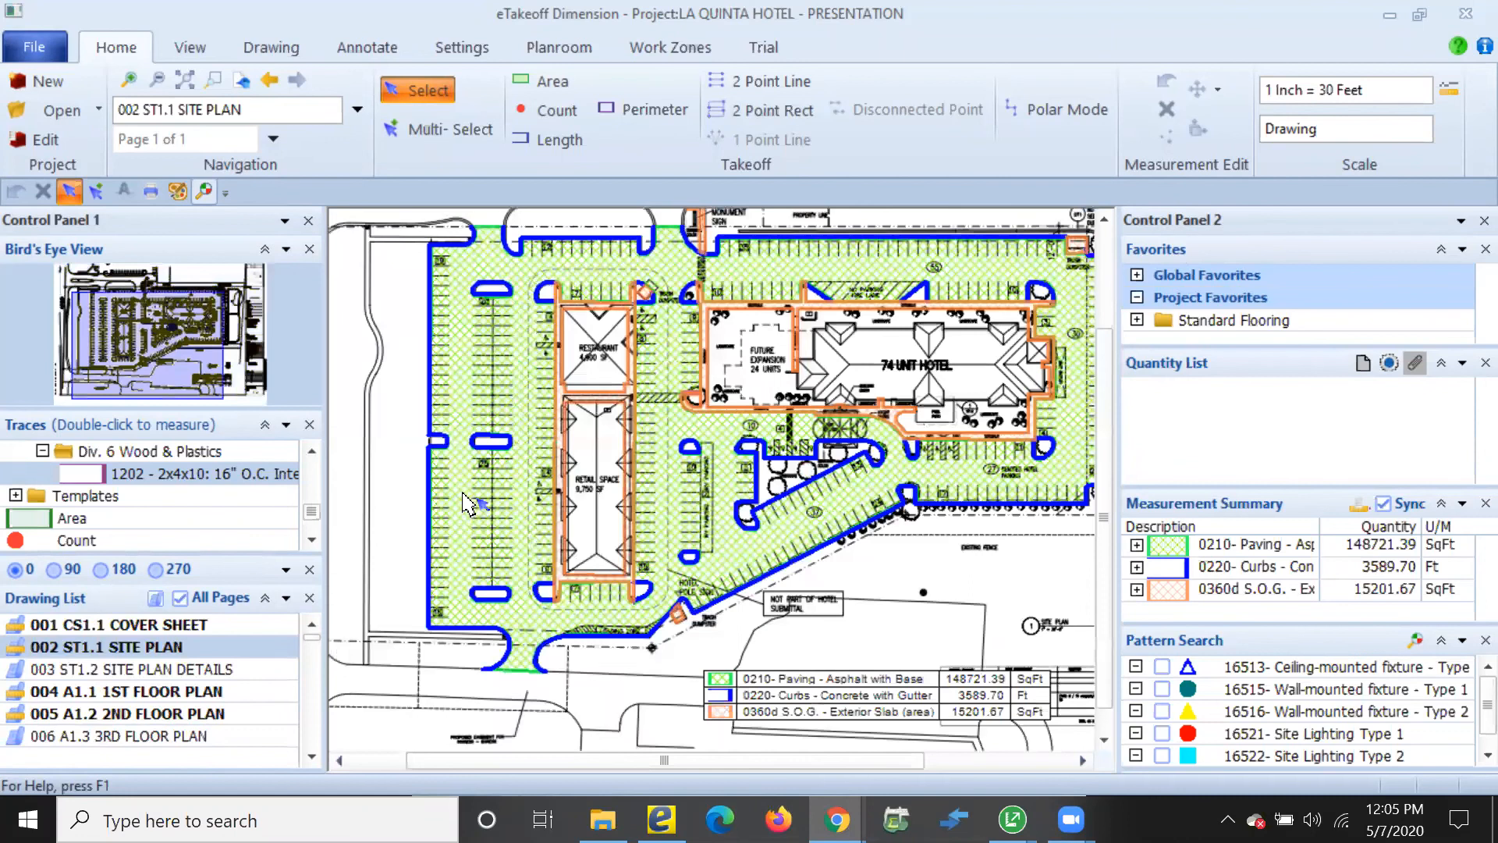
scroll(465, 499, "up", 2)
left_click(464, 494)
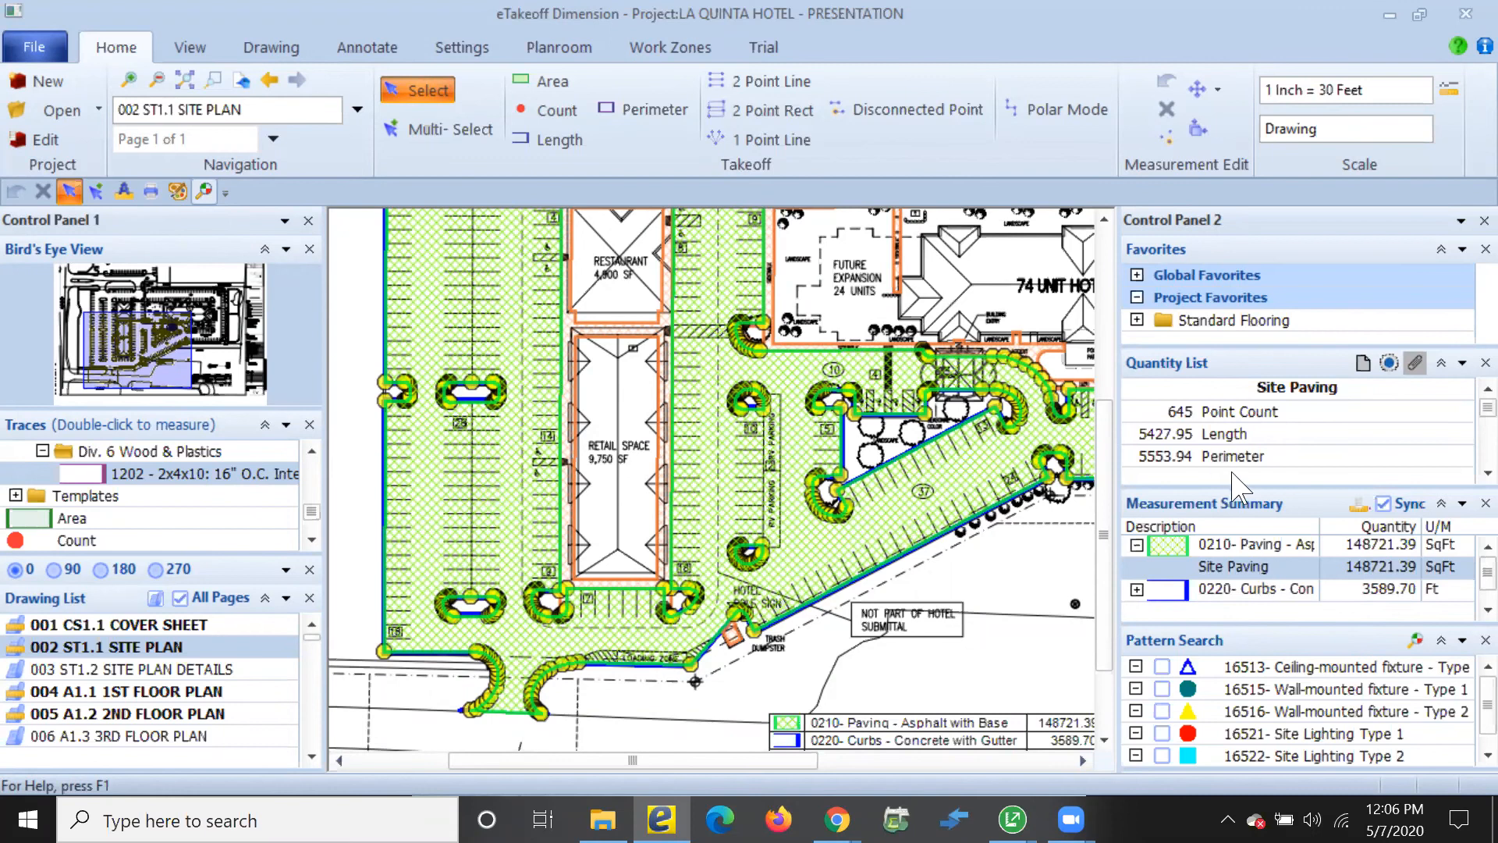
left_click_drag(1240, 488, 1252, 578)
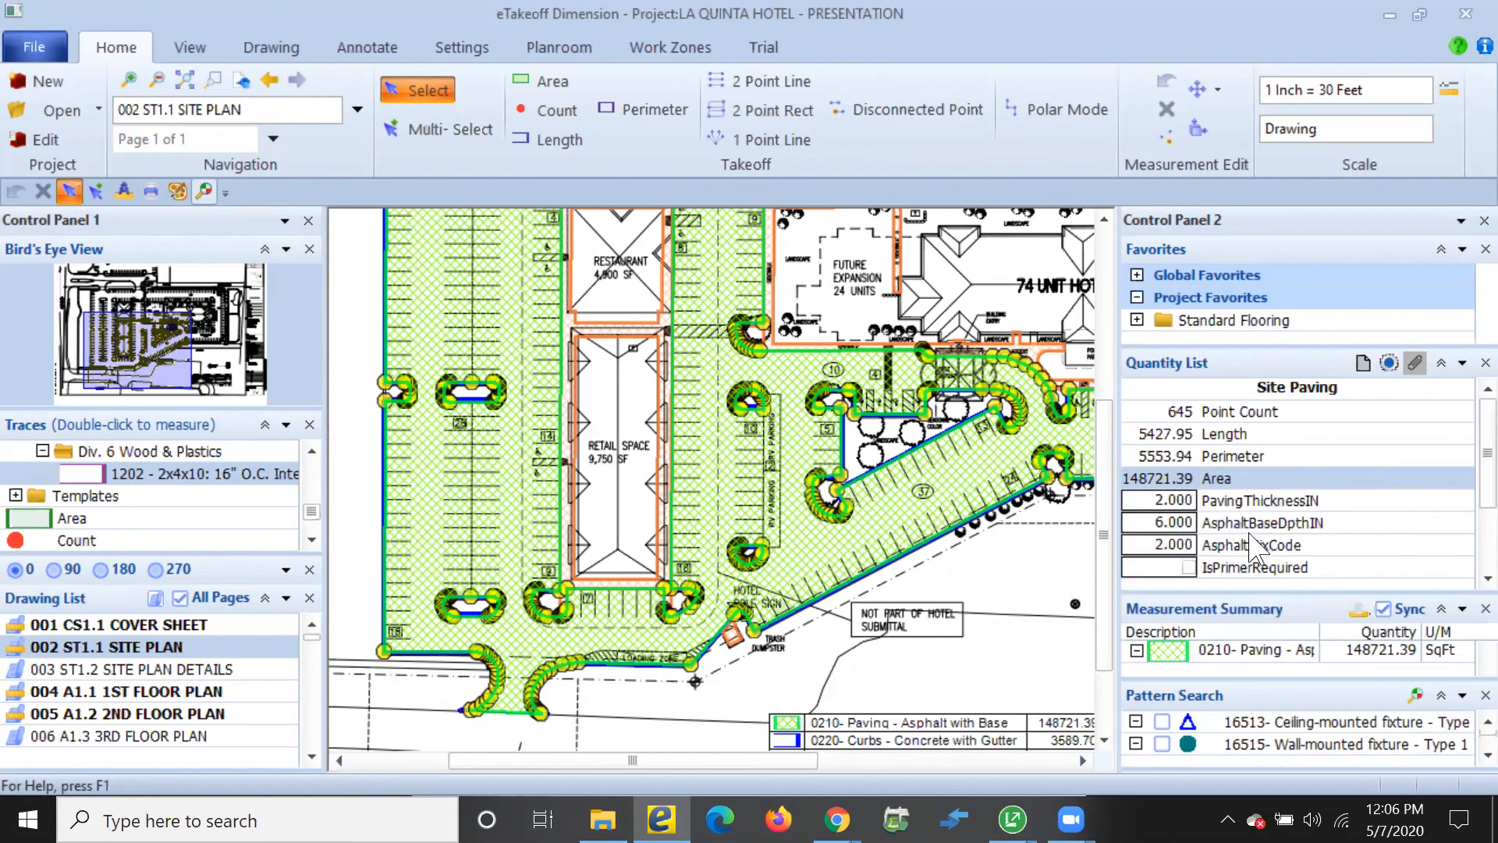
mouse_move(1216, 539)
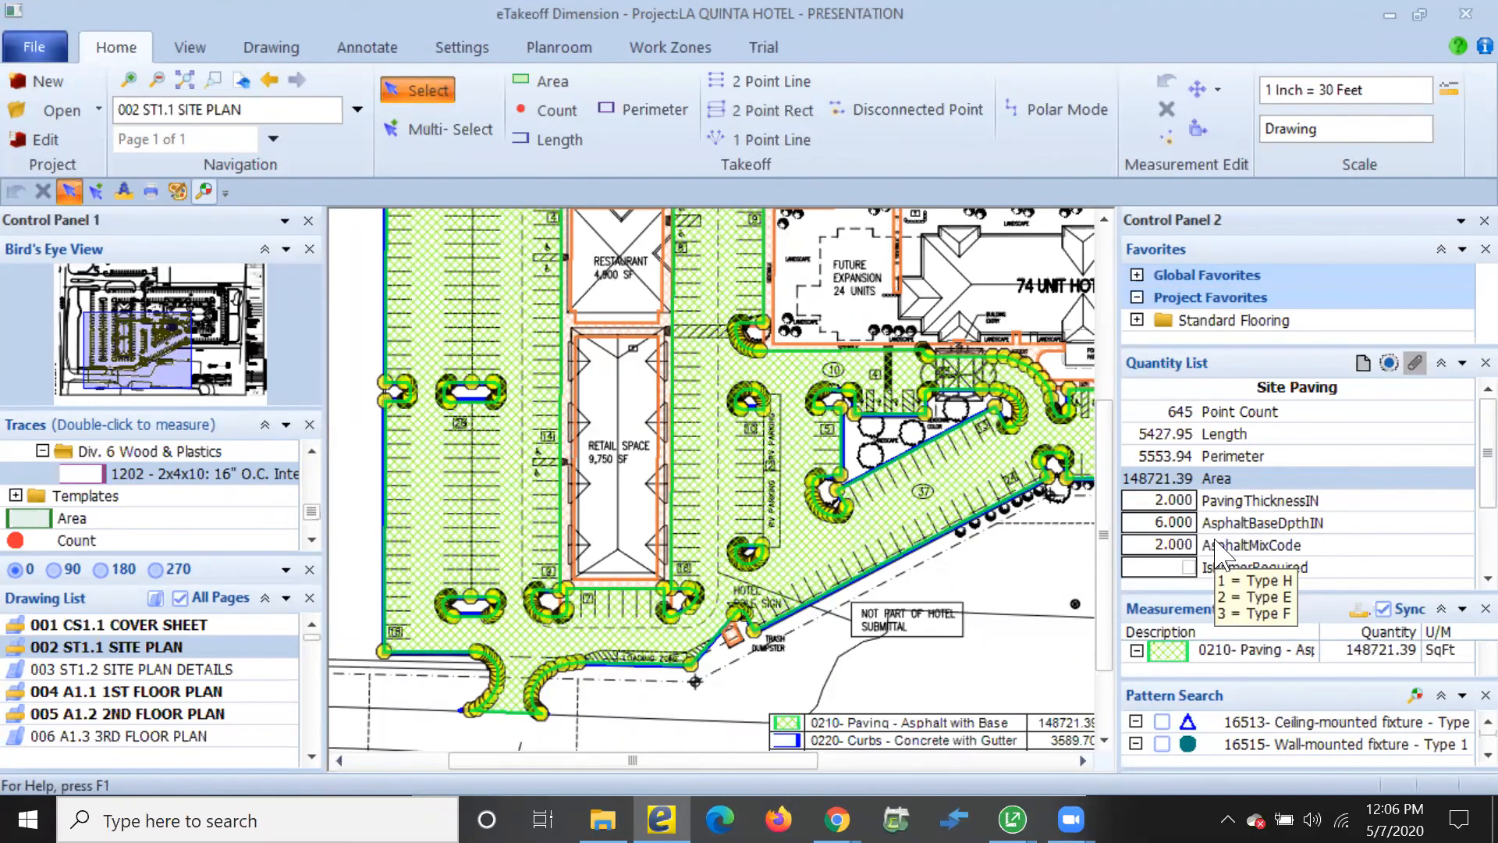
left_click(990, 579)
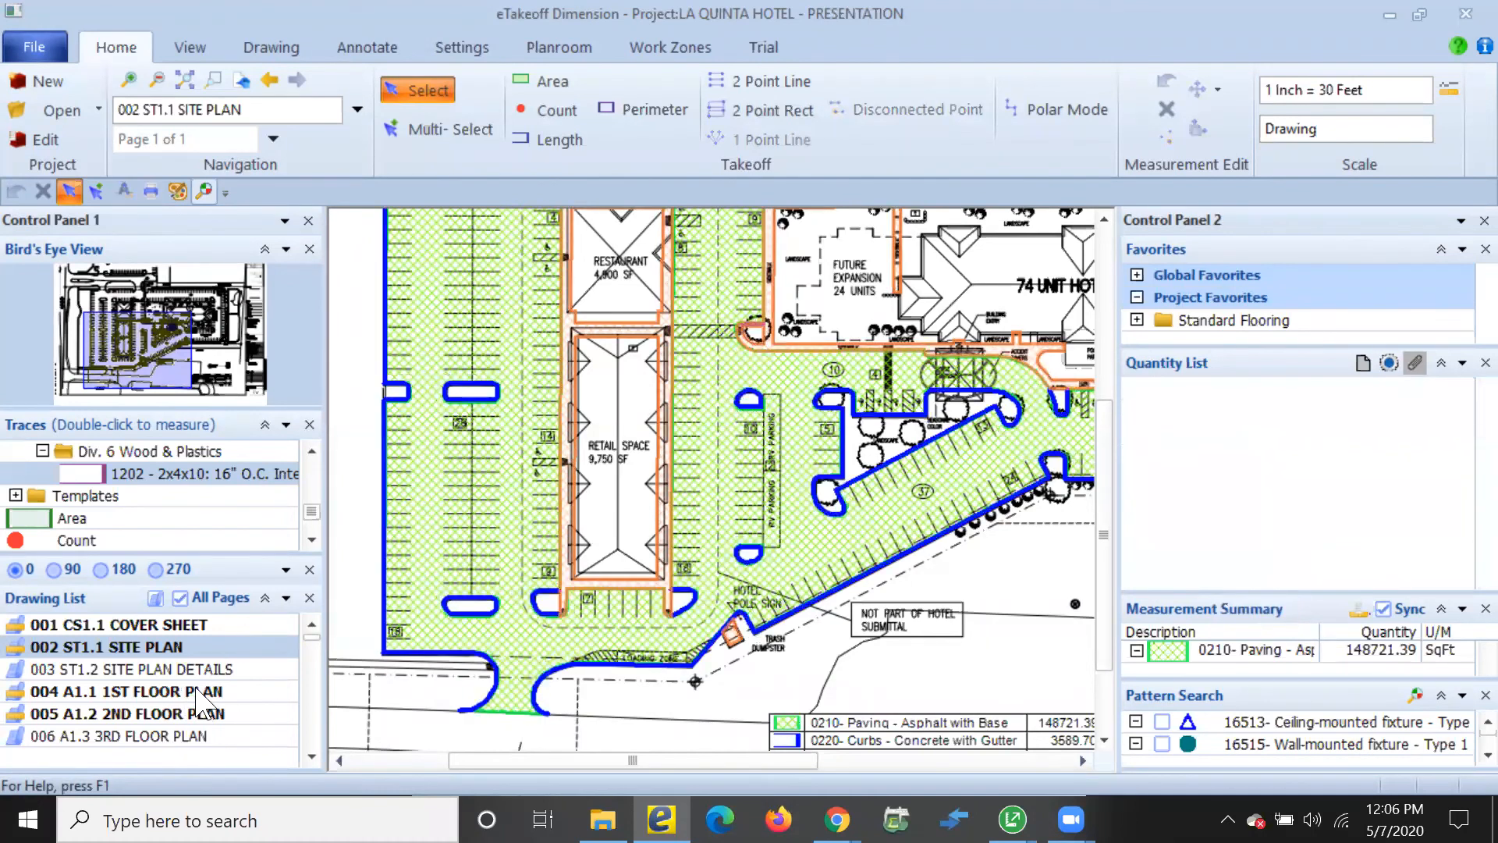
Open the drawing 006 A1.3 3RD FLOOR PLAN and examine the guest rooms along the corridor
double_click(183, 735)
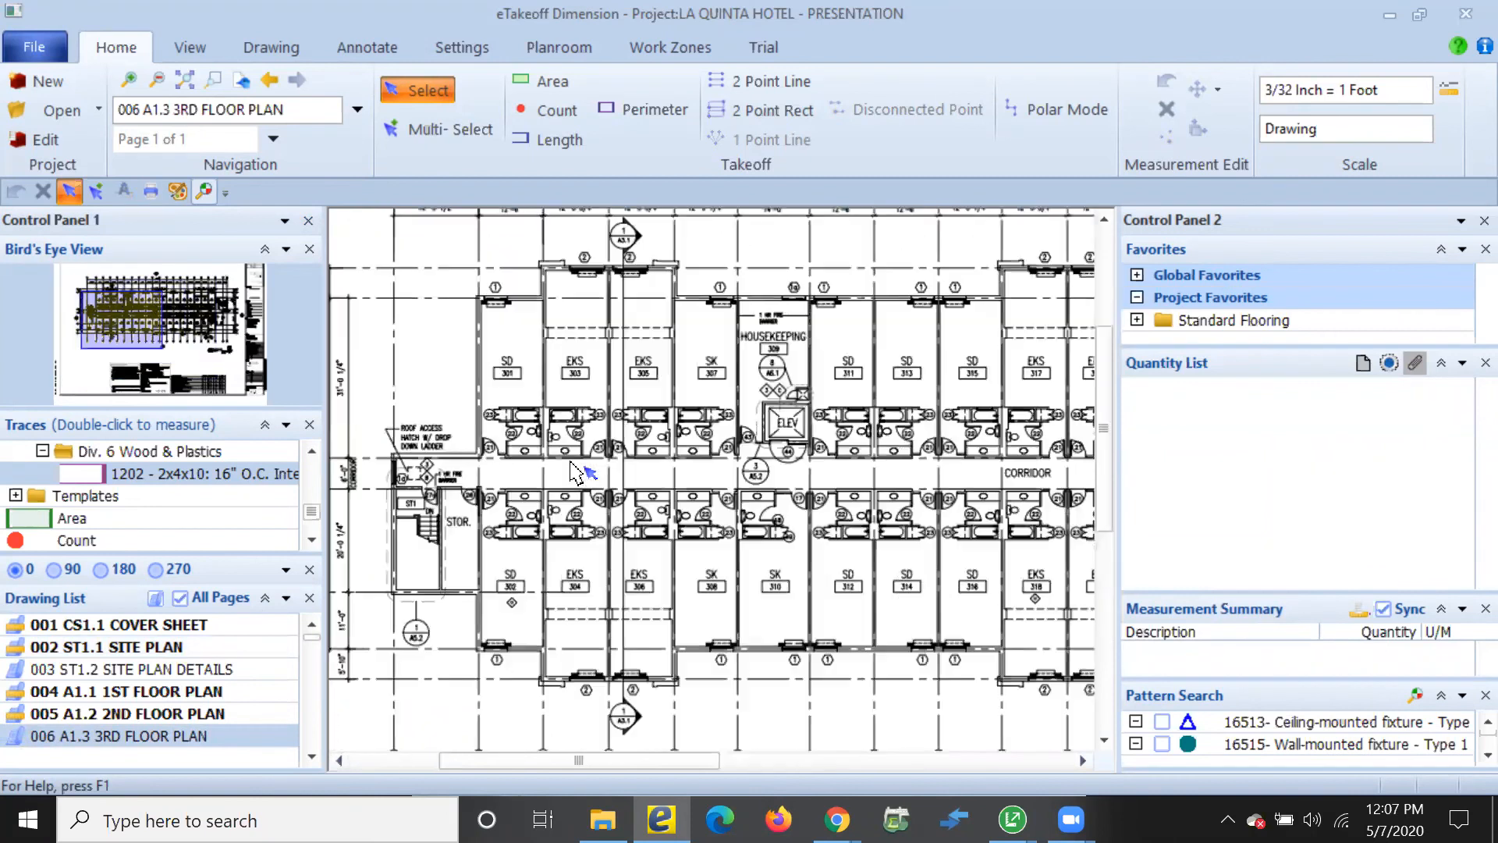
scroll(575, 472, "up", 1)
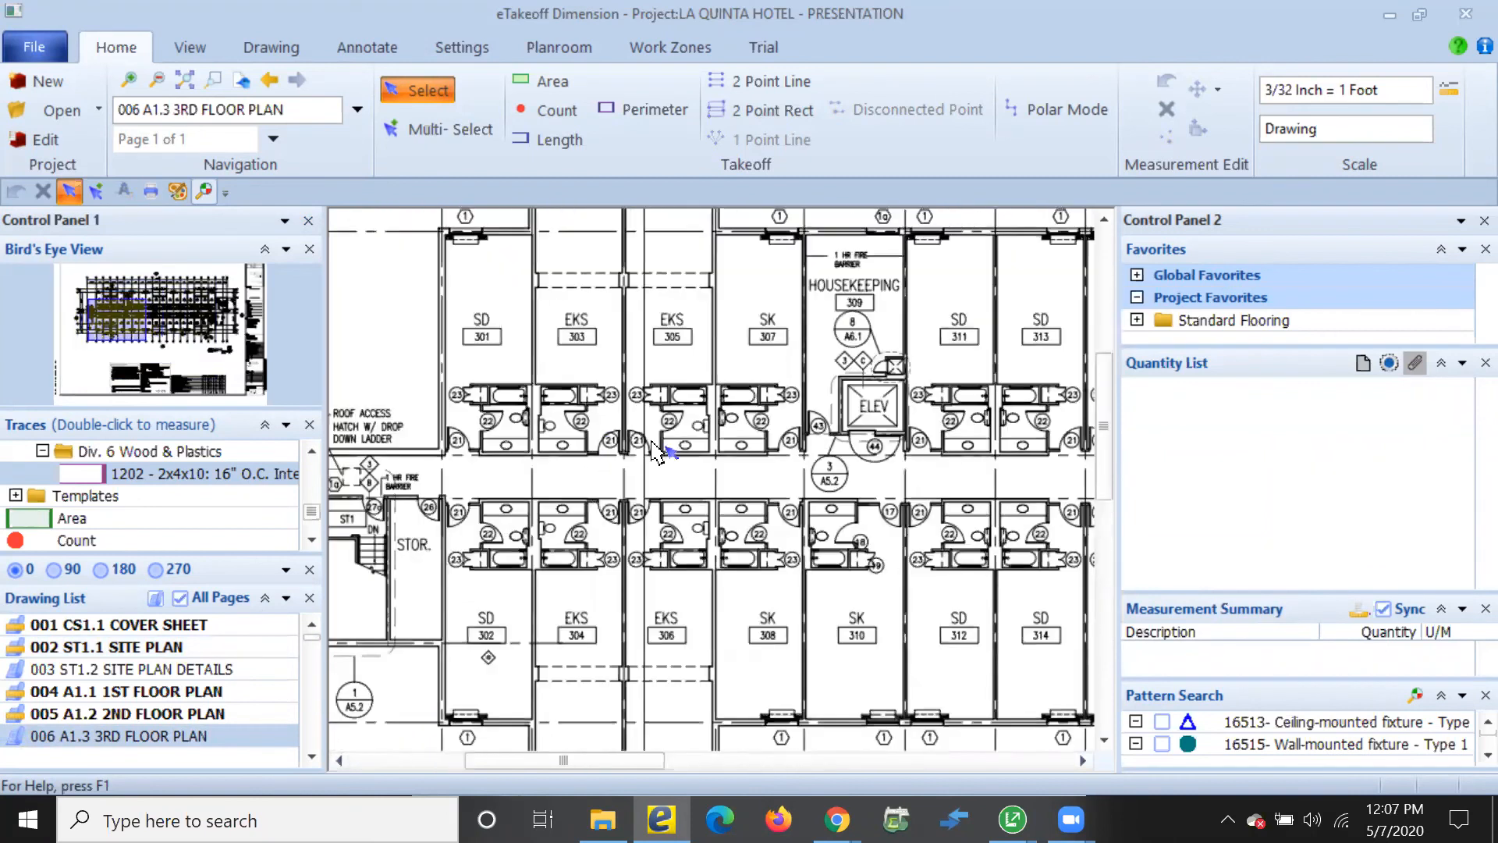
left_click(118, 335)
left_click_drag(173, 298, 140, 311)
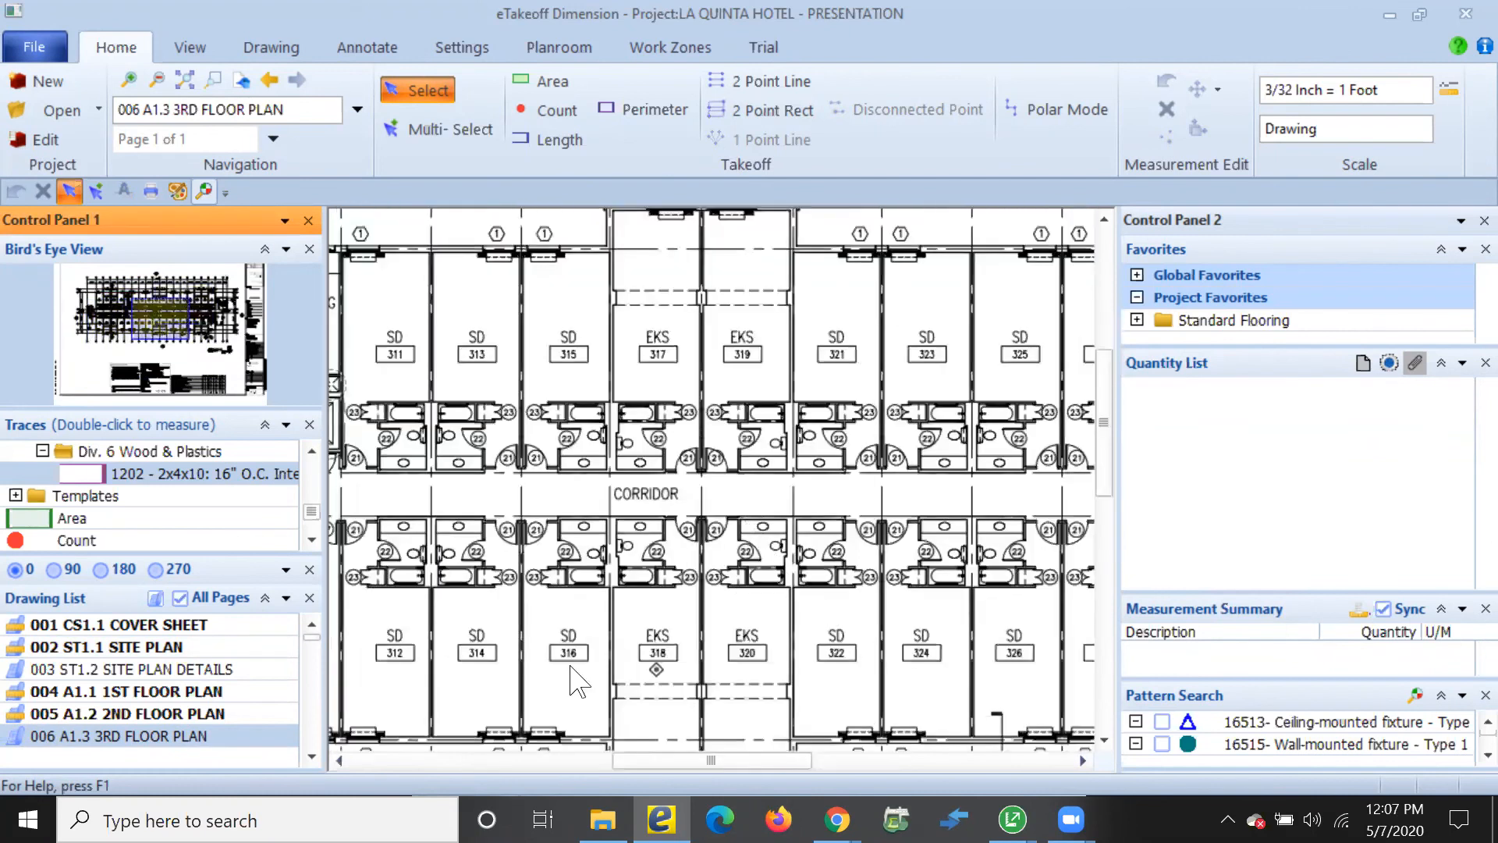
left_click(620, 659)
key("Left")
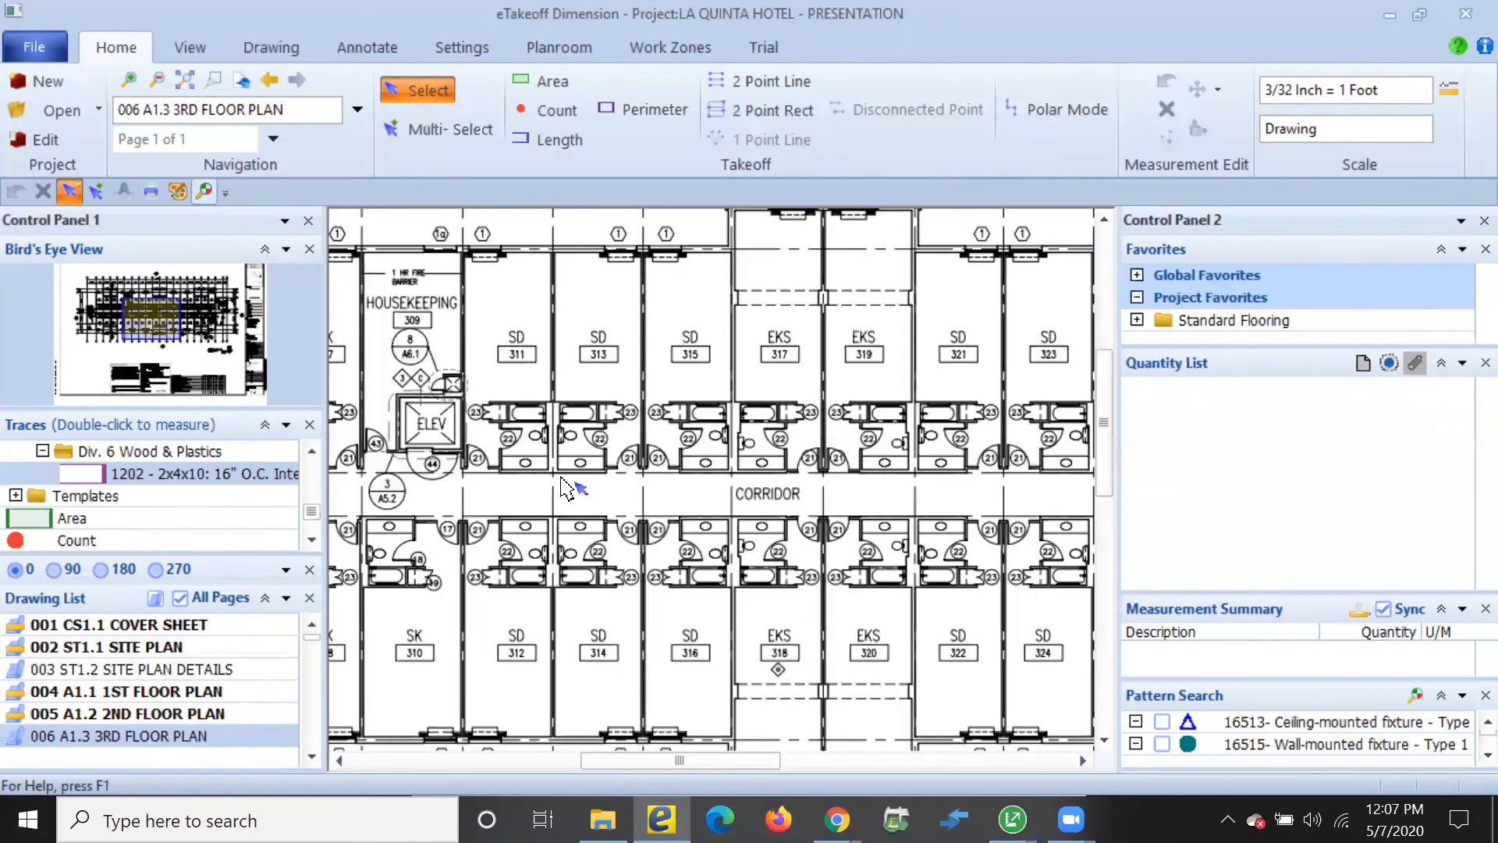
scroll(747, 593, "down", 2)
scroll(753, 622, "up", 1)
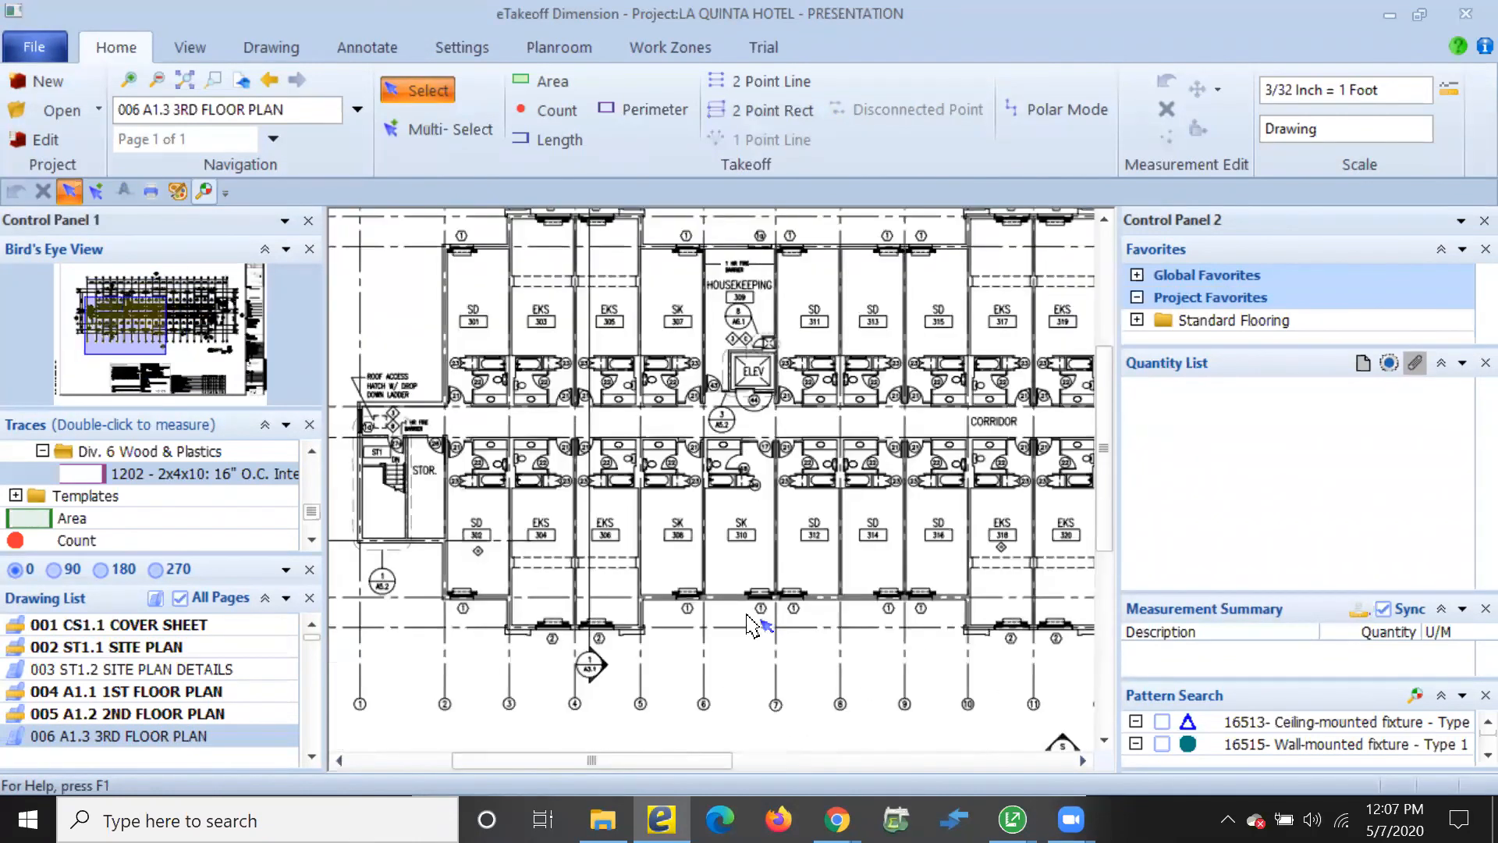
scroll(478, 546, "up", 1)
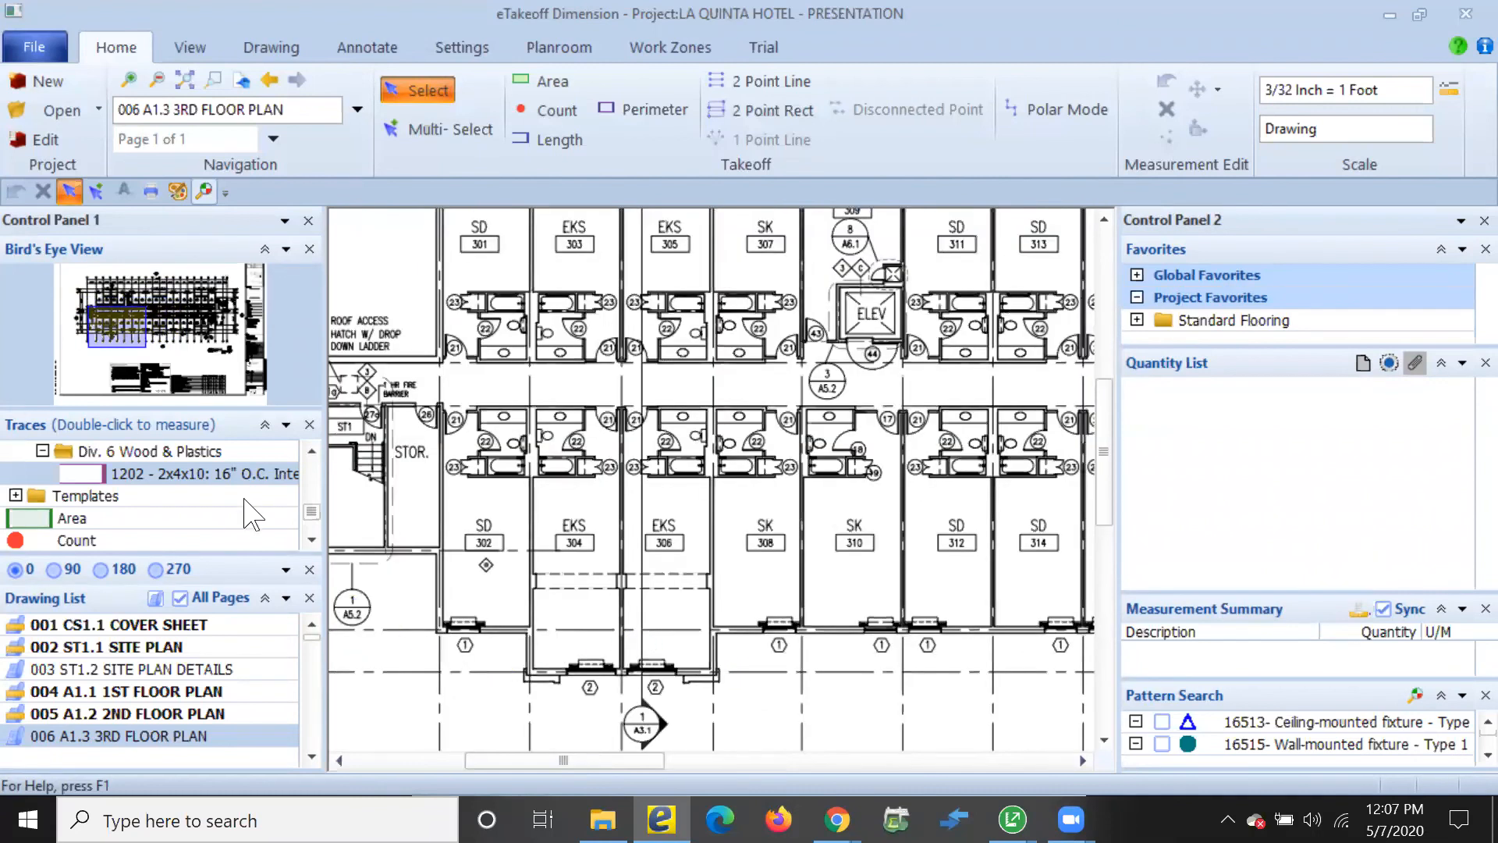
Start a measurement with the 1202 - 2x4x10: 16" O.C. Interior Wall trace and trace the wall between rooms 301 and 303
left_click(209, 476)
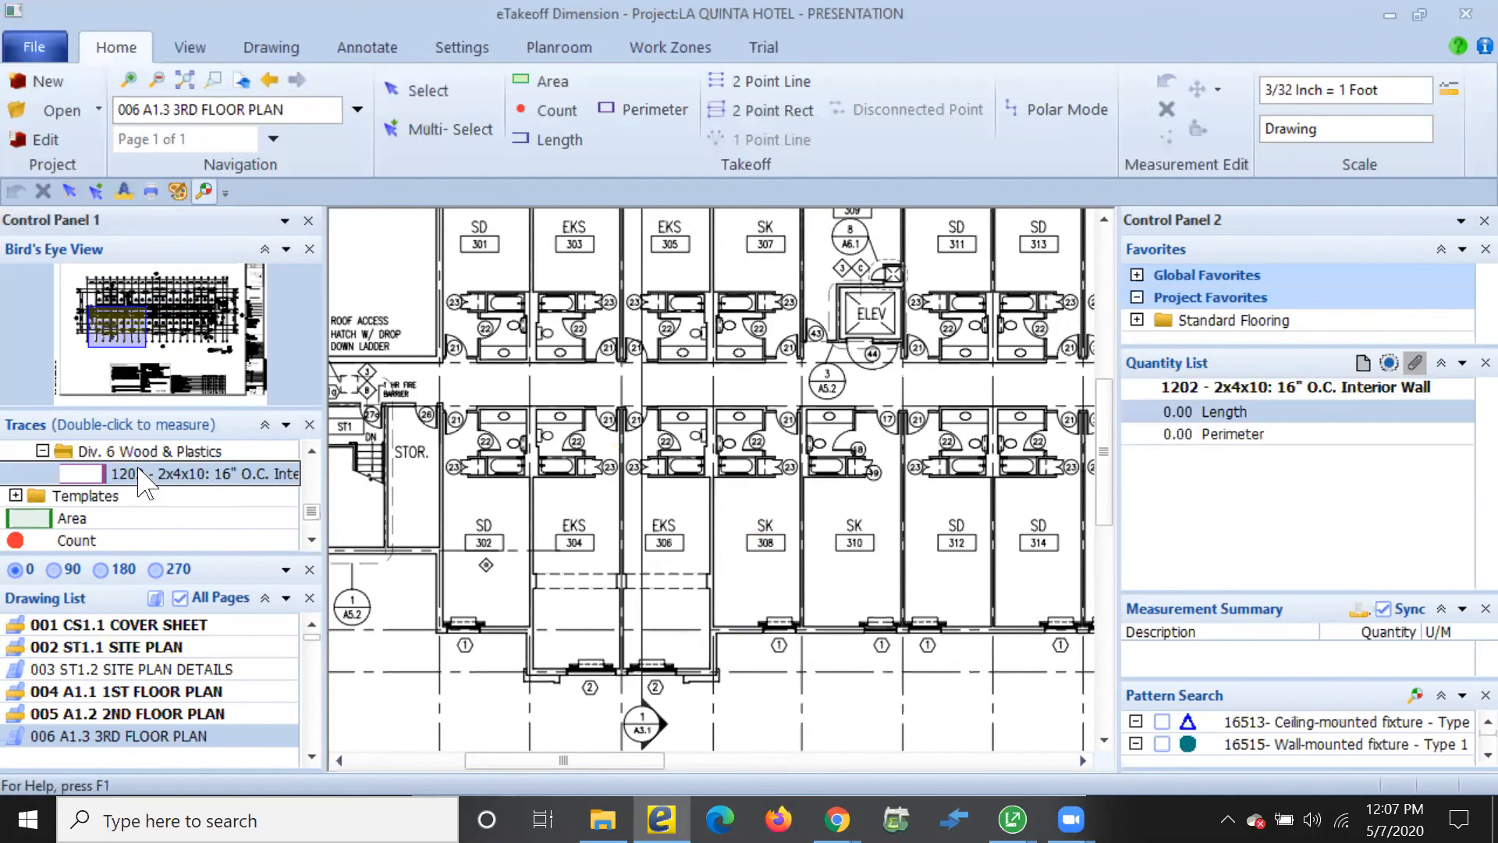
middle_click_drag(616, 511, 631, 556)
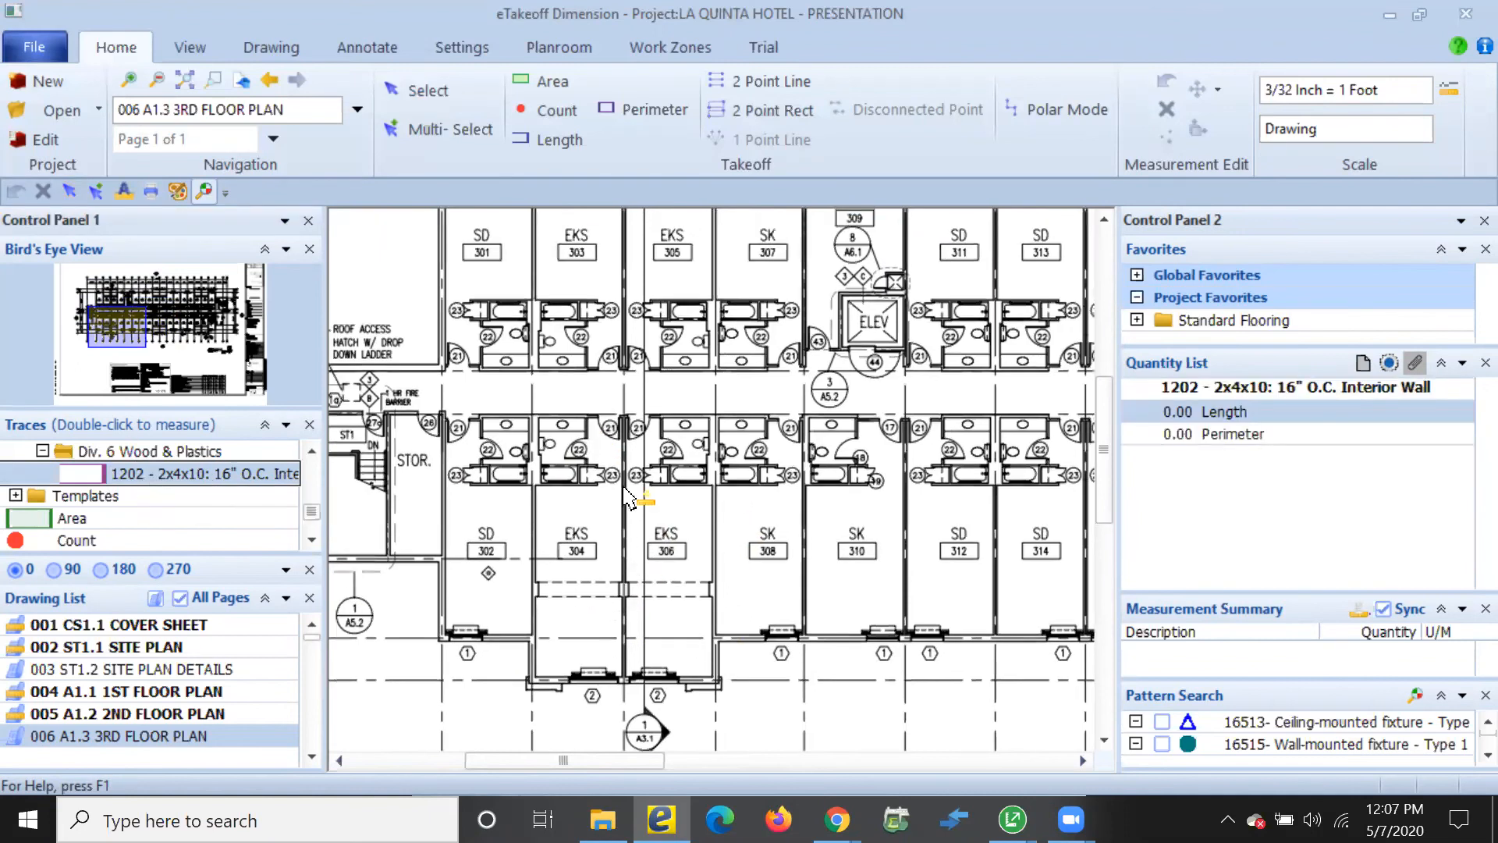
scroll(587, 277, "up", 1)
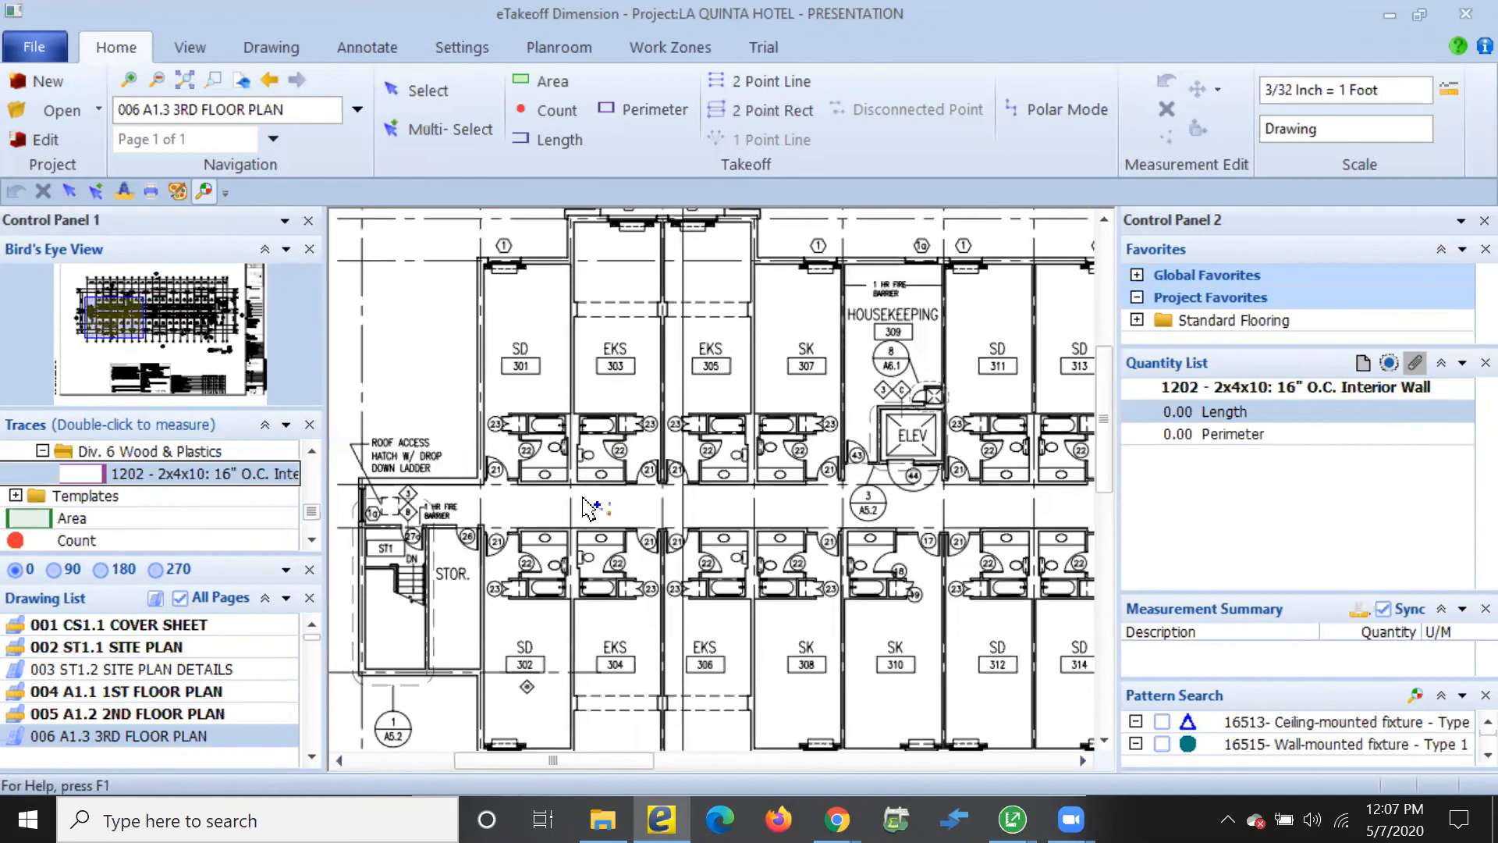
scroll(573, 581, "up", 1)
double_click(572, 575)
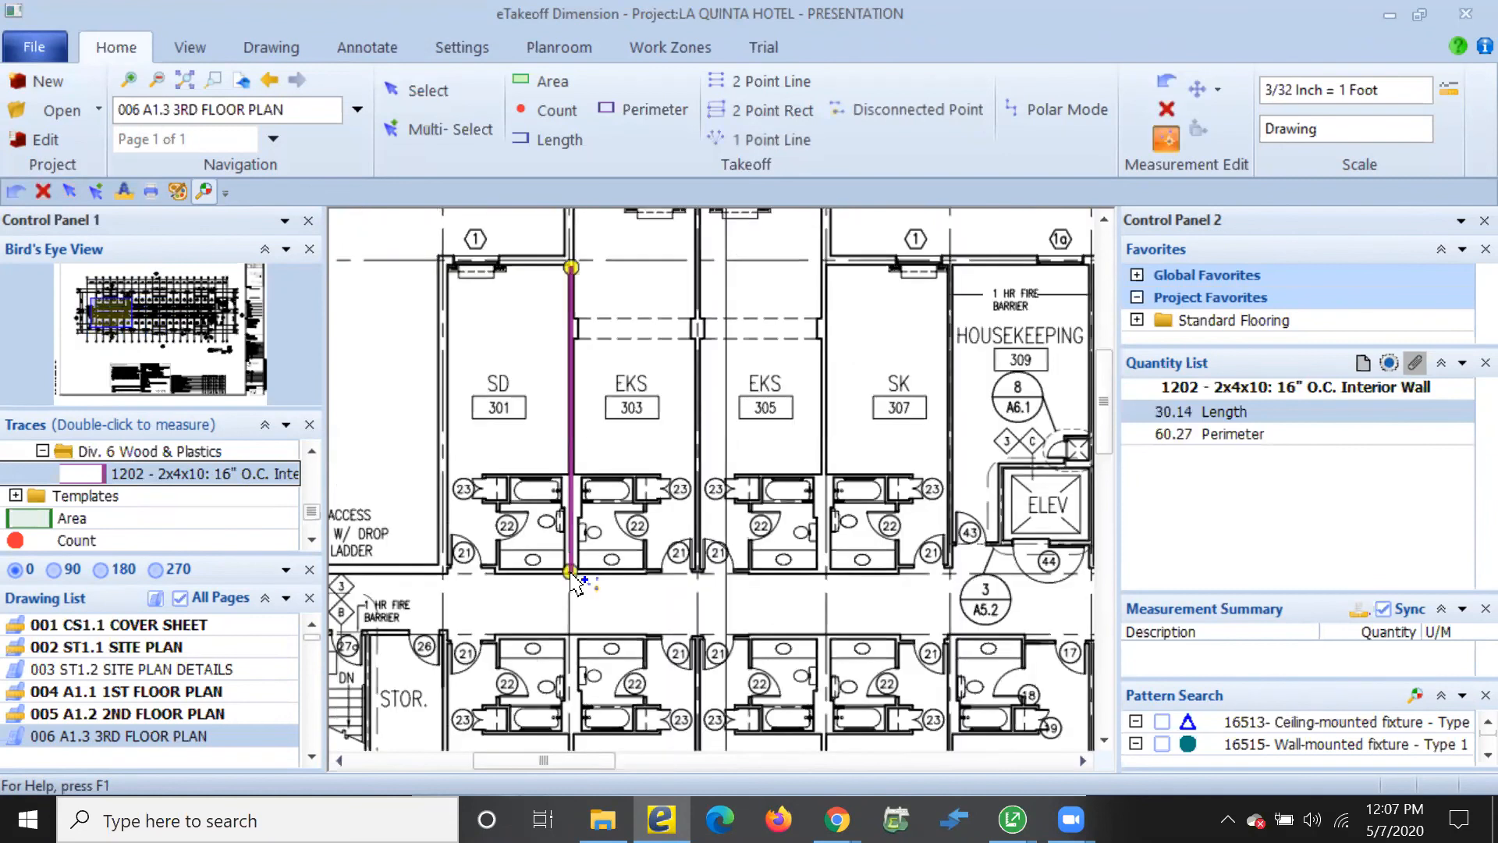
Turn on Polar Mode, finish the measurement around room 303's bathroom walls, and enlarge the Measurement Summary
left_click(1034, 112)
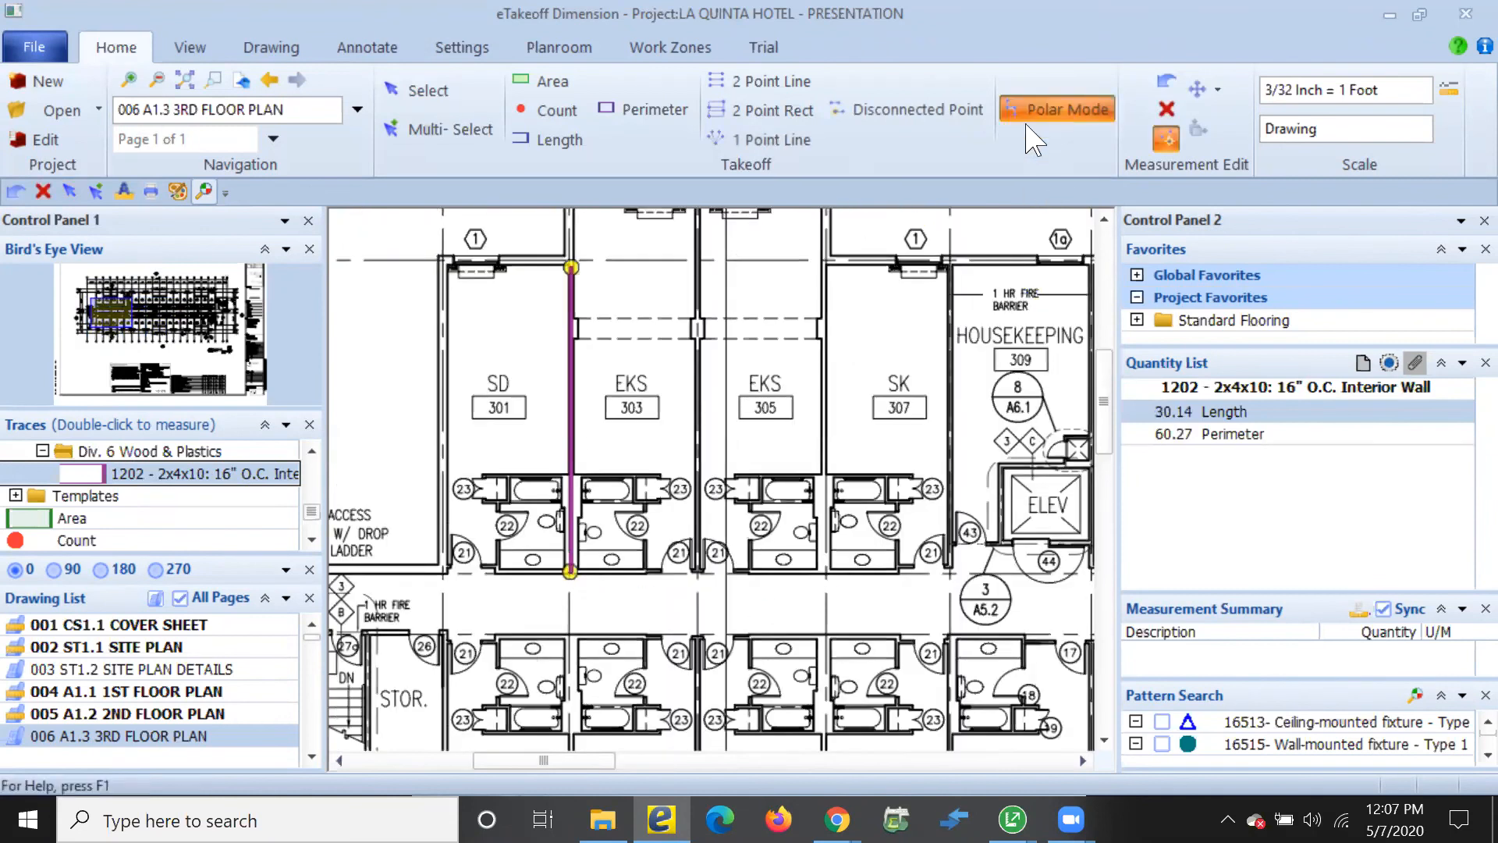
left_click(647, 573)
left_click(645, 505)
left_click(660, 504)
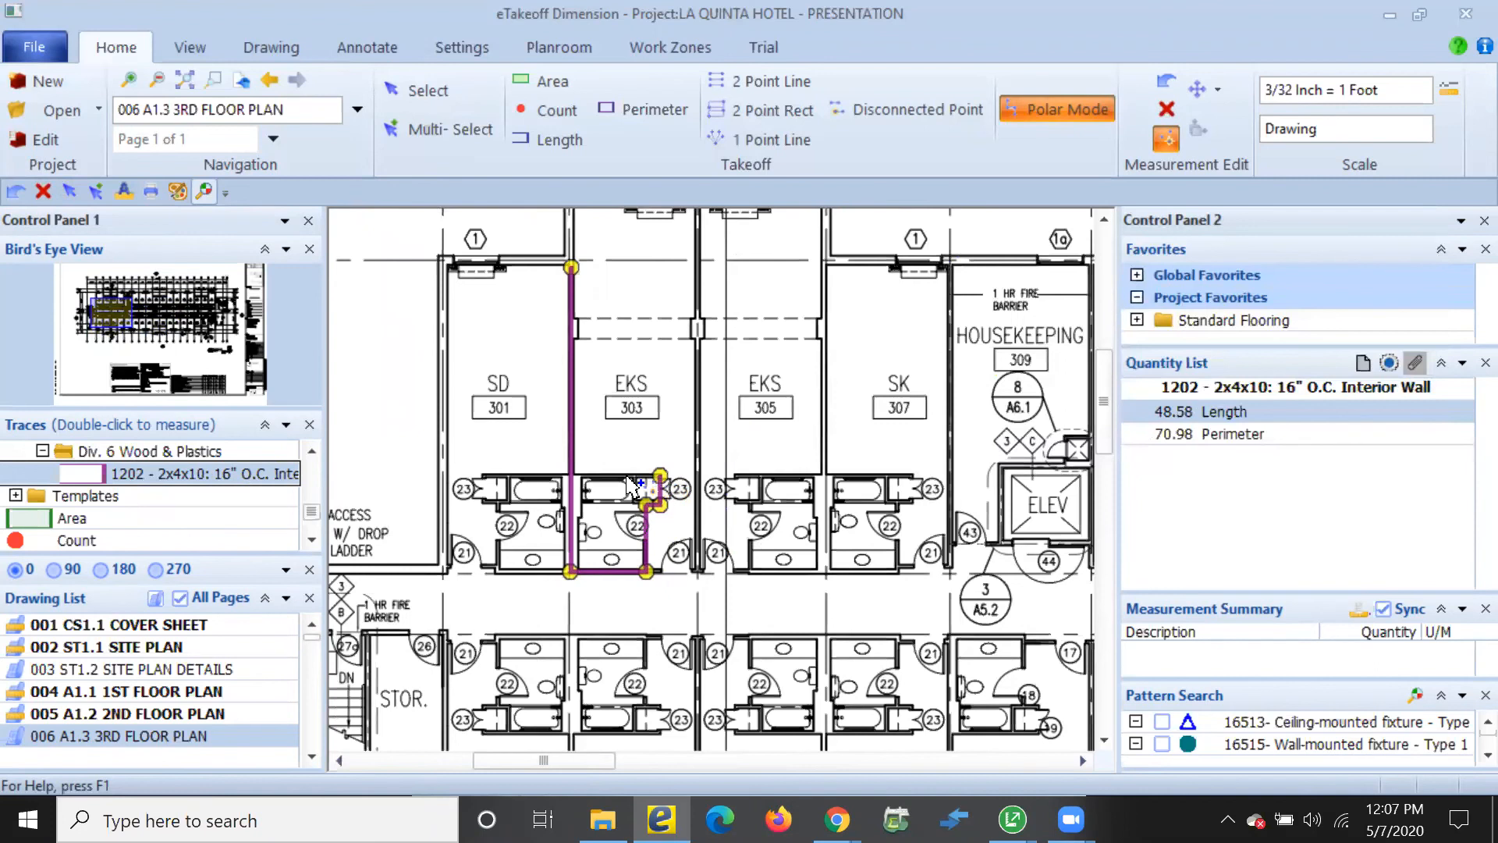
left_click(576, 475)
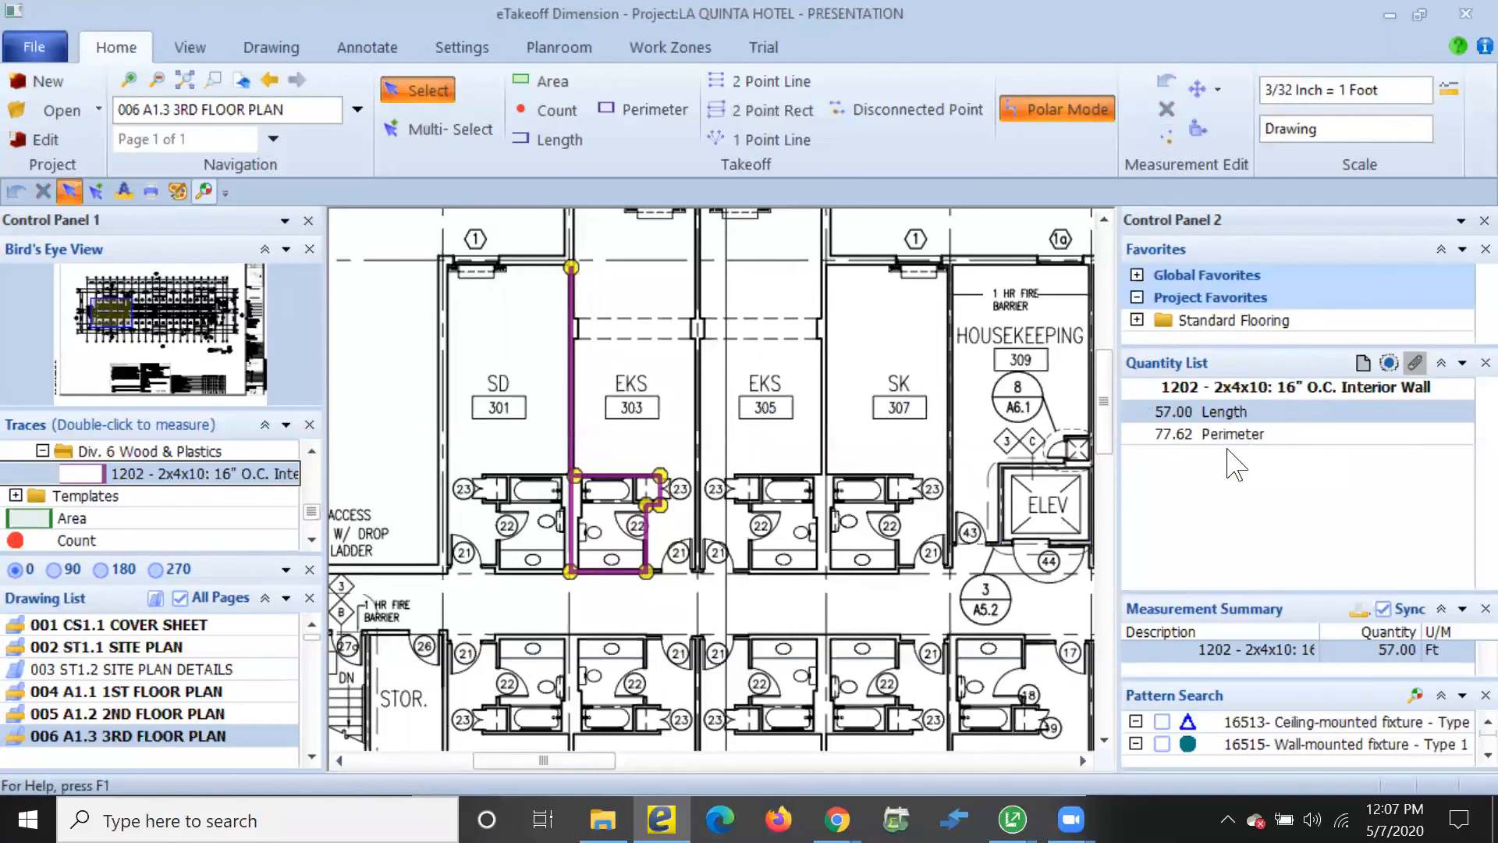
left_click_drag(1251, 591, 1251, 477)
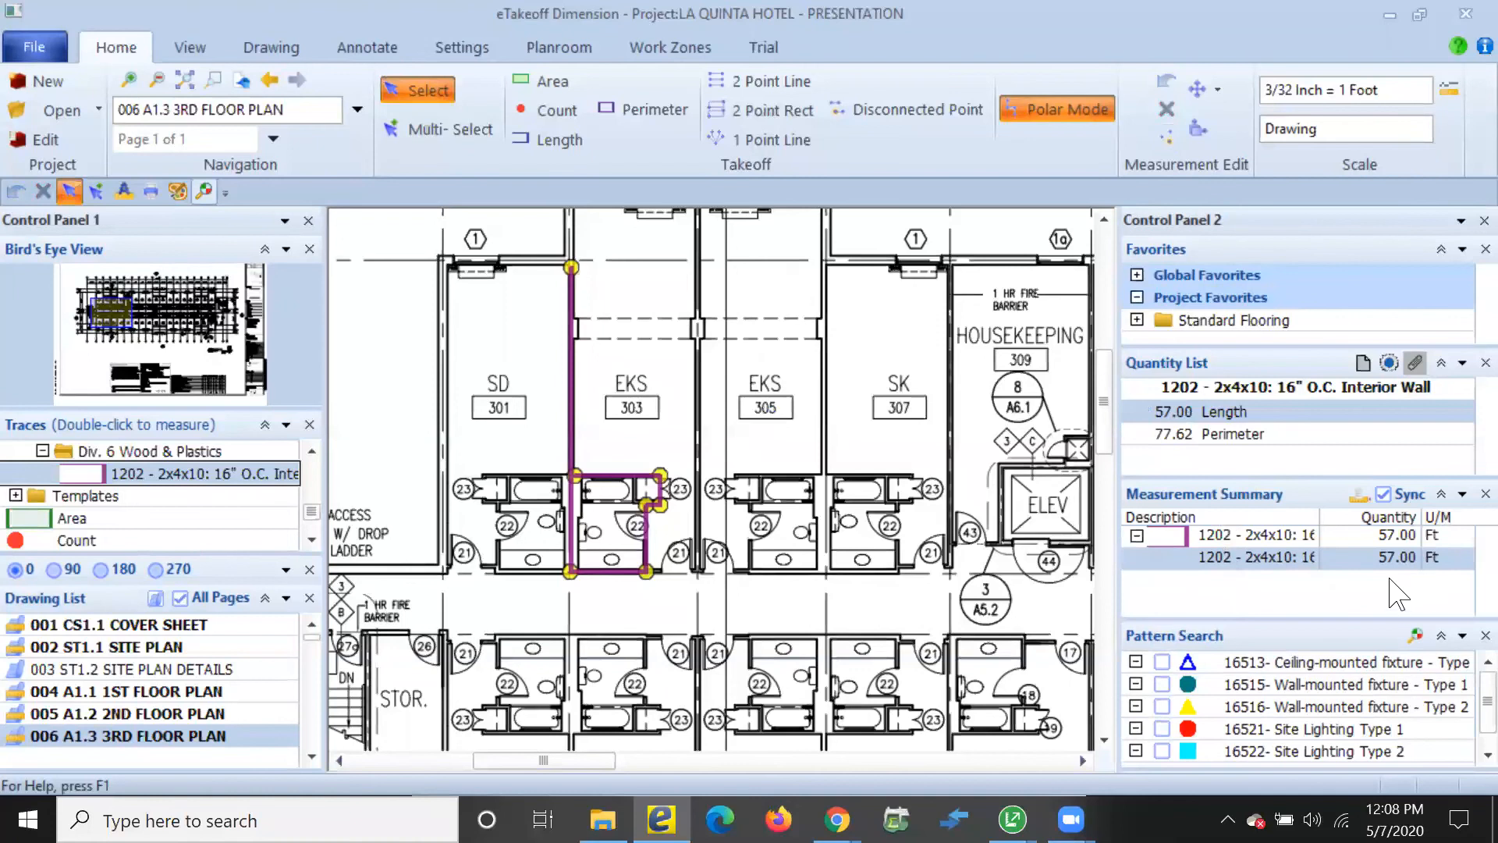
middle_click_drag(976, 580, 991, 599)
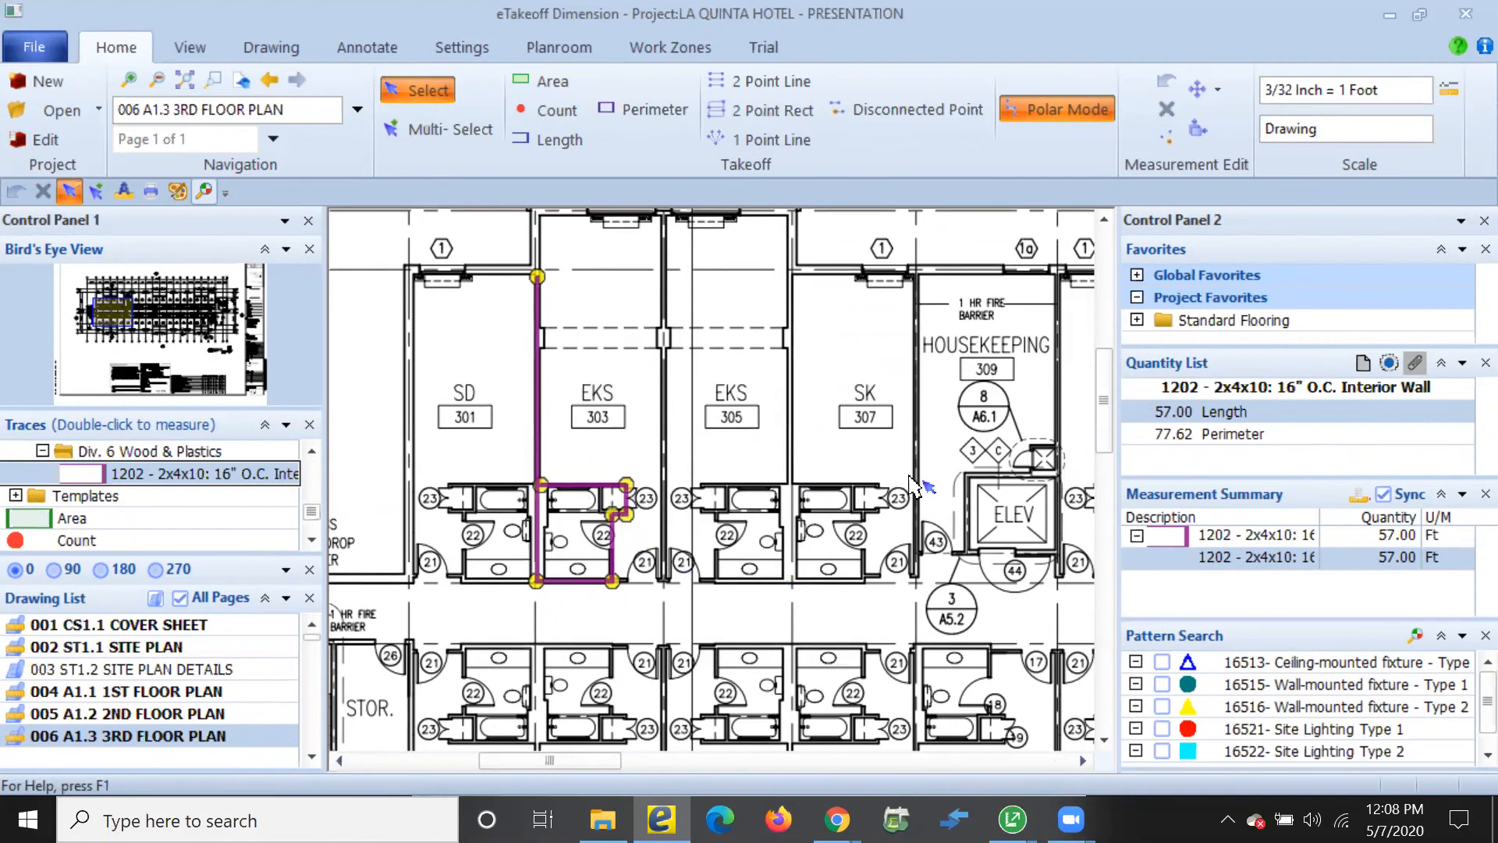
Switch to the 9-5 Takeoffs window, resize it, and grab an eTakeoff quantity for assembly 1202's Quantity in row 1
mouse_move(1012, 820)
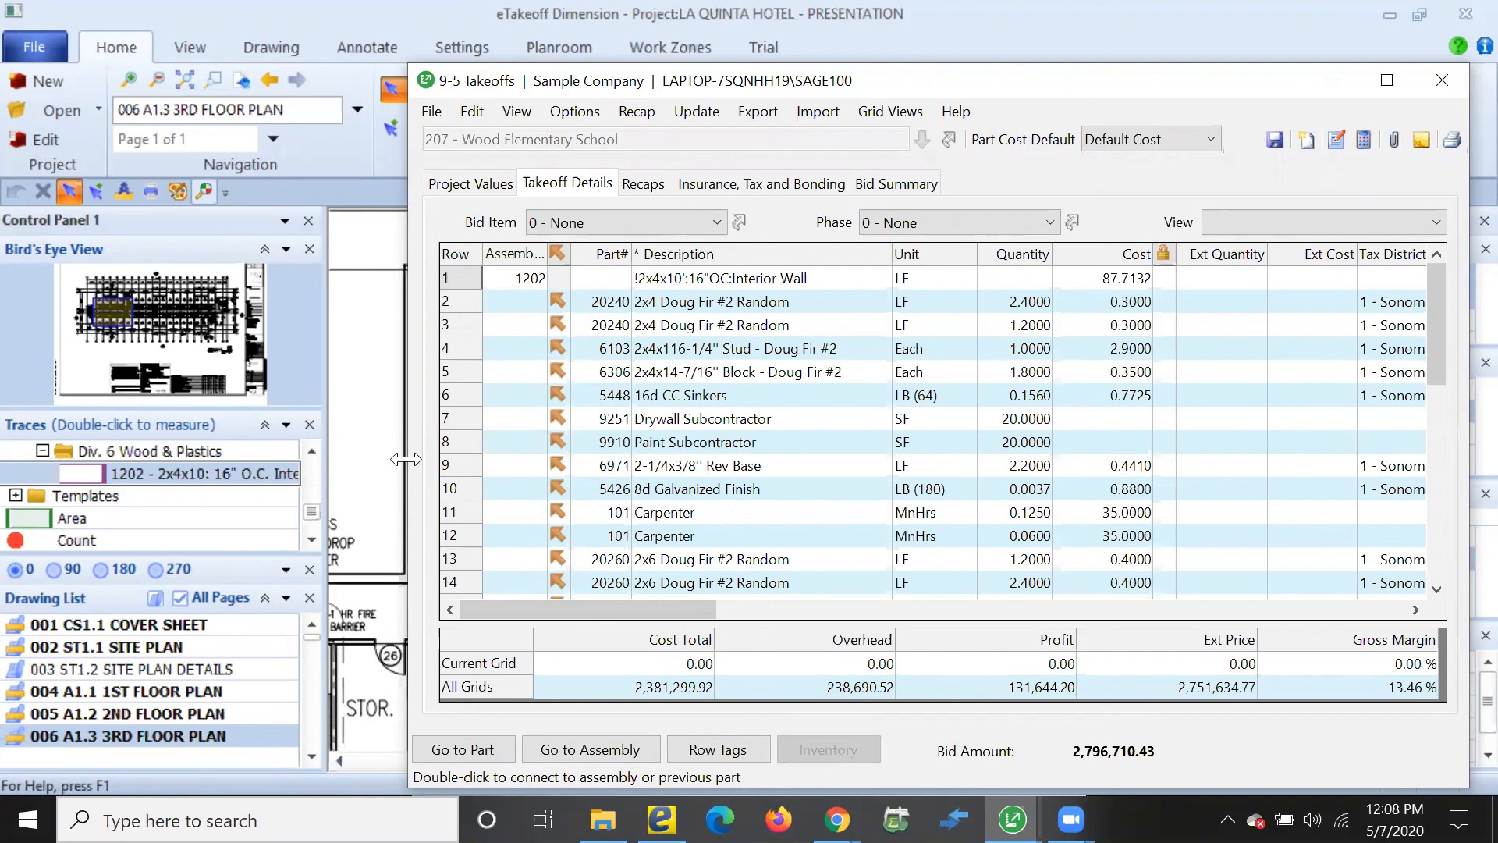
left_click_drag(405, 459, 480, 458)
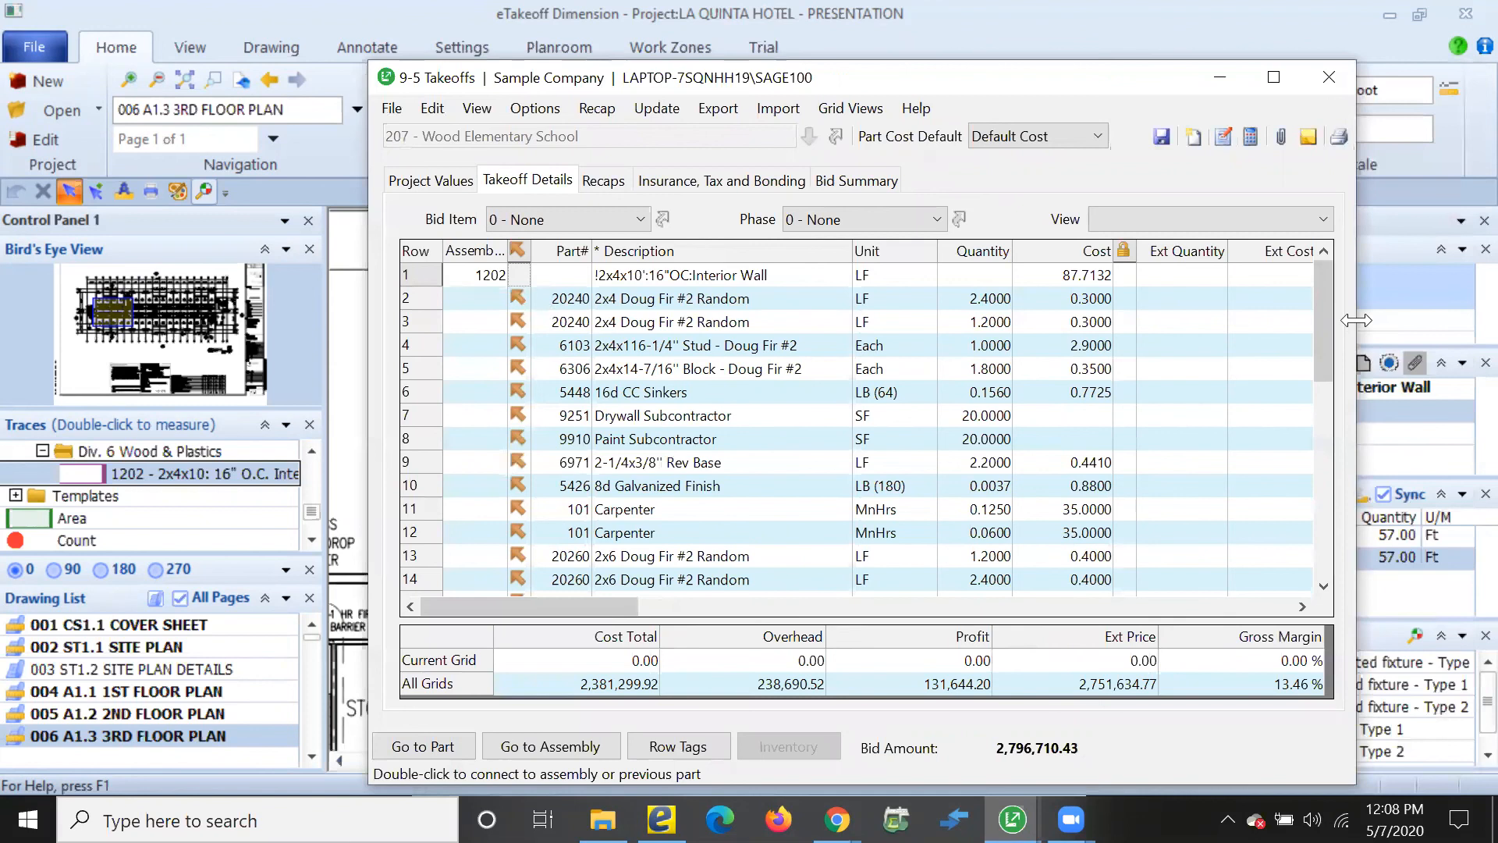
left_click_drag(1356, 320, 1430, 320)
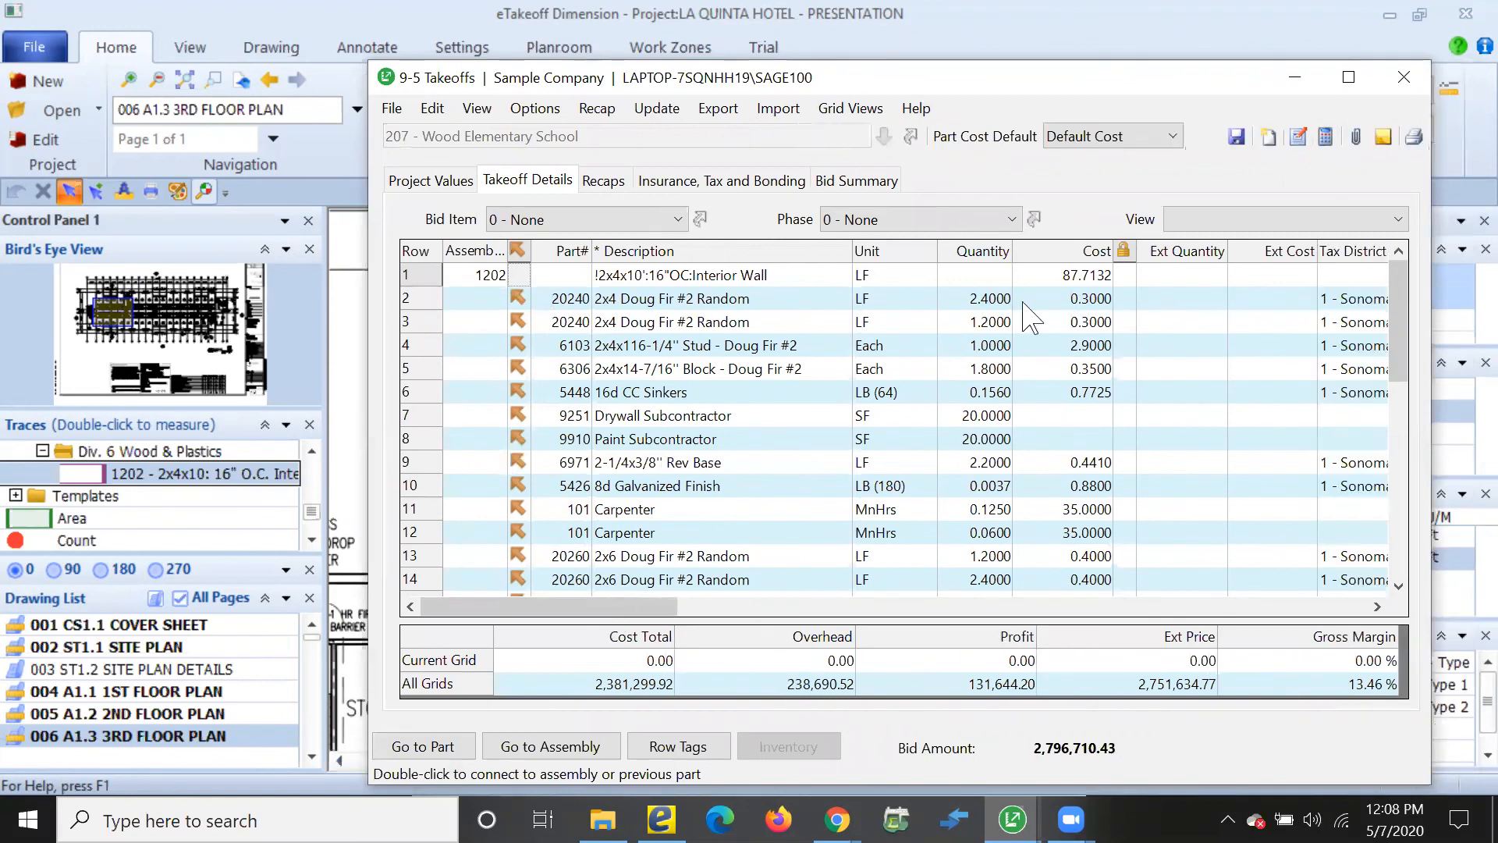
left_click(980, 277)
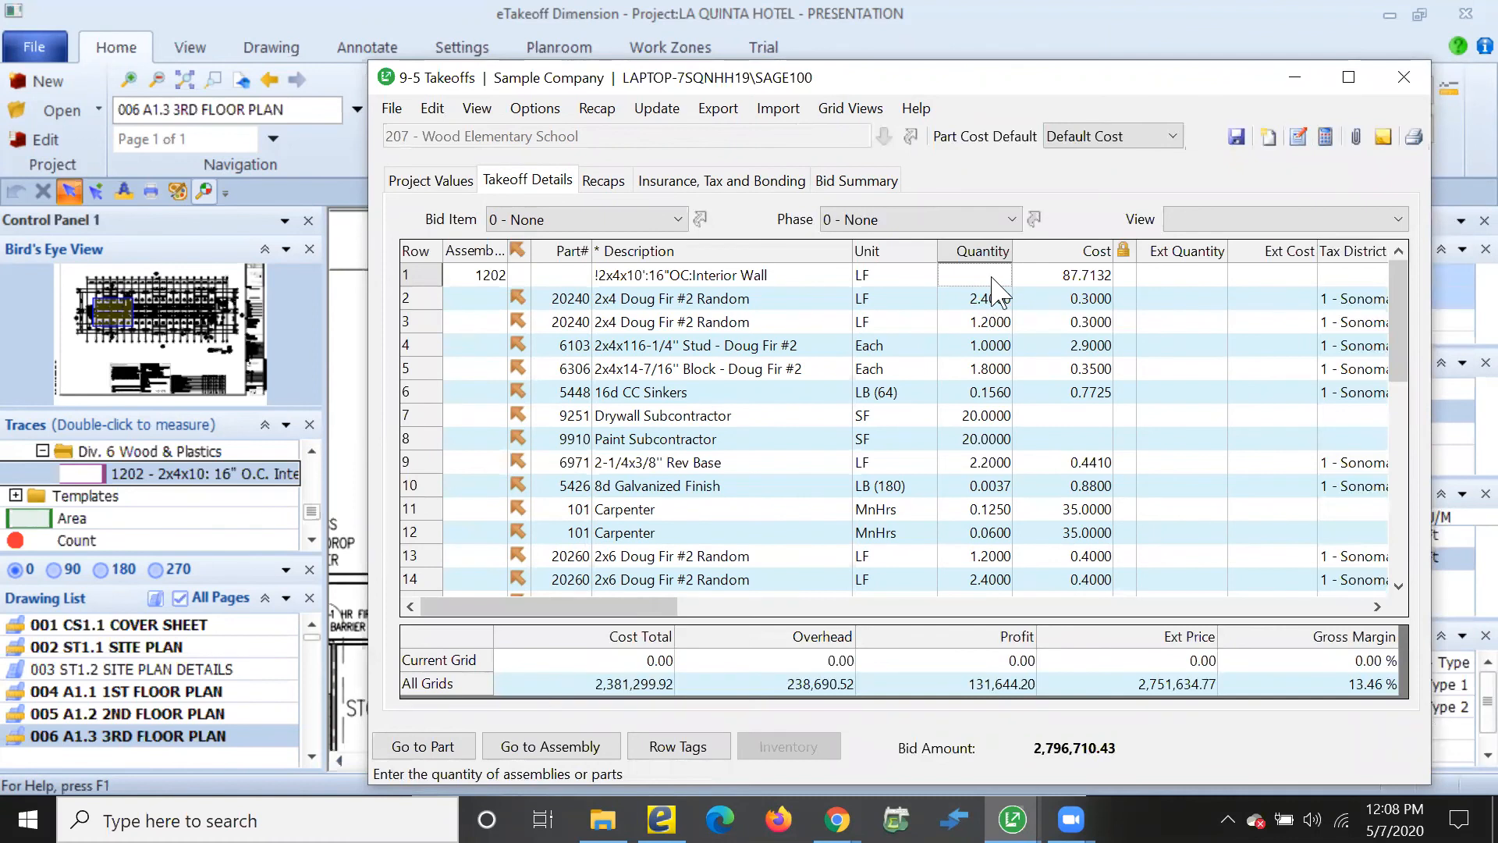
right_click(993, 290)
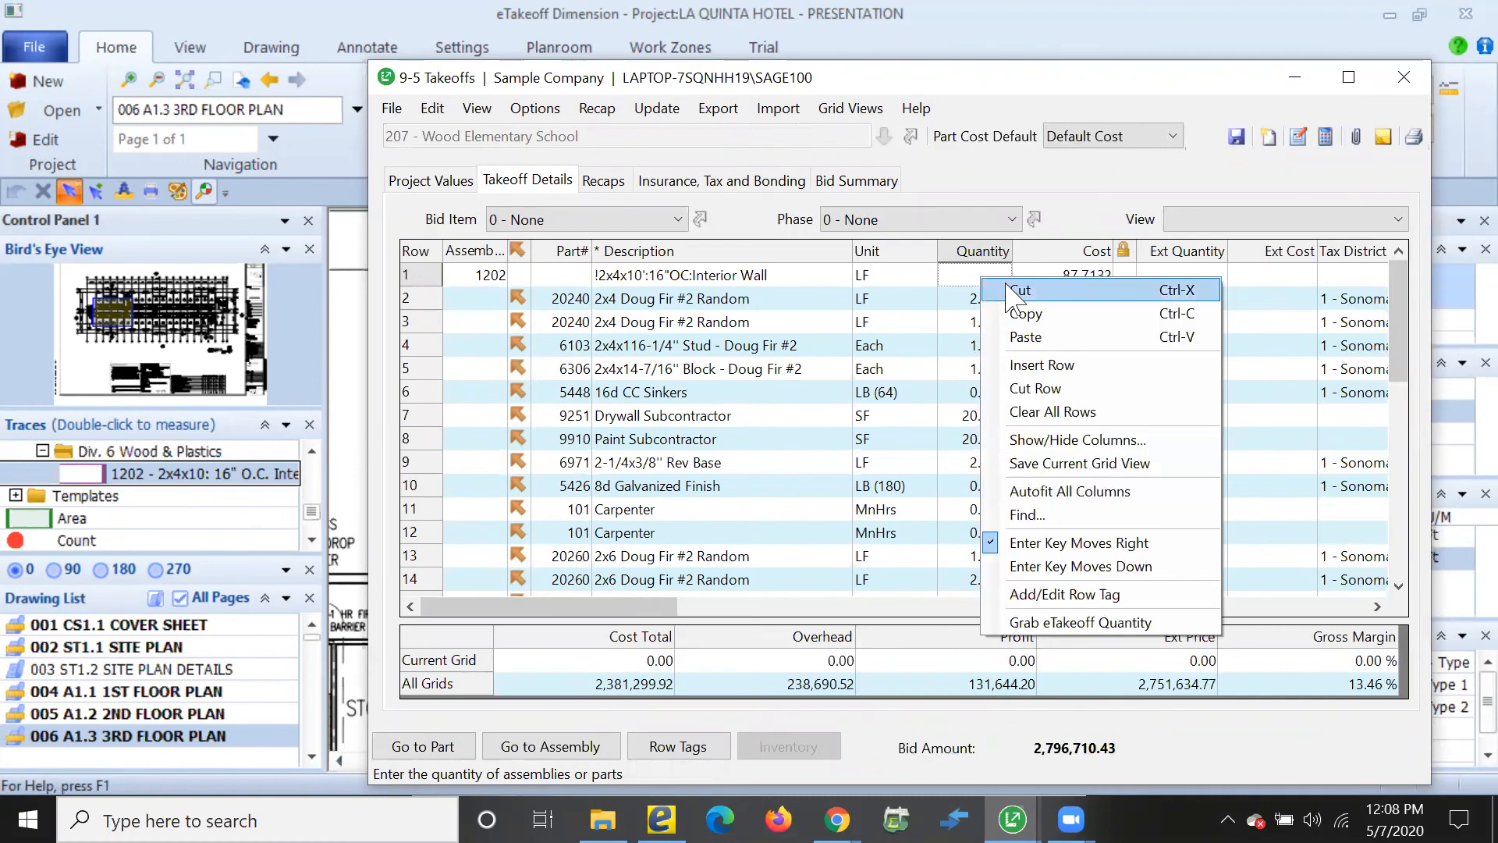
left_click(1049, 623)
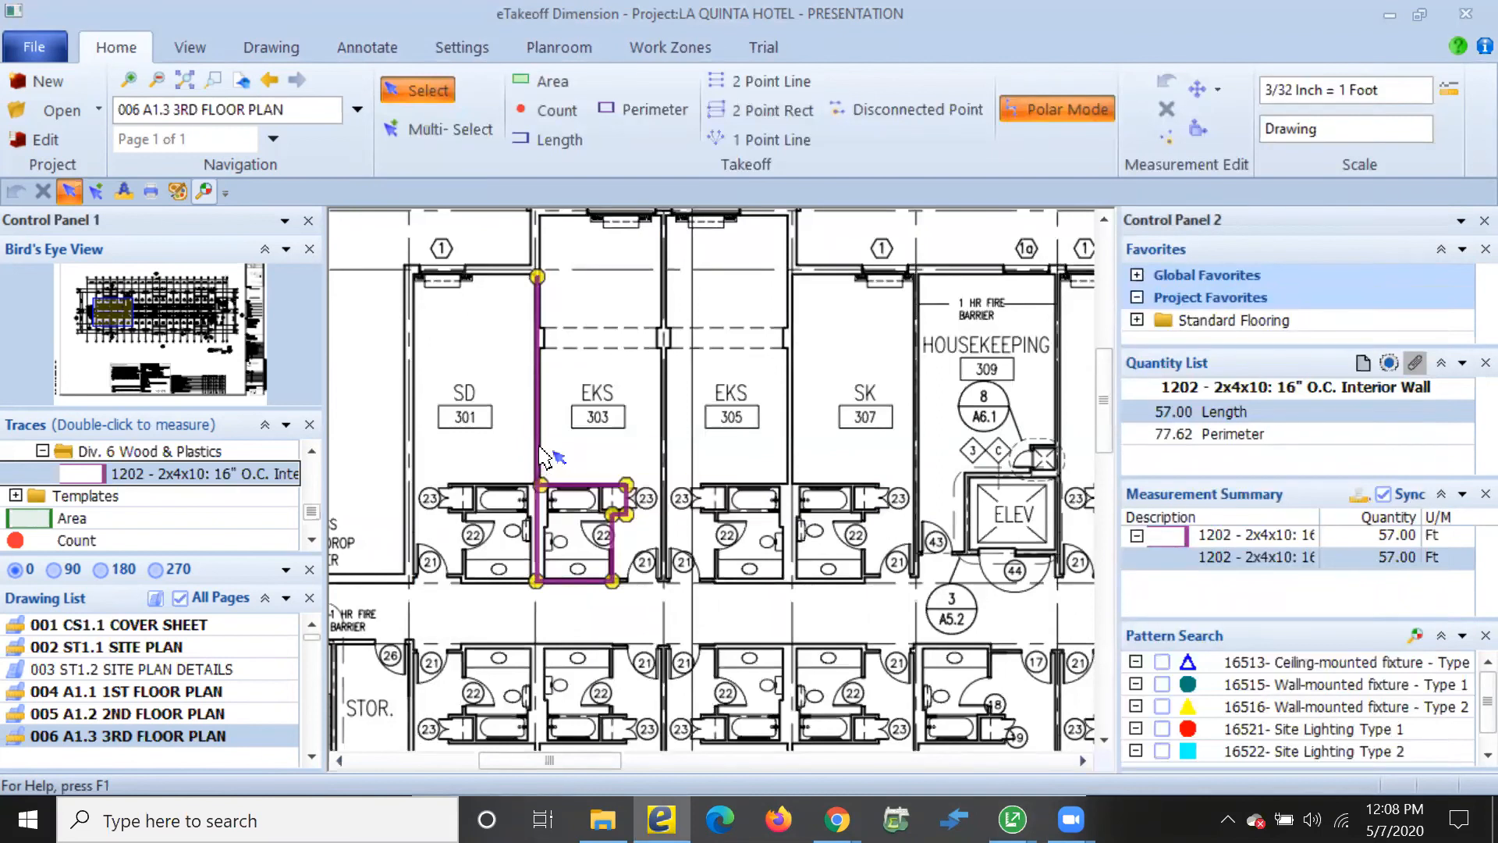
Return to estimating with the quantity of the traced interior wall measurement beside room 303
right_click(542, 451)
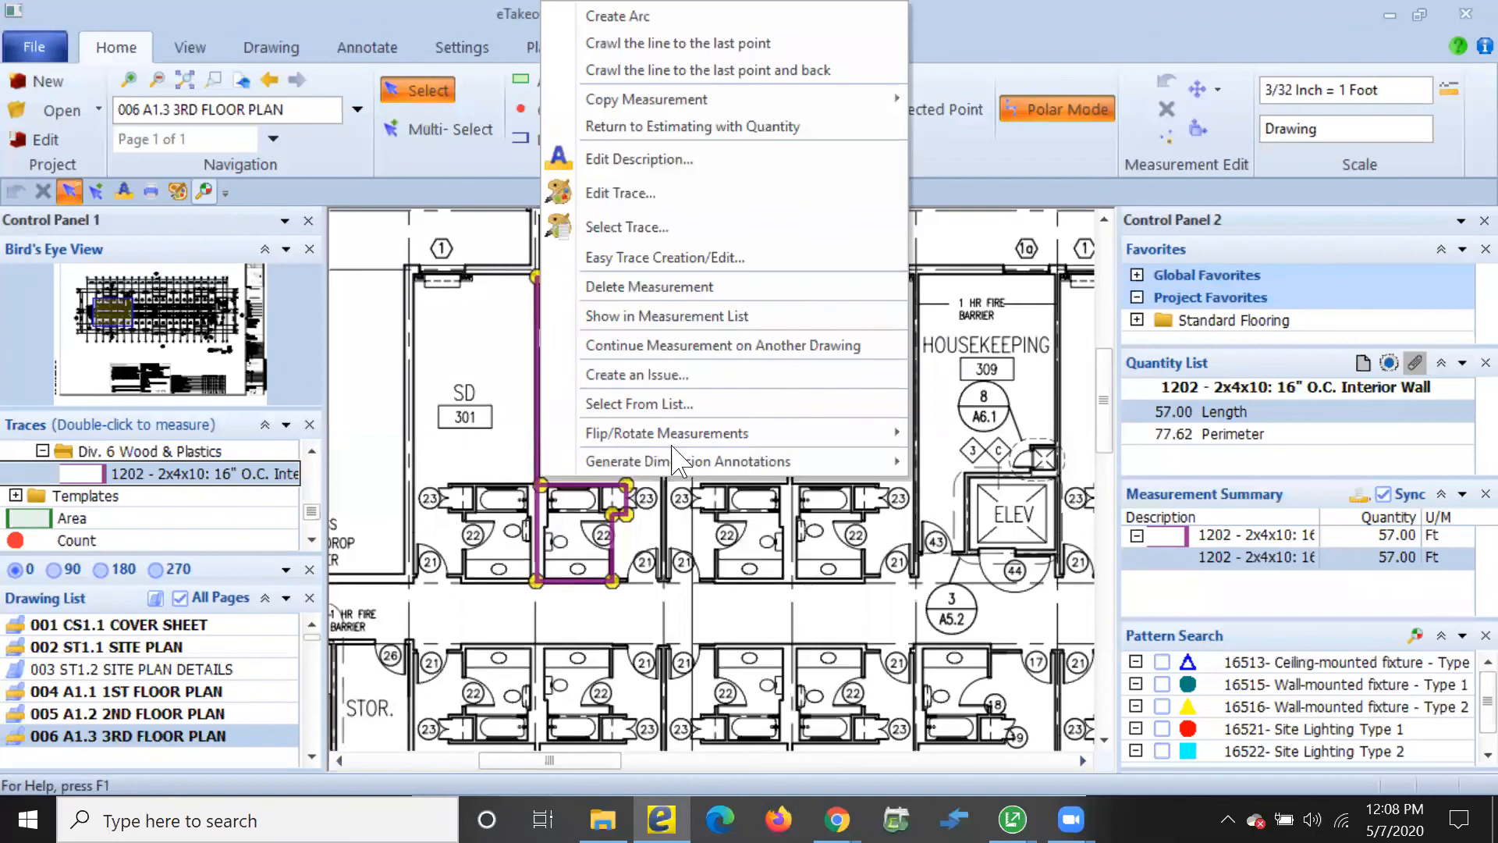
left_click(721, 126)
left_click(1013, 819)
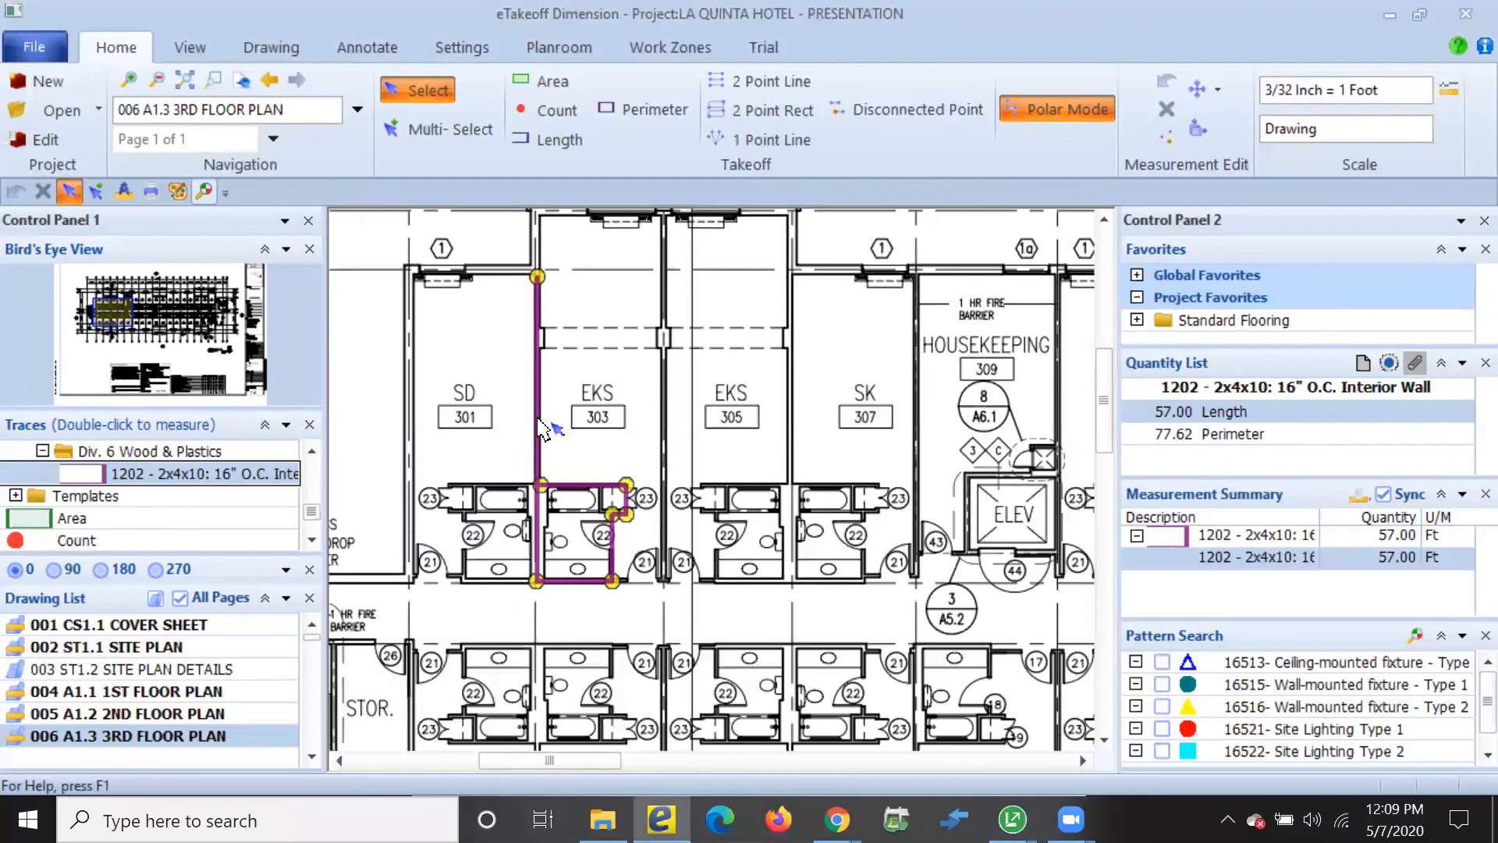
right_click(544, 429)
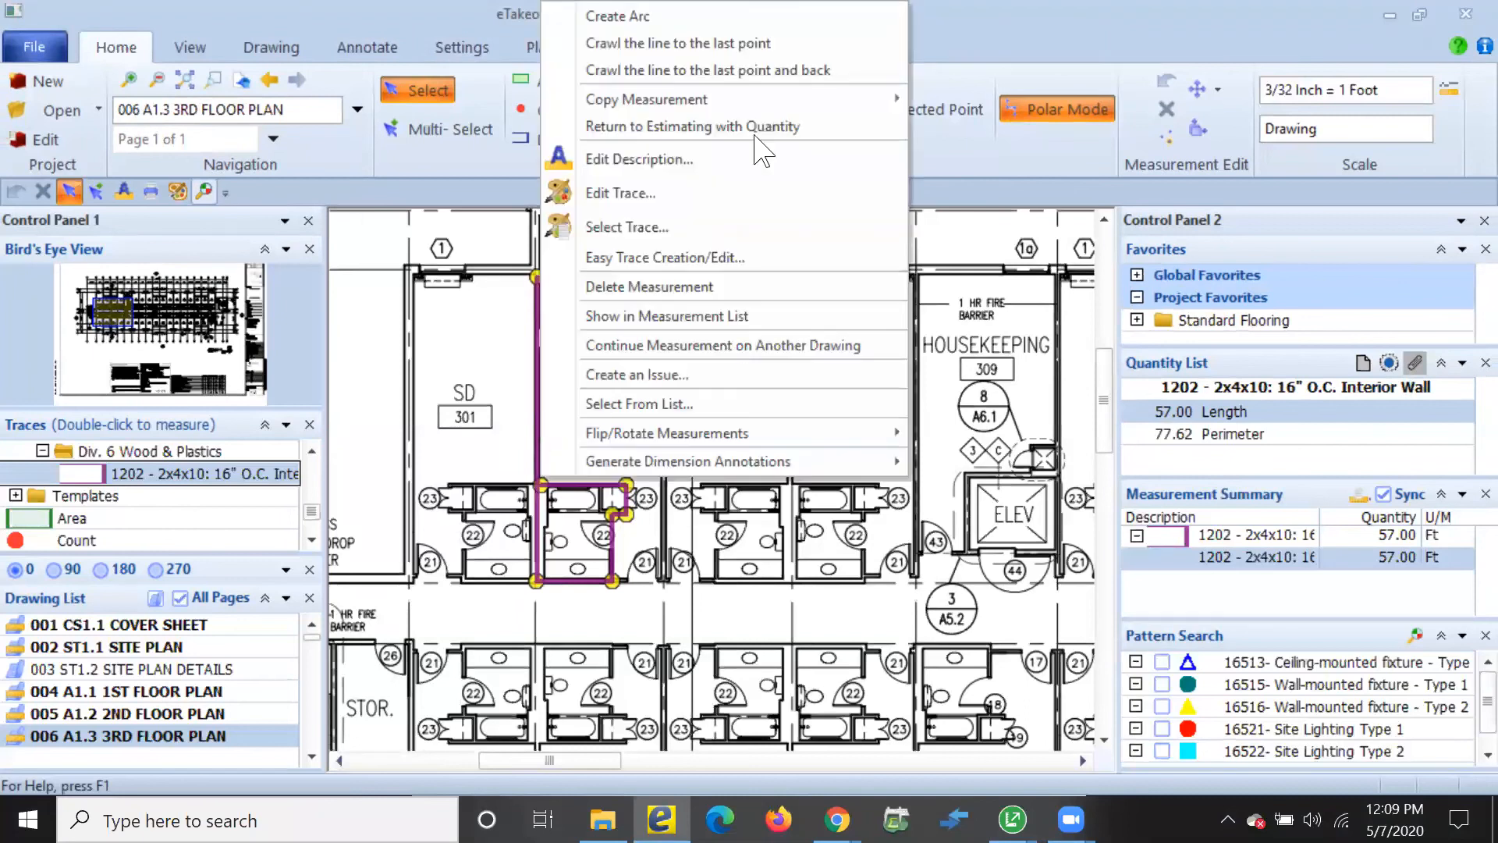
left_click(702, 125)
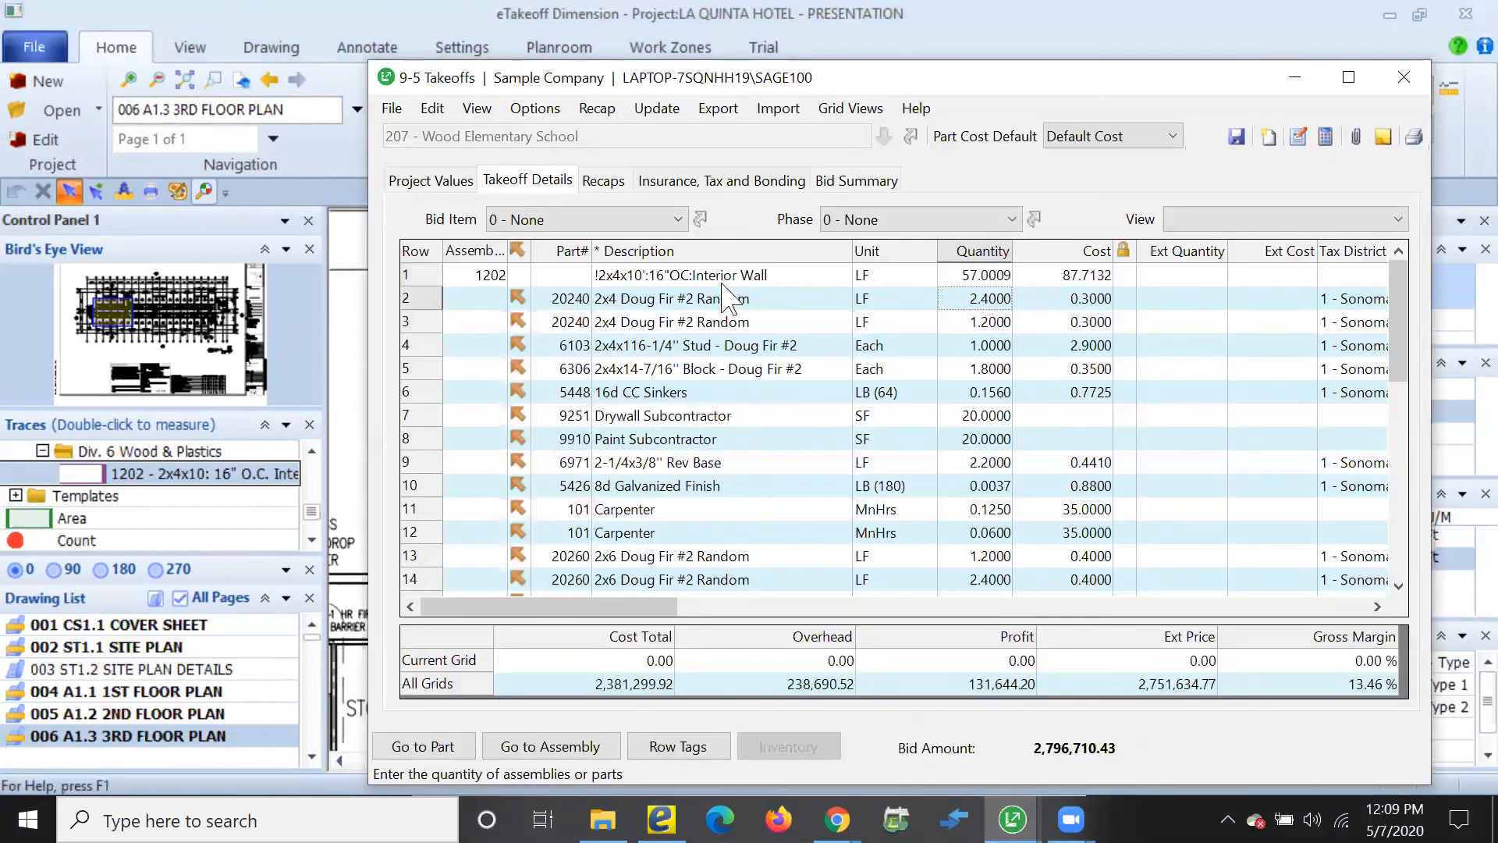
Examine the eTakeoff options available for the quantity of interior wall assembly 1202
left_click(1002, 279)
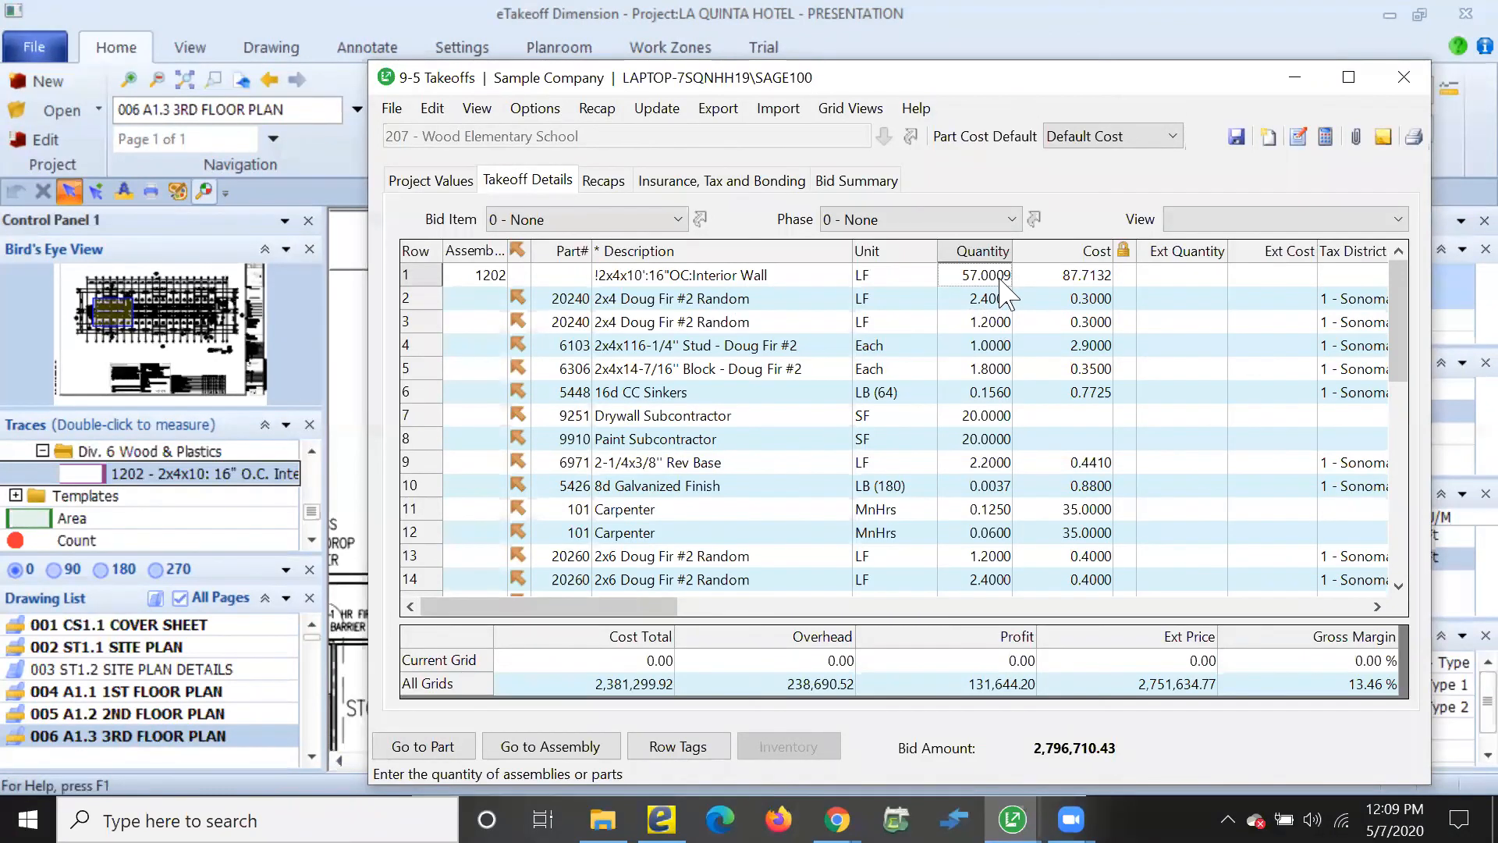
right_click(1002, 281)
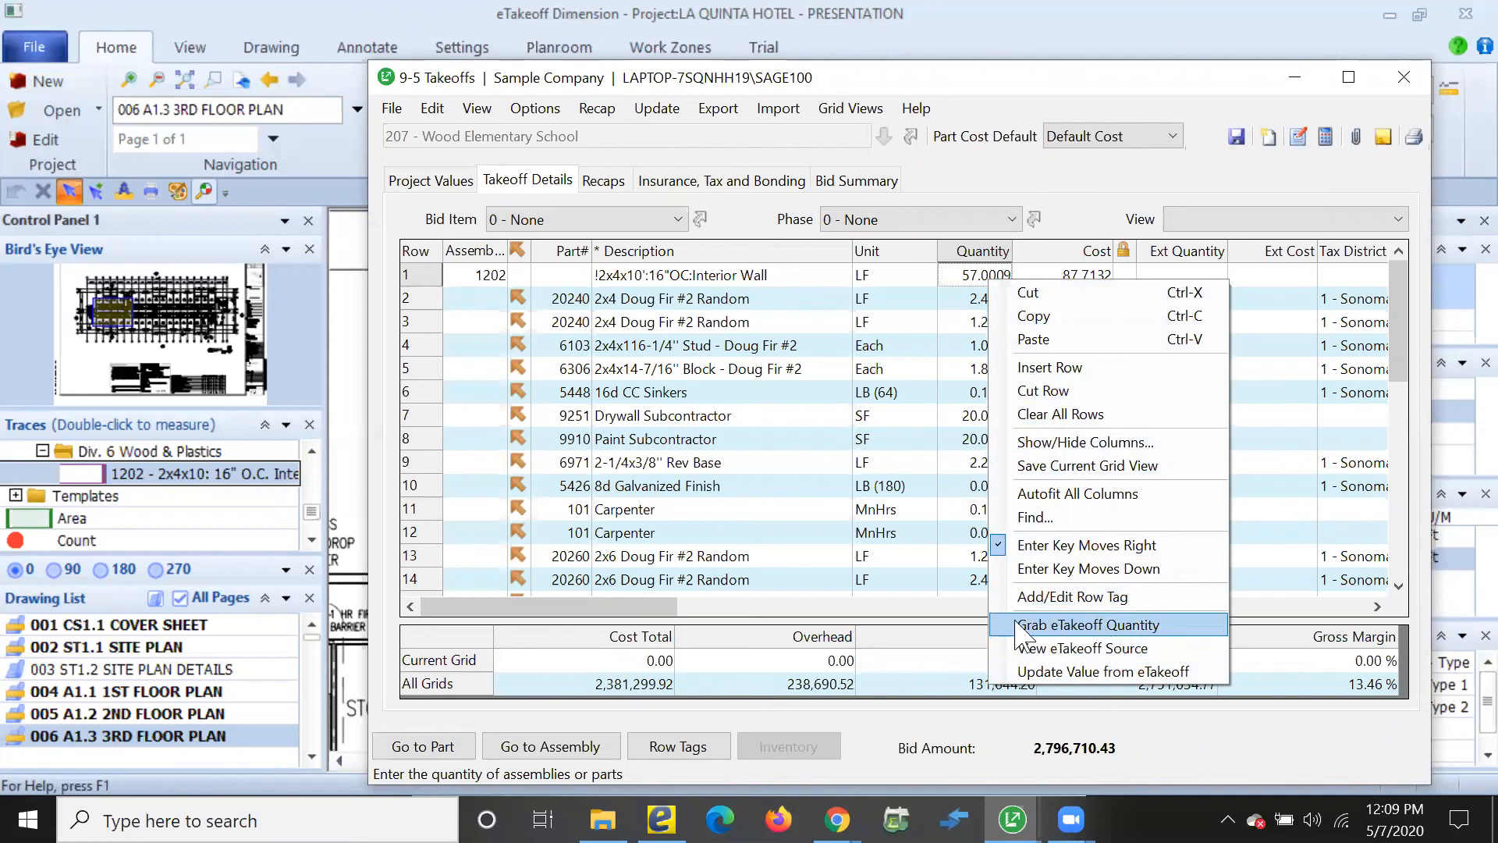
left_click(780, 532)
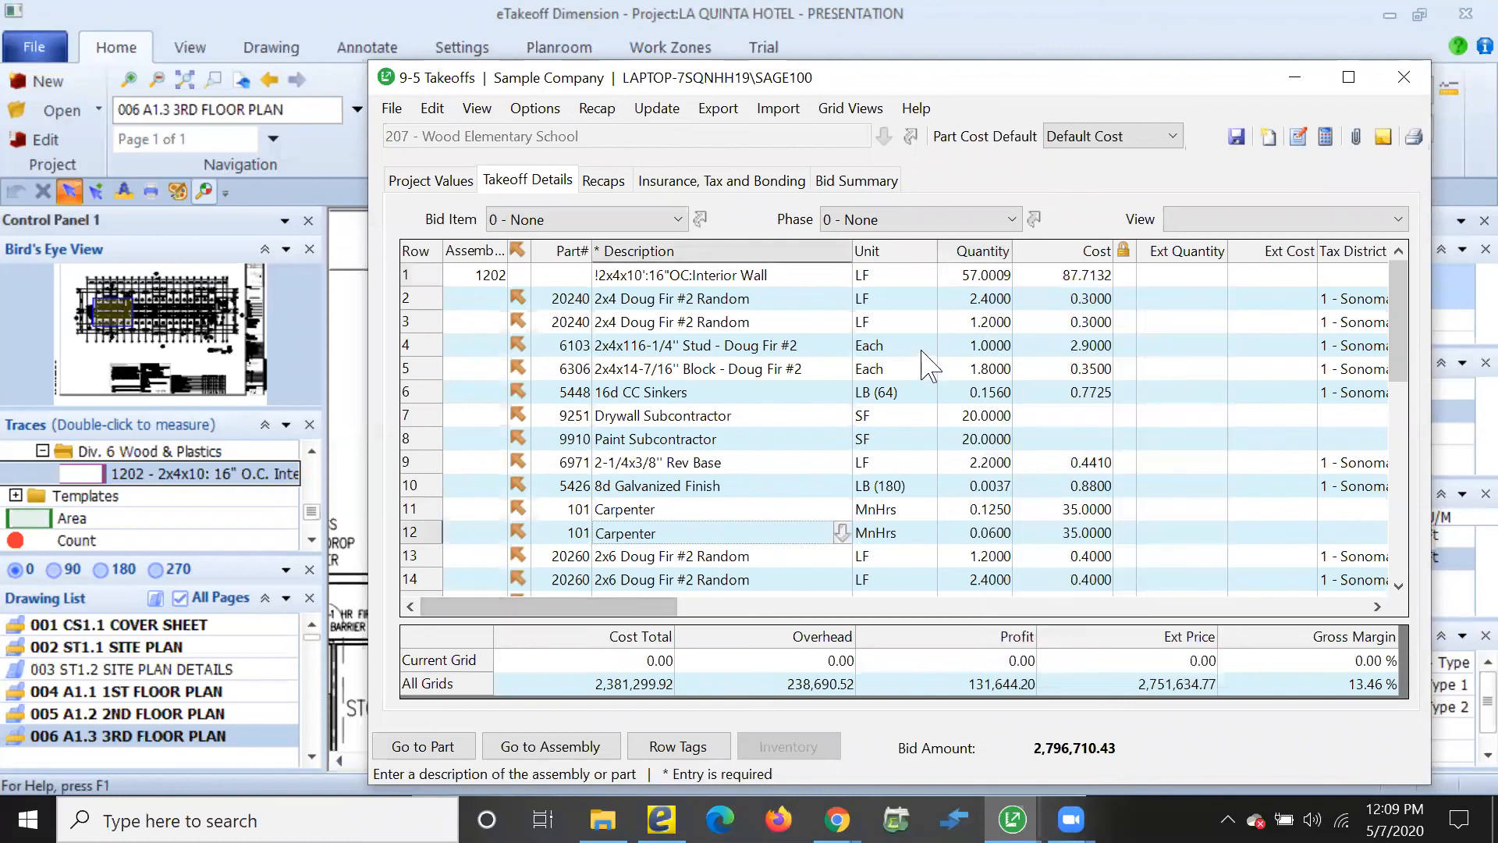
Return to the third floor plan and add the wall between rooms 303 and 305 to the interior wall measurement as a disconnected segment
left_click(989, 279)
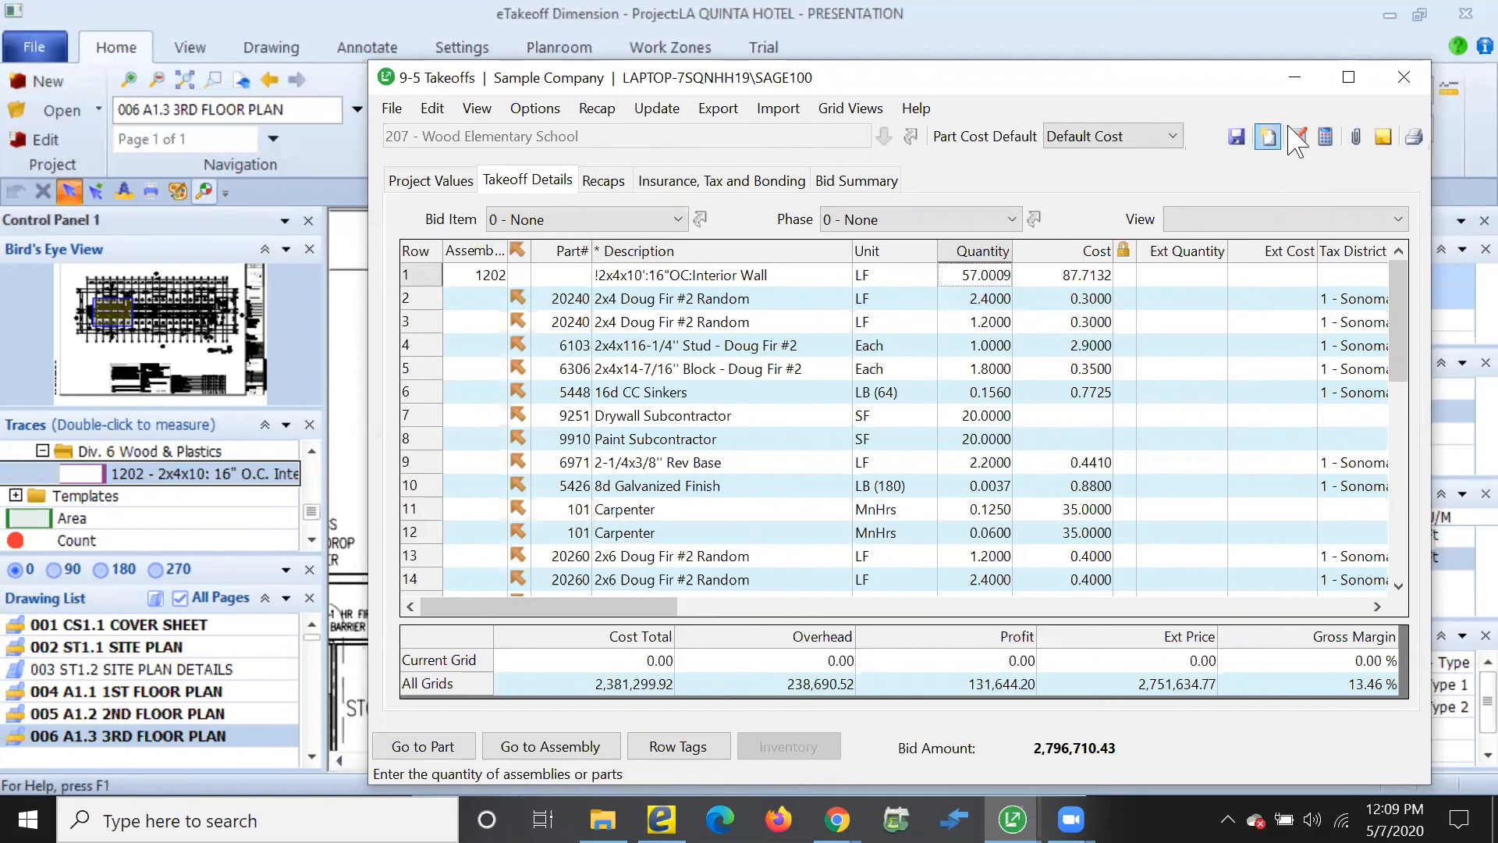
left_click(1293, 81)
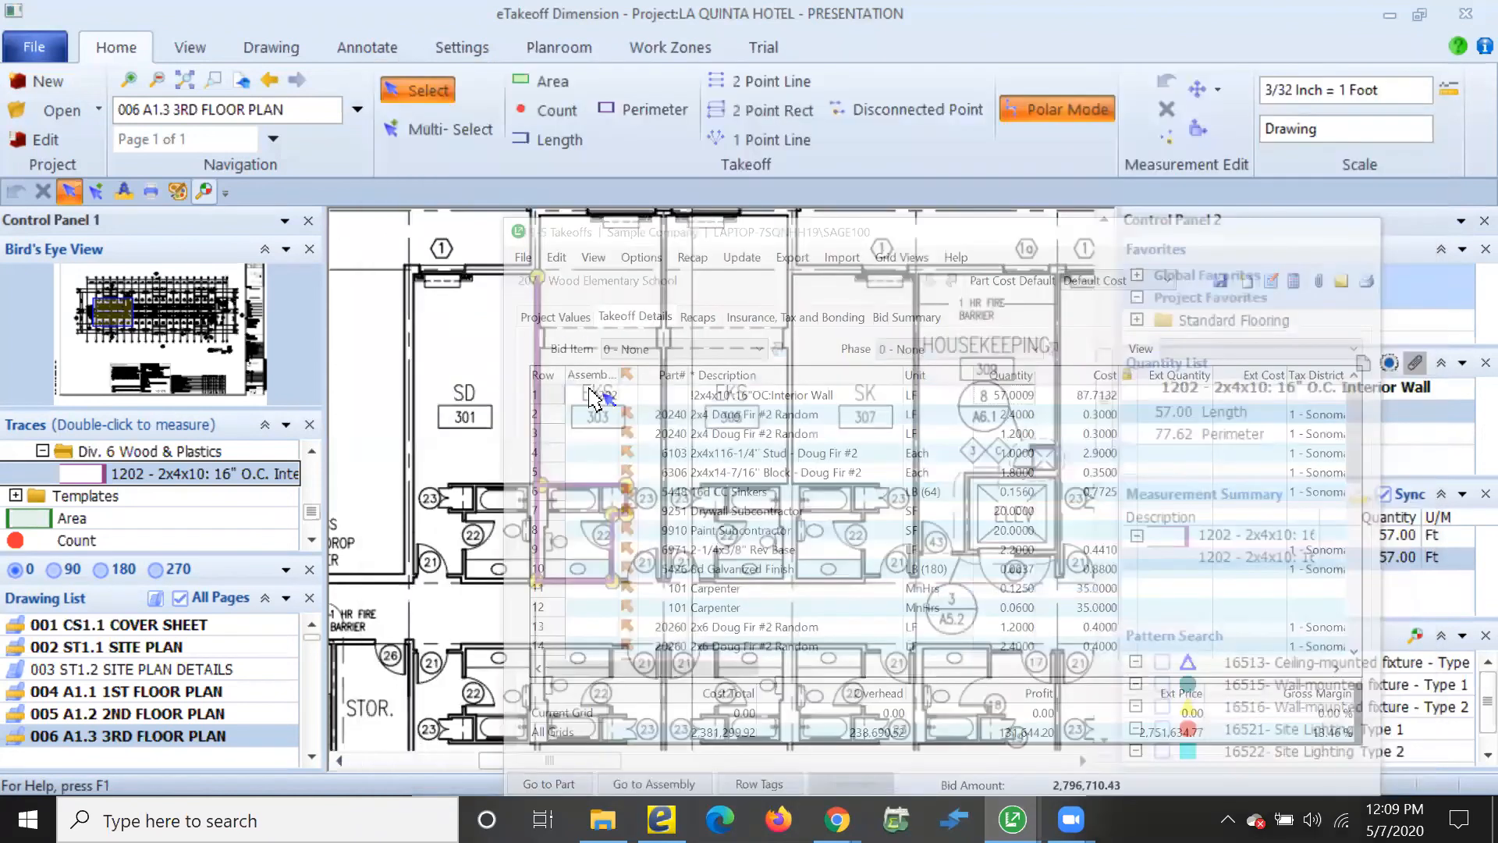
left_click(905, 113)
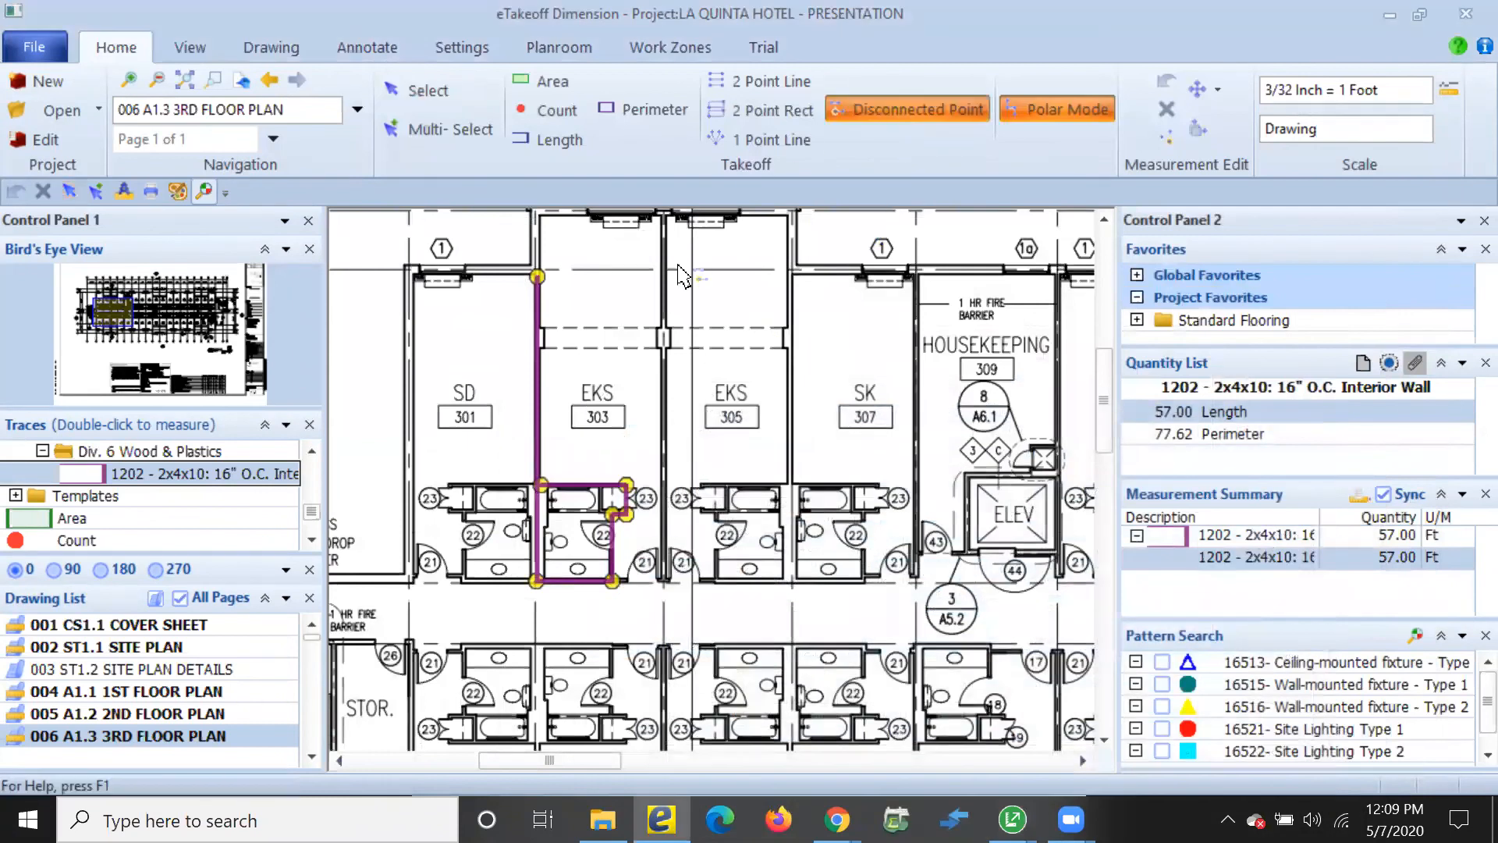
left_click(662, 219)
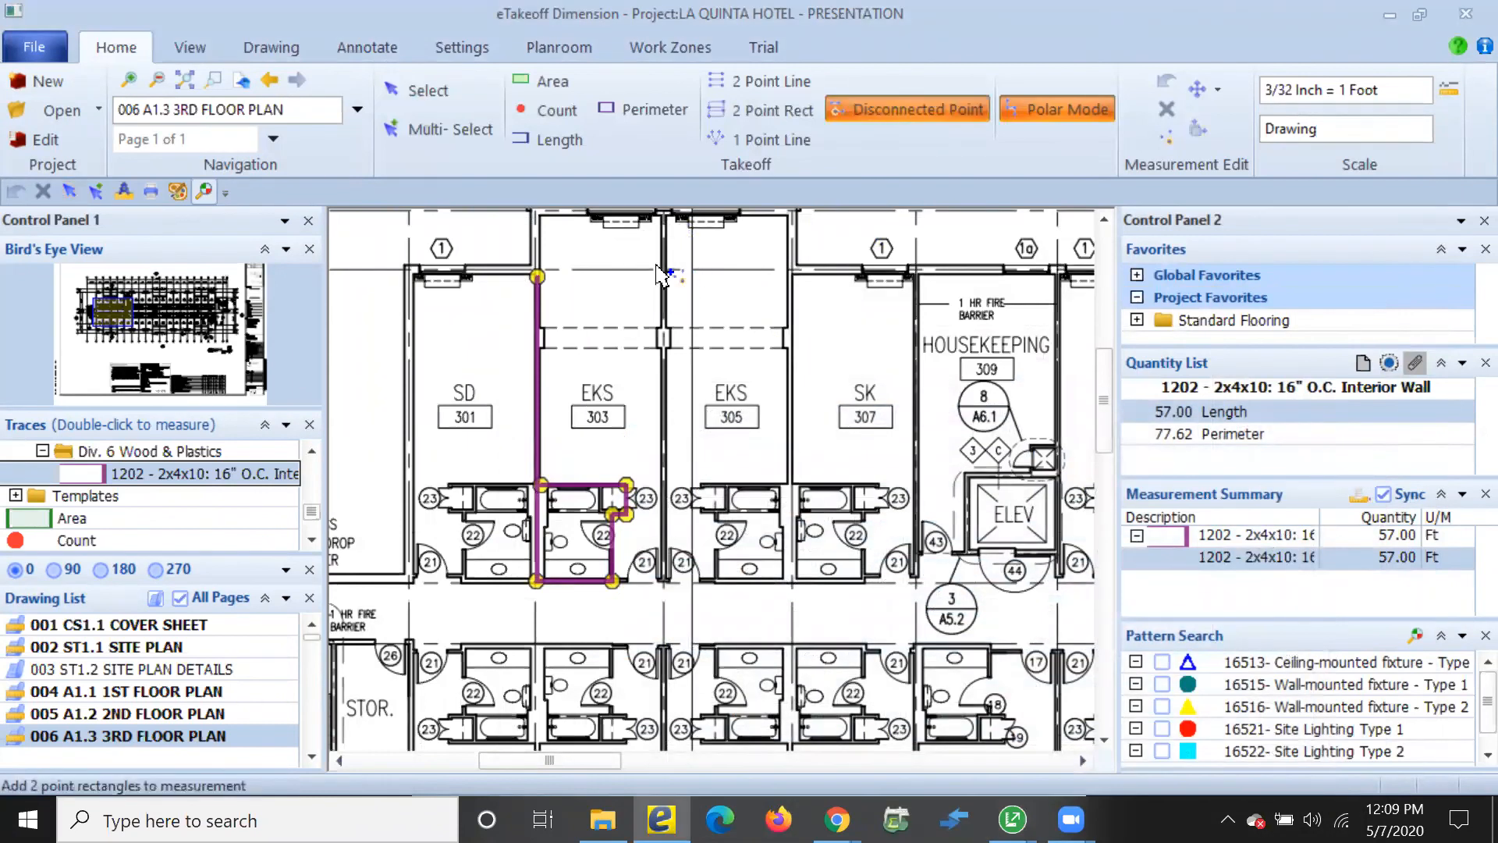
left_click(663, 582)
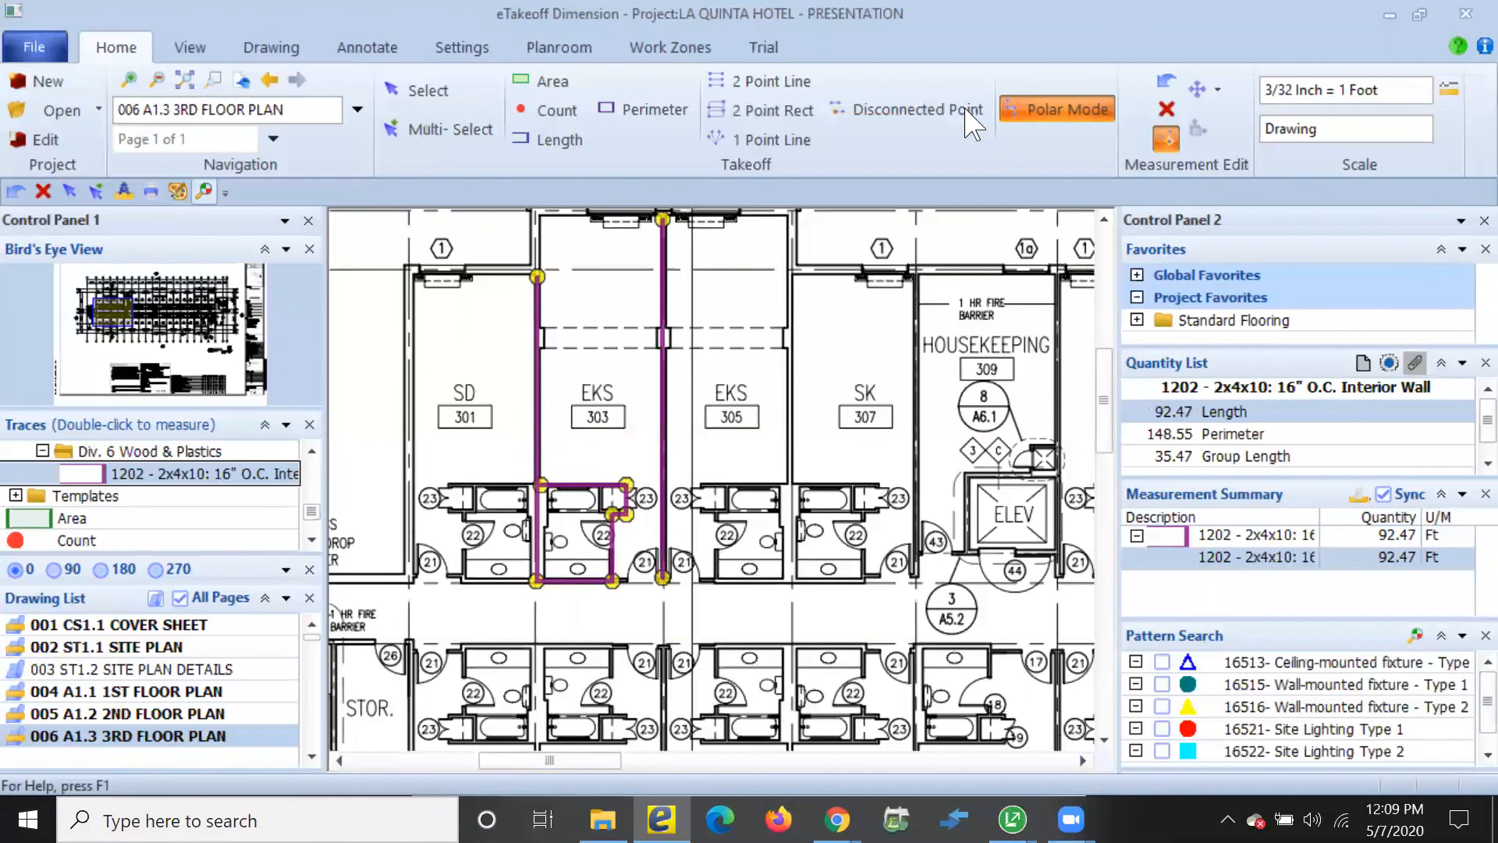
Add the walls between rooms 305 and 307 and between room 307 and housekeeping 309 as disconnected segments of the same measurement
left_click(971, 117)
left_click(791, 281)
left_click(791, 583)
left_click(956, 111)
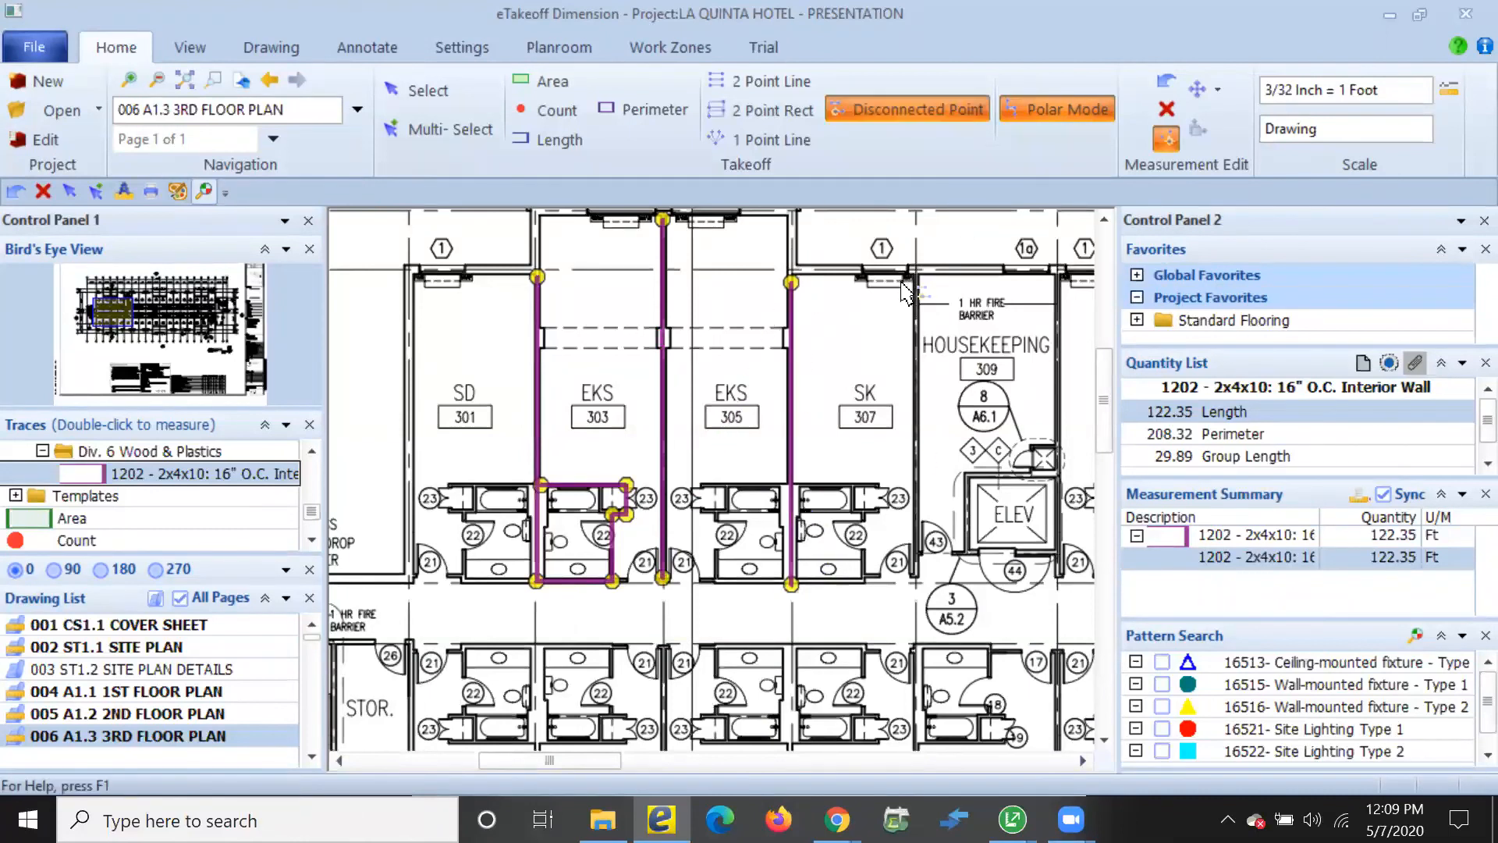
left_click(919, 284)
left_click(918, 581)
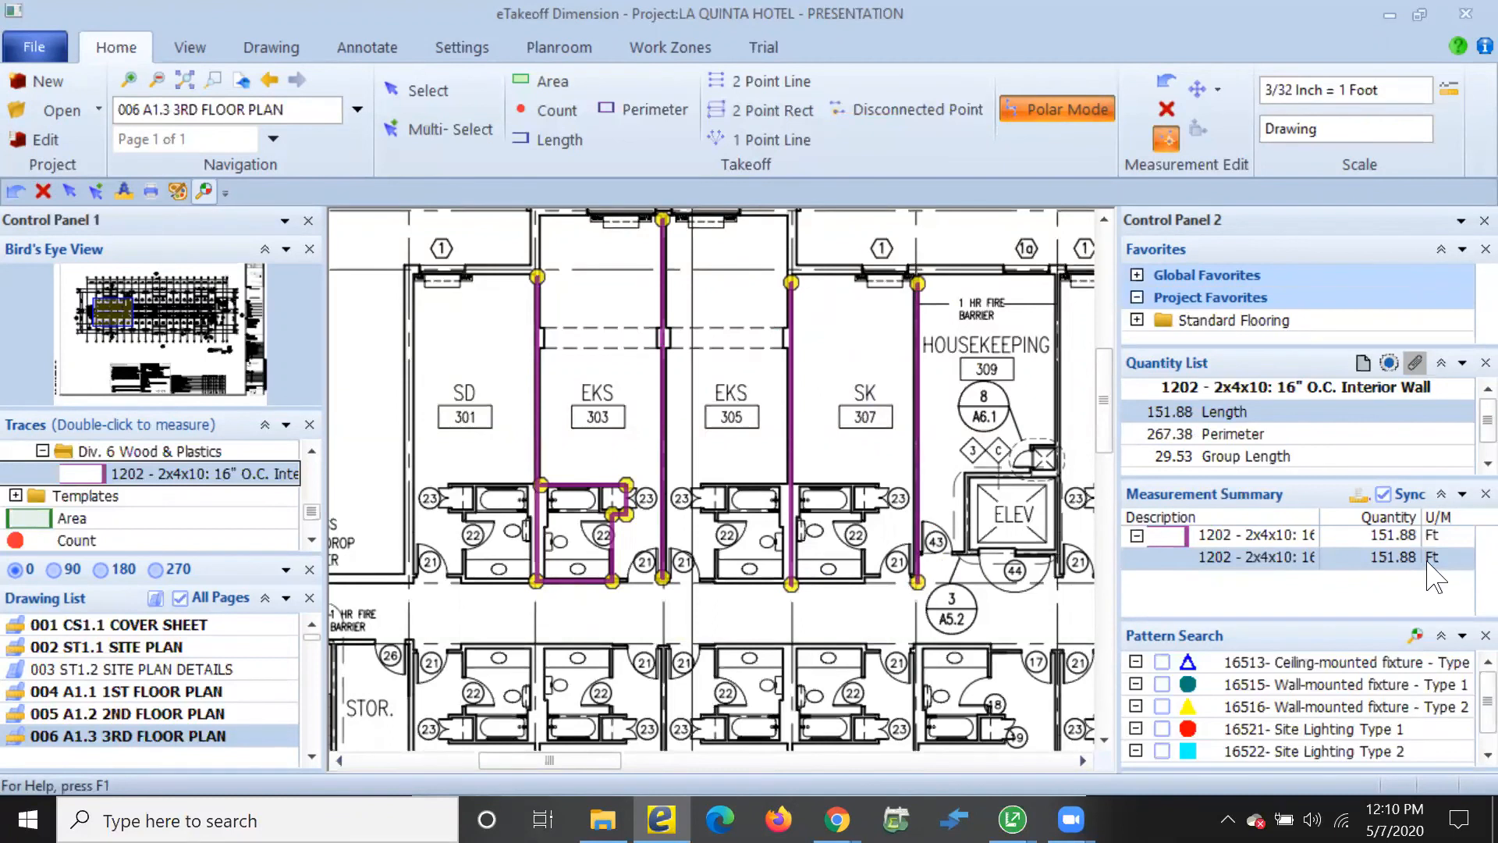
Turn off Polar Mode, add the wall between housekeeping 309 and room 311 as a disconnected segment, and finish the measurement
left_click(1067, 111)
left_click(1057, 277)
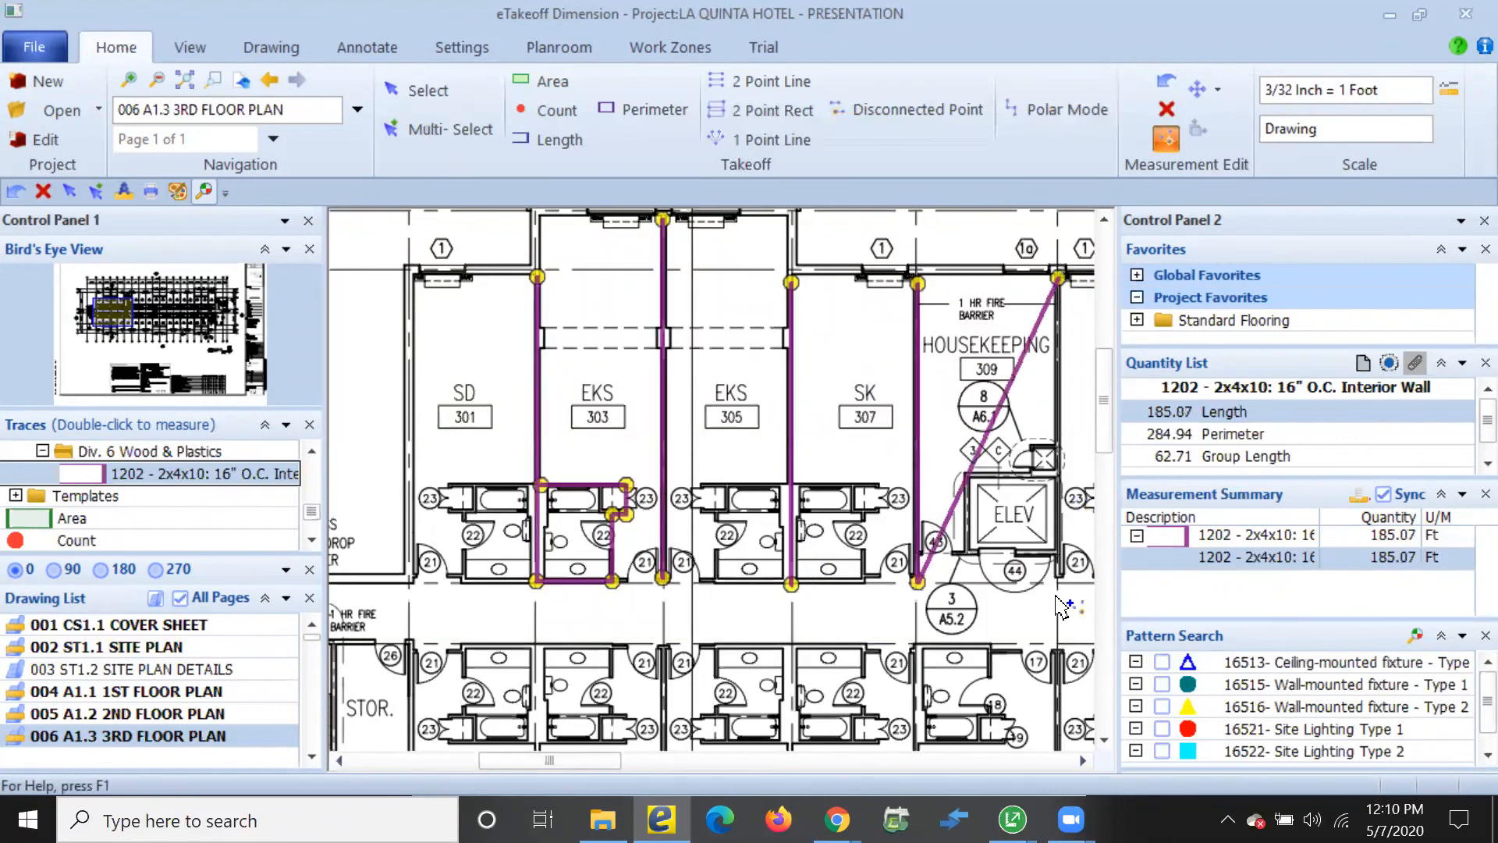
key("ctrl+z")
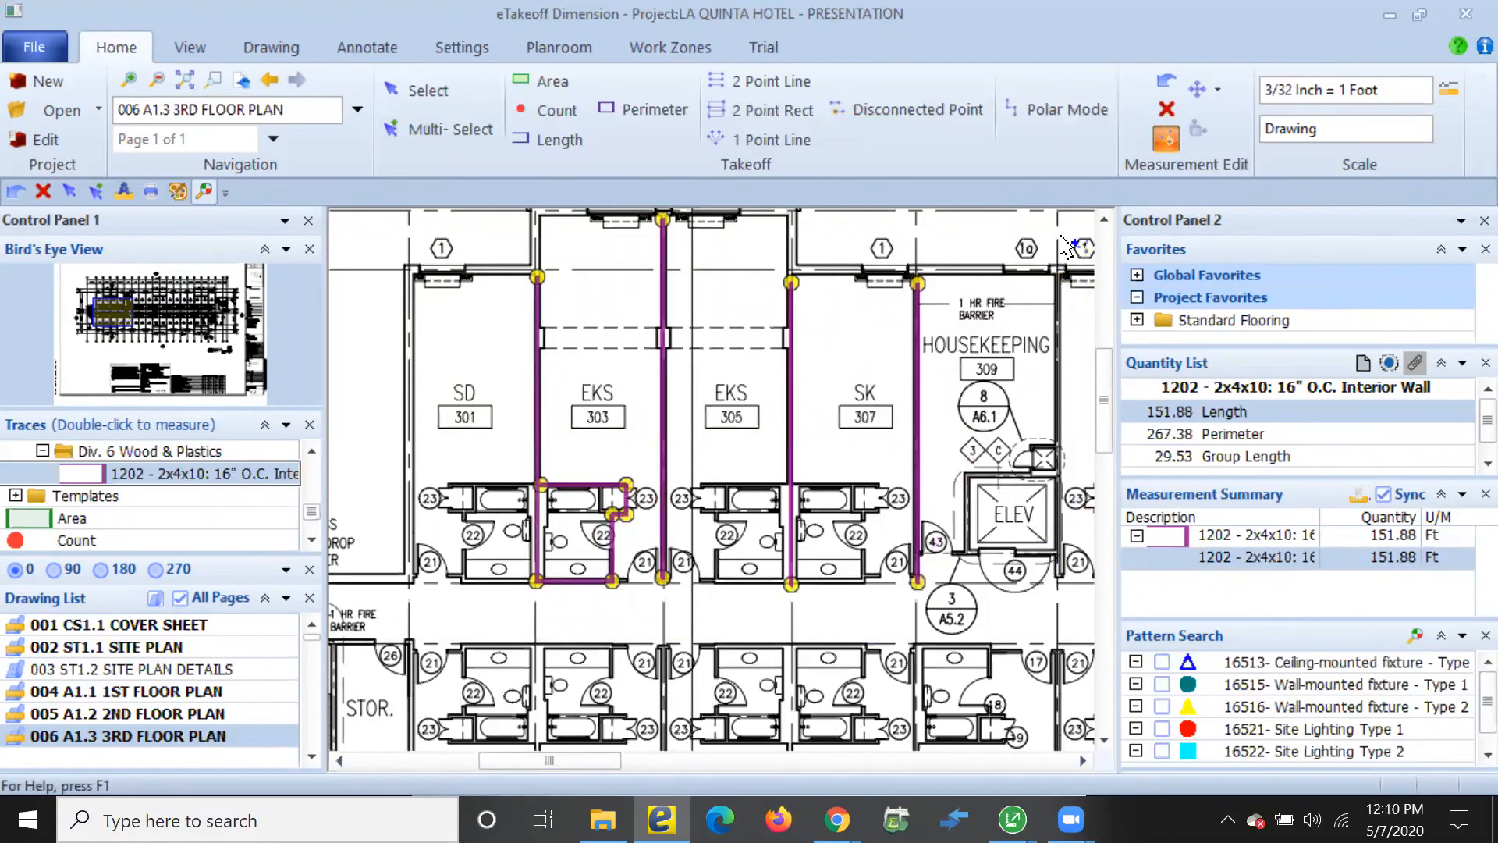
left_click(905, 109)
left_click(1058, 283)
left_click(1059, 575)
key("Escape")
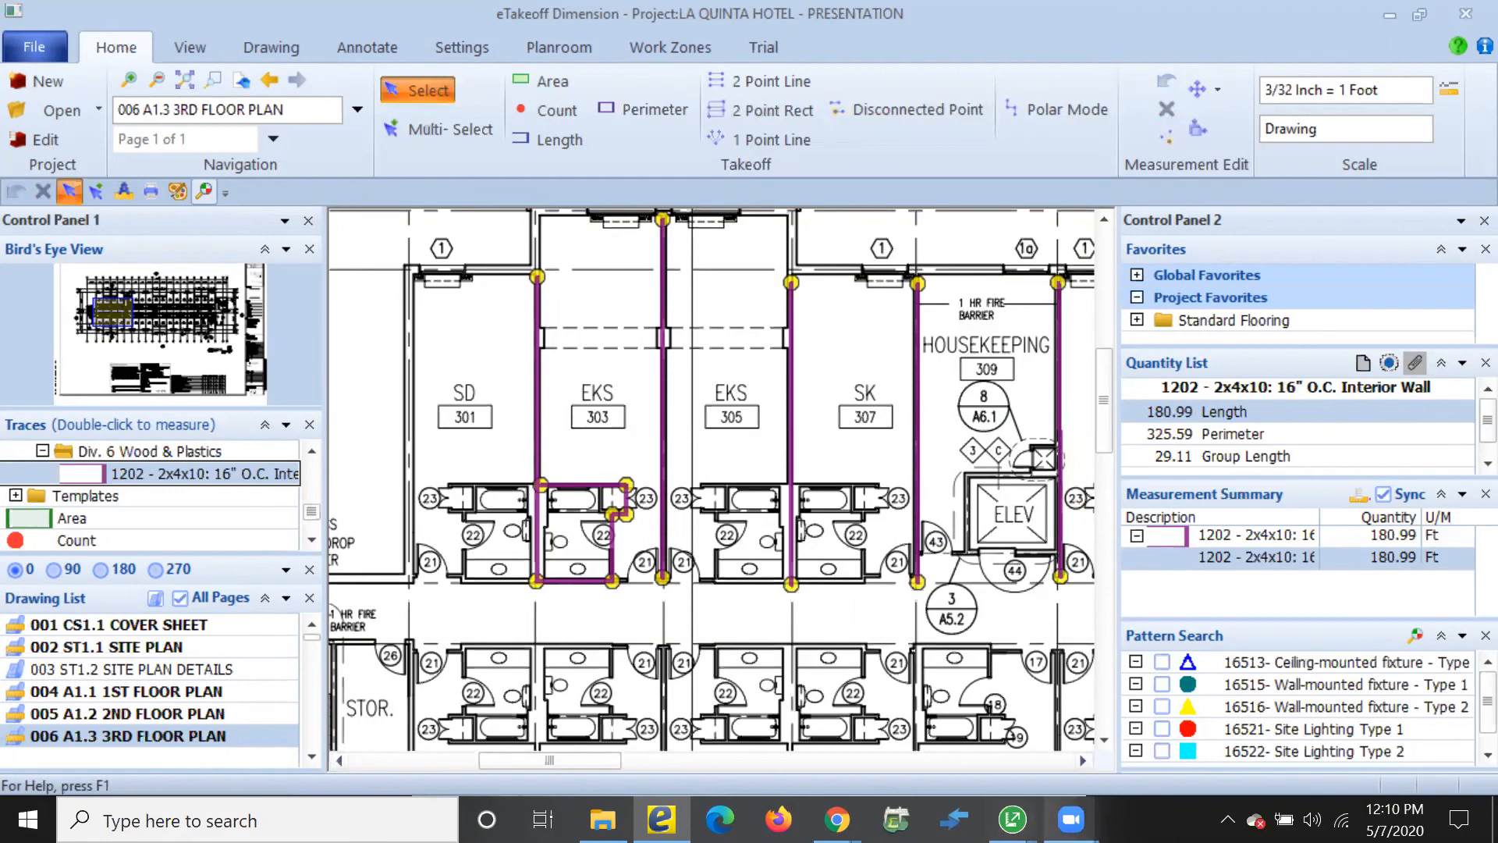
Switch to the 9-5 Takeoffs window, update assembly 1202's Quantity in row 1 from eTakeoff, and reposition the window
mouse_move(1013, 819)
left_click(1199, 767)
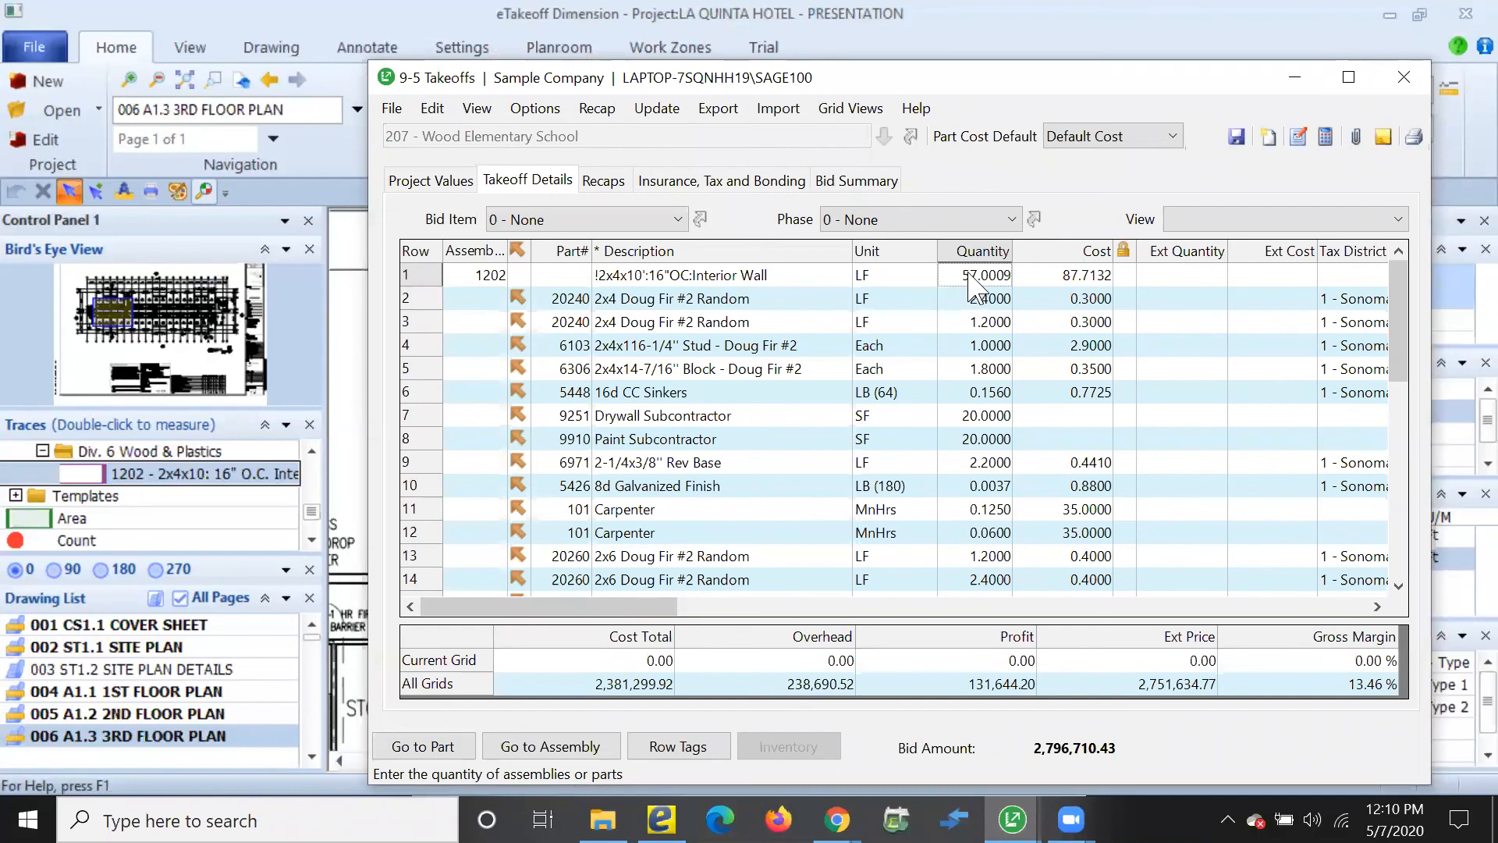
right_click(967, 274)
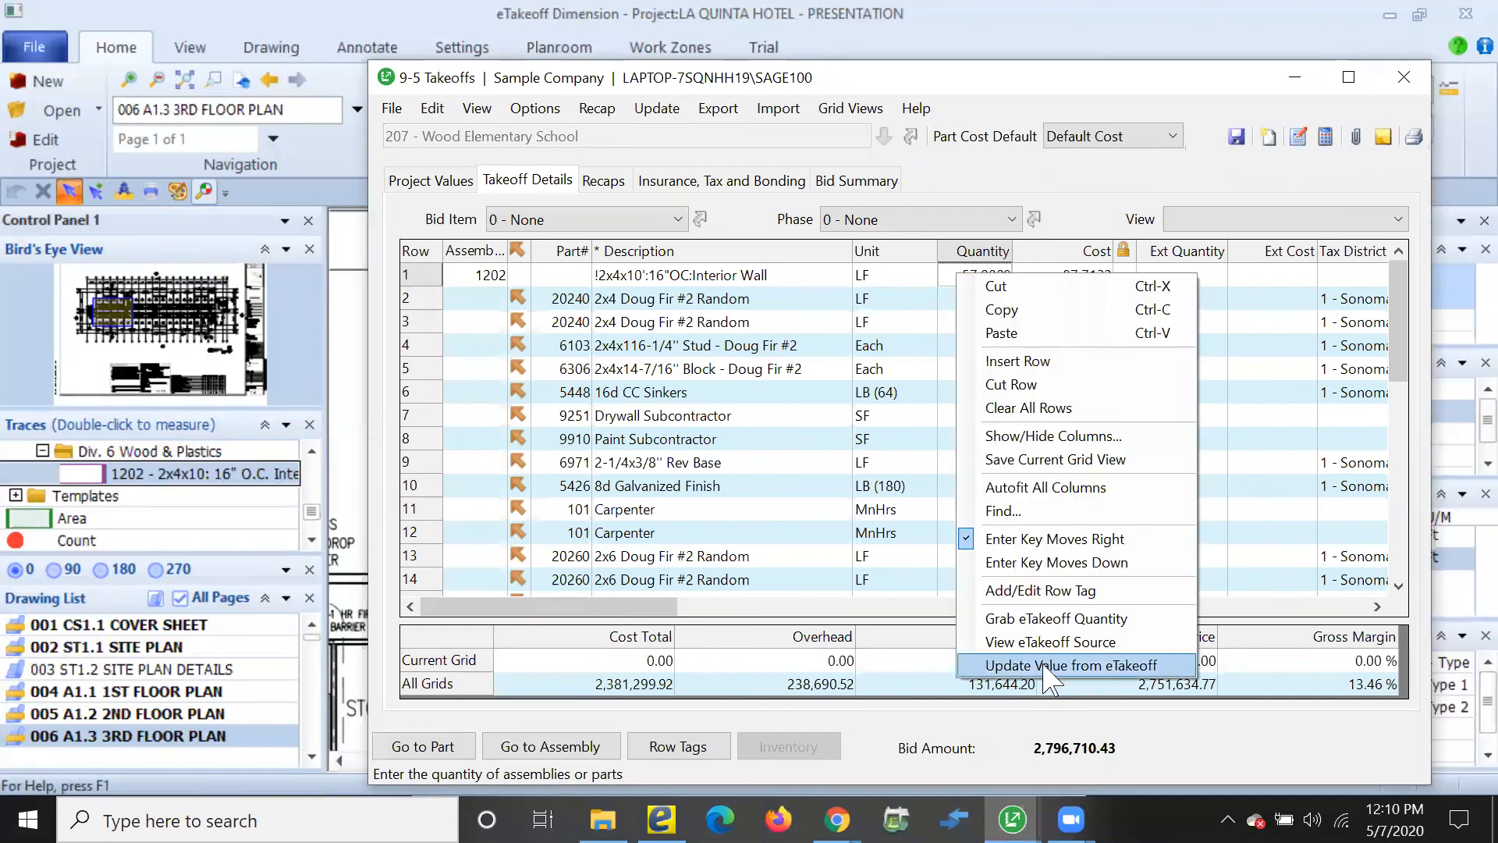
left_click(1042, 668)
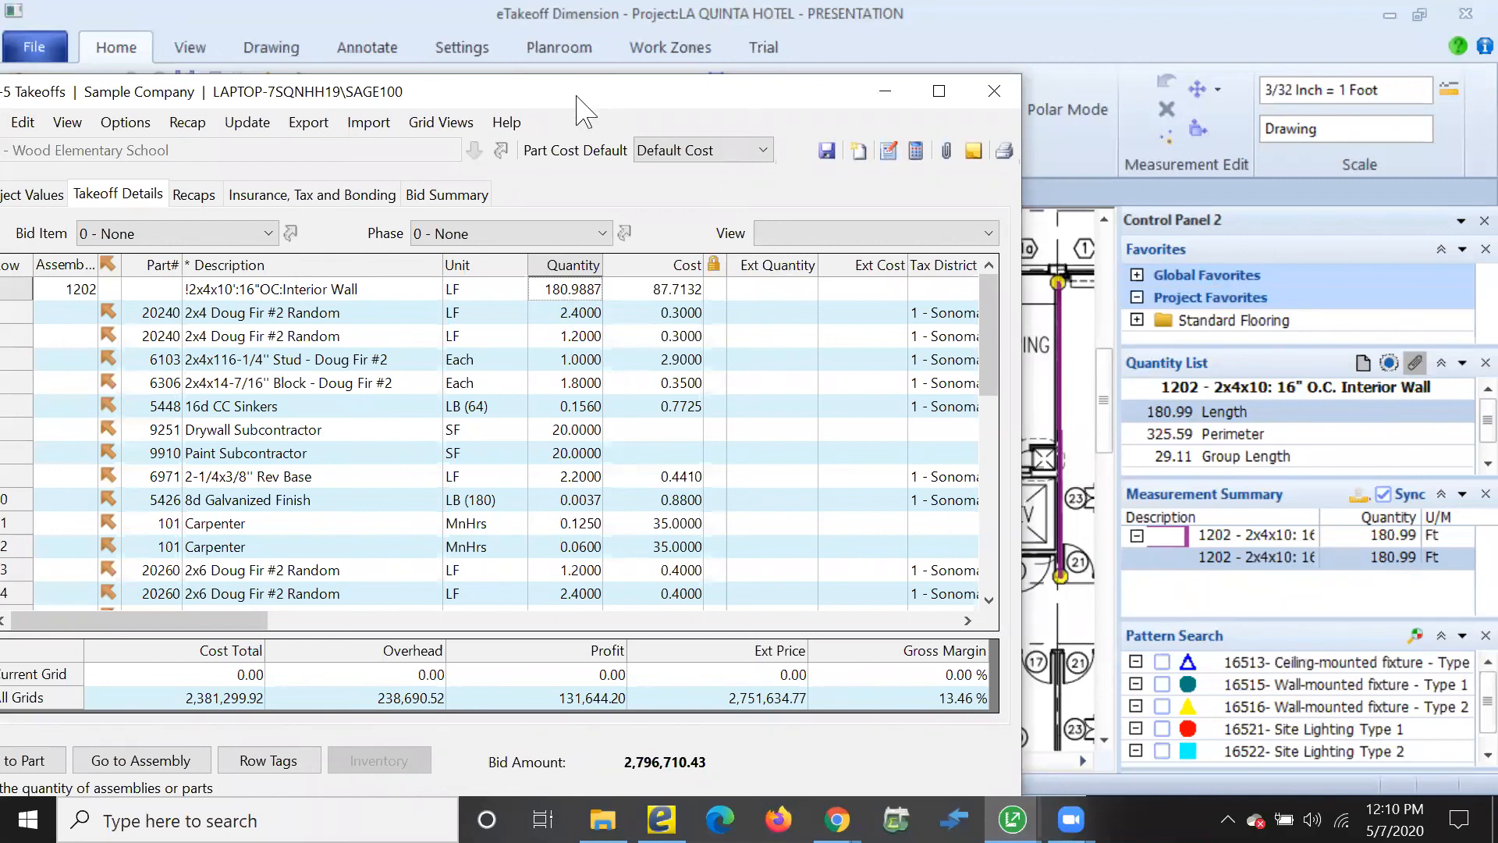
left_click_drag(577, 96, 994, 73)
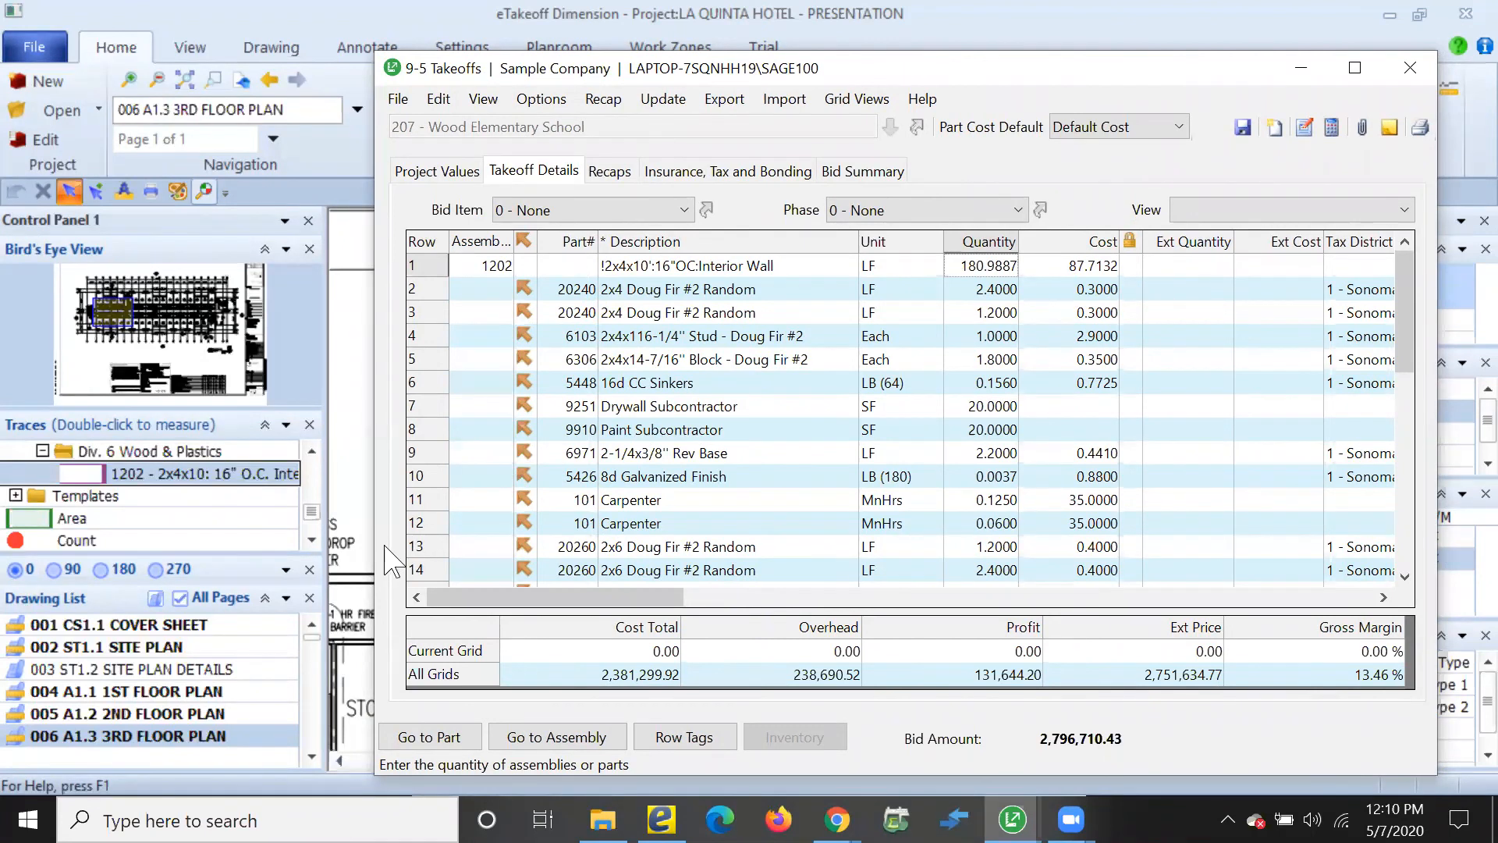
left_click_drag(372, 554, 447, 554)
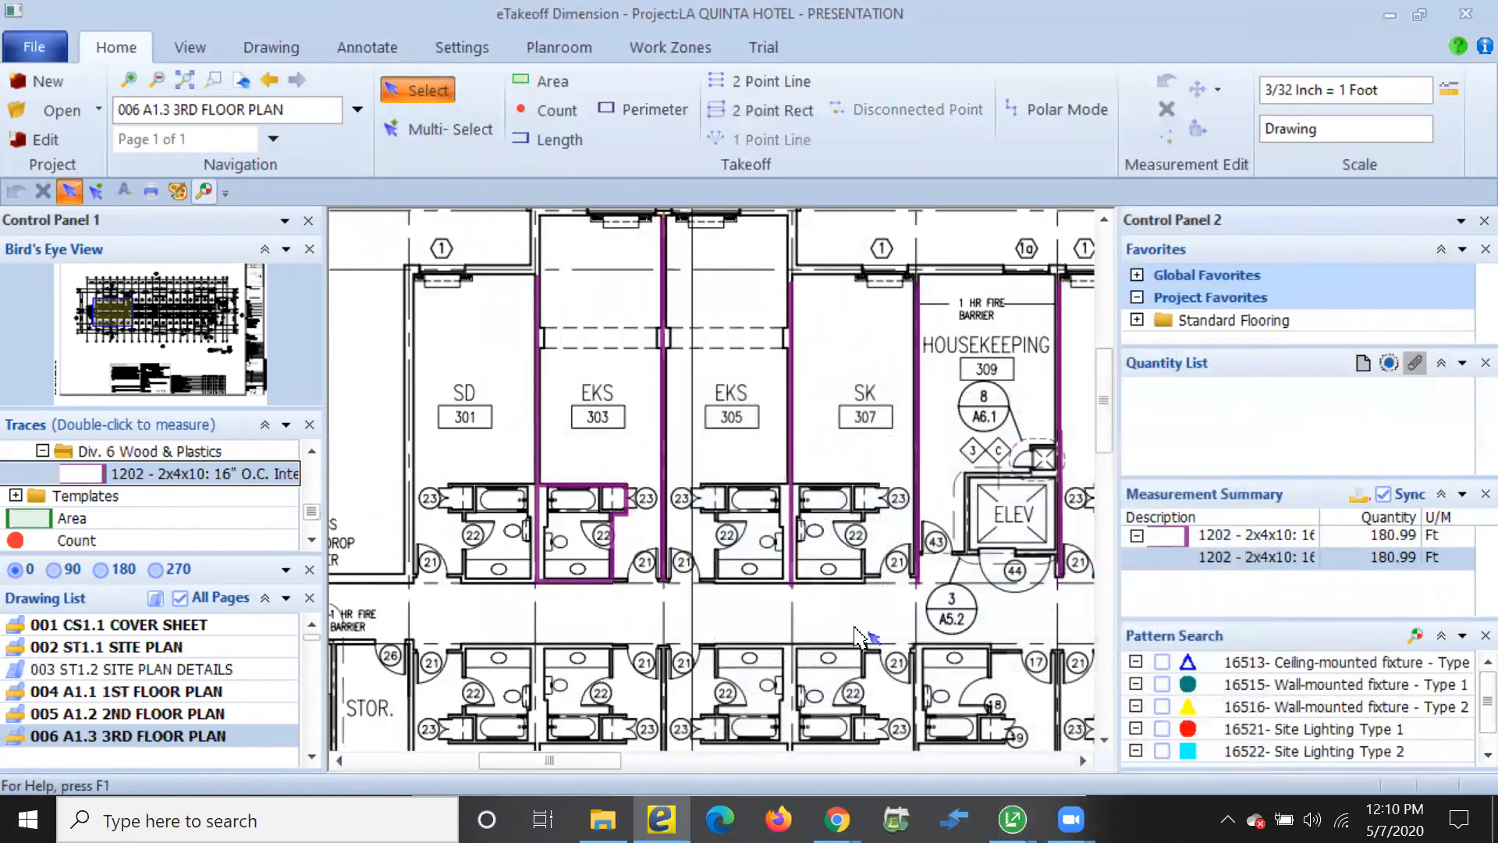
Return to eTakeoff Dimension, filter the Drawing List to the bold entries, and open drawing 200 A4-03 INT ELEVATIONS
scroll(846, 597, "down", 3)
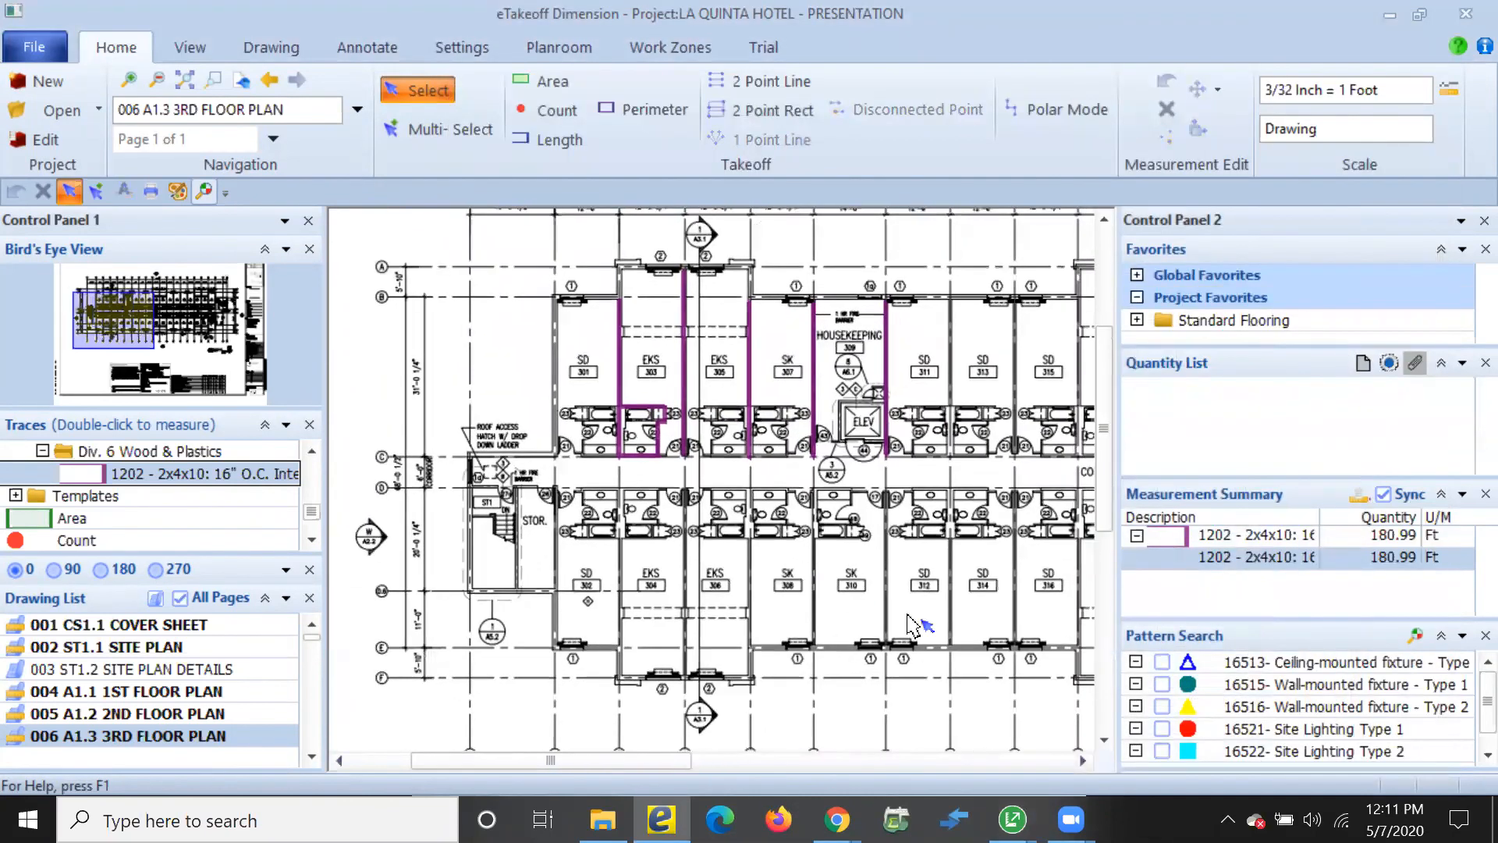
middle_click_drag(856, 606, 815, 598)
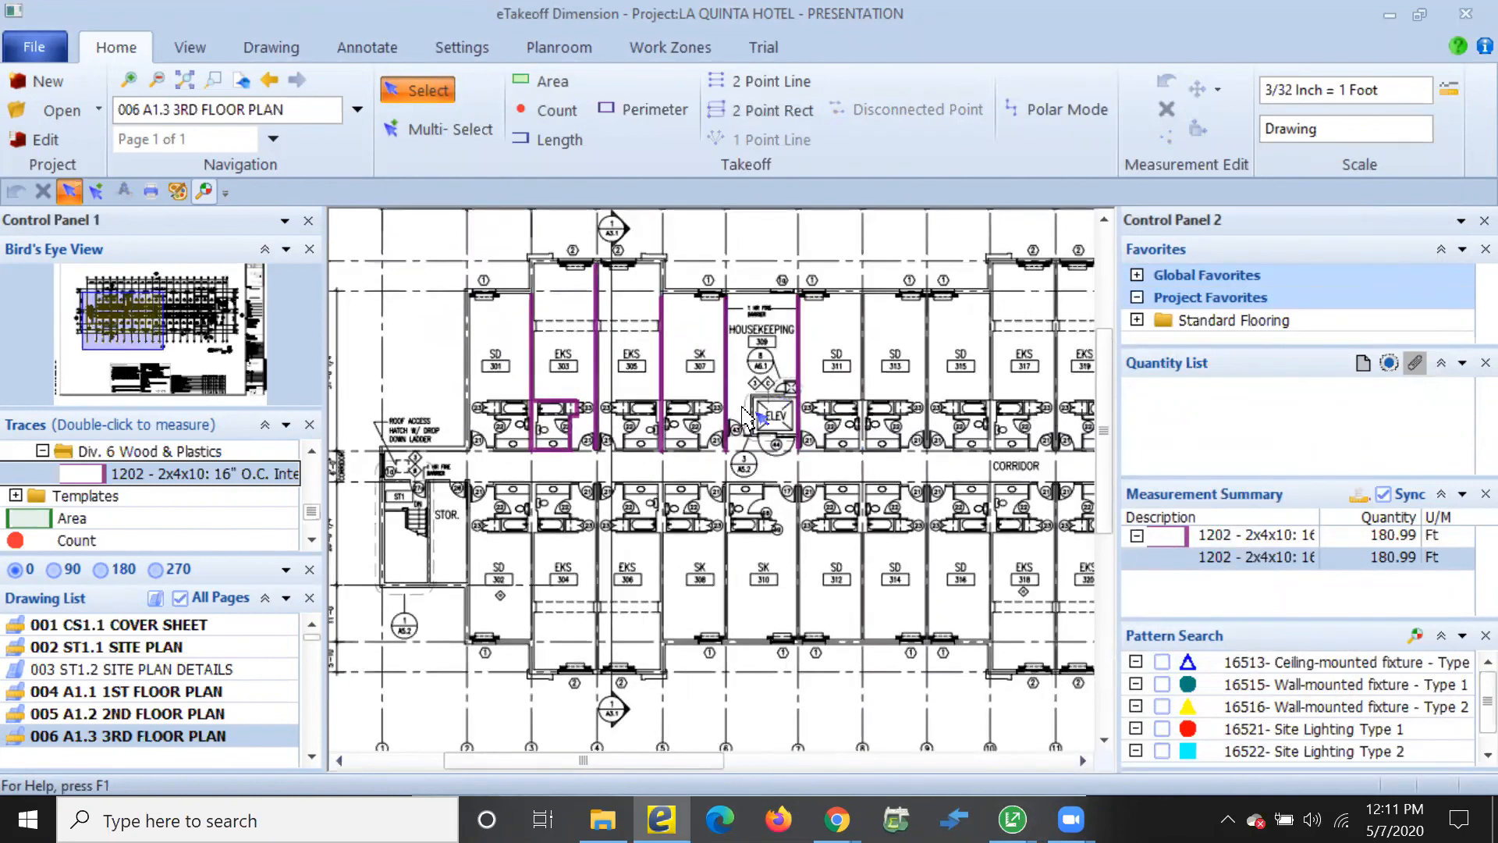
left_click(313, 640)
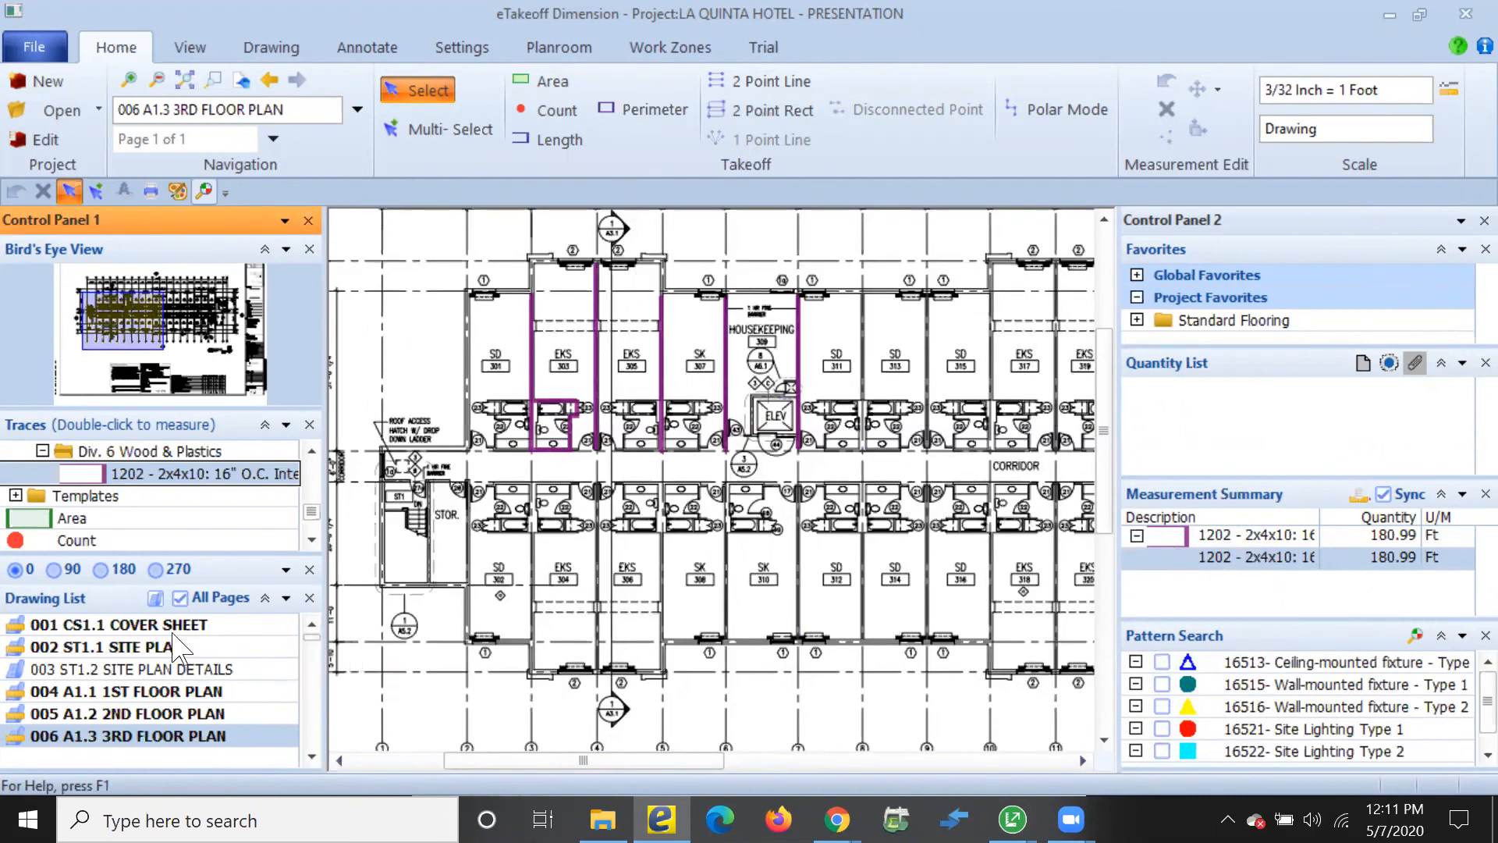
left_click(153, 598)
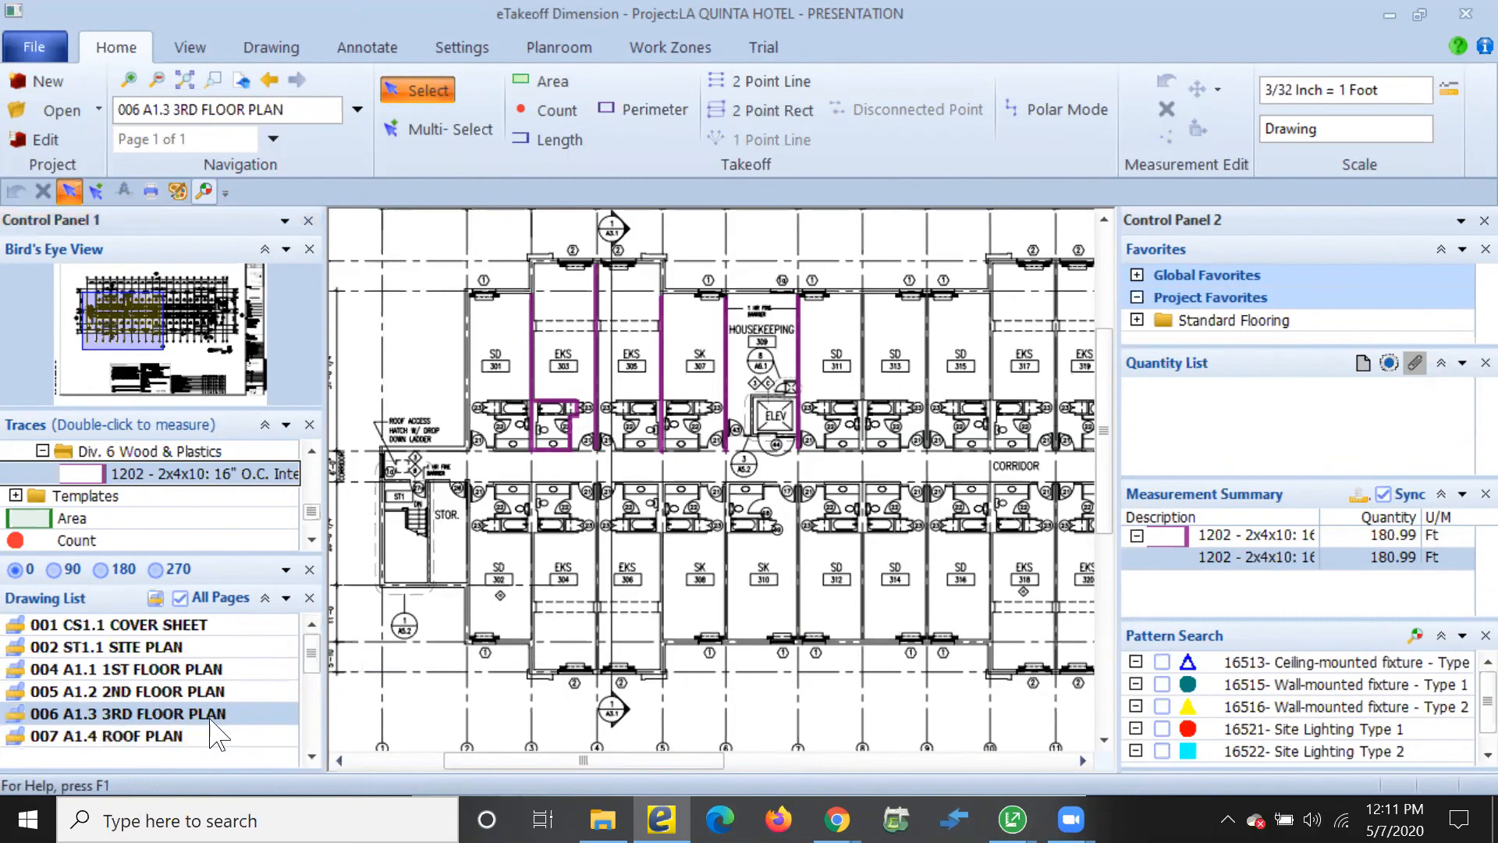
scroll(224, 737, "down", 1)
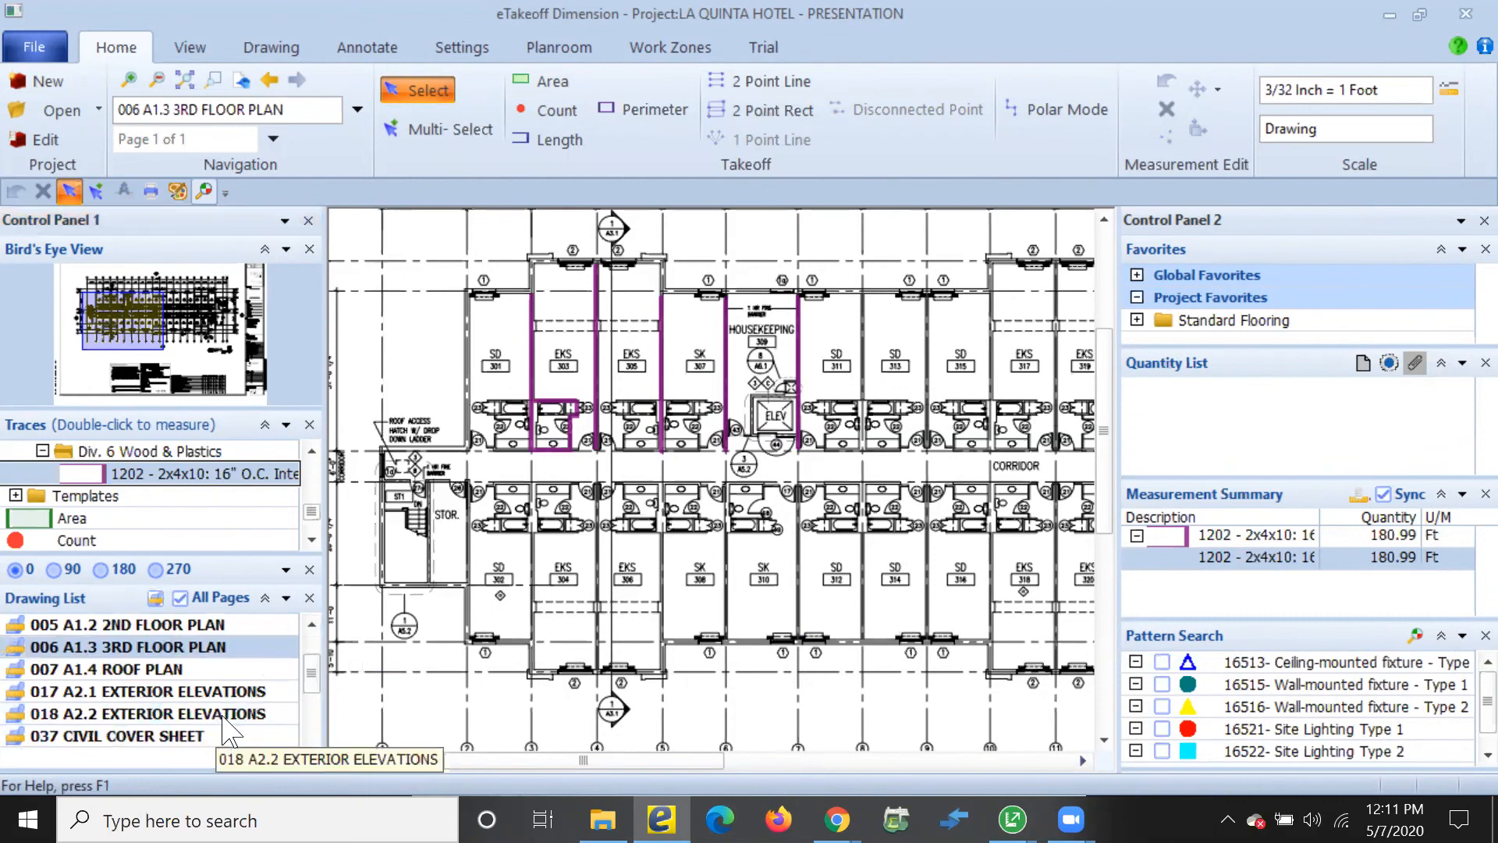
scroll(226, 733, "down", 1)
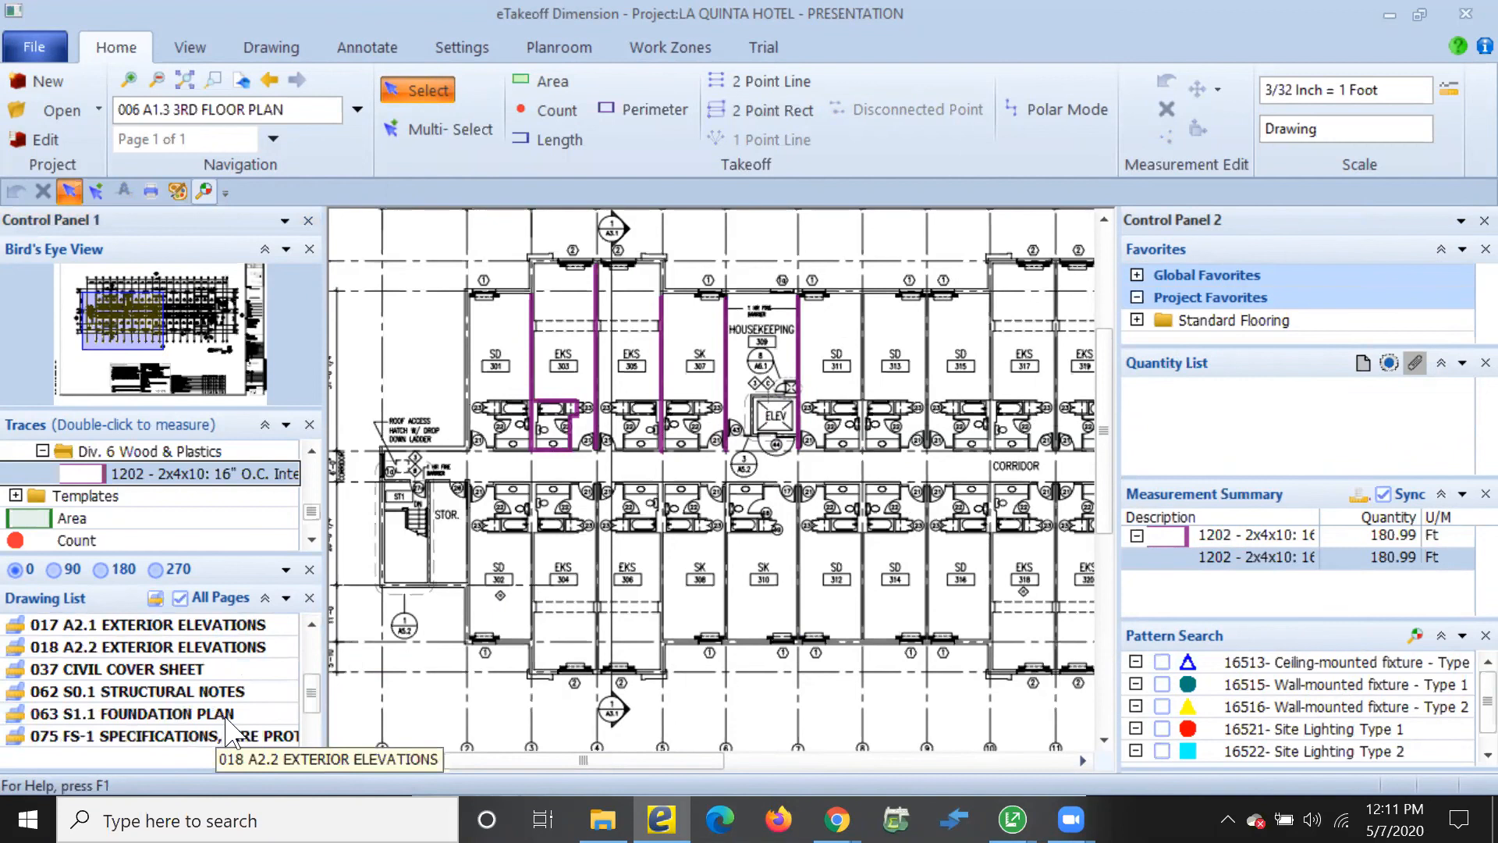
scroll(228, 732, "down", 1)
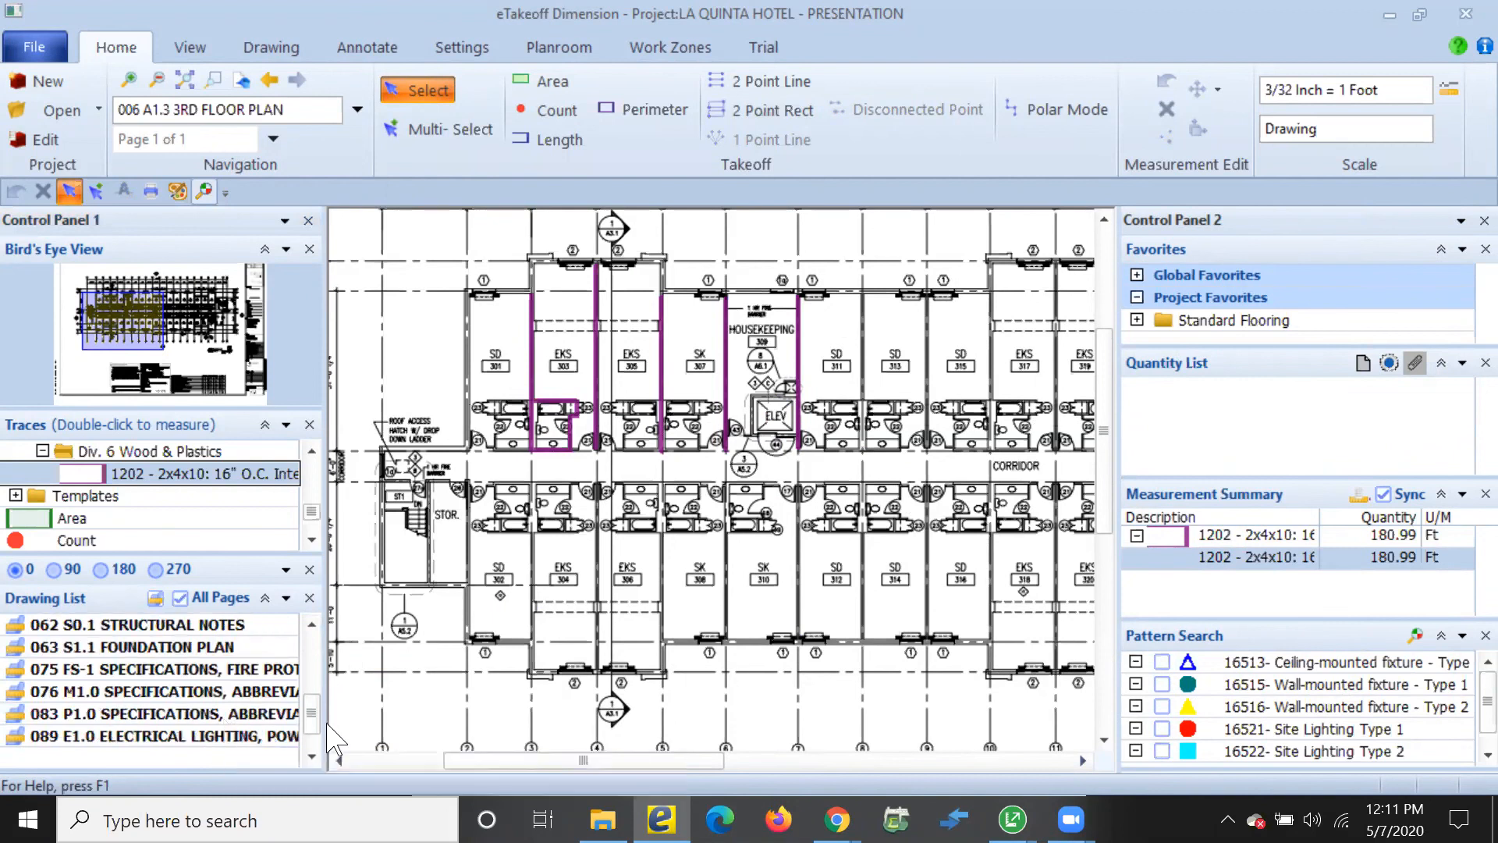
scroll(228, 735, "down", 1)
left_click(220, 735)
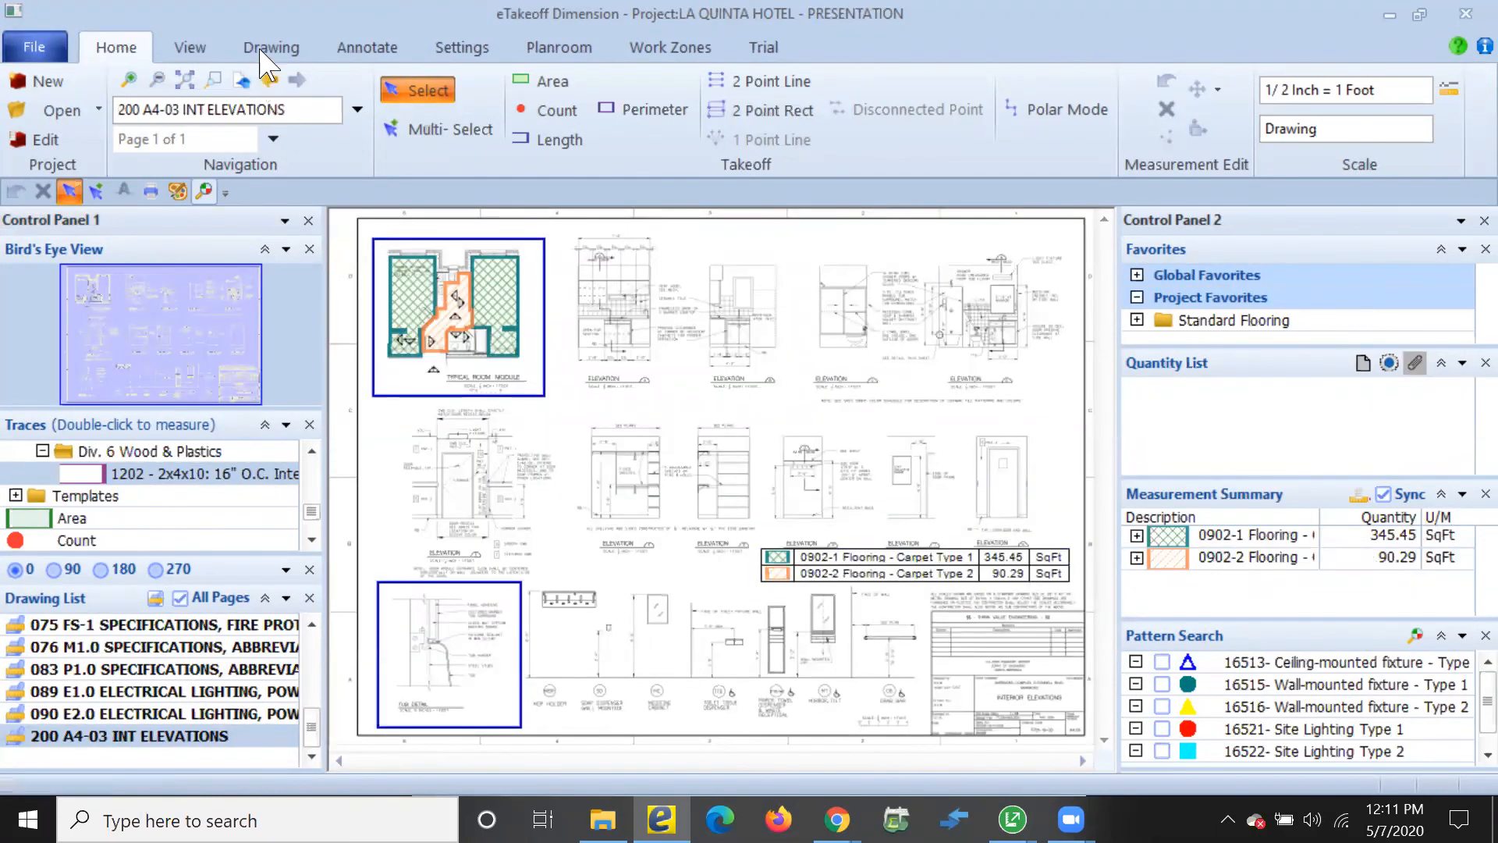
Compare this drawing with new drawing 201 A403 INTERIOR ELEV - ADDENDA 1 from the same project and start the alignment
left_click(269, 49)
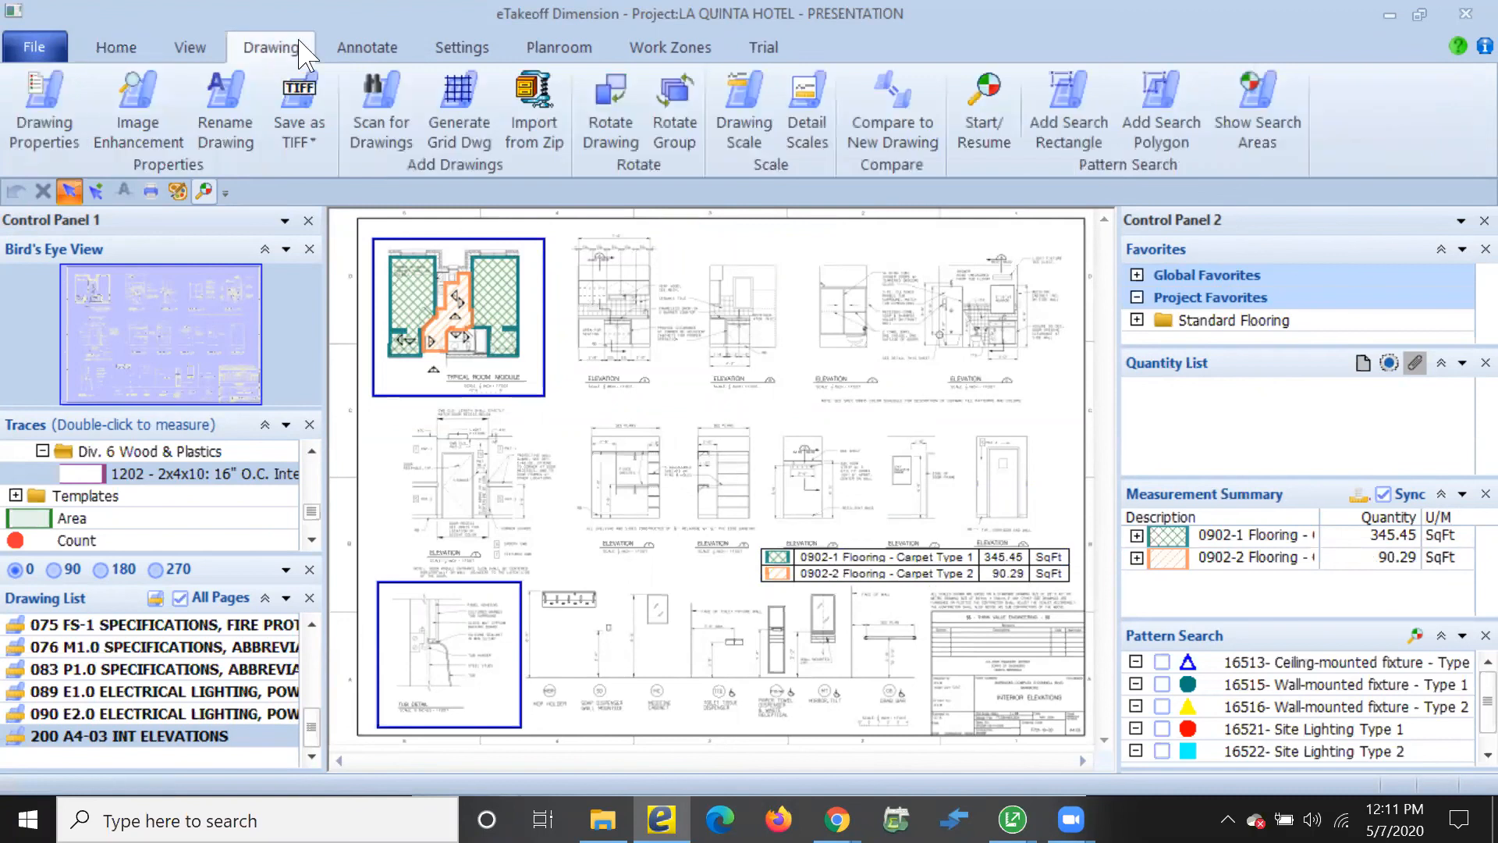
left_click(900, 128)
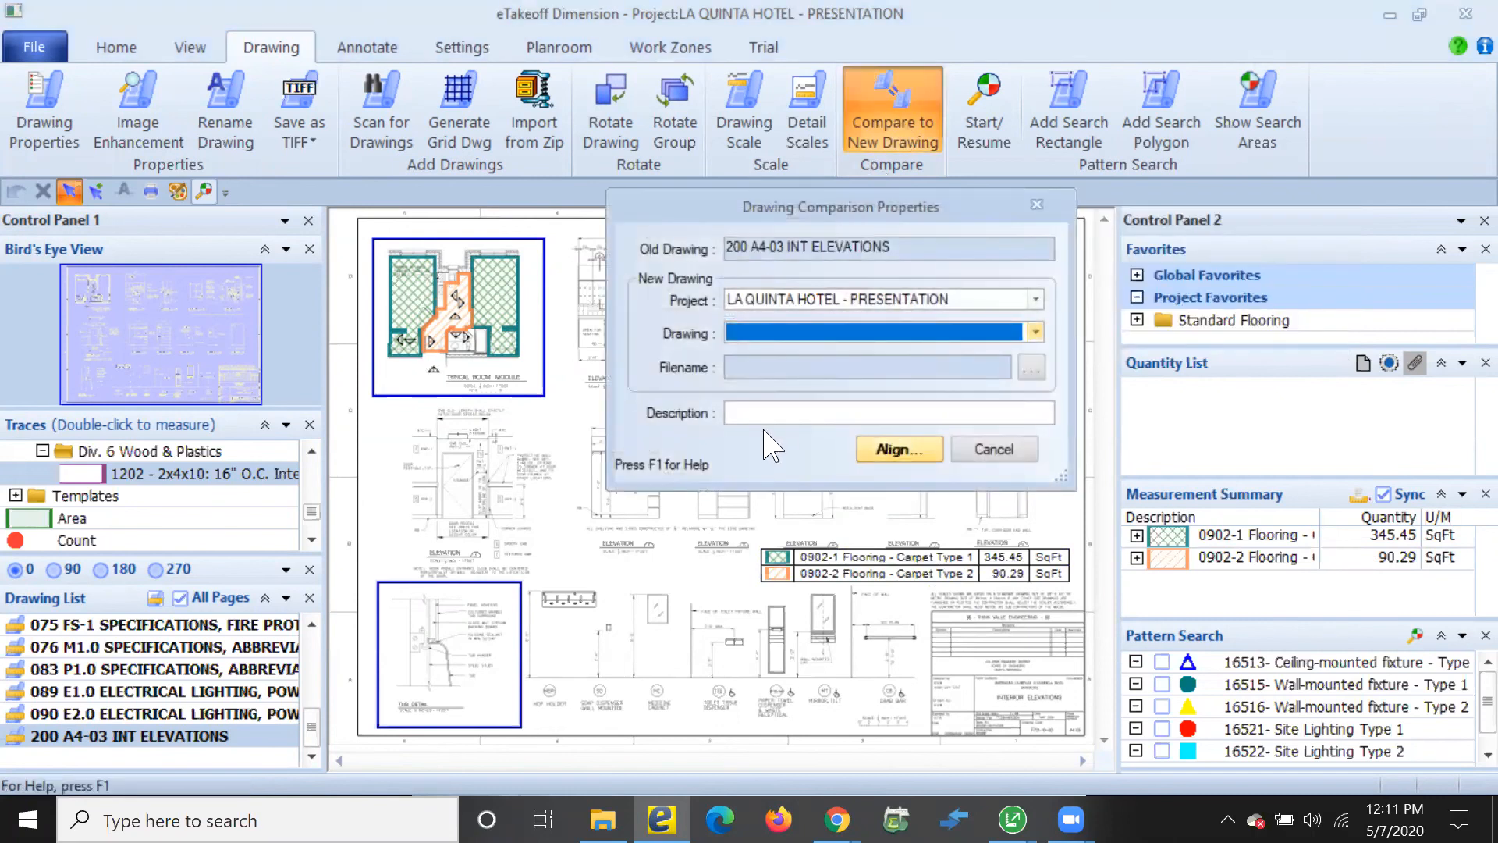
left_click(1035, 333)
left_click_drag(1035, 372, 1038, 482)
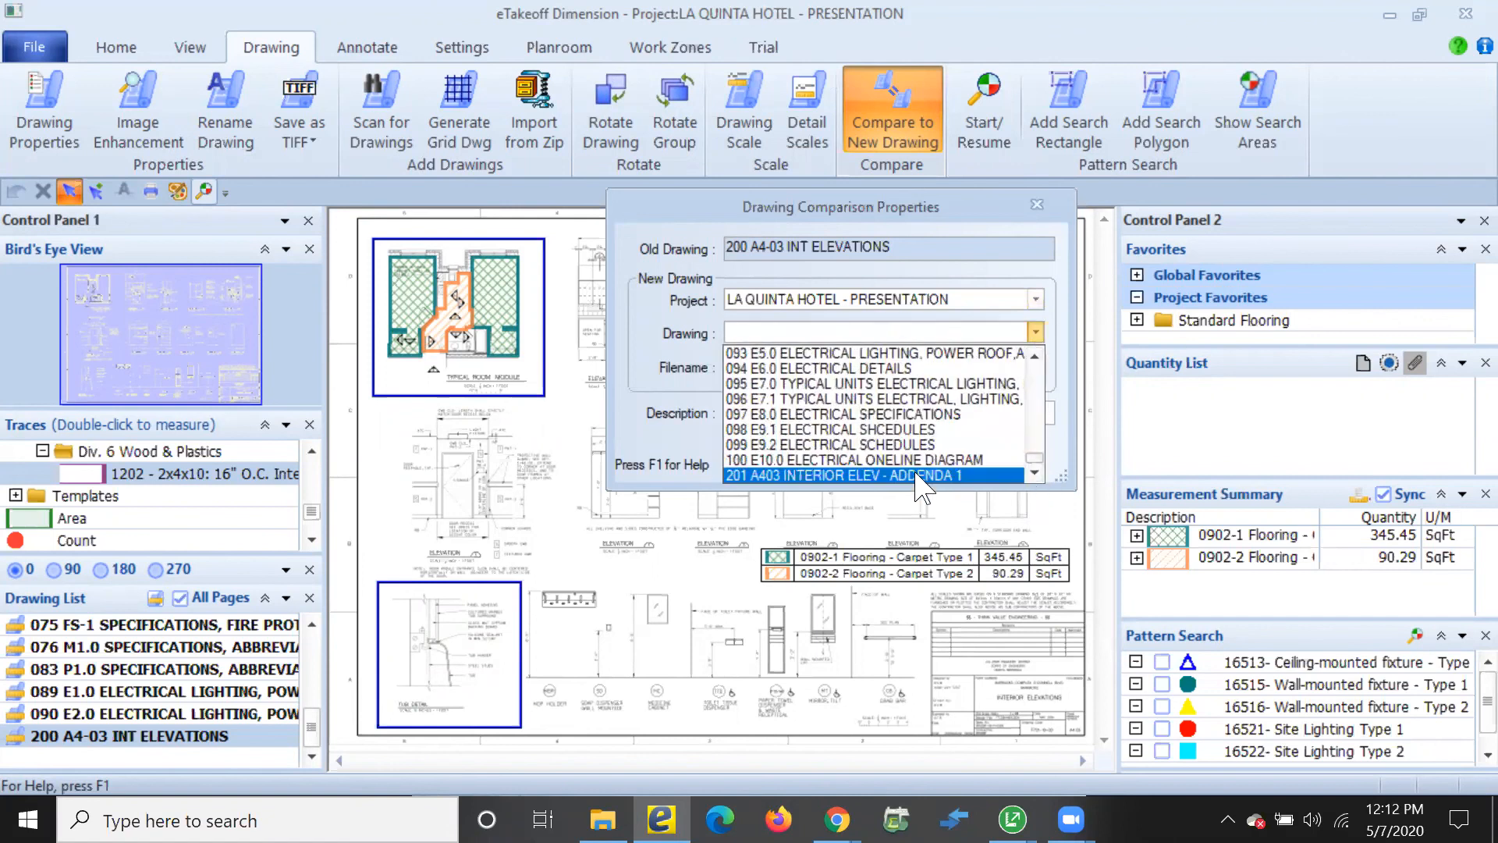
left_click(862, 473)
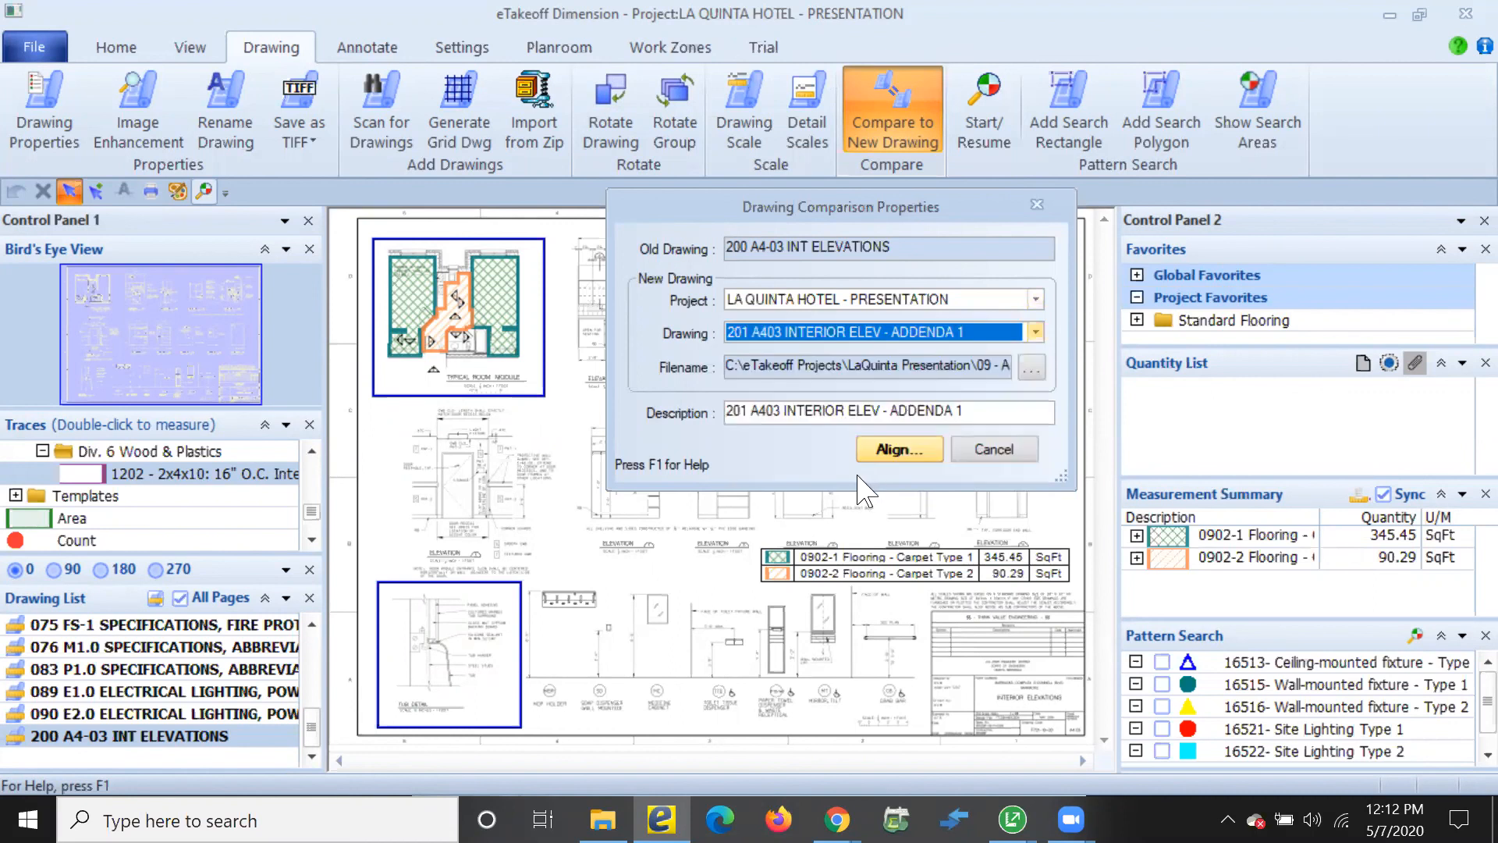
left_click(897, 454)
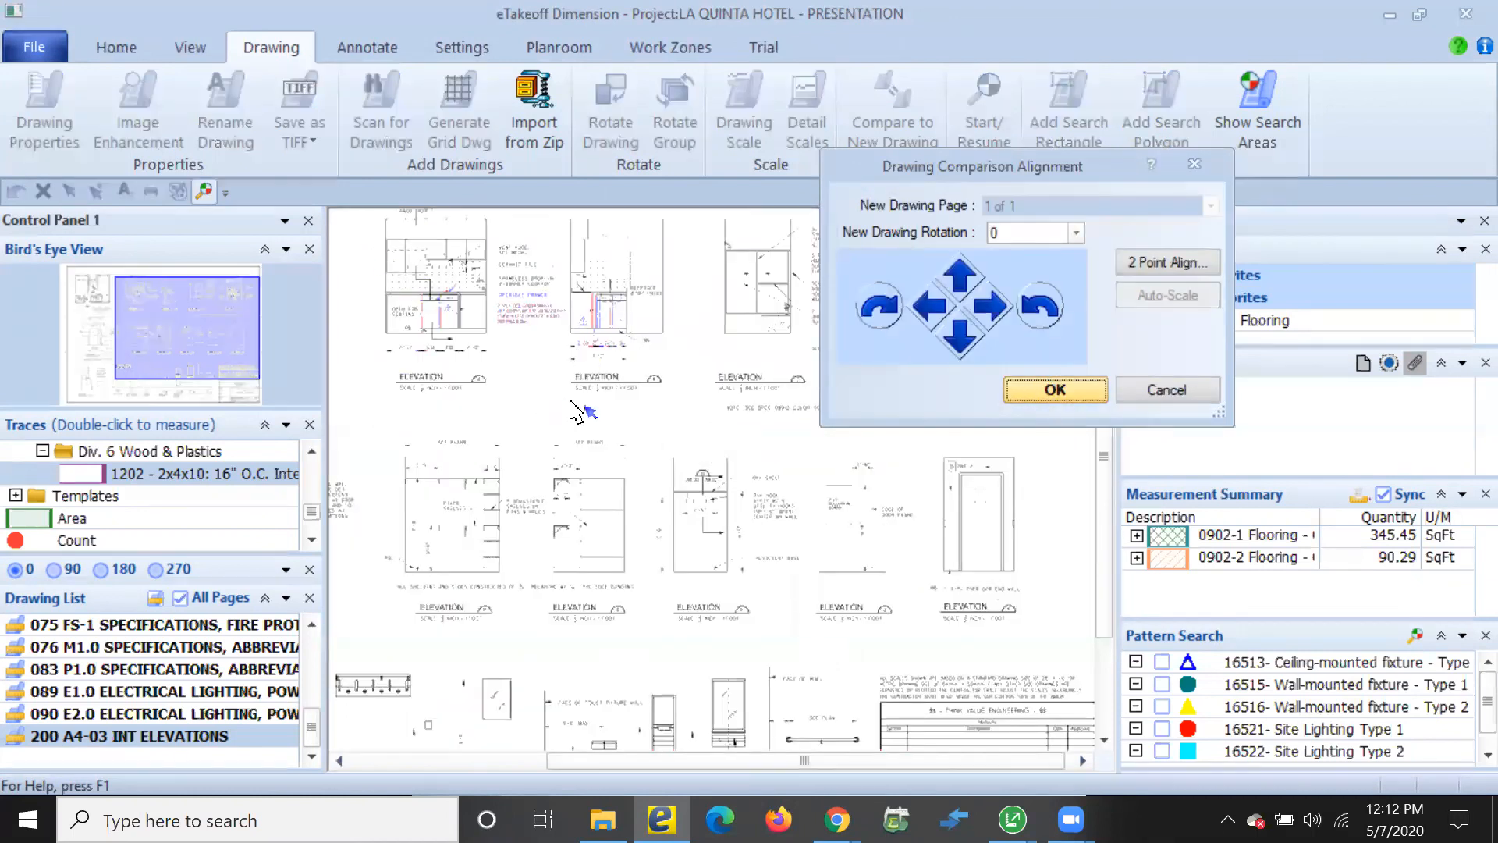
Check the overlaid changes around the Typical Room Module's kitchen and accept the comparison alignment with rotation 0
scroll(400, 270, "up", 3)
scroll(401, 278, "down", 4)
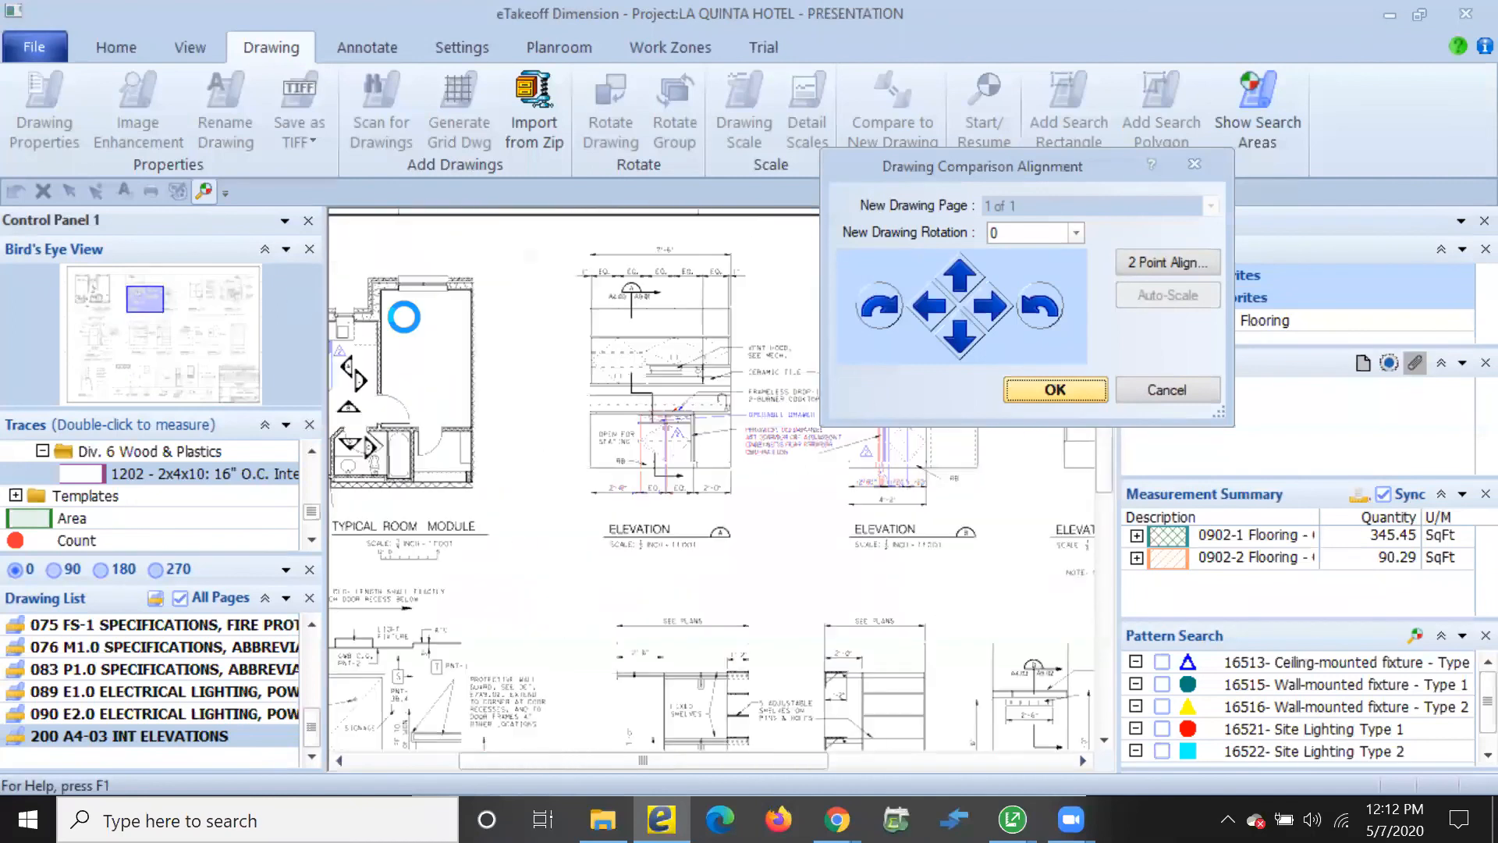
scroll(577, 437, "up", 2)
scroll(757, 593, "up", 1)
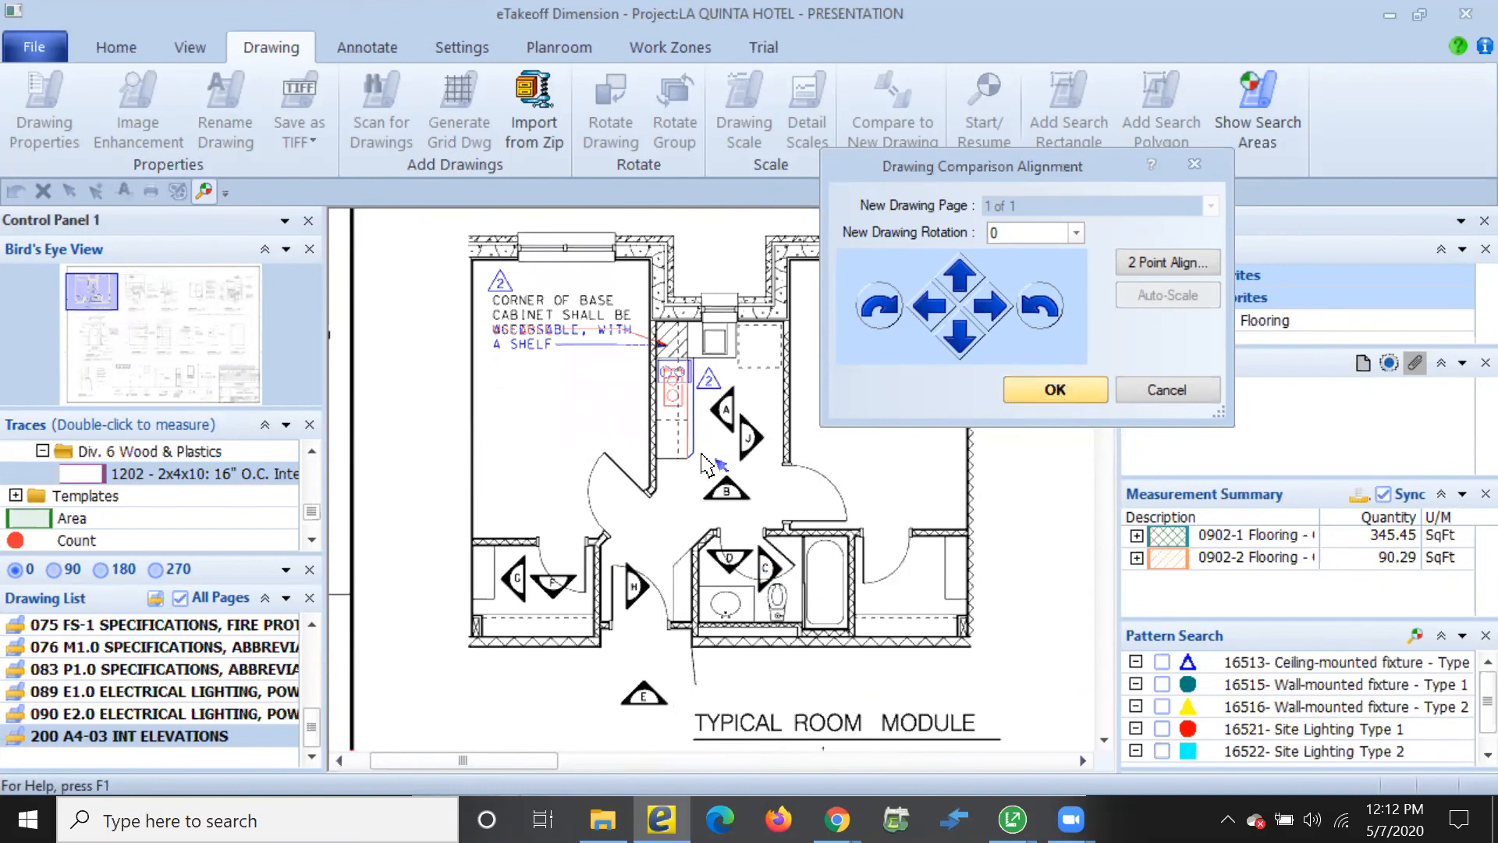
scroll(716, 467, "up", 1)
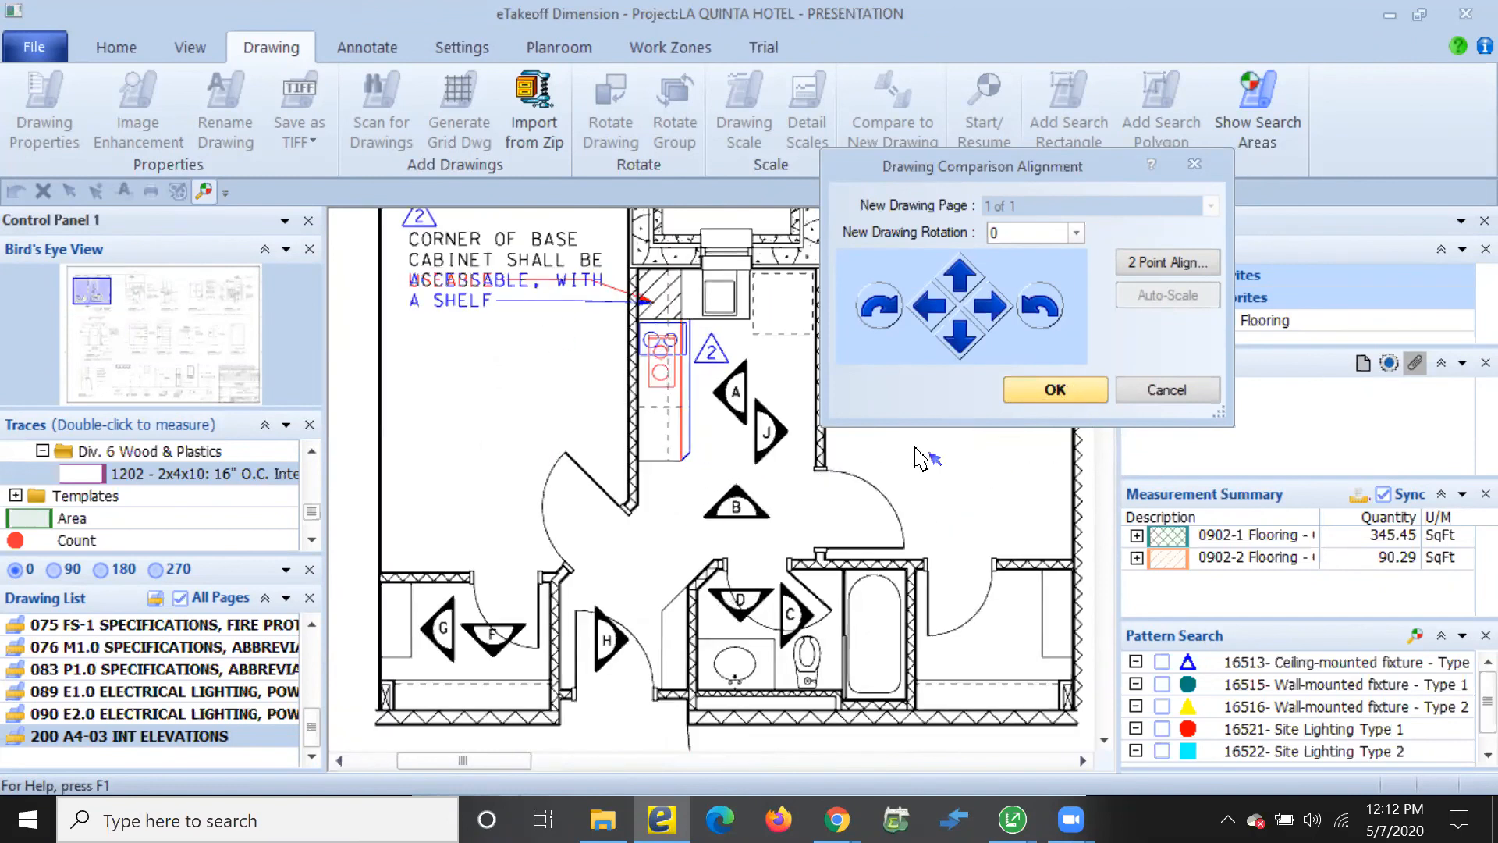
left_click(1039, 390)
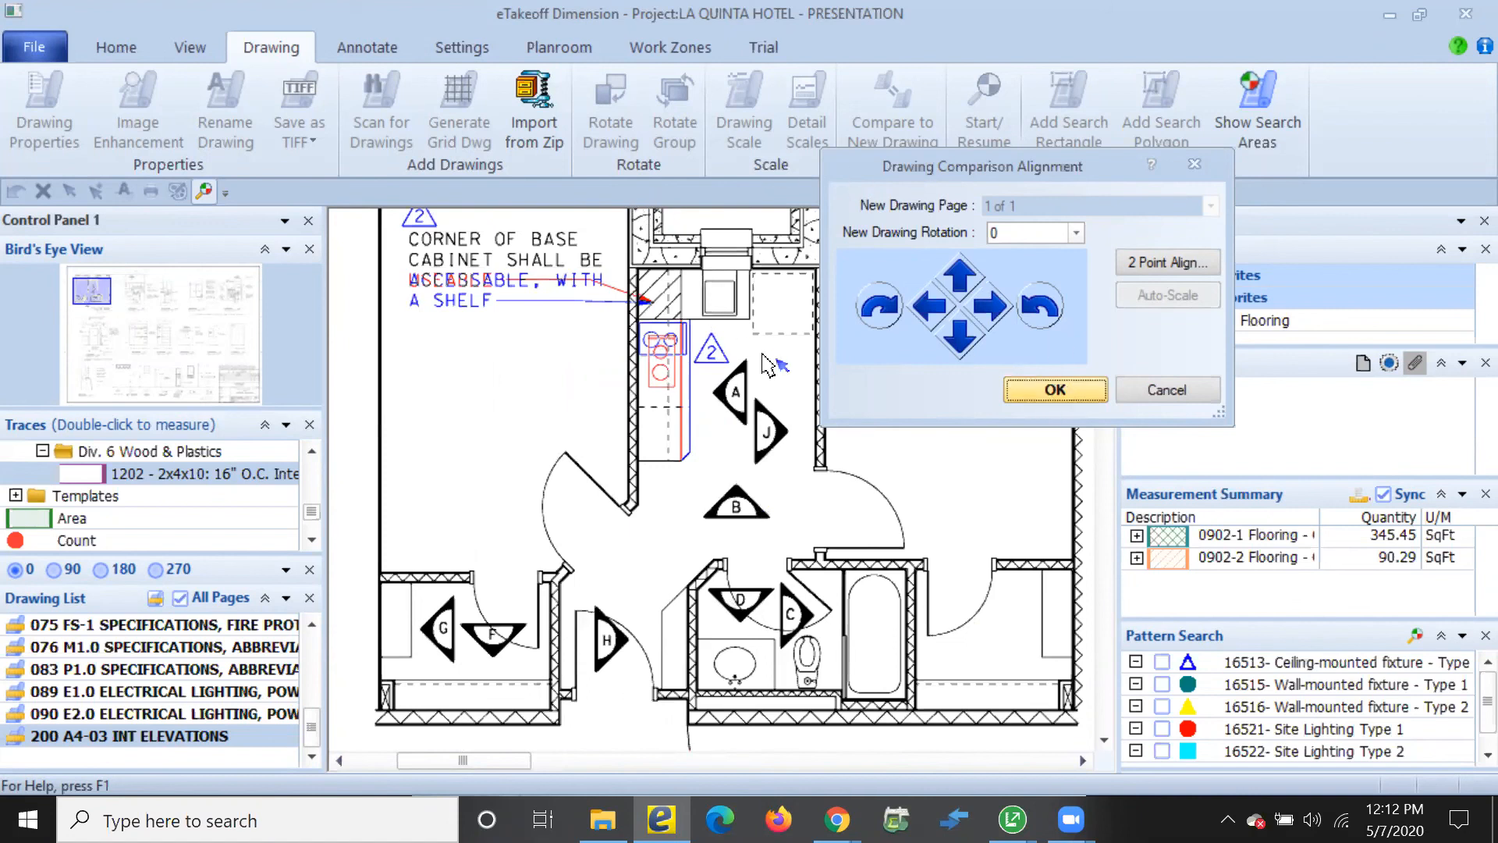
left_click(1069, 391)
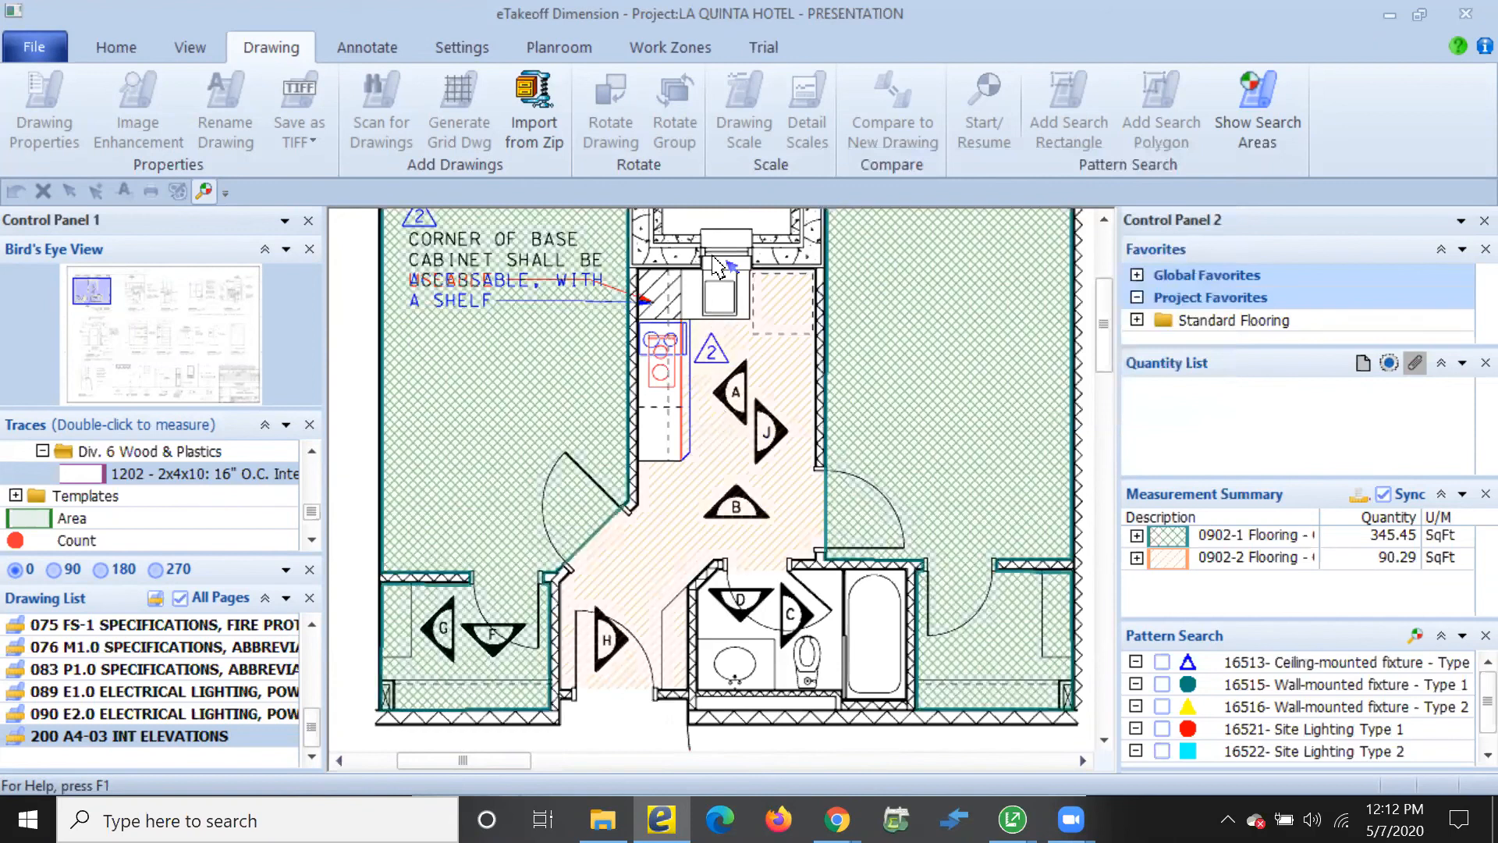
Reshape the Hallway Carpet area to follow the revised kitchen cabinet edge, including its angled corner, and end the measurement edit
left_click(683, 397)
scroll(686, 398, "up", 2)
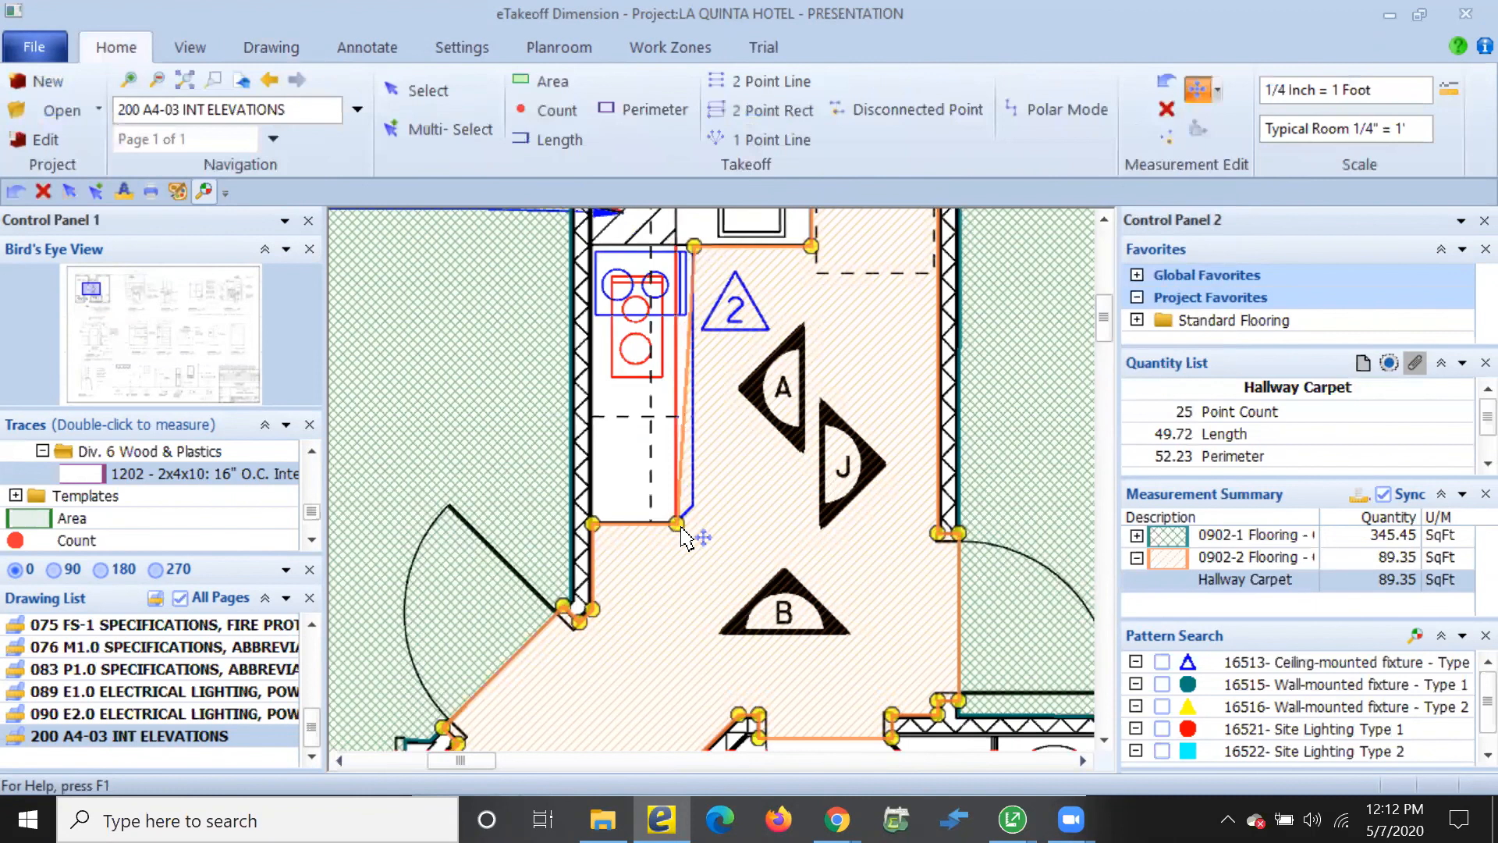
mouse_move(679, 525)
left_mouse_down()
mouse_move(695, 510)
mouse_move(680, 525)
left_mouse_up()
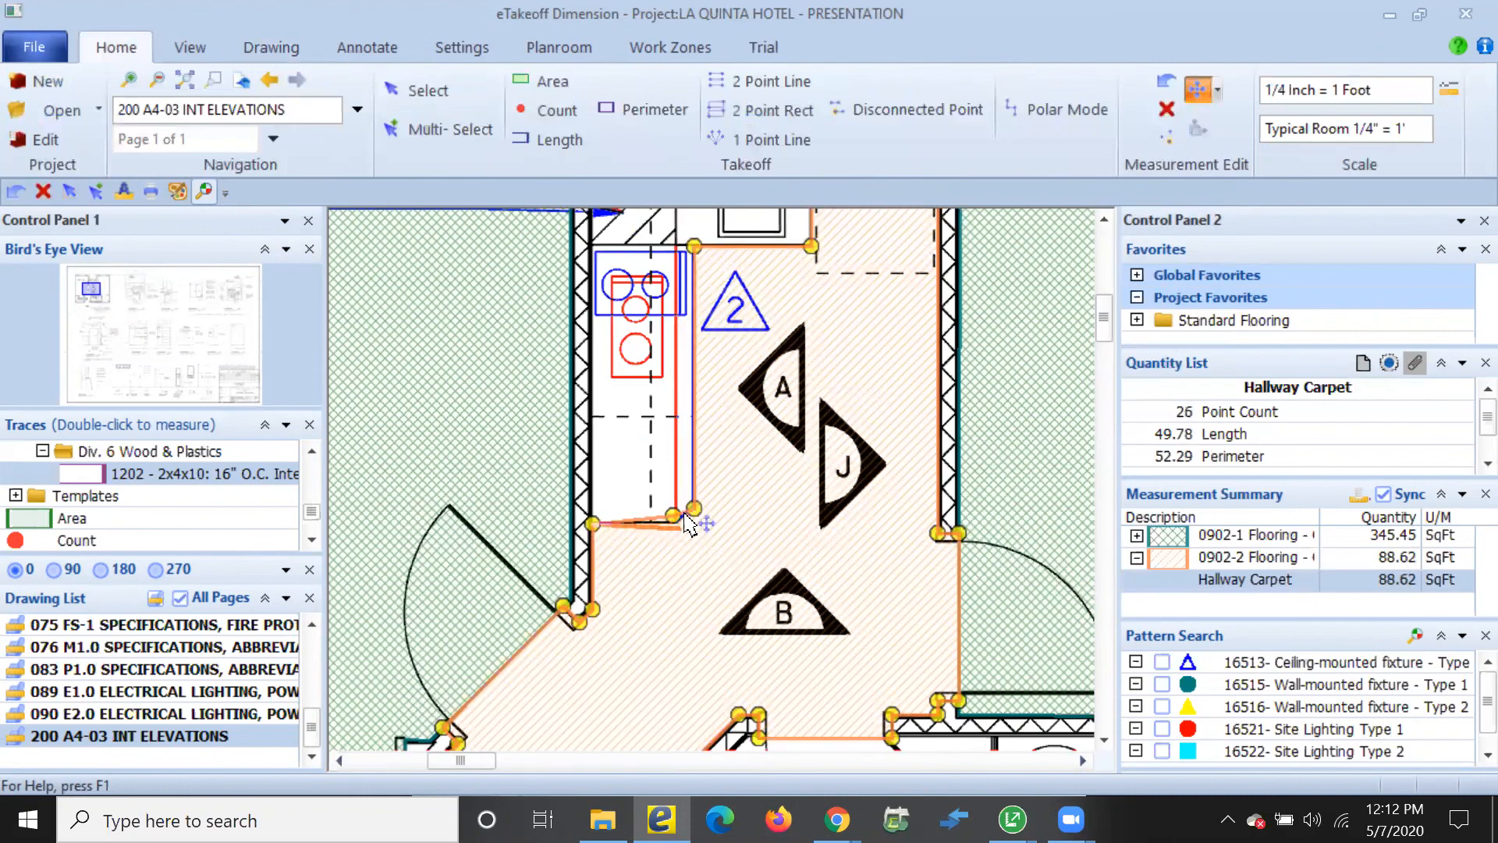
scroll(737, 440, "down", 2)
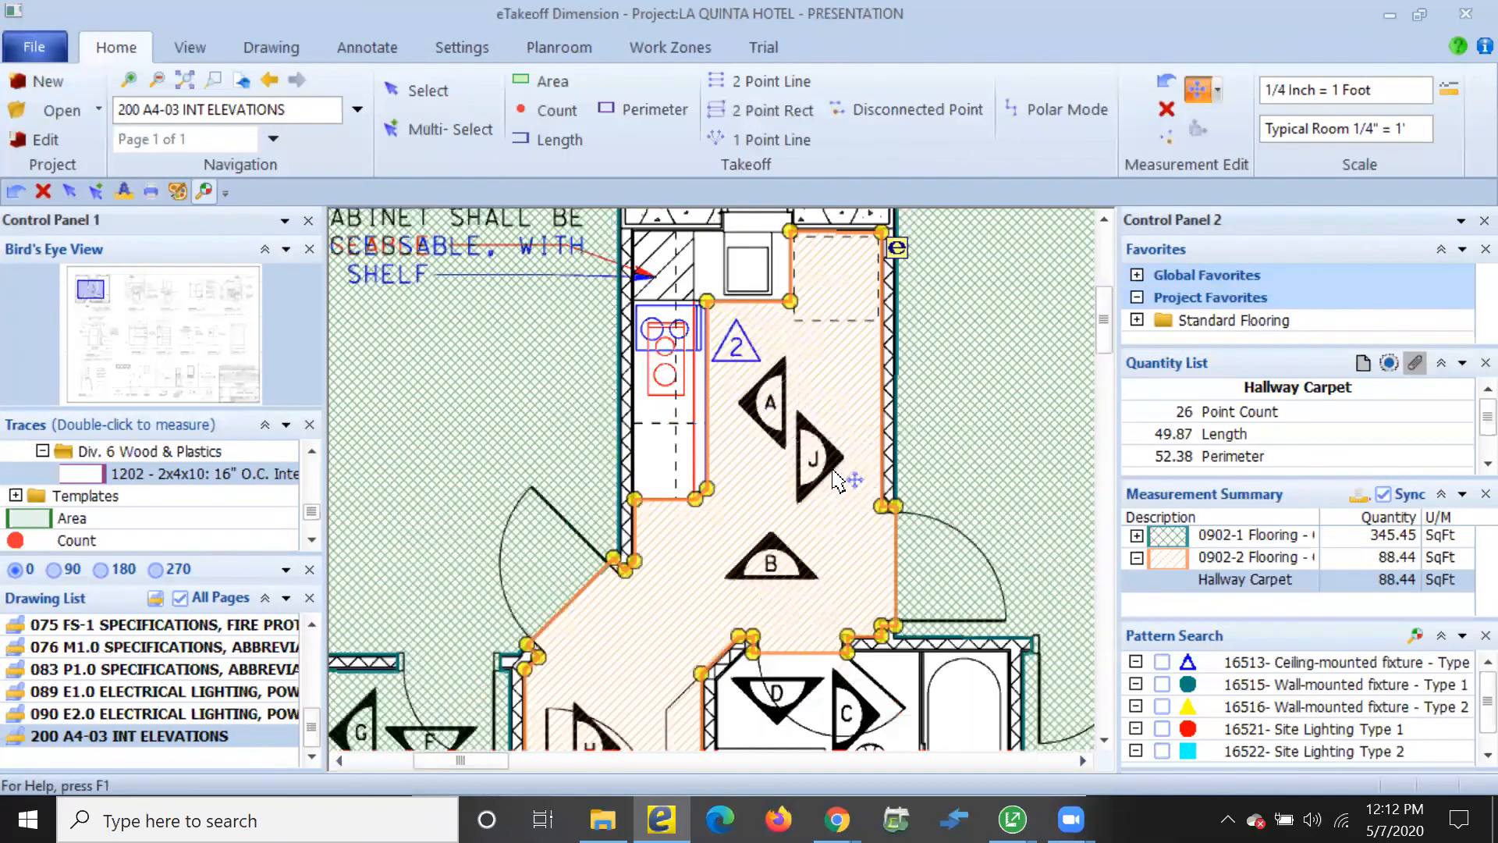
scroll(811, 477, "down", 1)
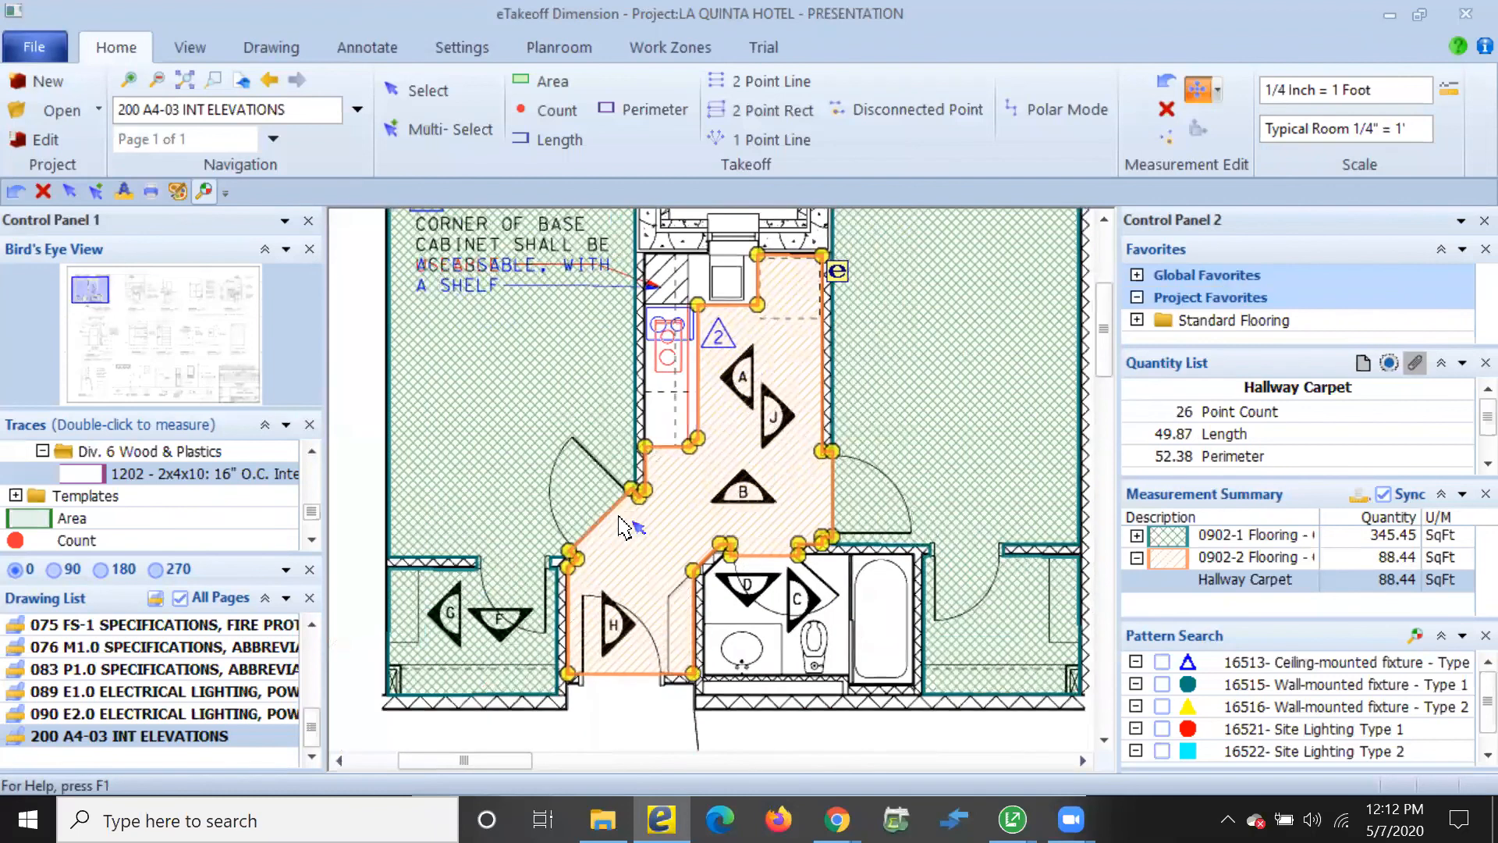
key("Escape")
Examine the overlaid revisions across the Typical Room Module and the interior elevations on the rest of the sheet
scroll(774, 362, "down", 2)
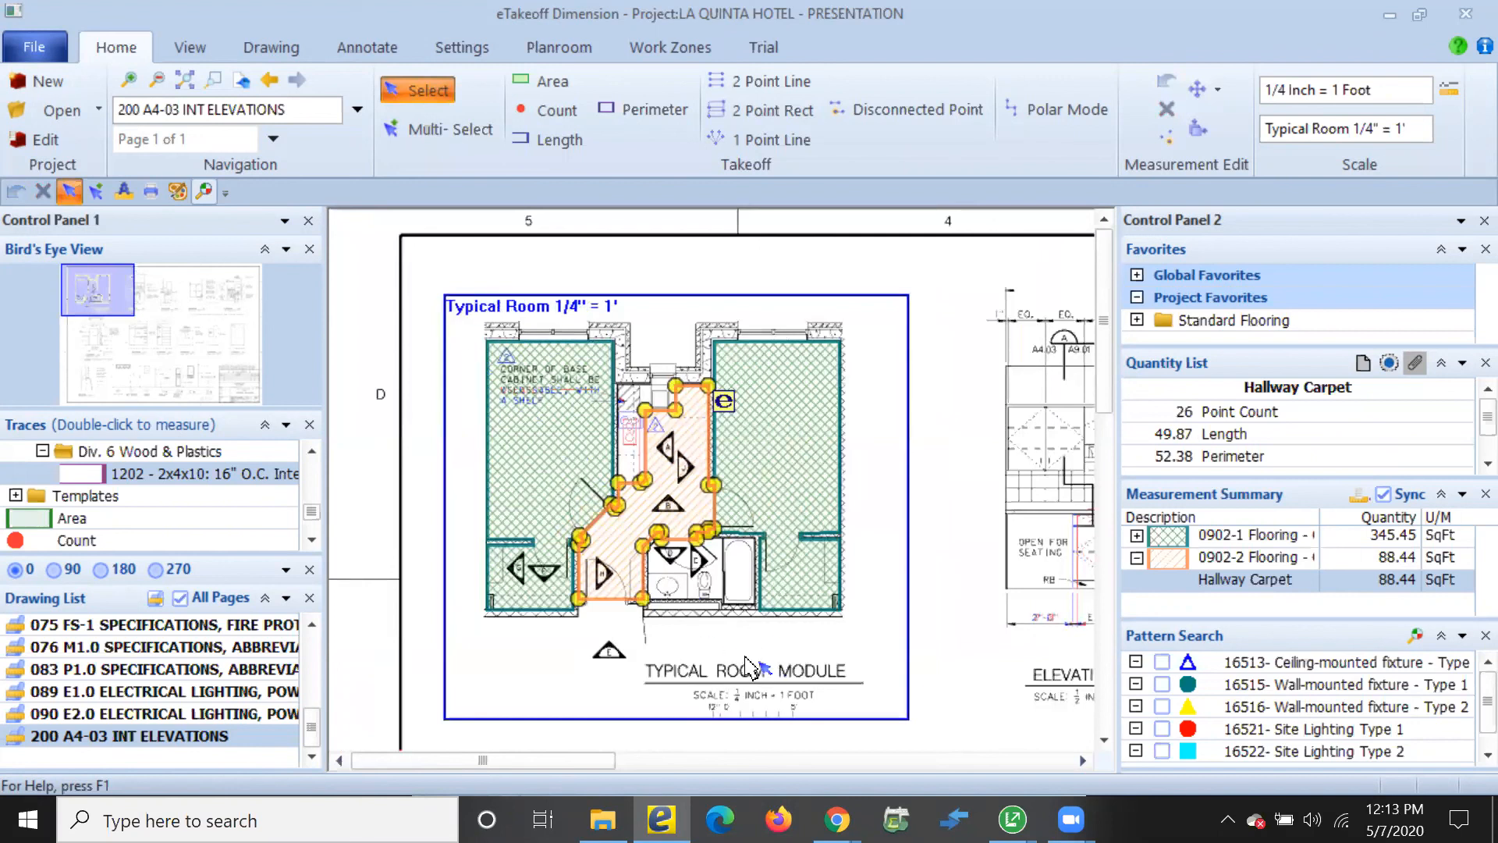
scroll(657, 472, "down", 1)
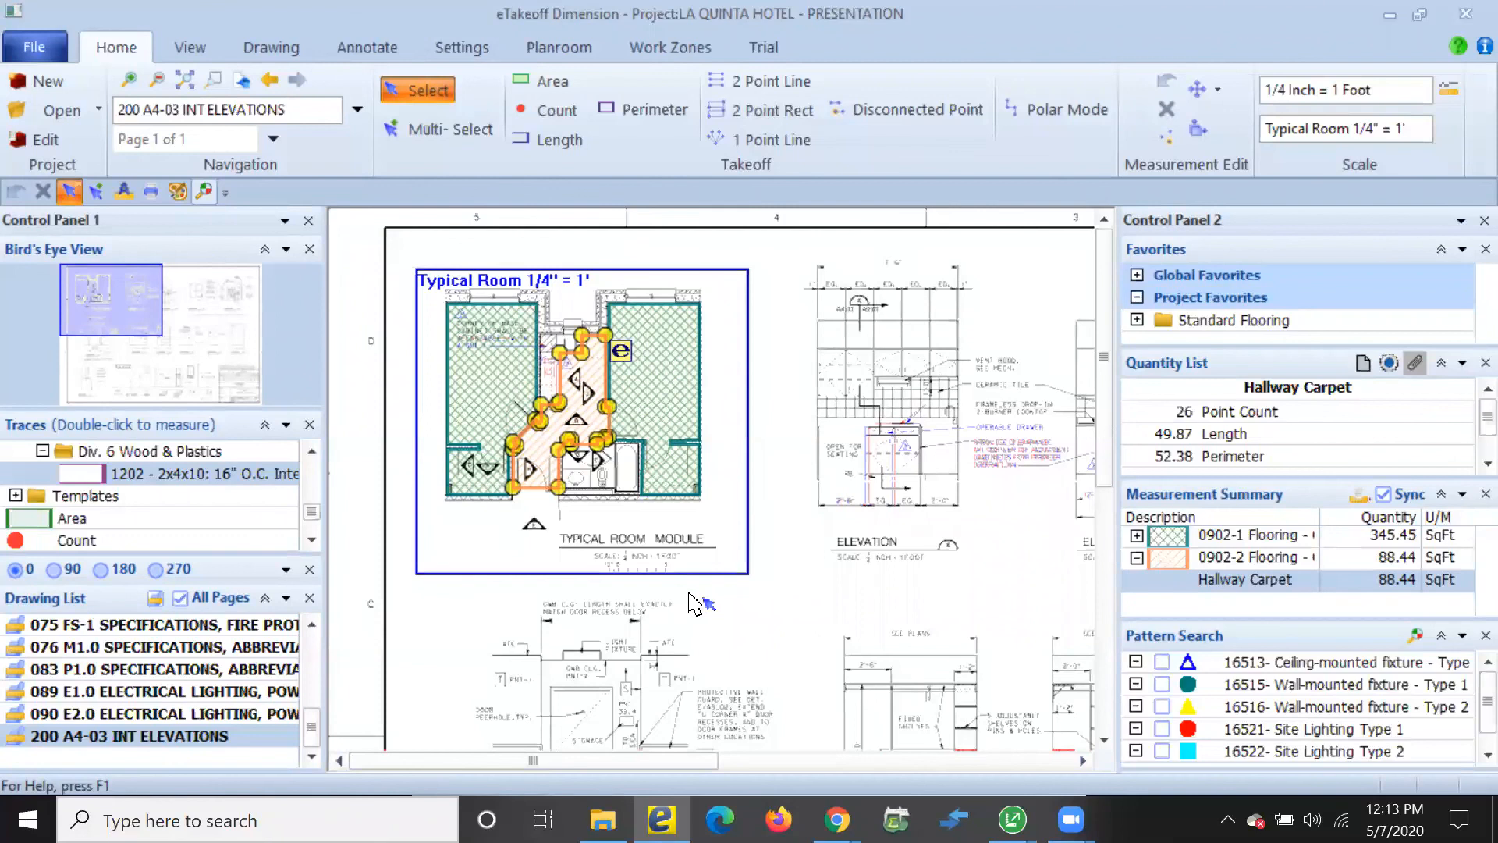
scroll(686, 593, "up", 1)
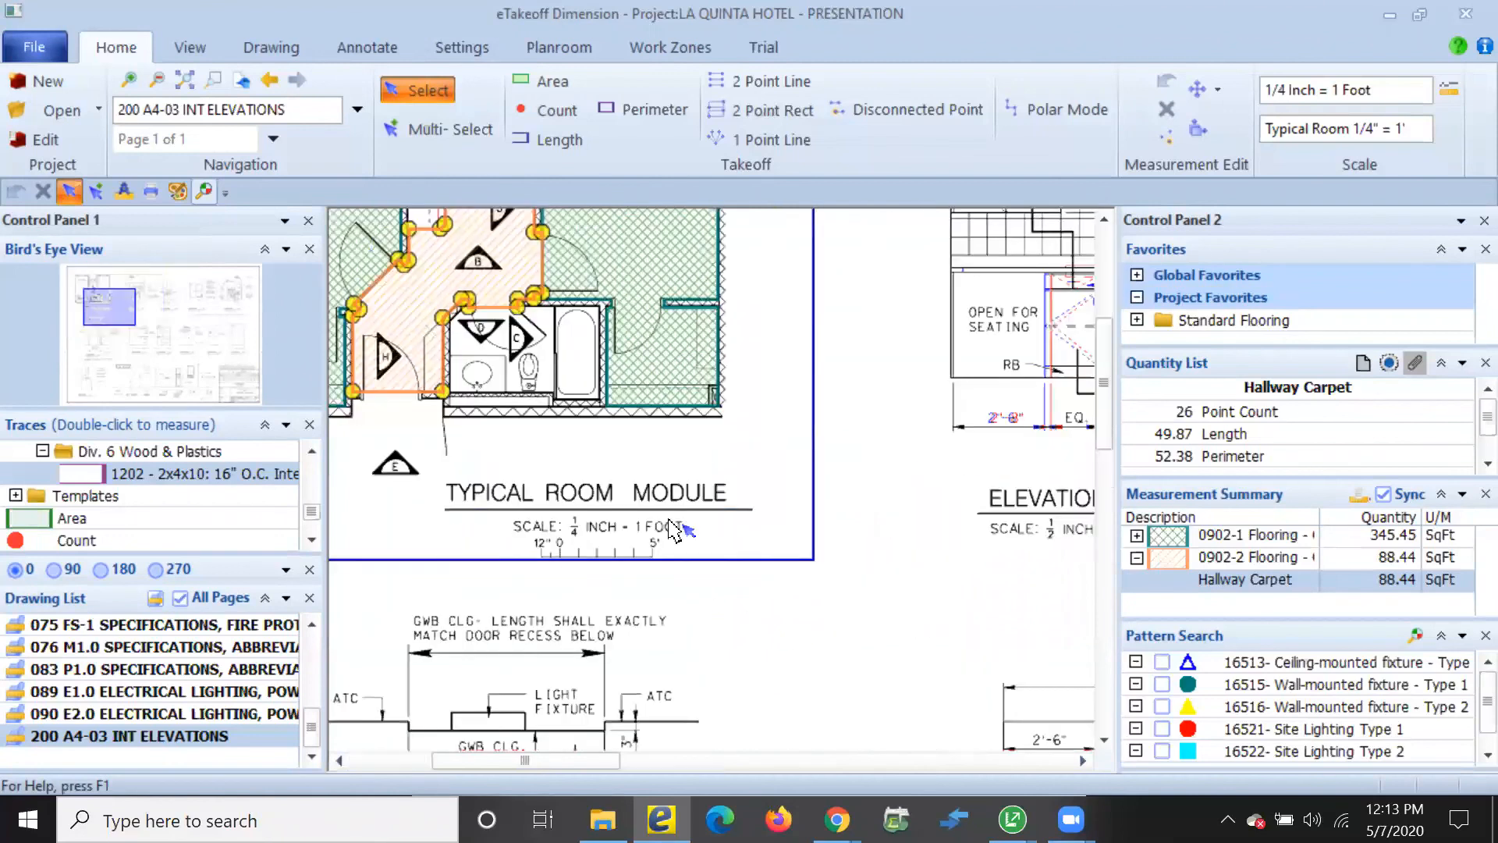
middle_click_drag(991, 547, 637, 499)
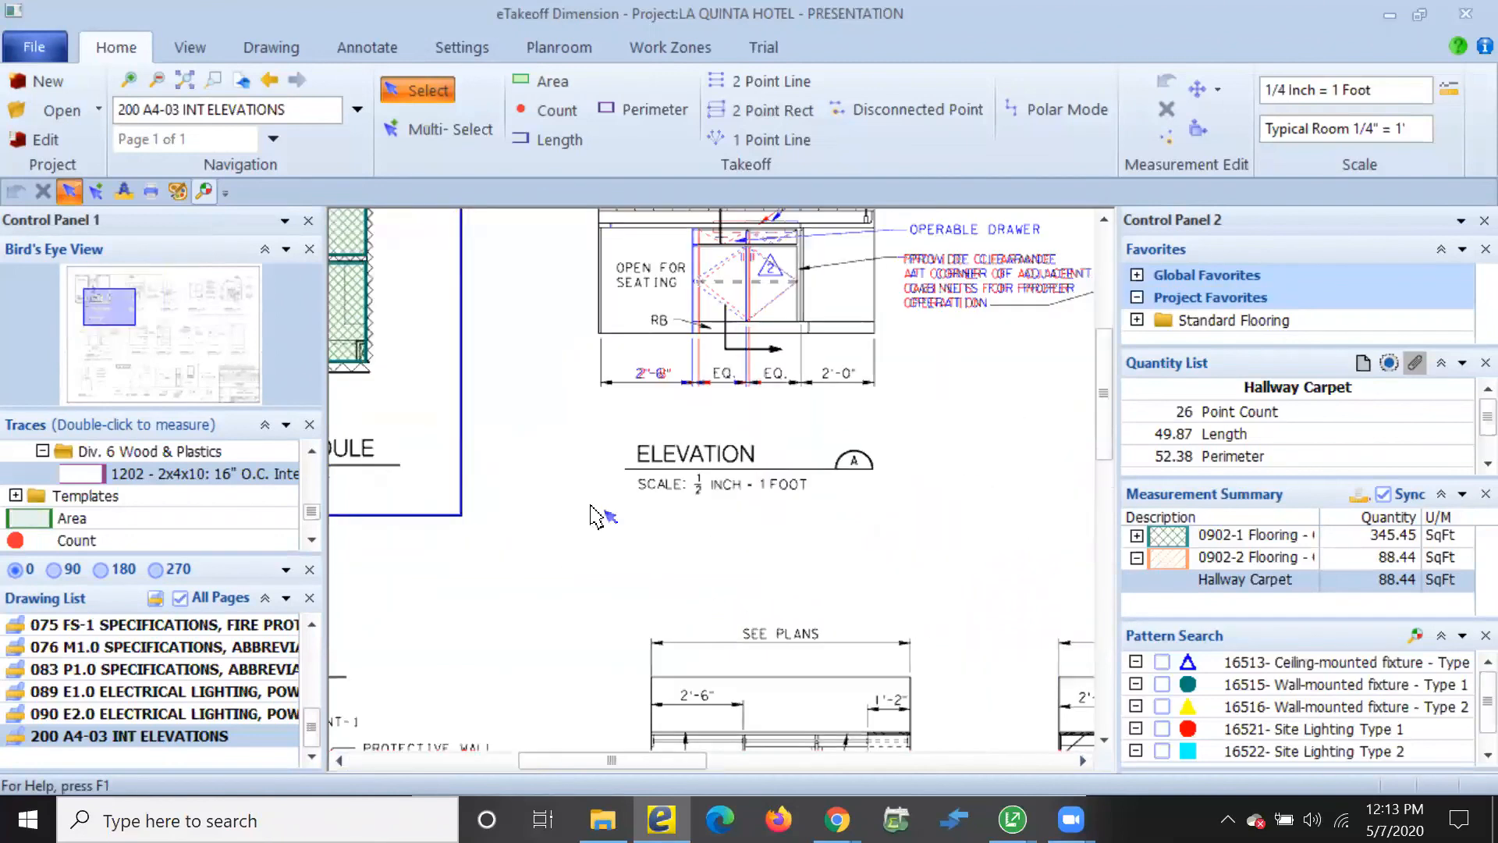
middle_click_drag(1016, 543, 891, 564)
left_click(890, 563)
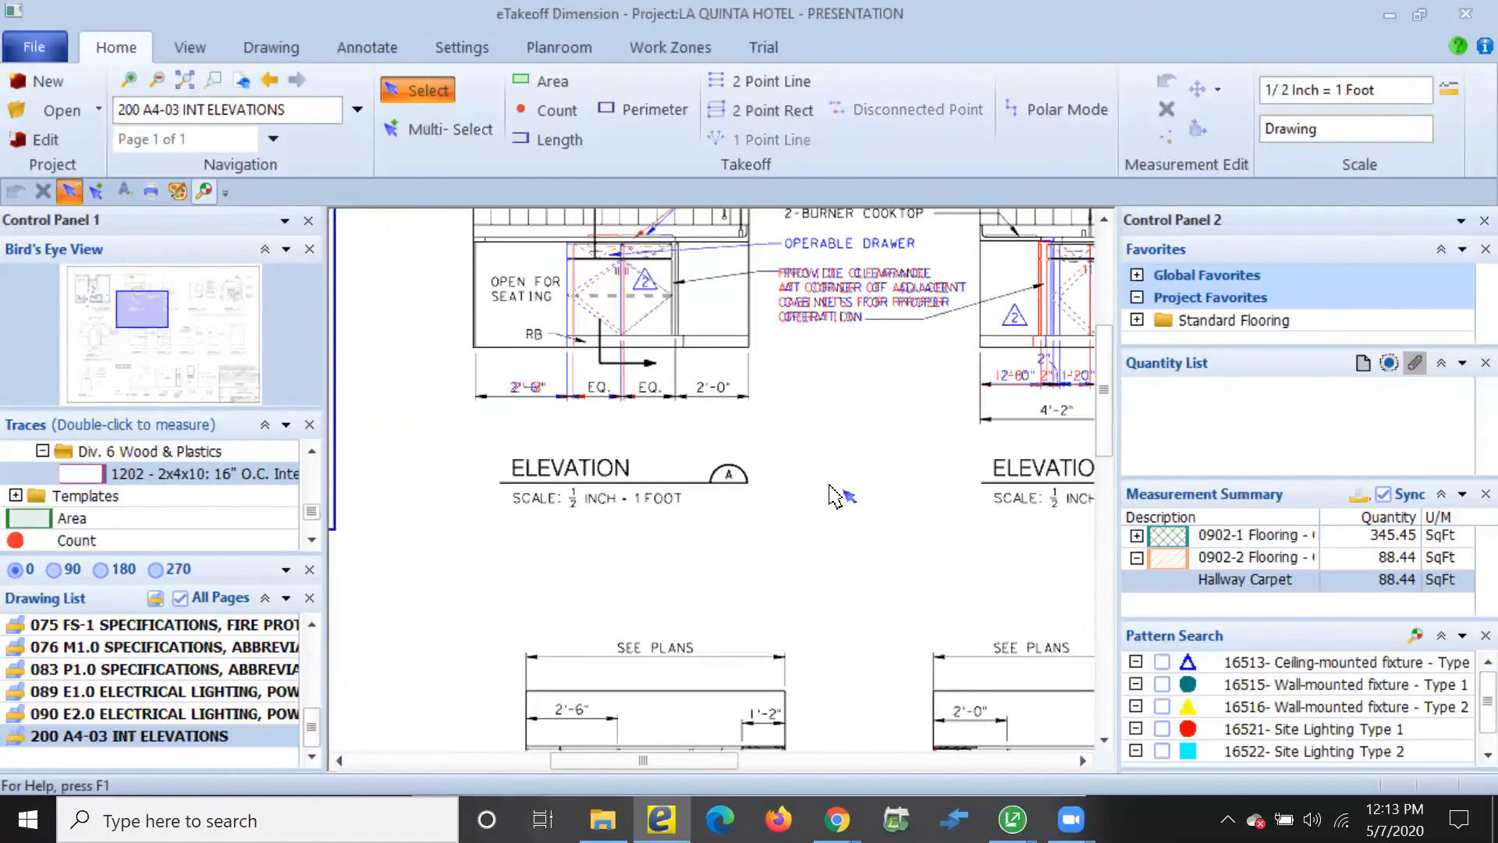
scroll(893, 646, "down", 1)
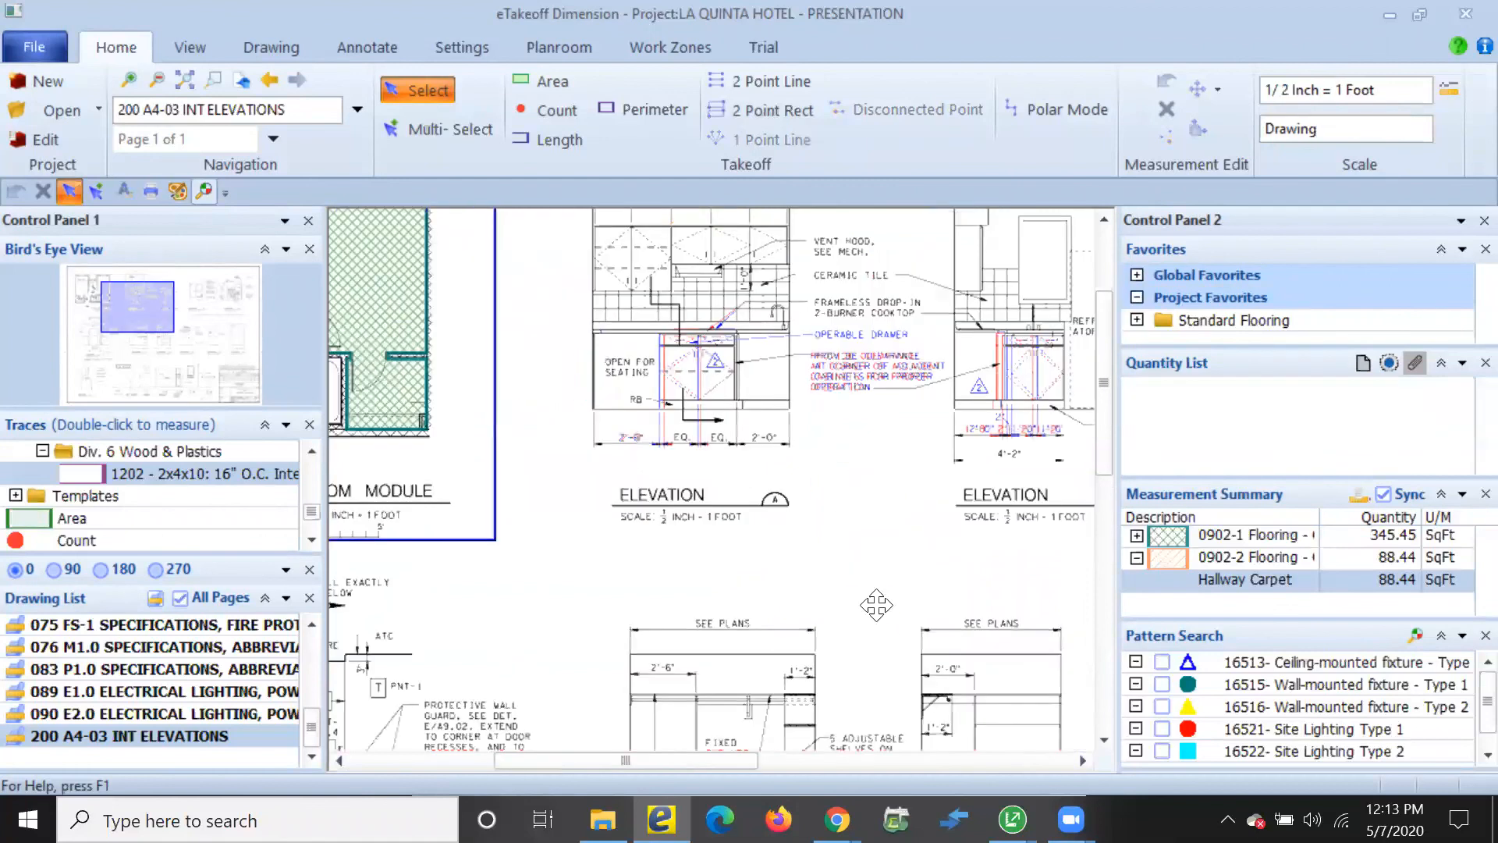
scroll(876, 606, "down", 2)
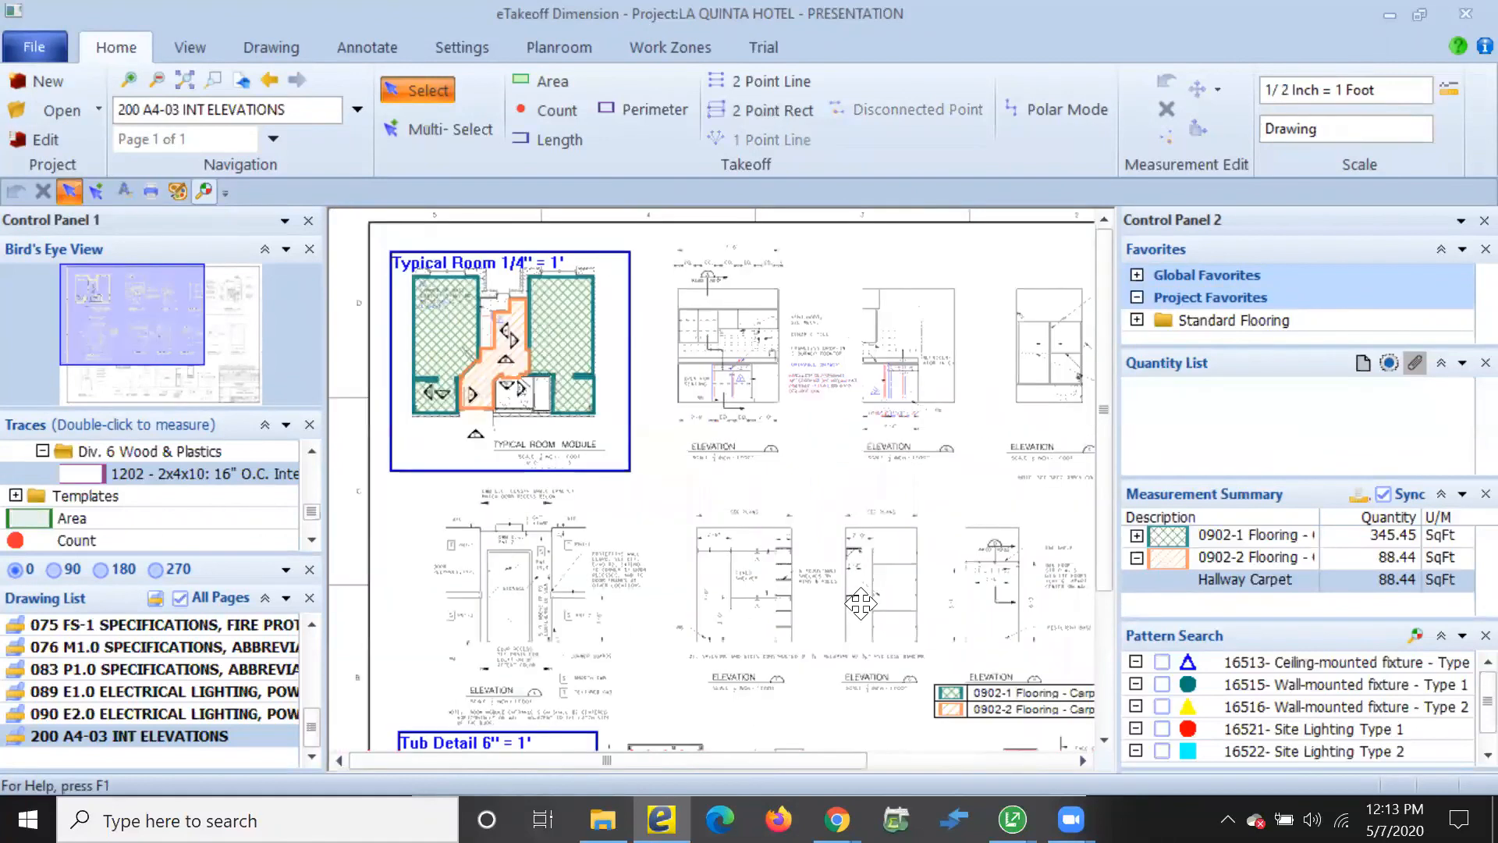
middle_click_drag(935, 642, 861, 603)
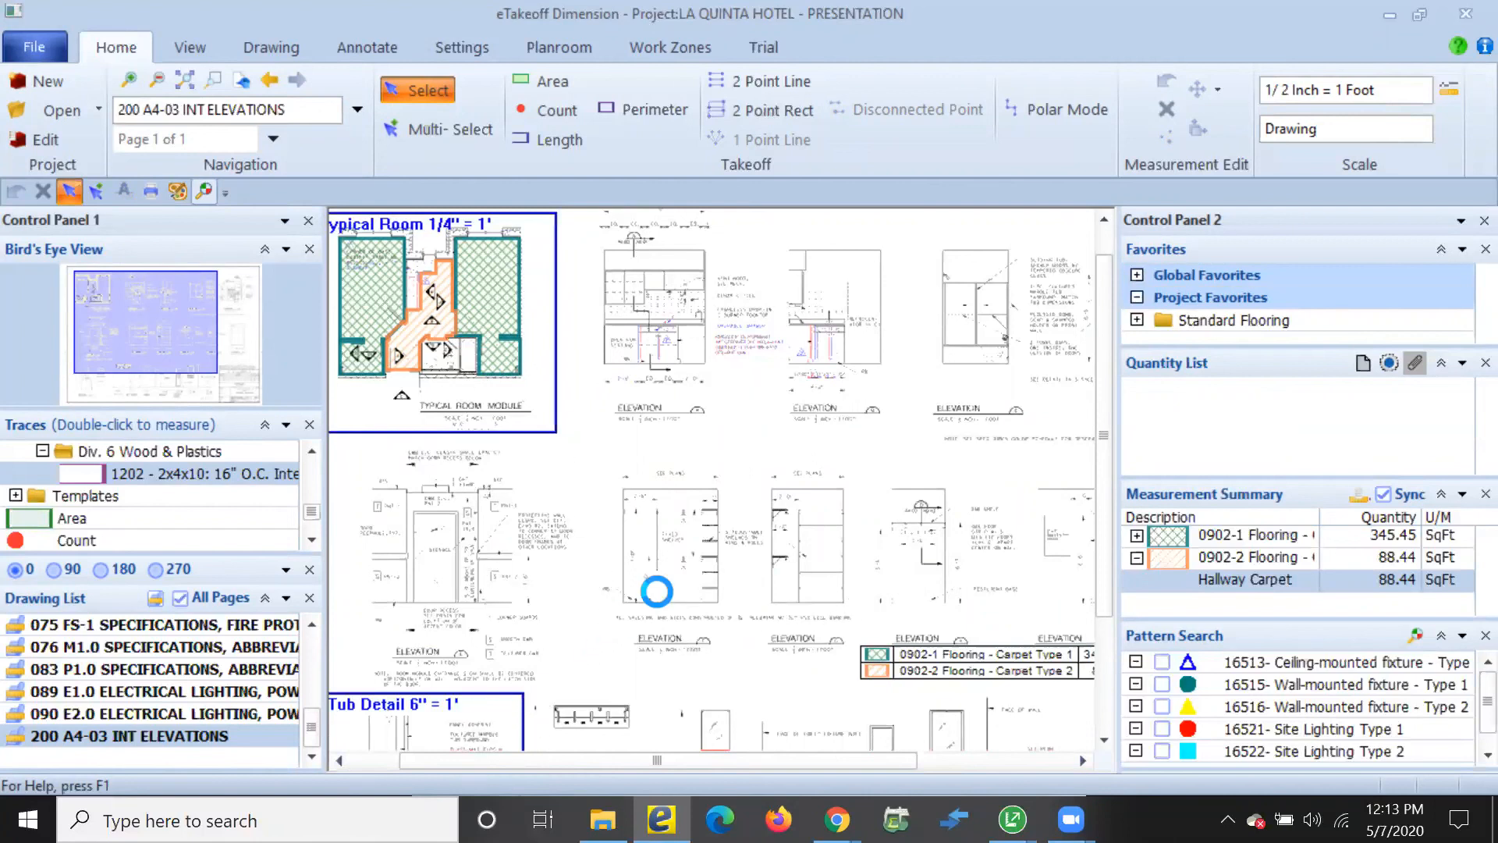
mouse_move(646, 635)
middle_mouse_down()
mouse_move(717, 753)
mouse_move(713, 737)
middle_mouse_up()
middle_click_drag(328, 323, 672, 525)
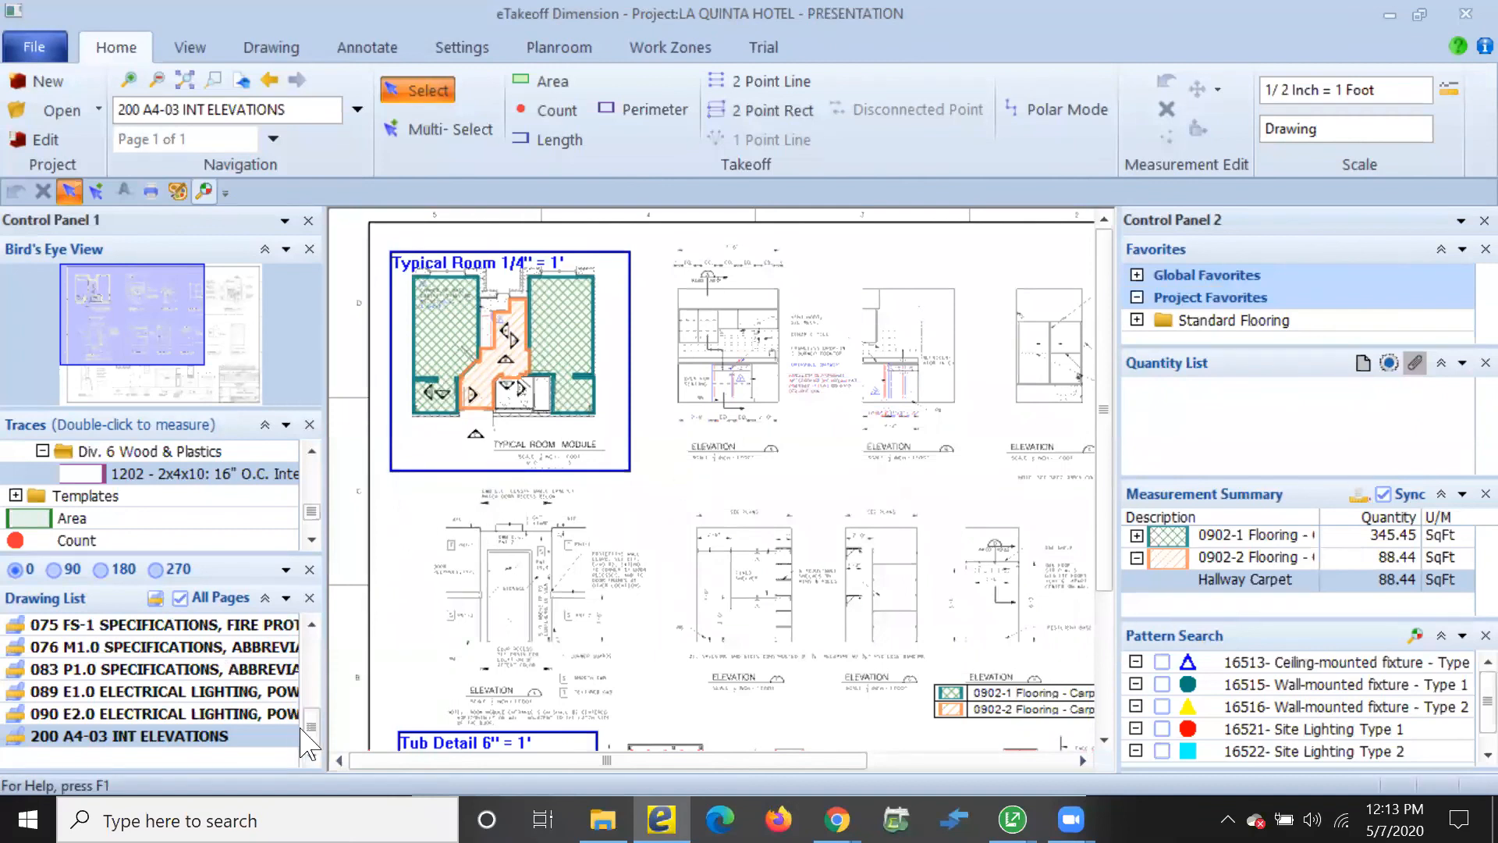
Open drawing 063 S1.1 FOUNDATION PLAN and inspect the dashed-circle shaft symbols beside the C2 callout at the slab edge
left_click_drag(312, 731, 313, 722)
double_click(197, 626)
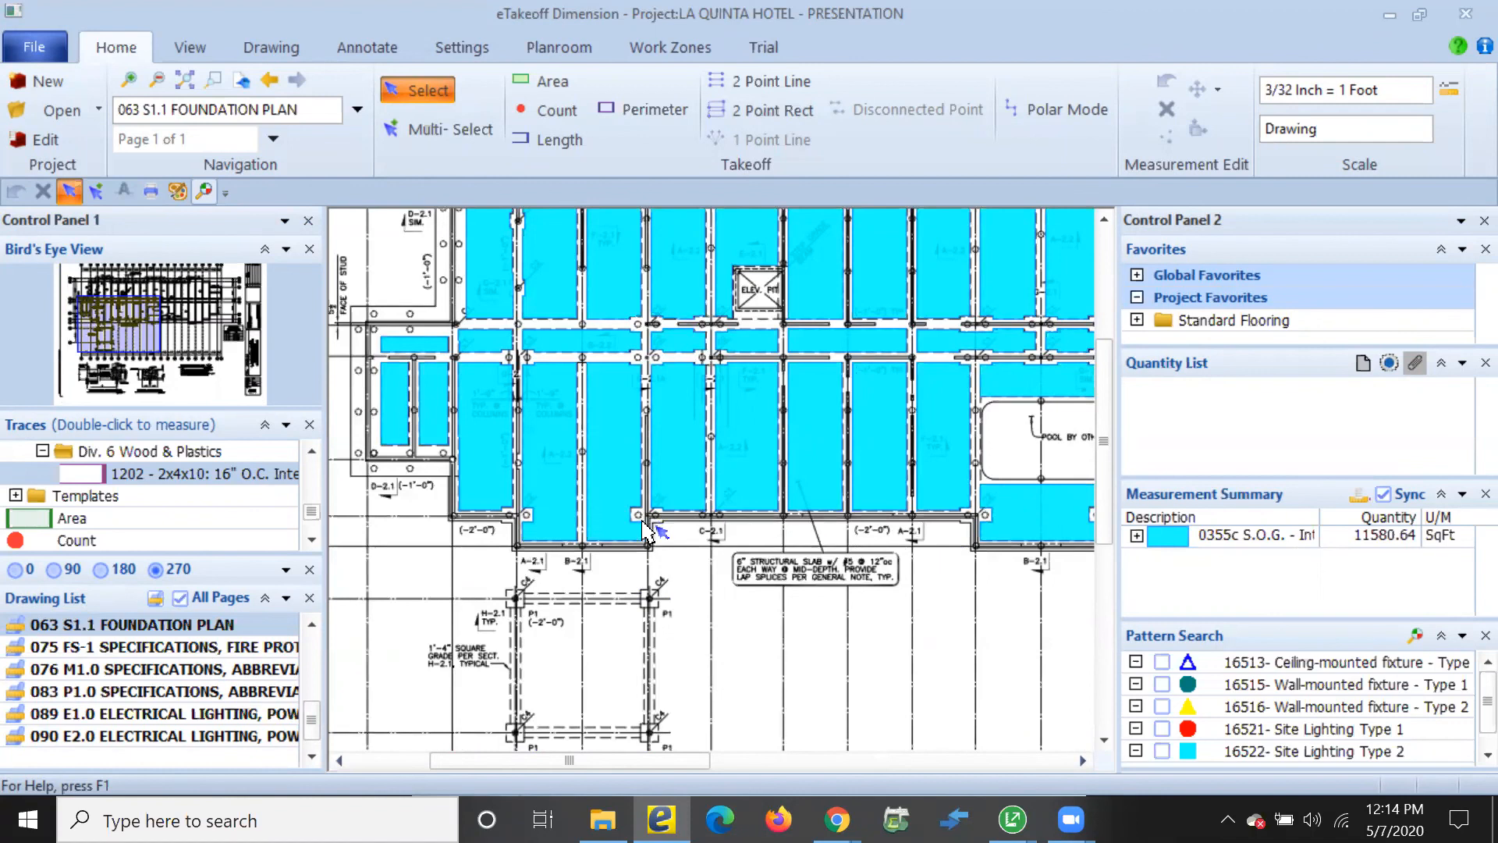
scroll(633, 528, "up", 1)
scroll(610, 484, "up", 7)
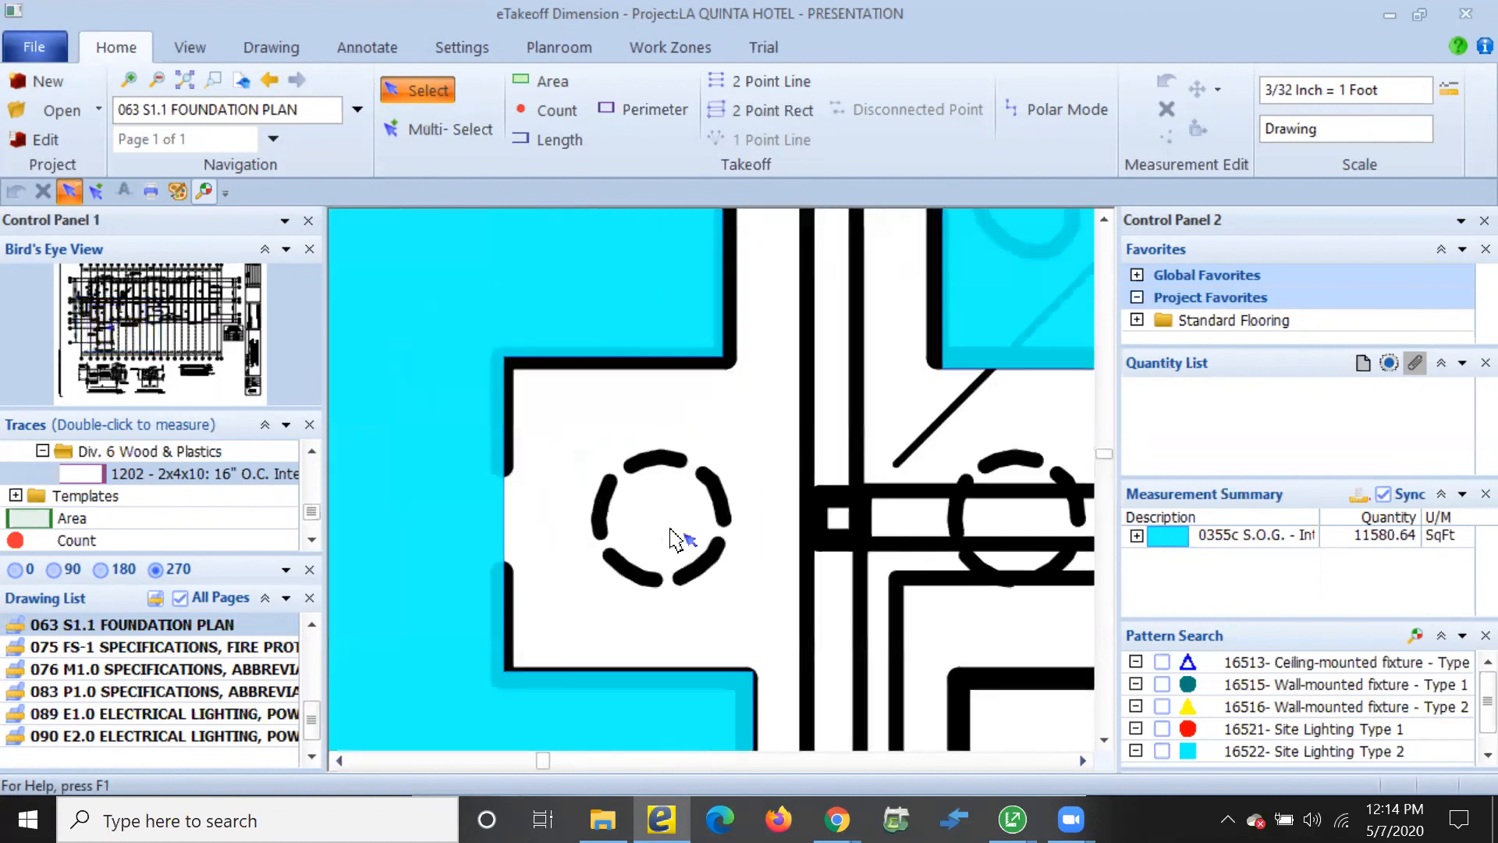
scroll(749, 578, "down", 3)
scroll(740, 576, "down", 2)
middle_click_drag(770, 577, 770, 480)
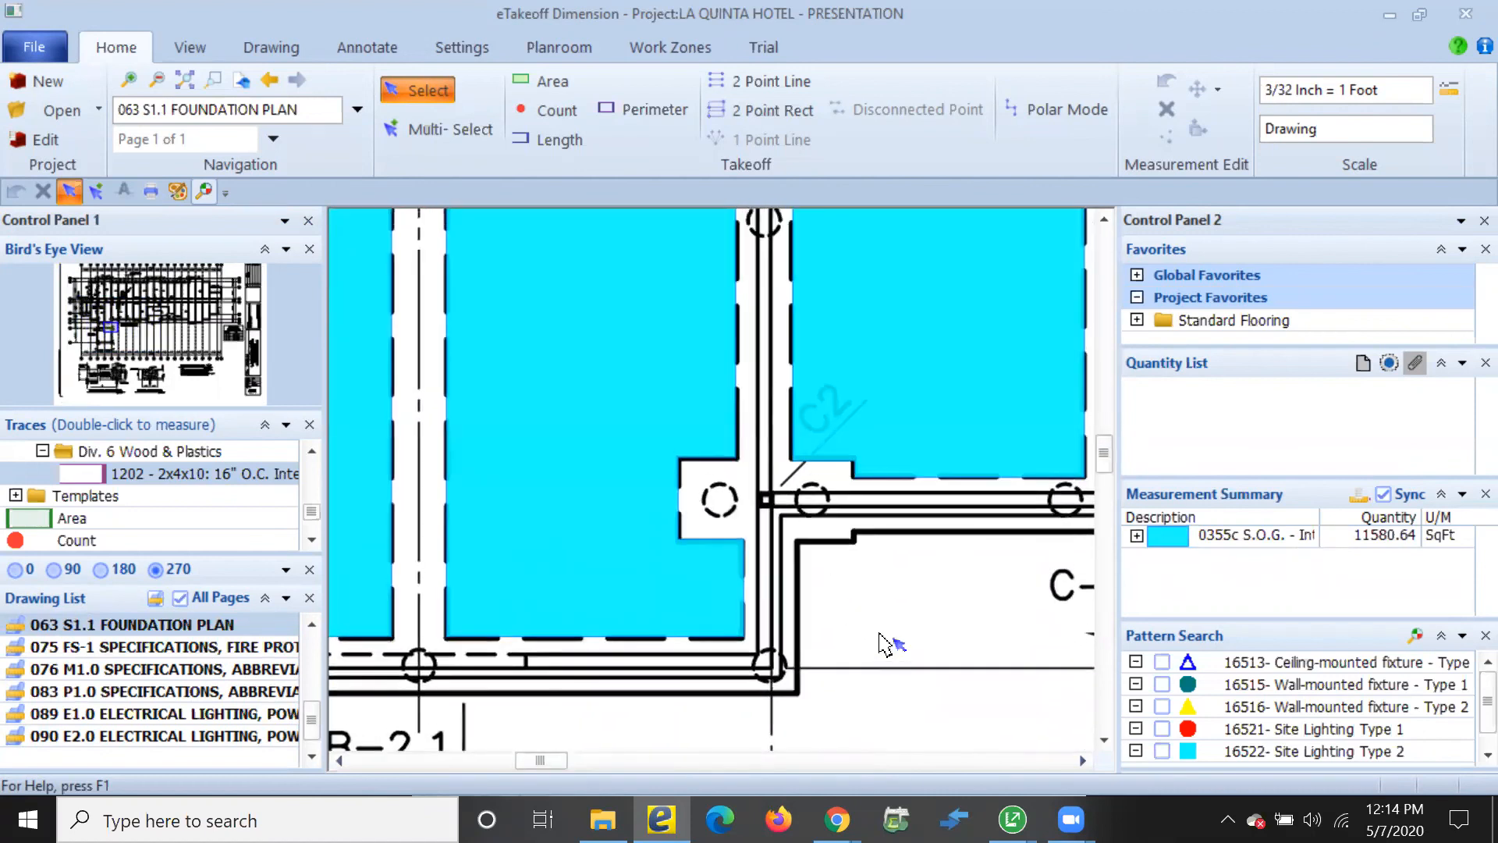
middle_click_drag(850, 635, 821, 637)
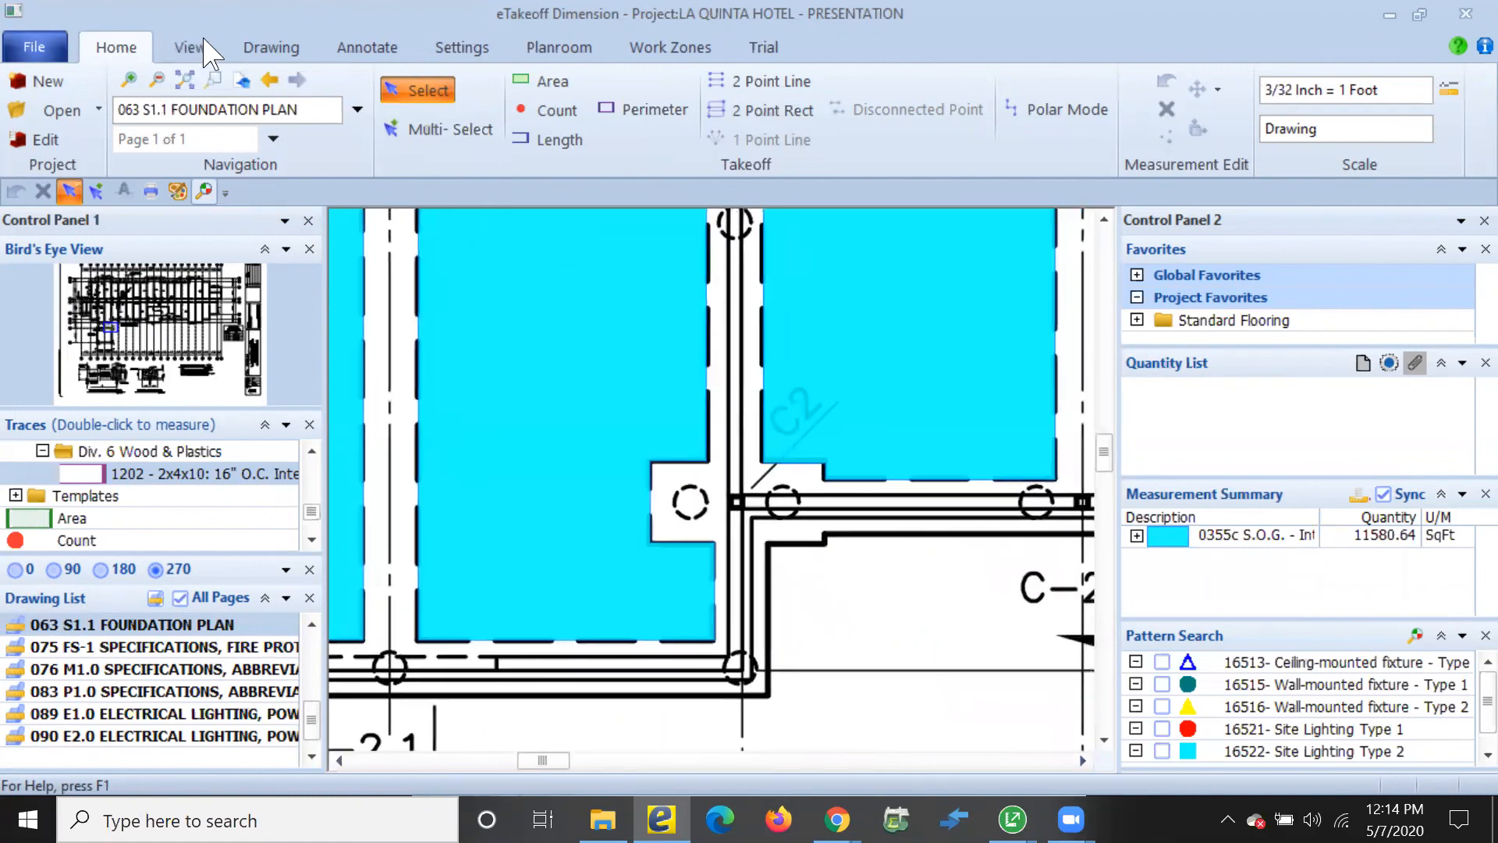
Start a pattern search and capture the isolated dashed circle left of the C2 callout as the search pattern
scroll(249, 51, "down", 1)
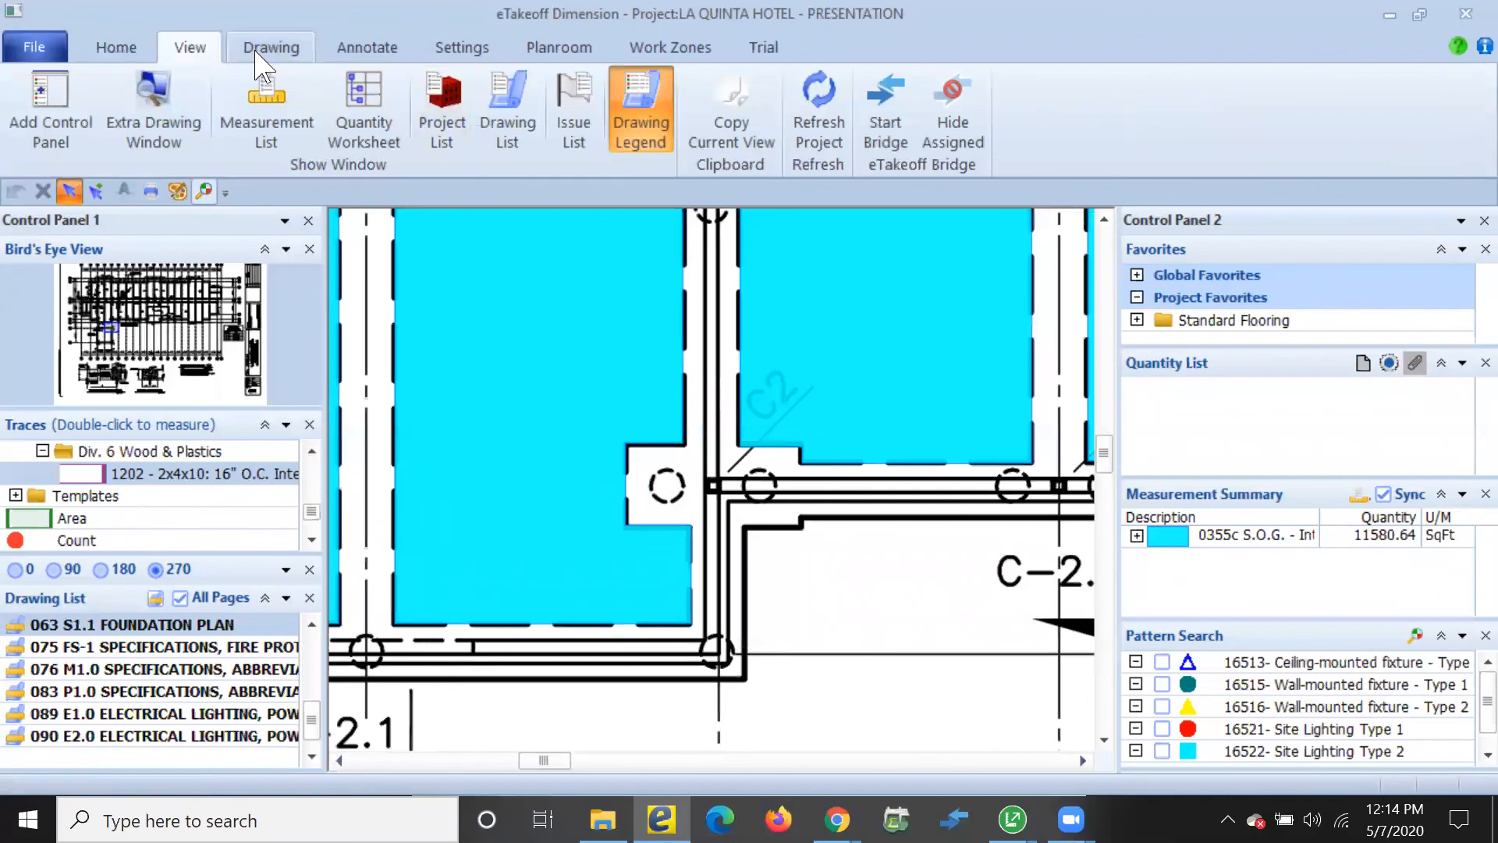
left_click(270, 57)
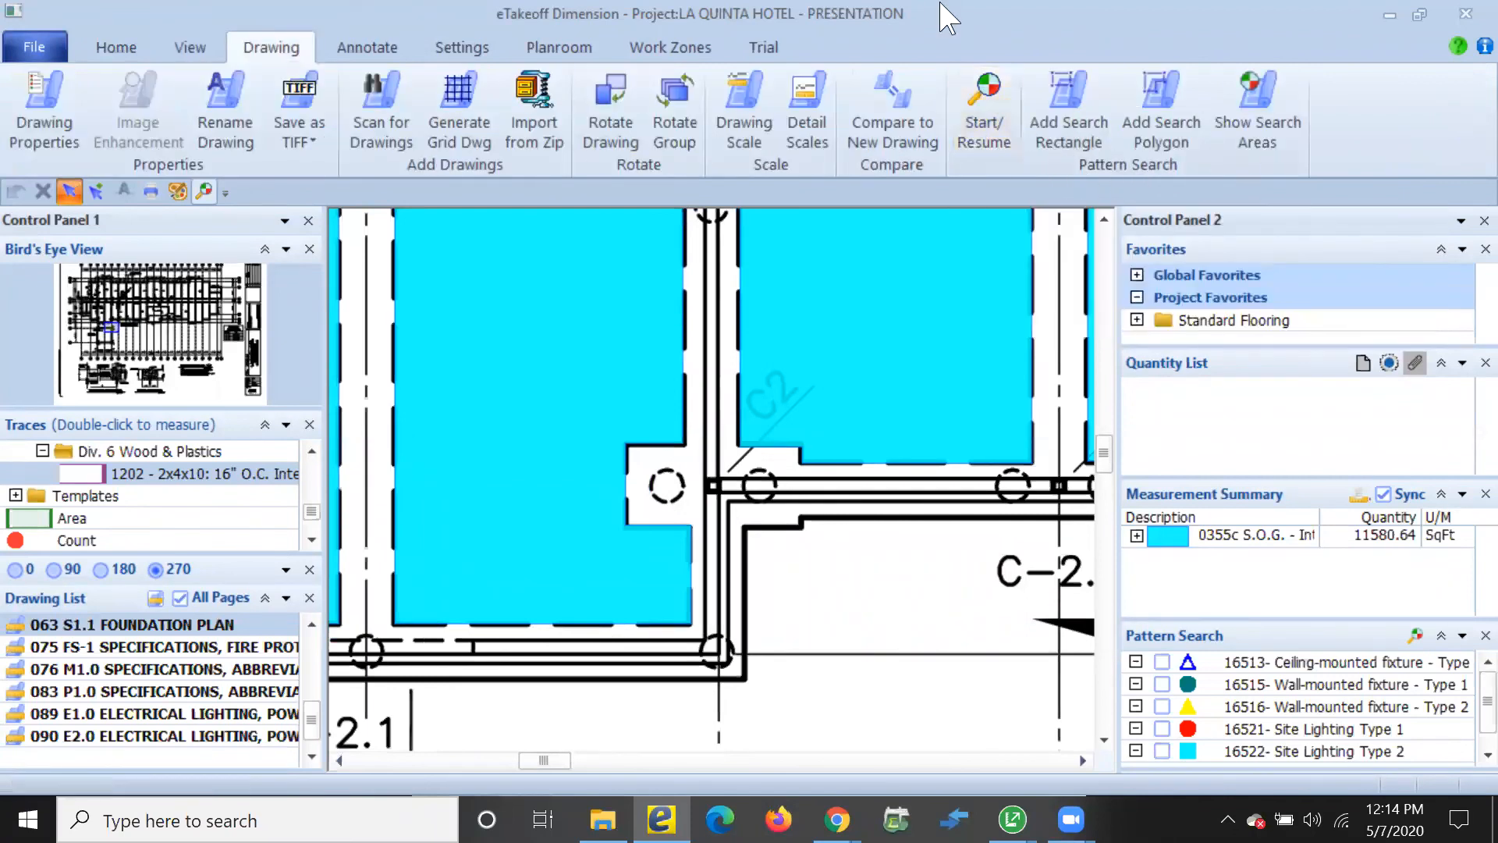
left_click(1002, 123)
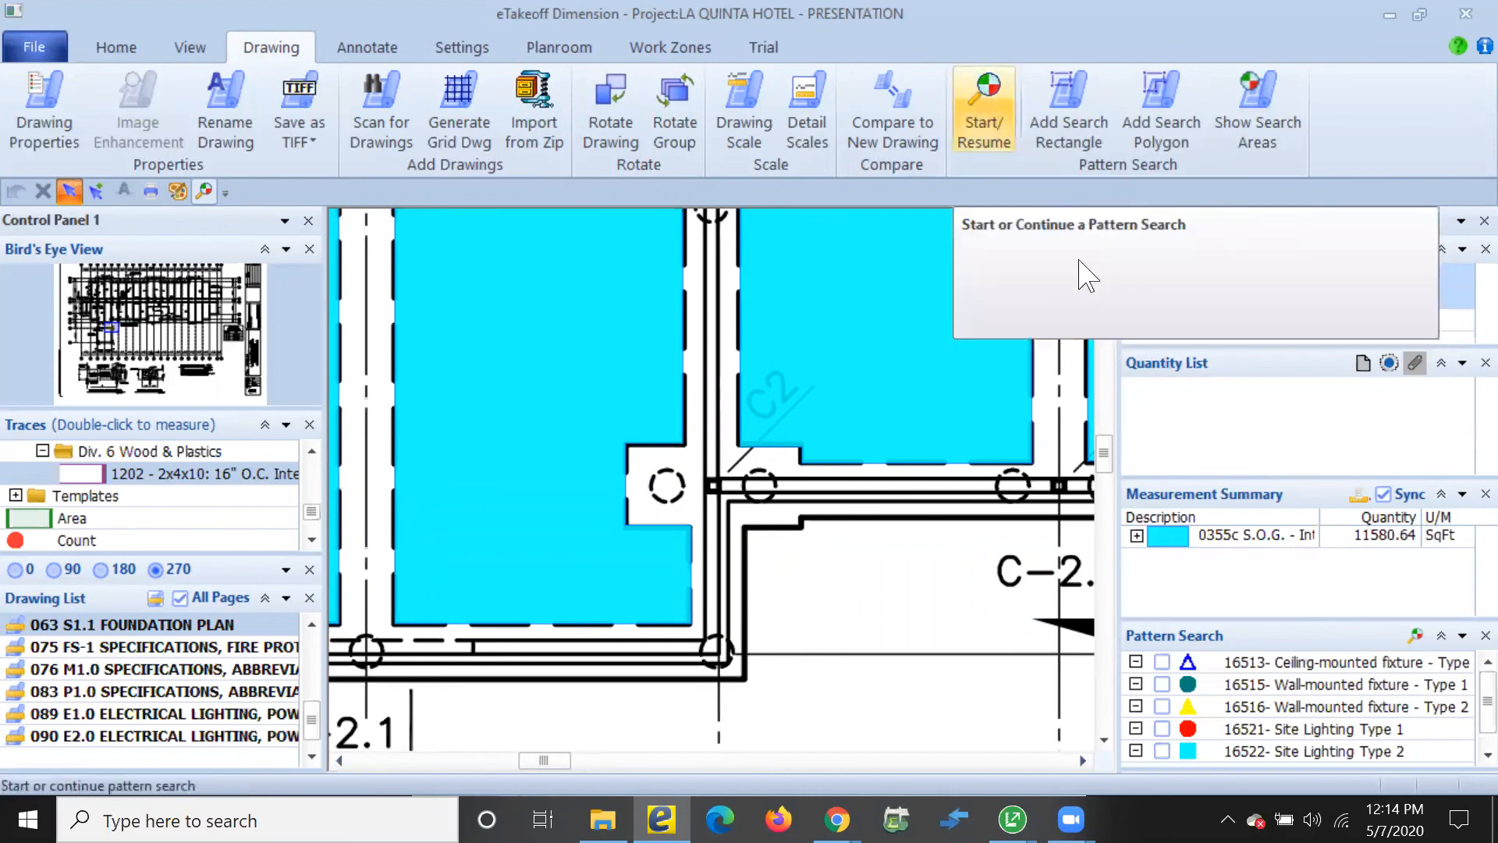
scroll(672, 499, "up", 1)
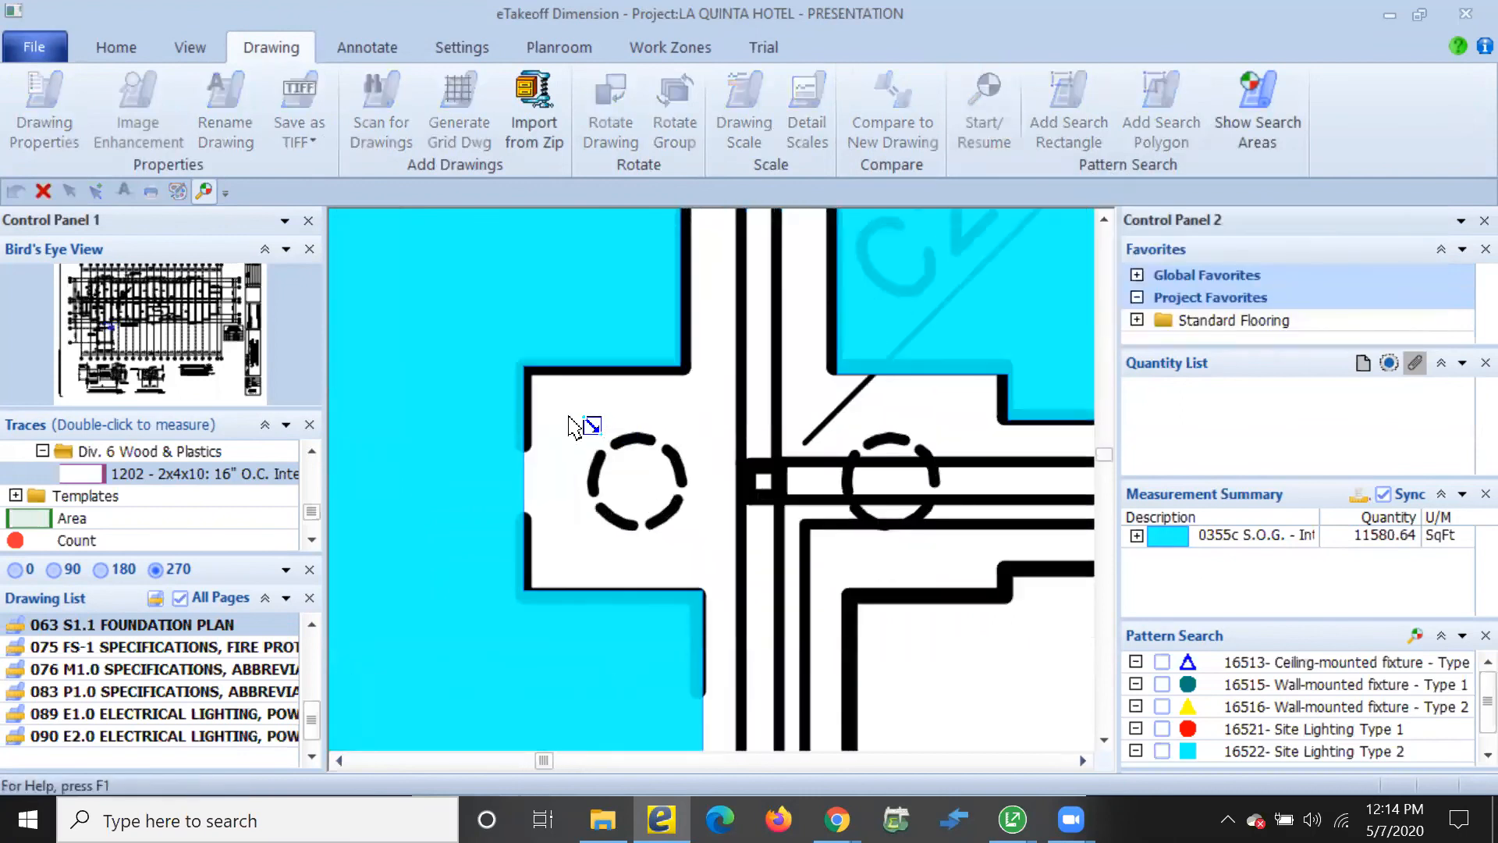
scroll(582, 428, "up", 1)
scroll(572, 414, "up", 1)
left_click_drag(574, 425, 804, 665)
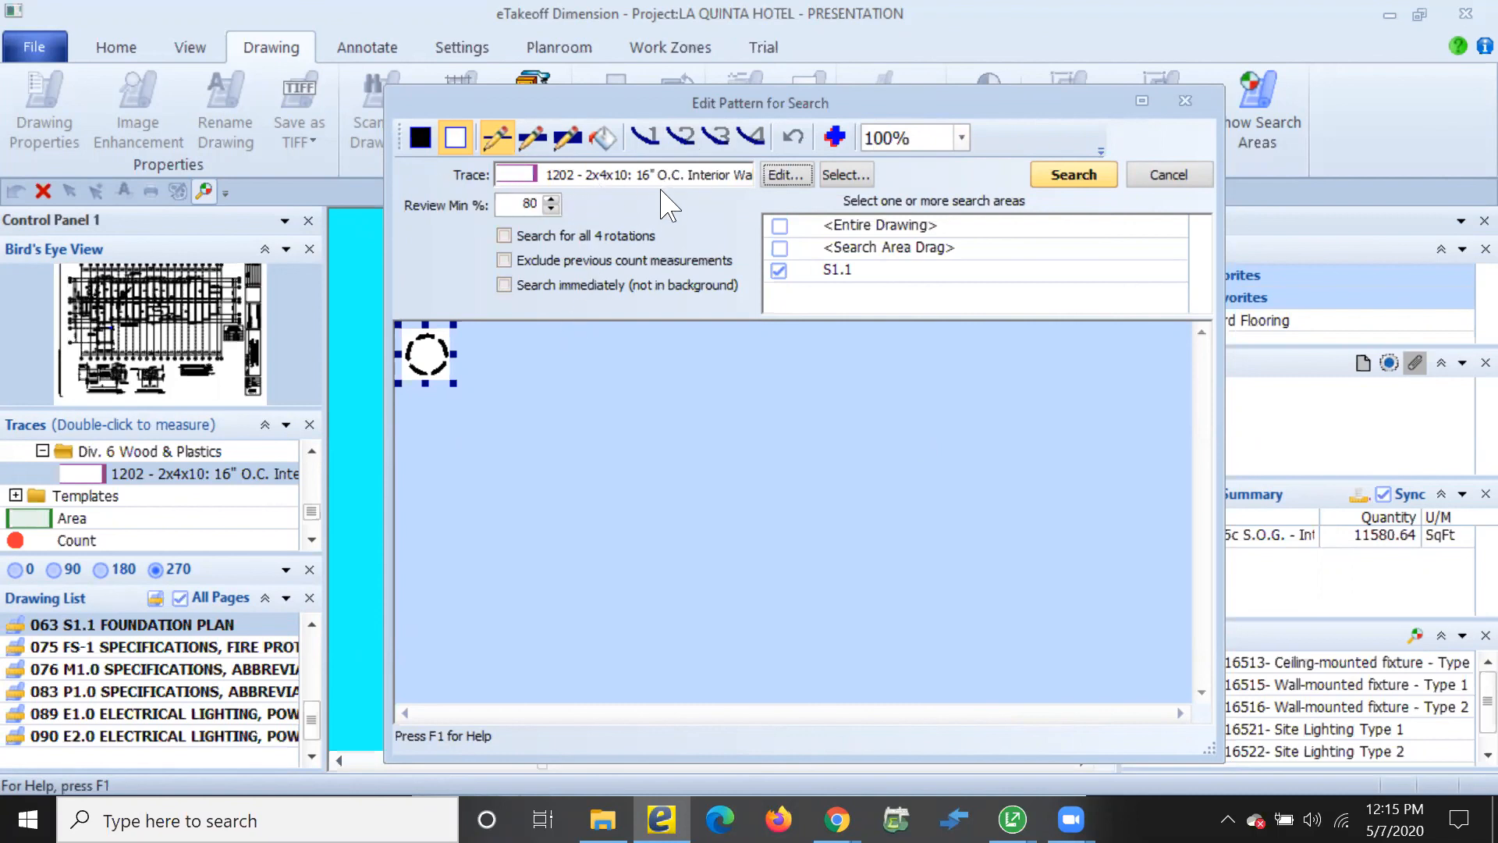
Assign the trace 0306- Foundation - Cssn/Straight Shfts from GC Database, 03-Concrete to the search pattern
left_click(845, 178)
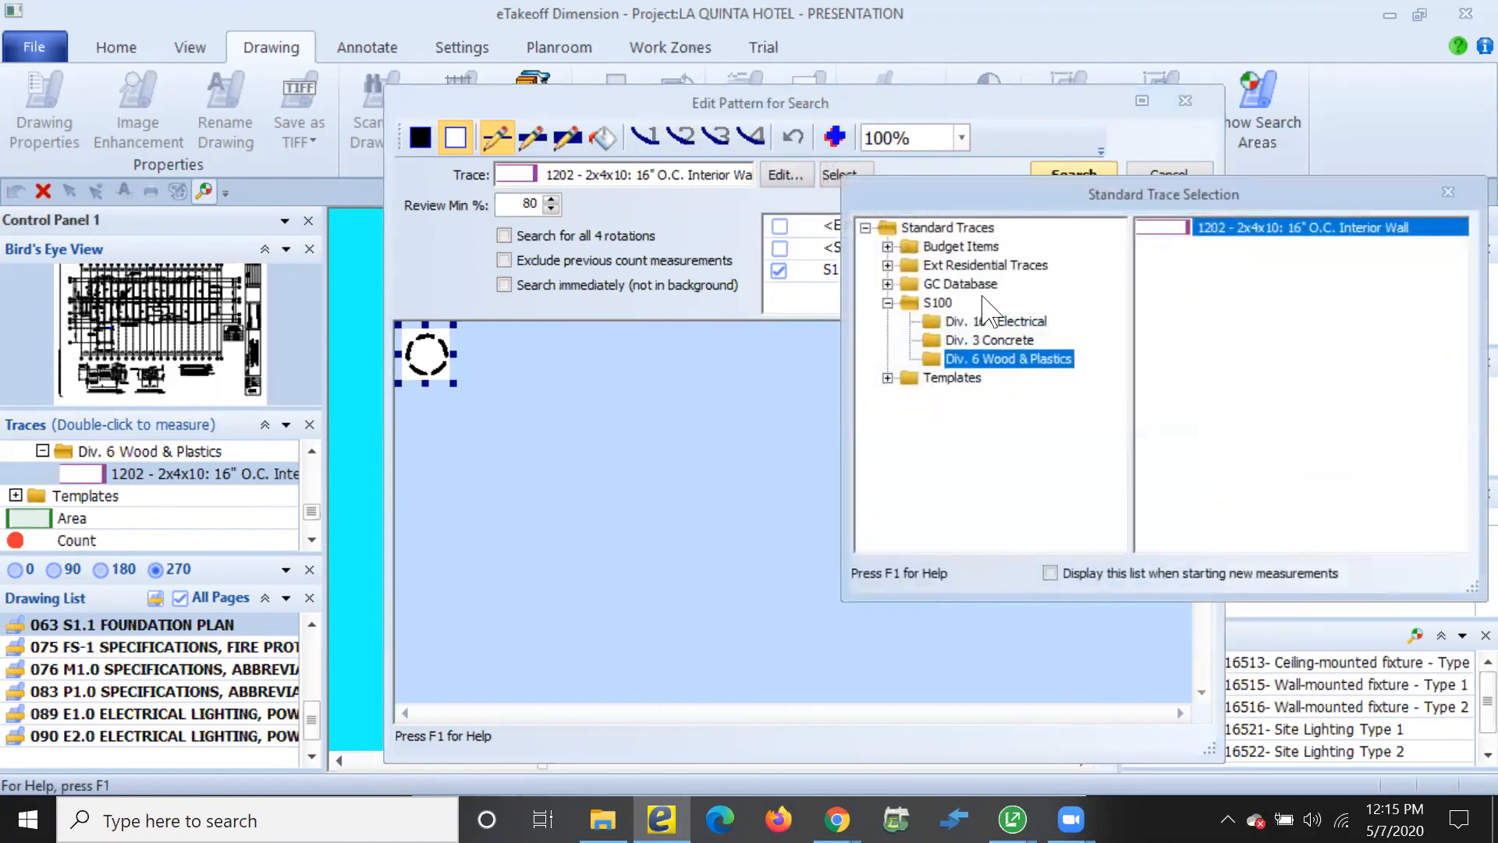
left_click(887, 303)
left_click(887, 284)
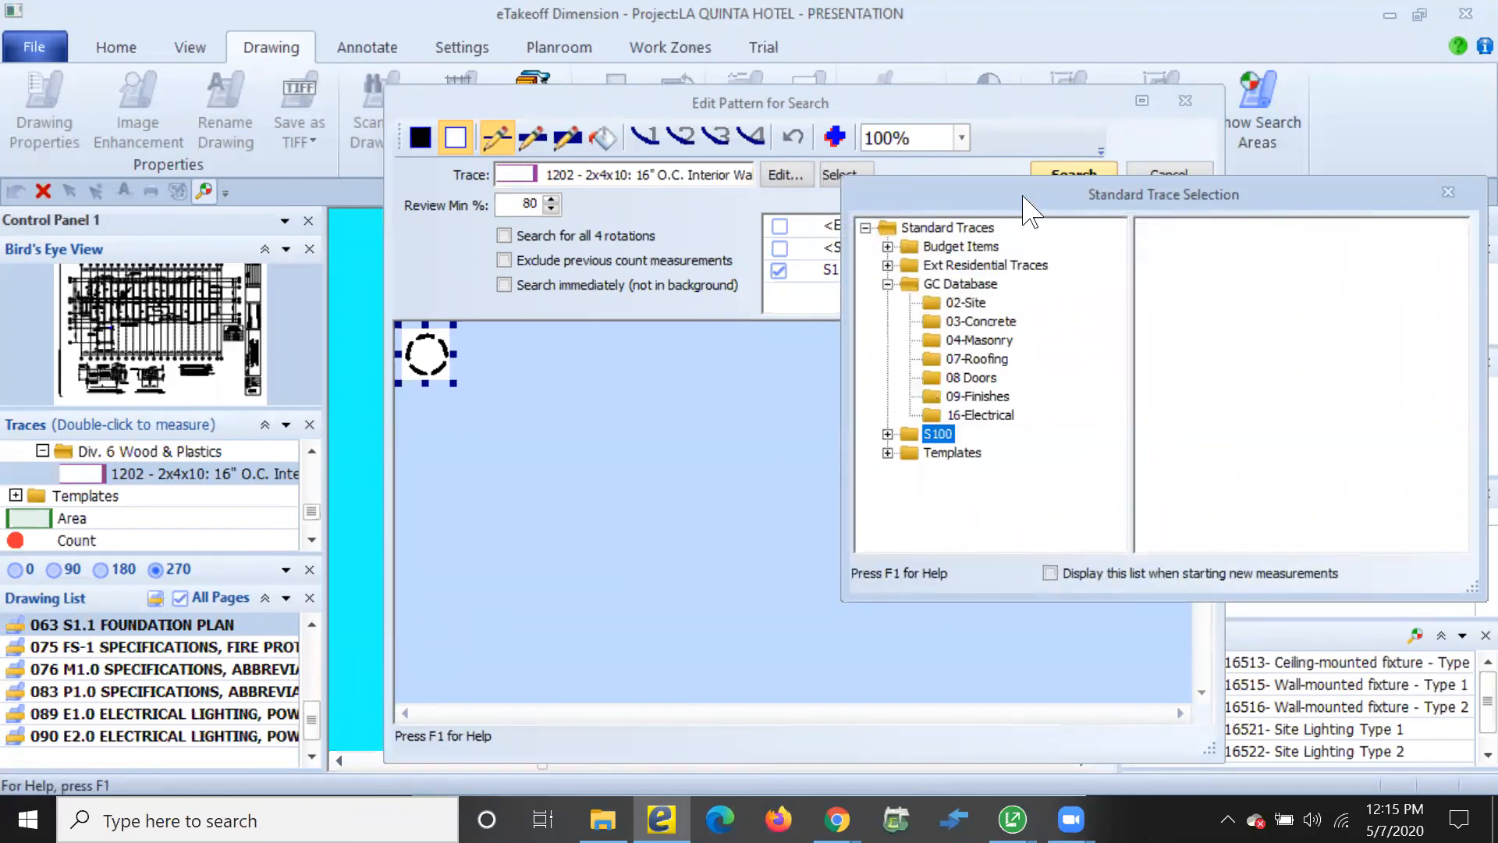
left_click_drag(927, 201, 886, 164)
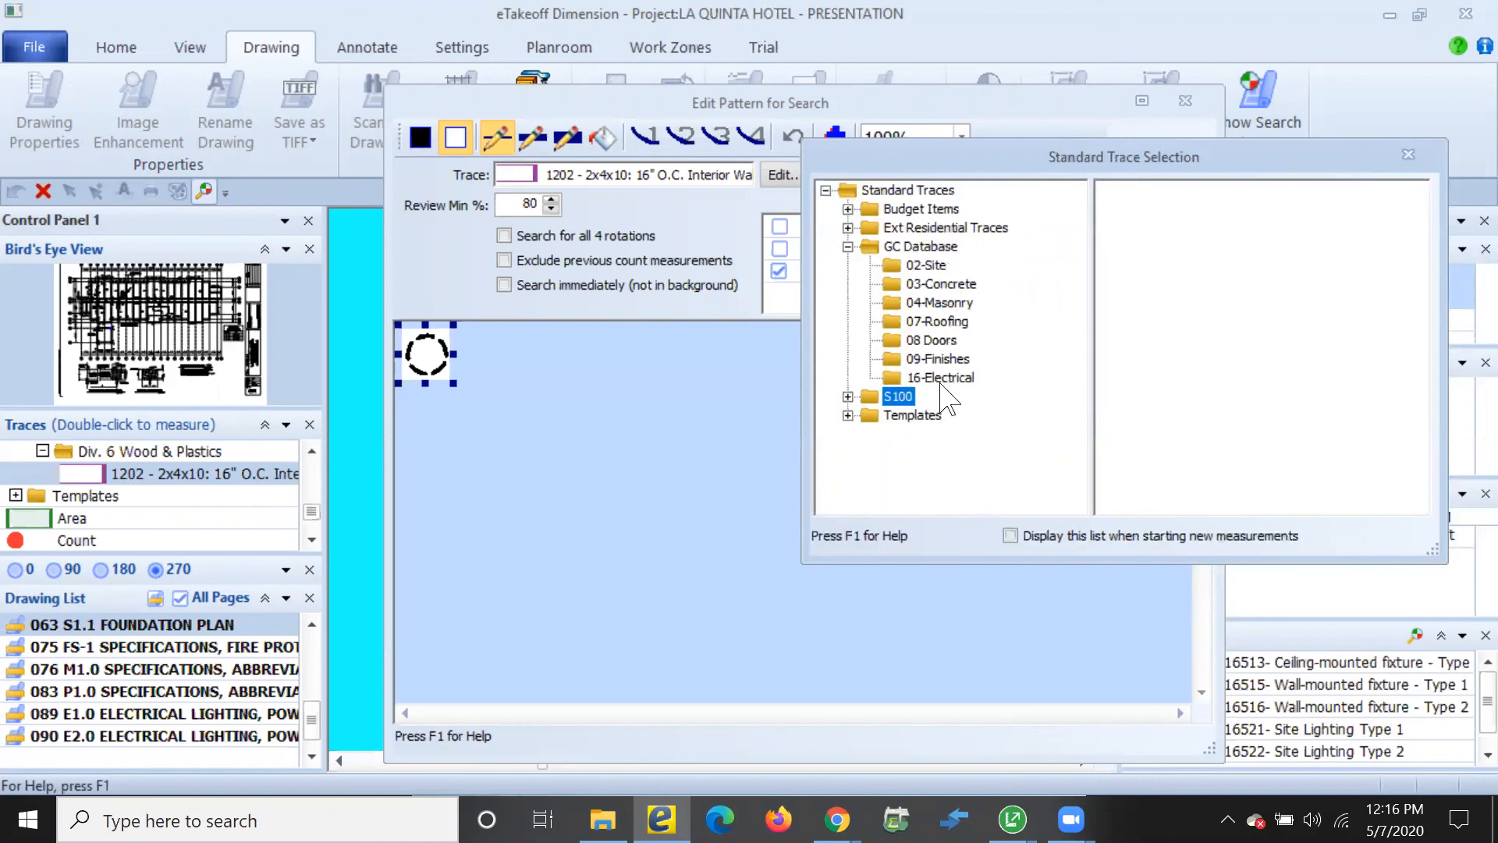
left_click(952, 287)
left_click(1221, 191)
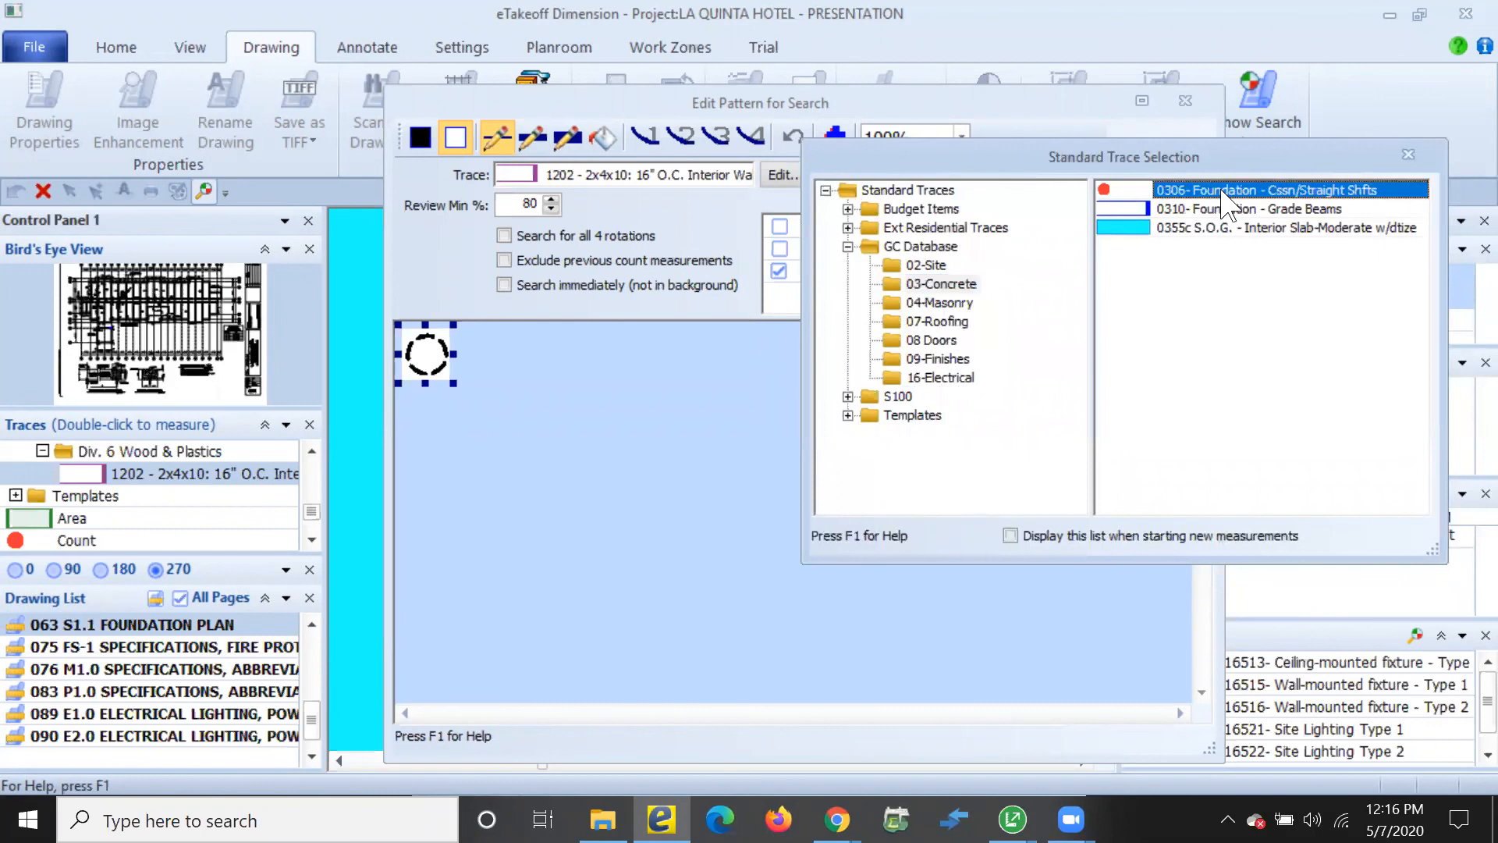
double_click(1221, 191)
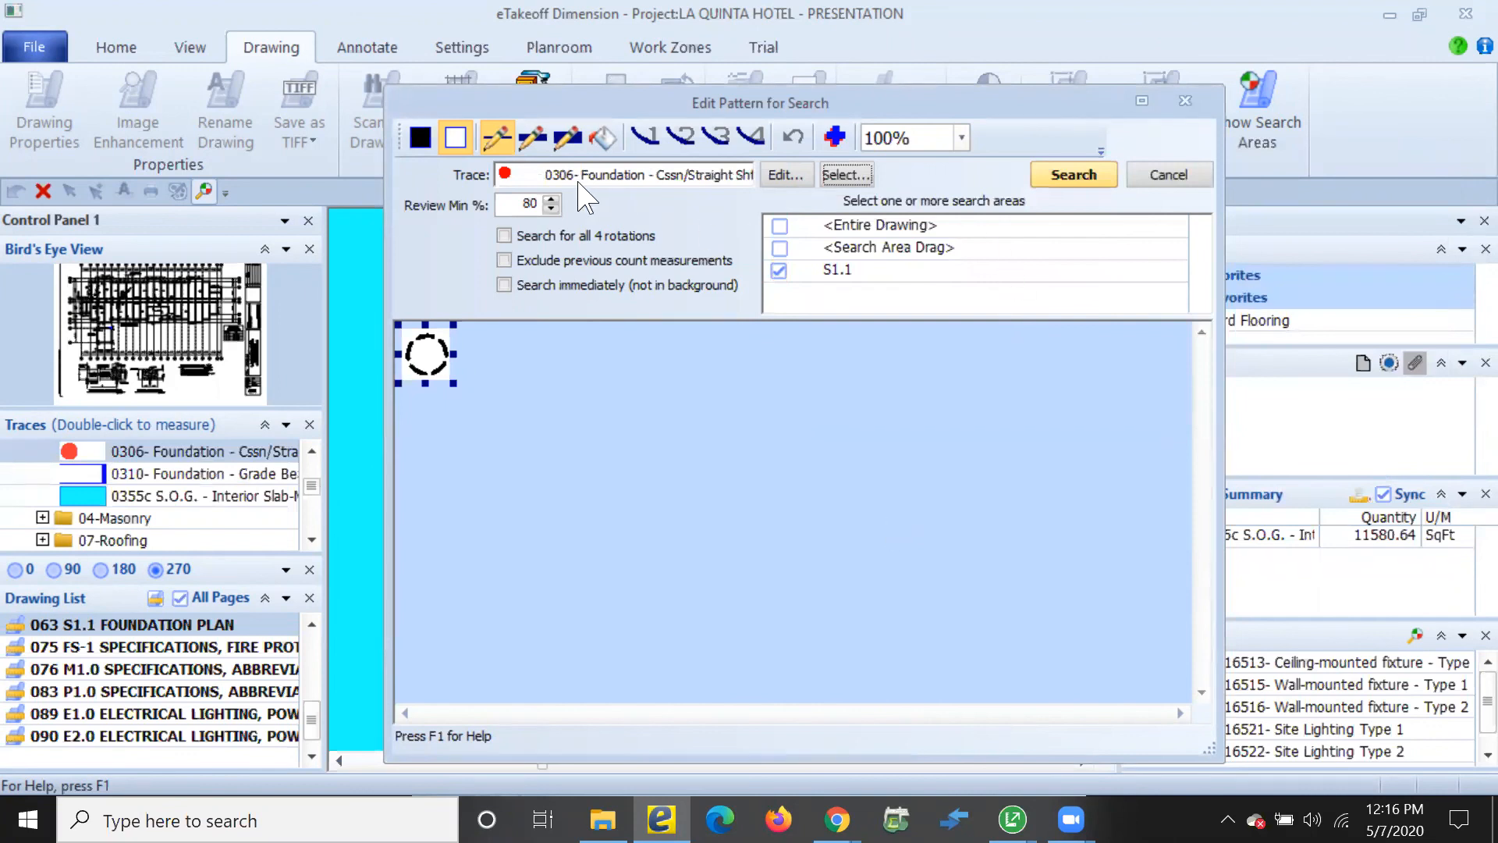
Run the pattern search over area S1.1 and open its results to review the selected and unselected matches
left_click(1080, 186)
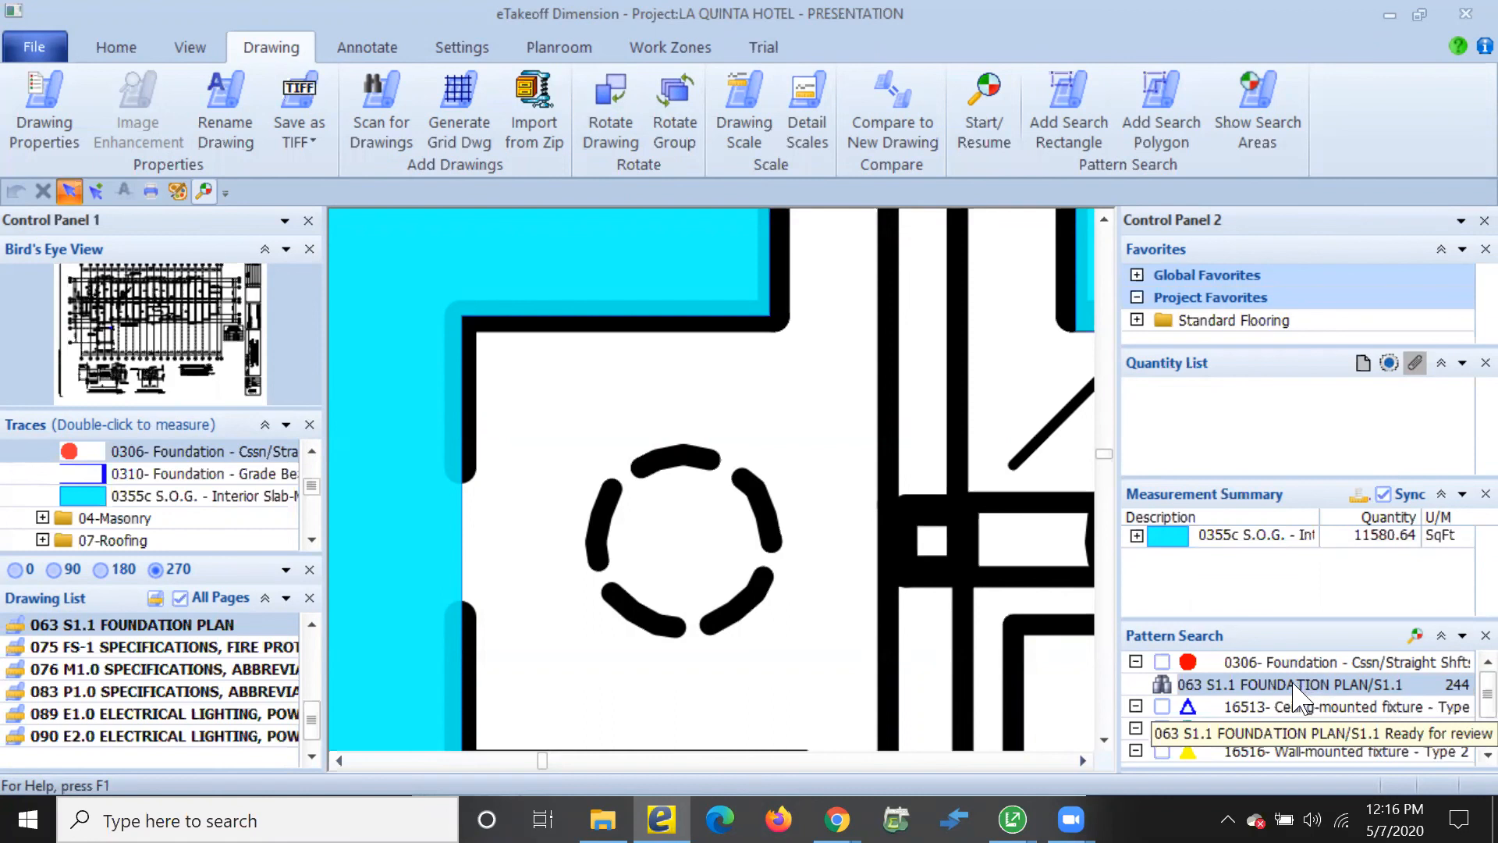
left_click(1164, 686)
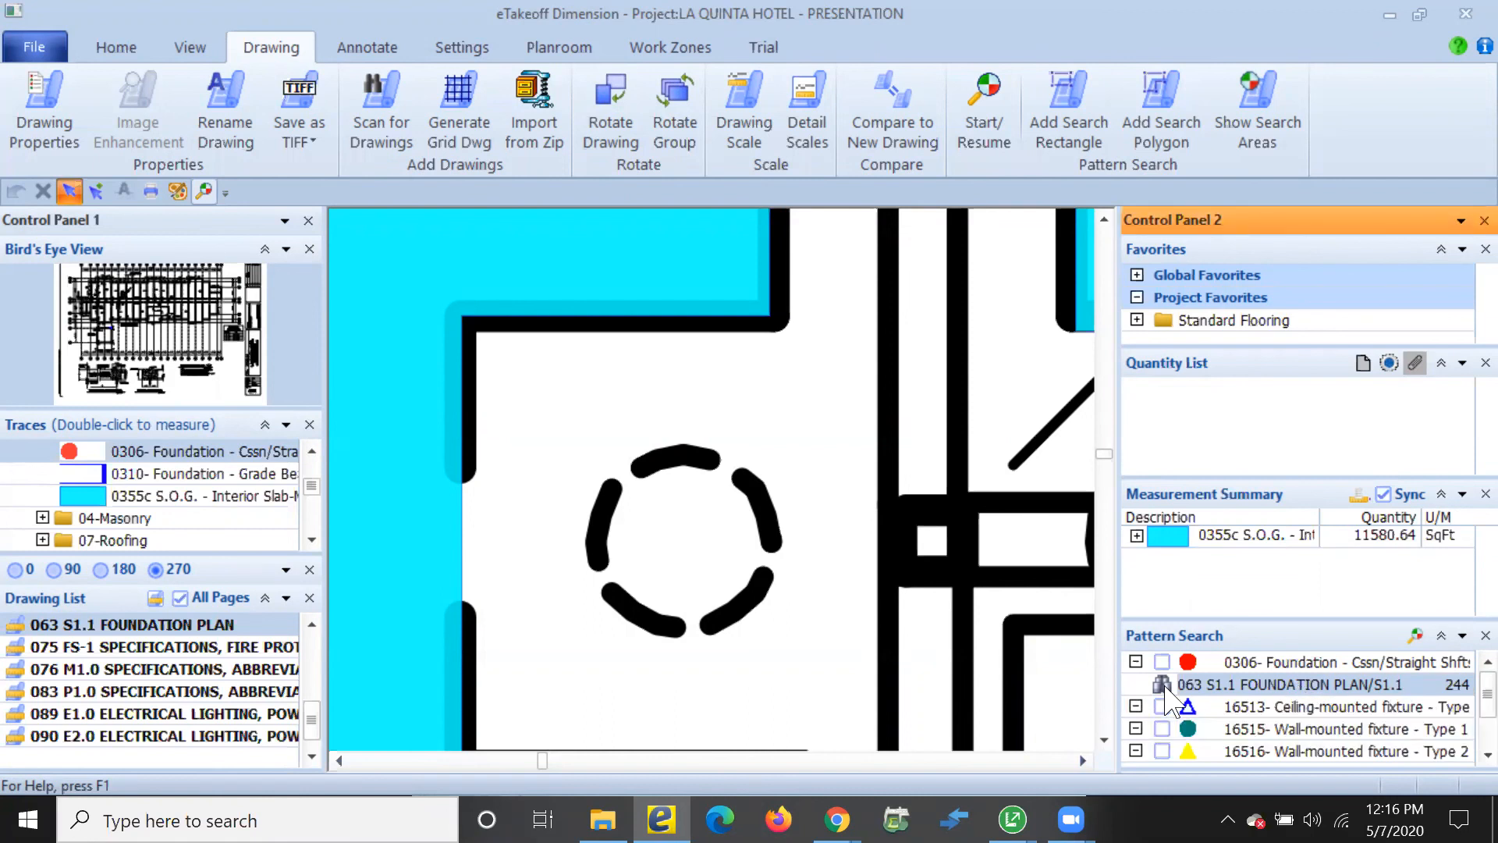
double_click(1234, 687)
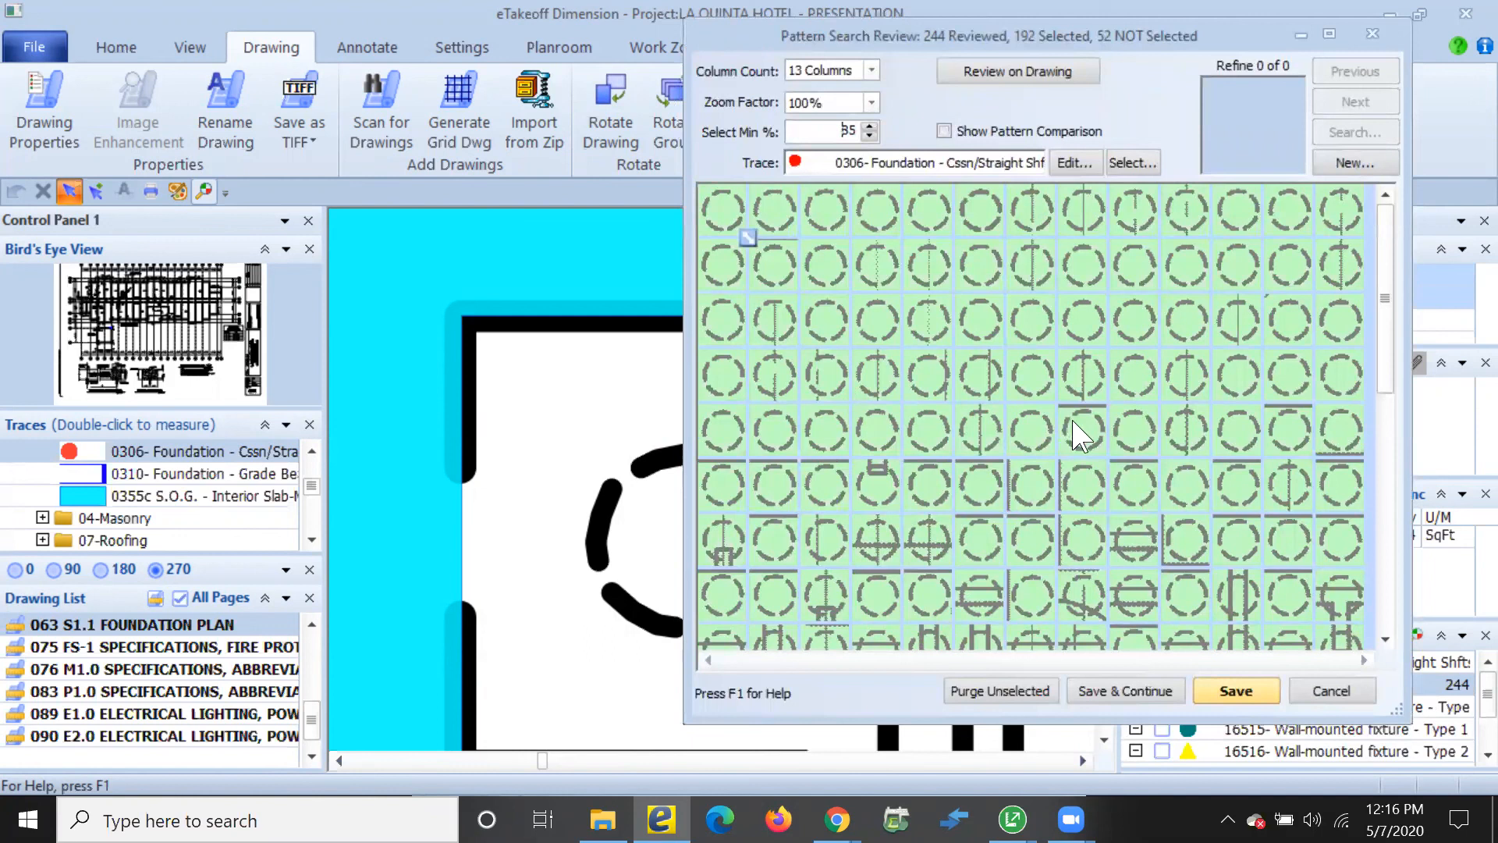
mouse_move(1079, 435)
scroll(1187, 562, "down", 1)
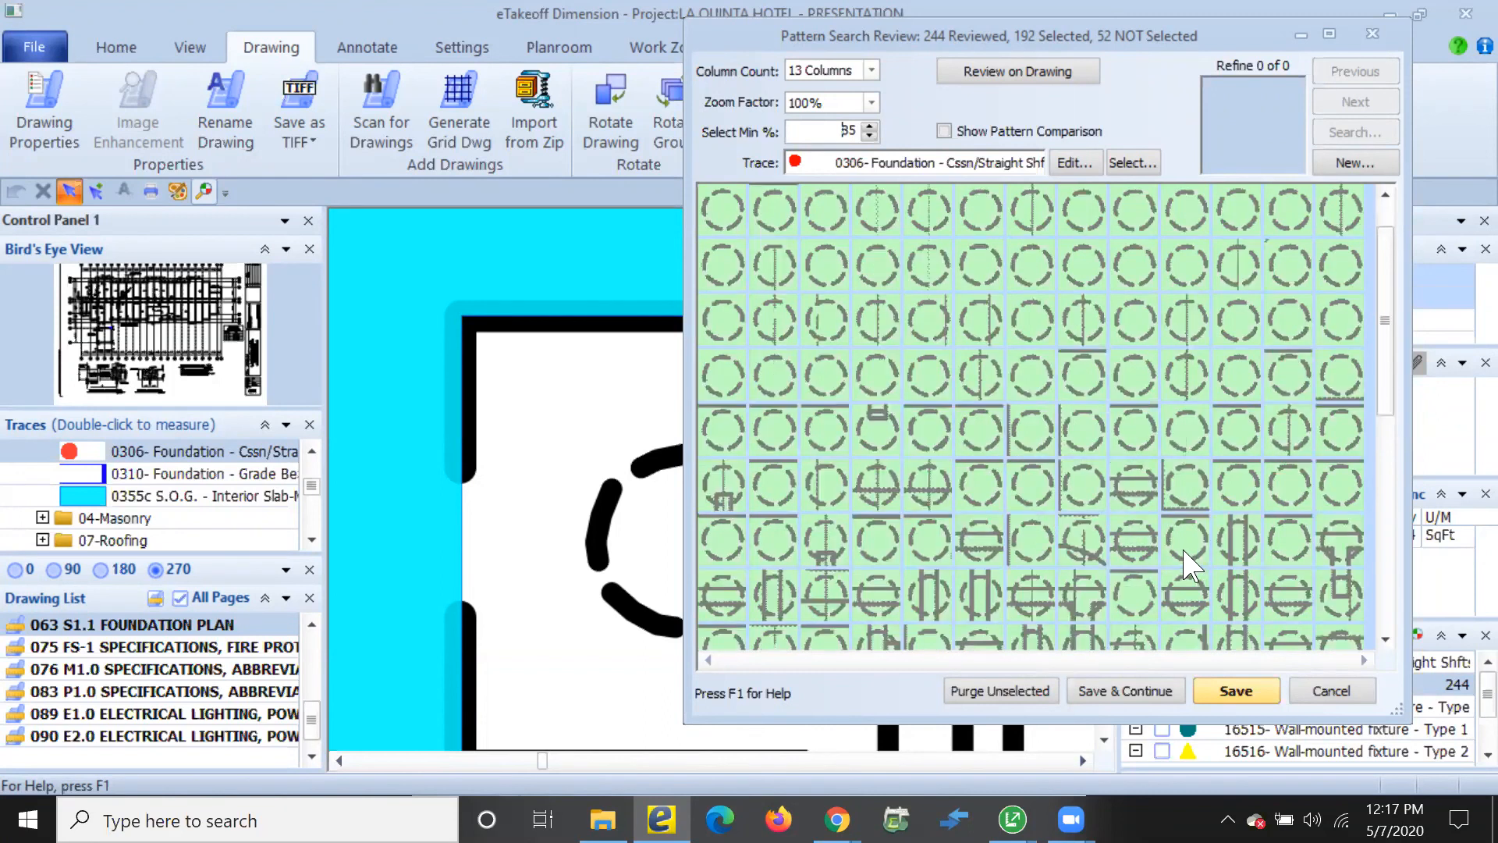
scroll(1029, 507, "down", 1)
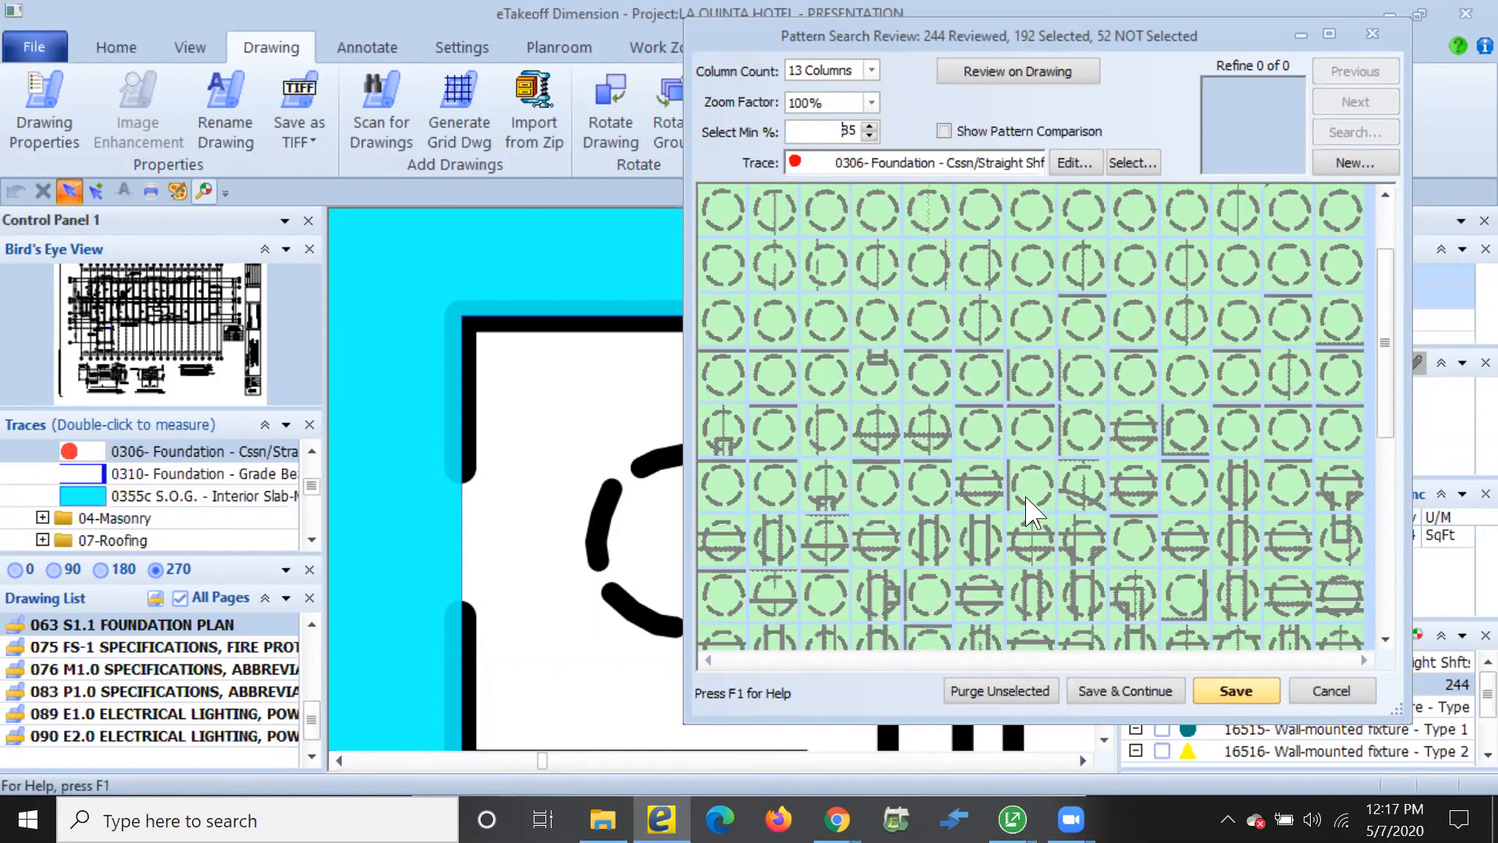
scroll(1033, 511, "down", 1)
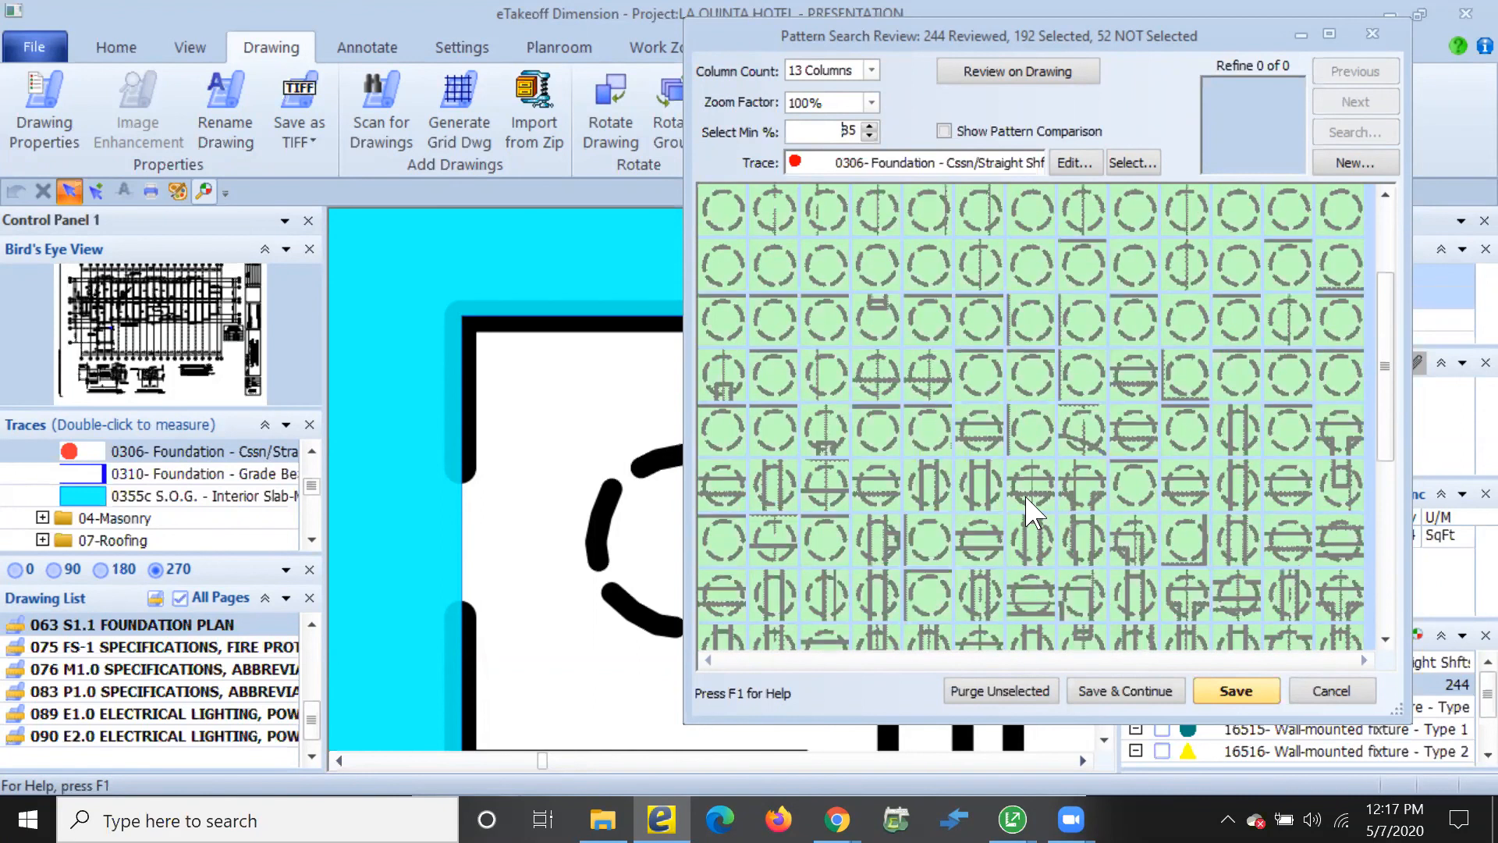
scroll(1028, 503, "down", 4)
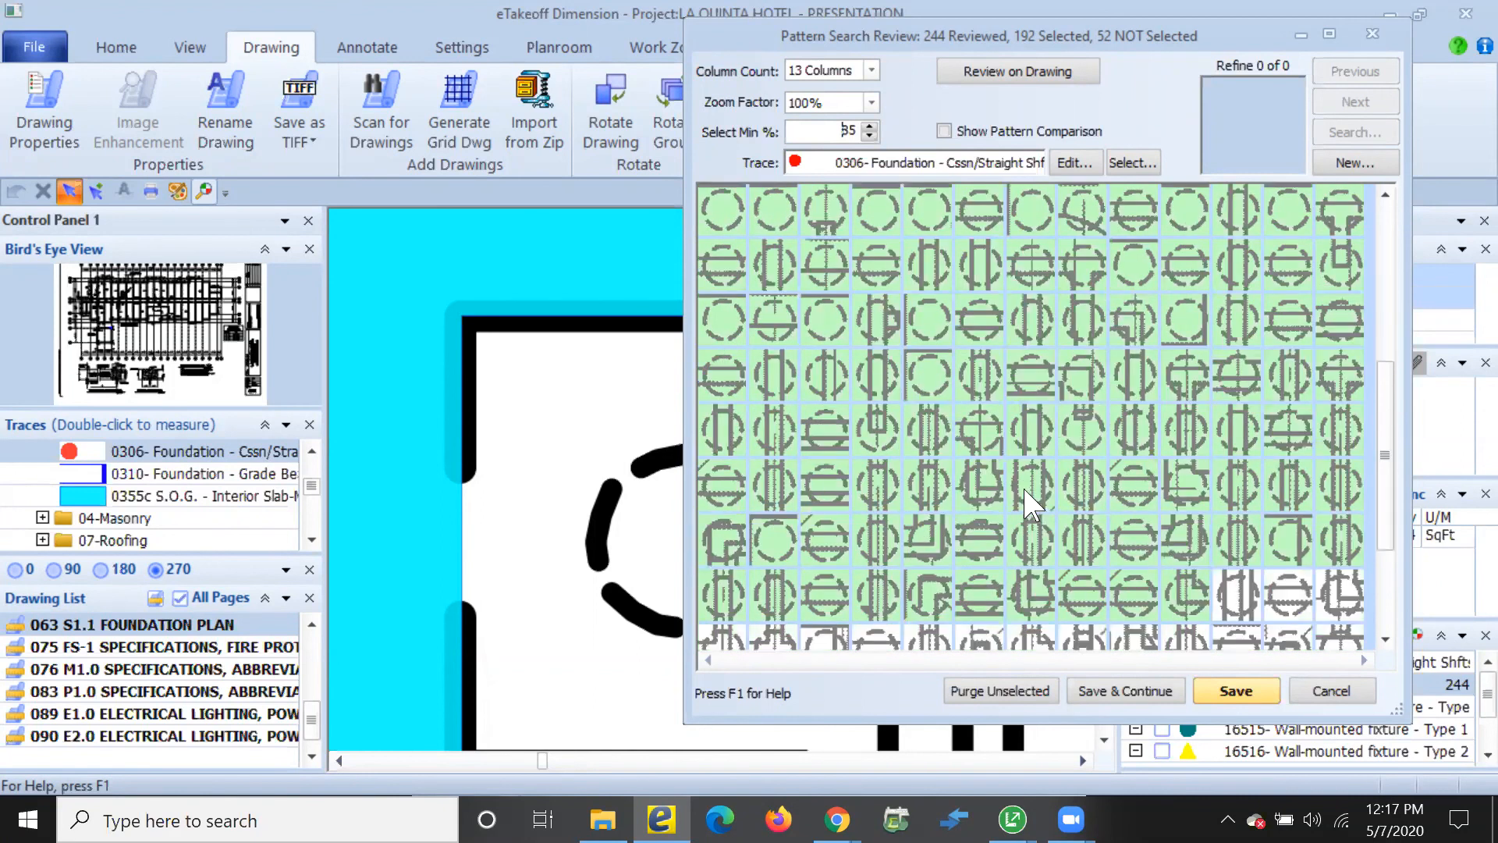
scroll(1030, 500, "down", 3)
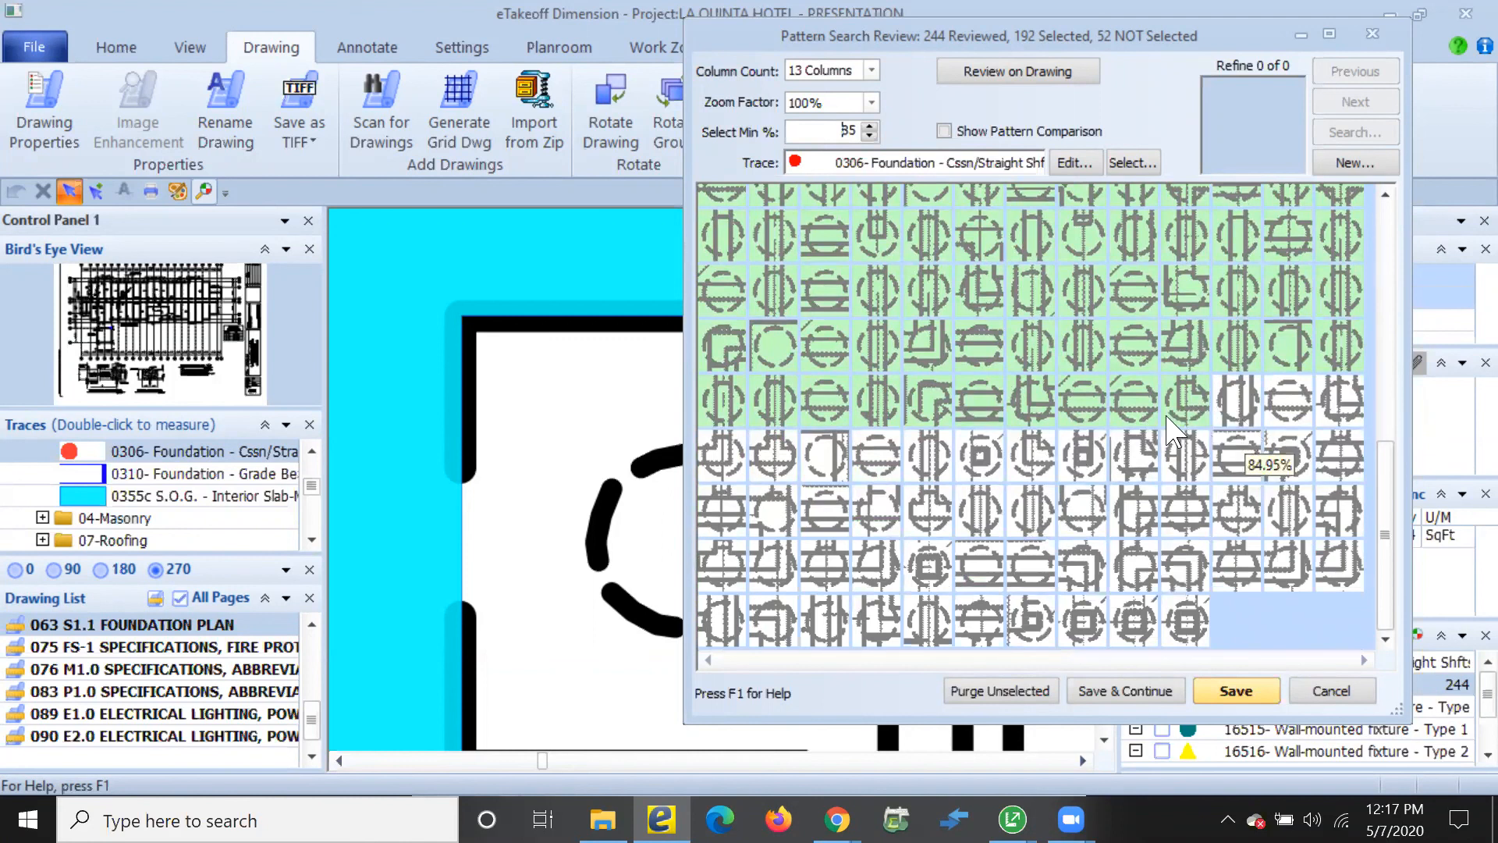
Review the pattern matches on the drawing and accept the unselected shafts at the slab-edge corner and beside section C-2.1
left_click(981, 357)
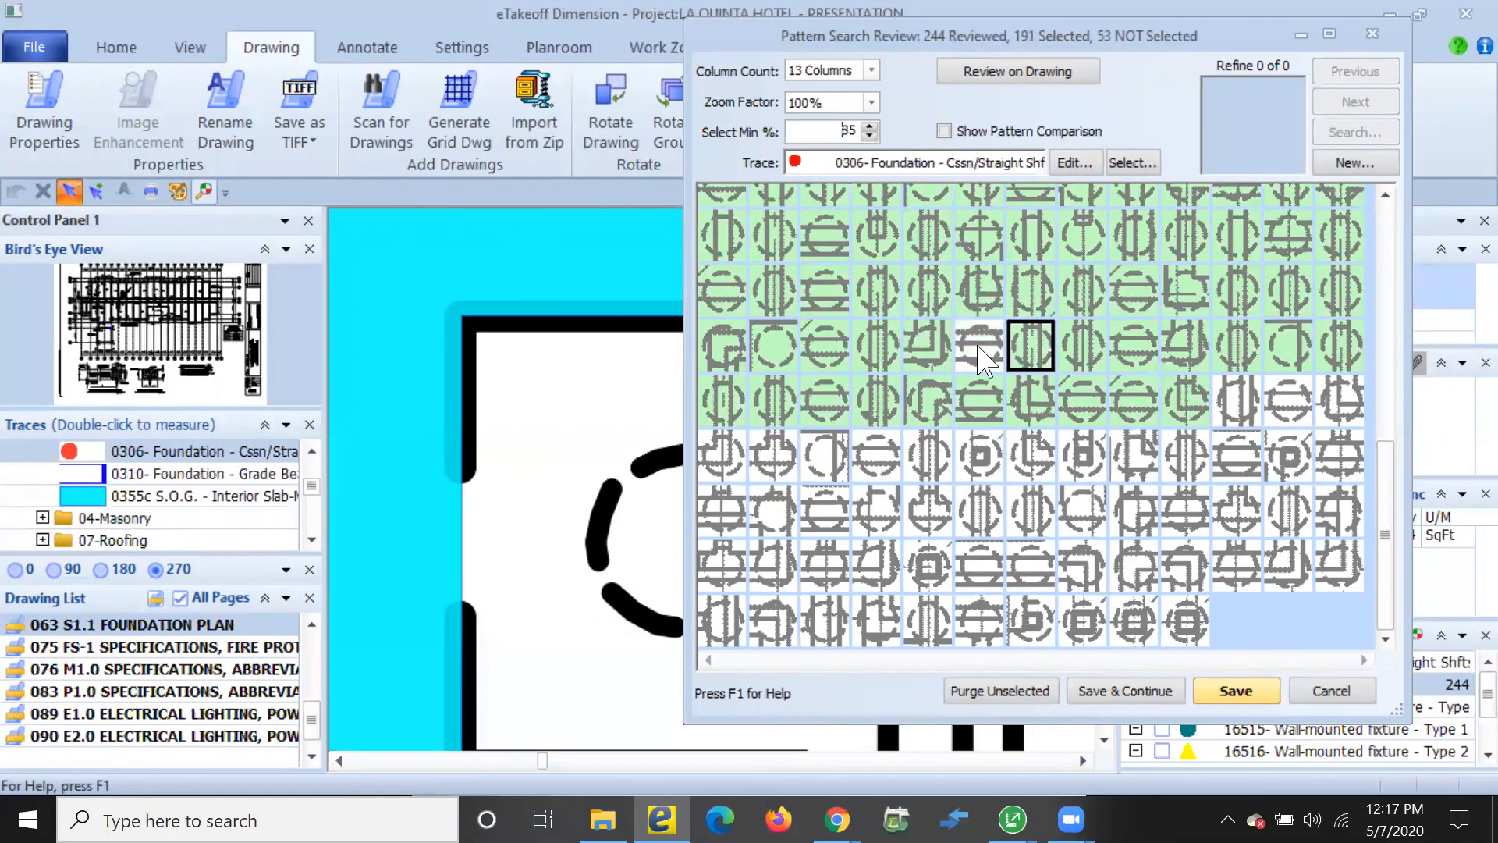
left_click(979, 348)
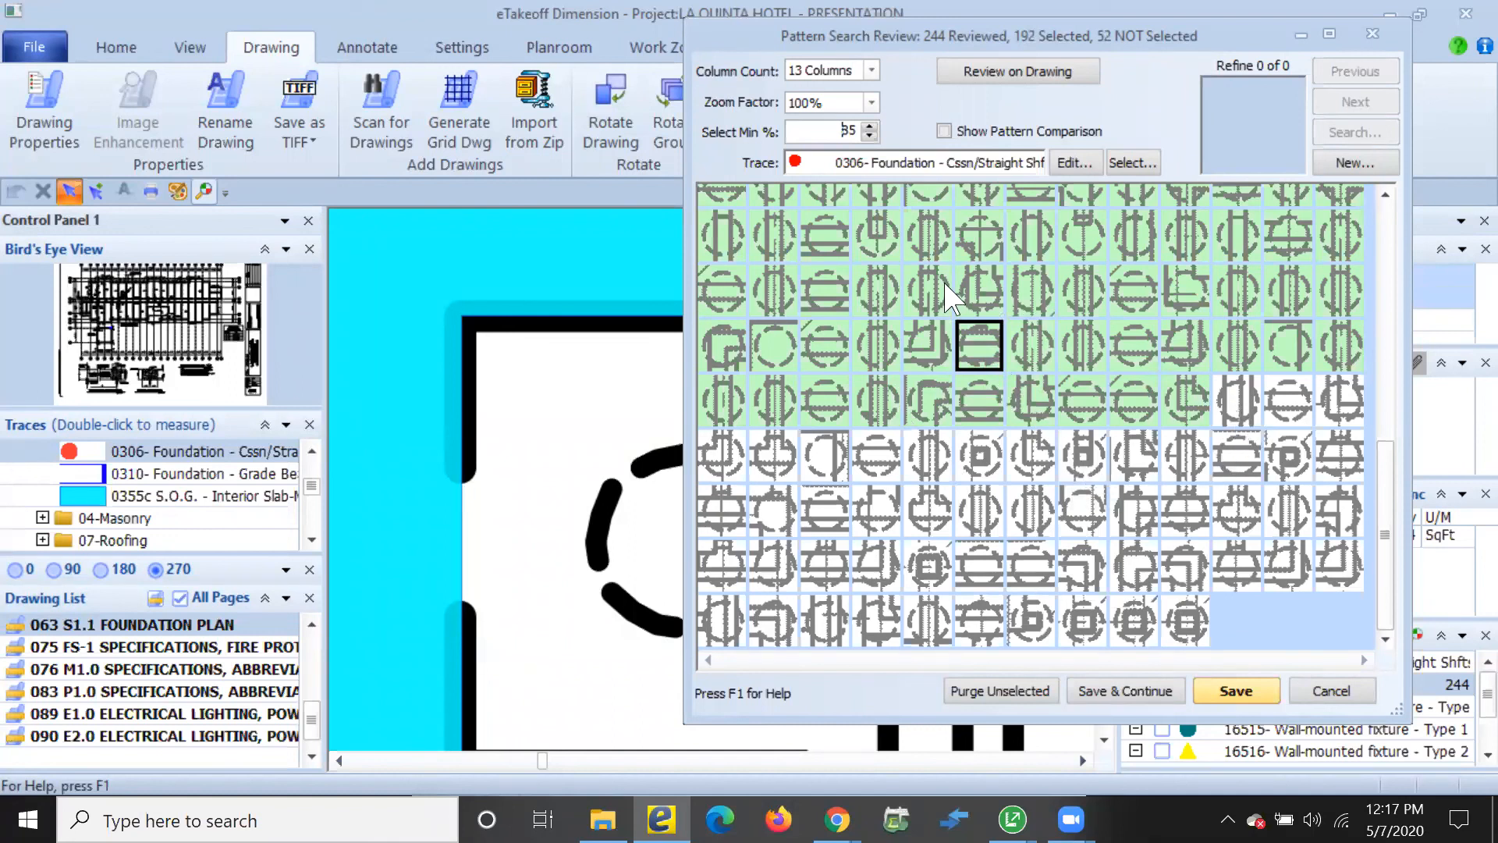
left_click(994, 74)
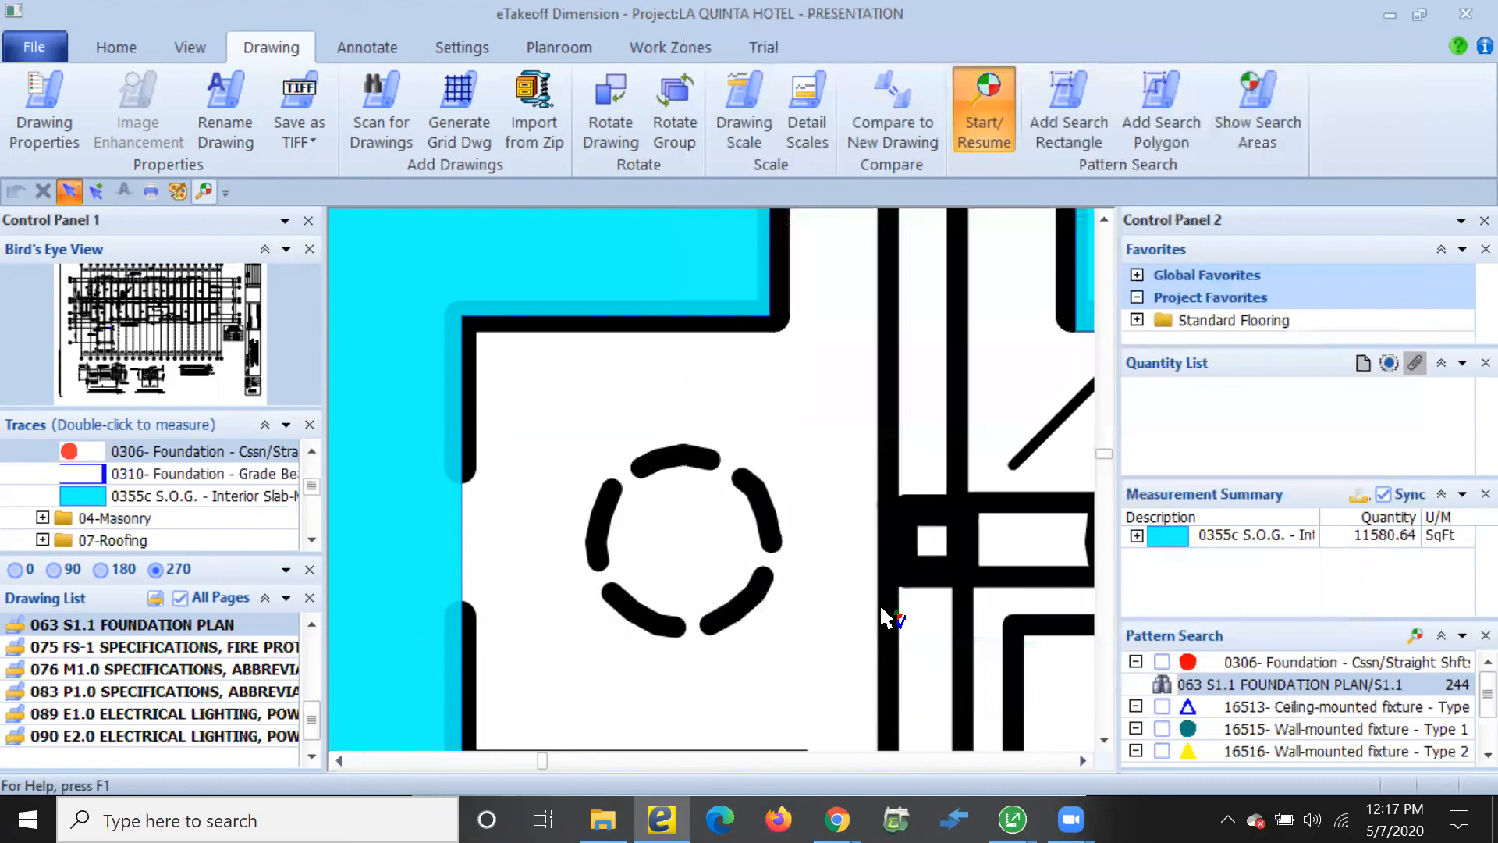
scroll(884, 616, "down", 5)
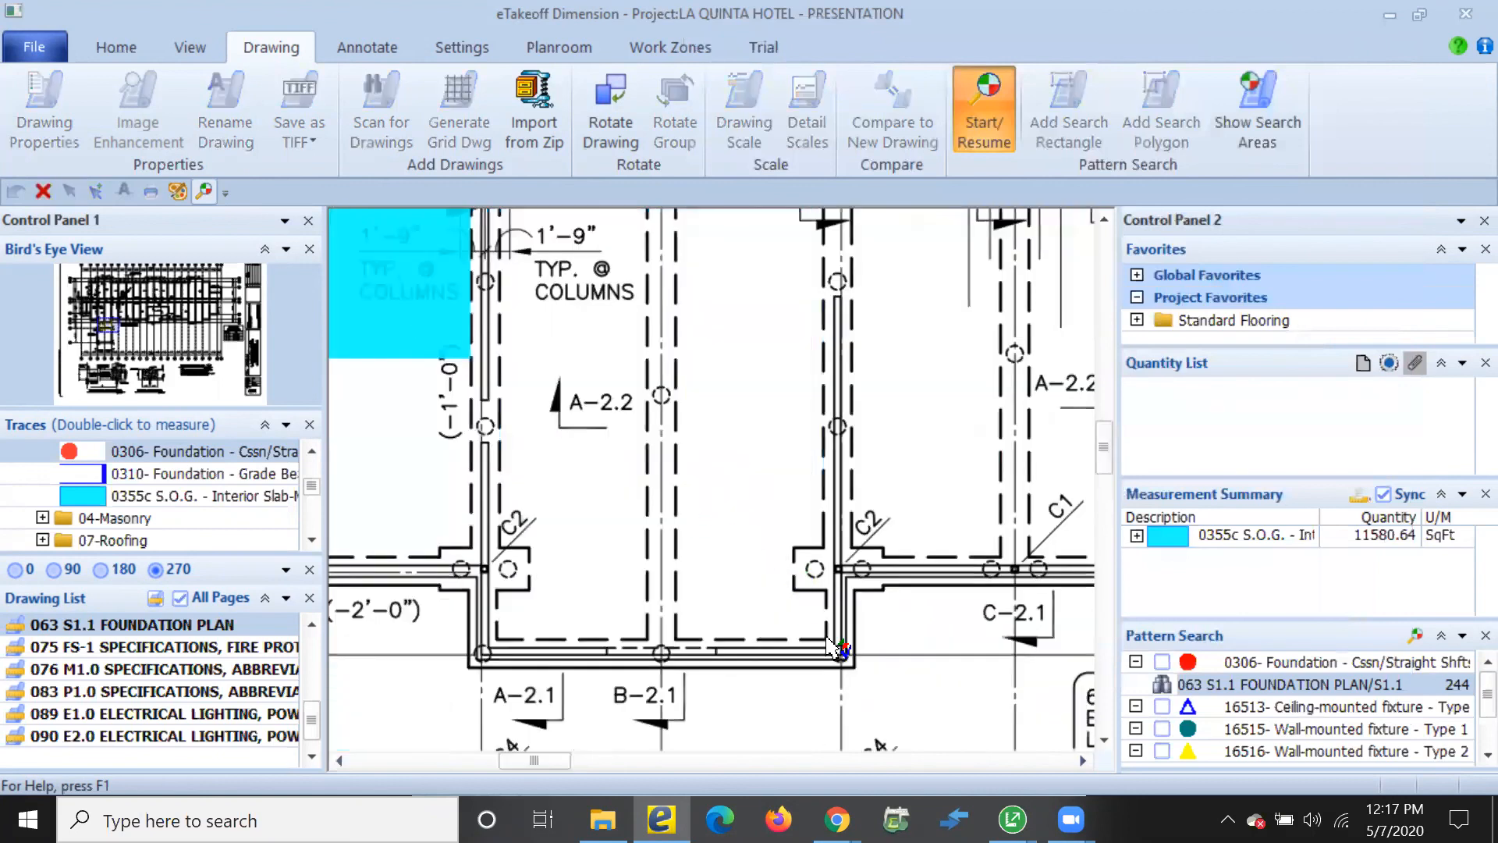
scroll(852, 620, "down", 2)
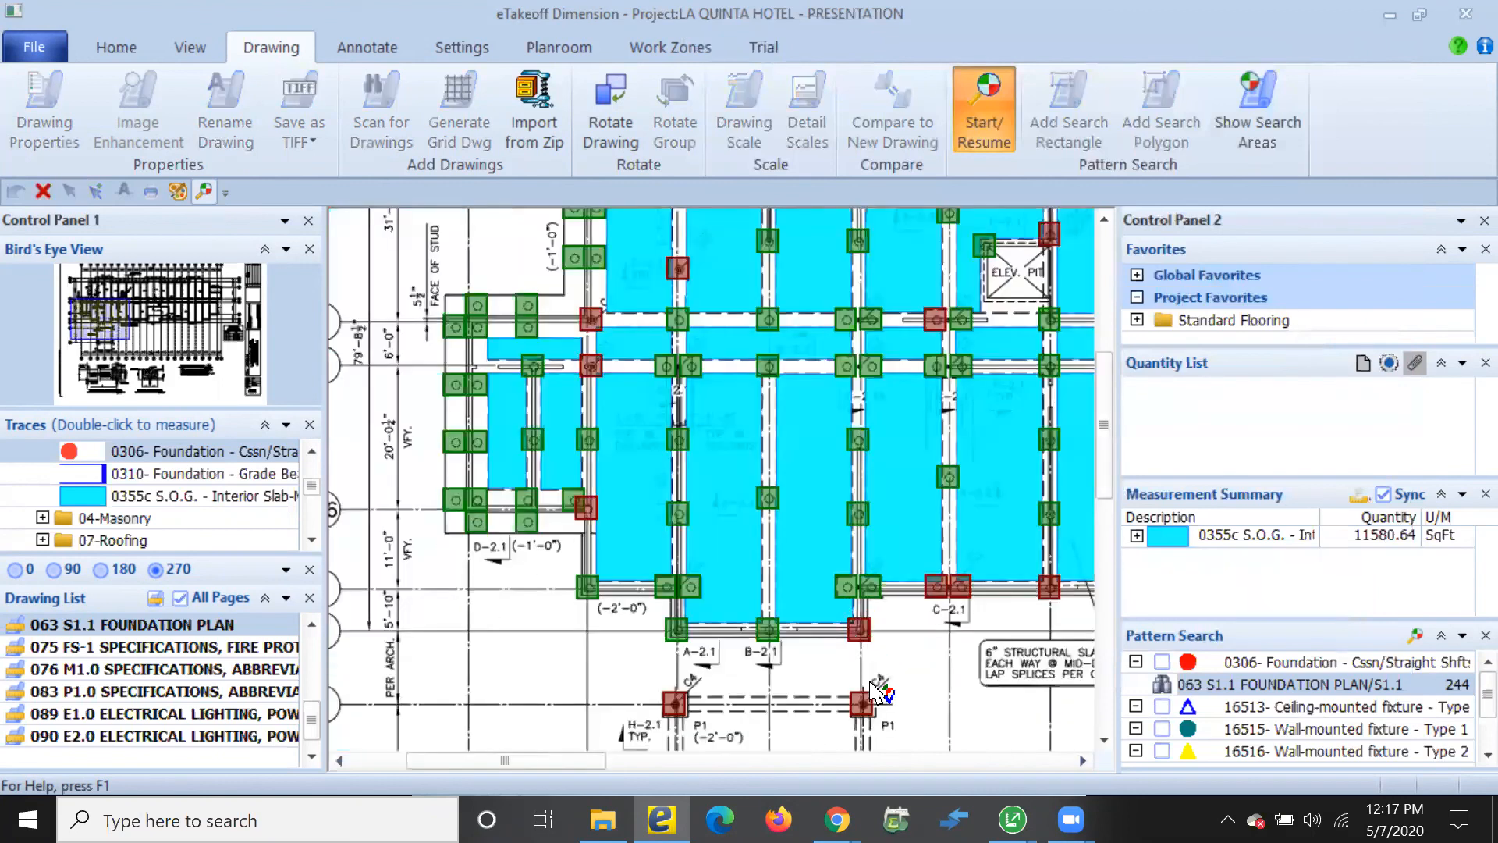
scroll(858, 624, "up", 1)
scroll(841, 608, "up", 1)
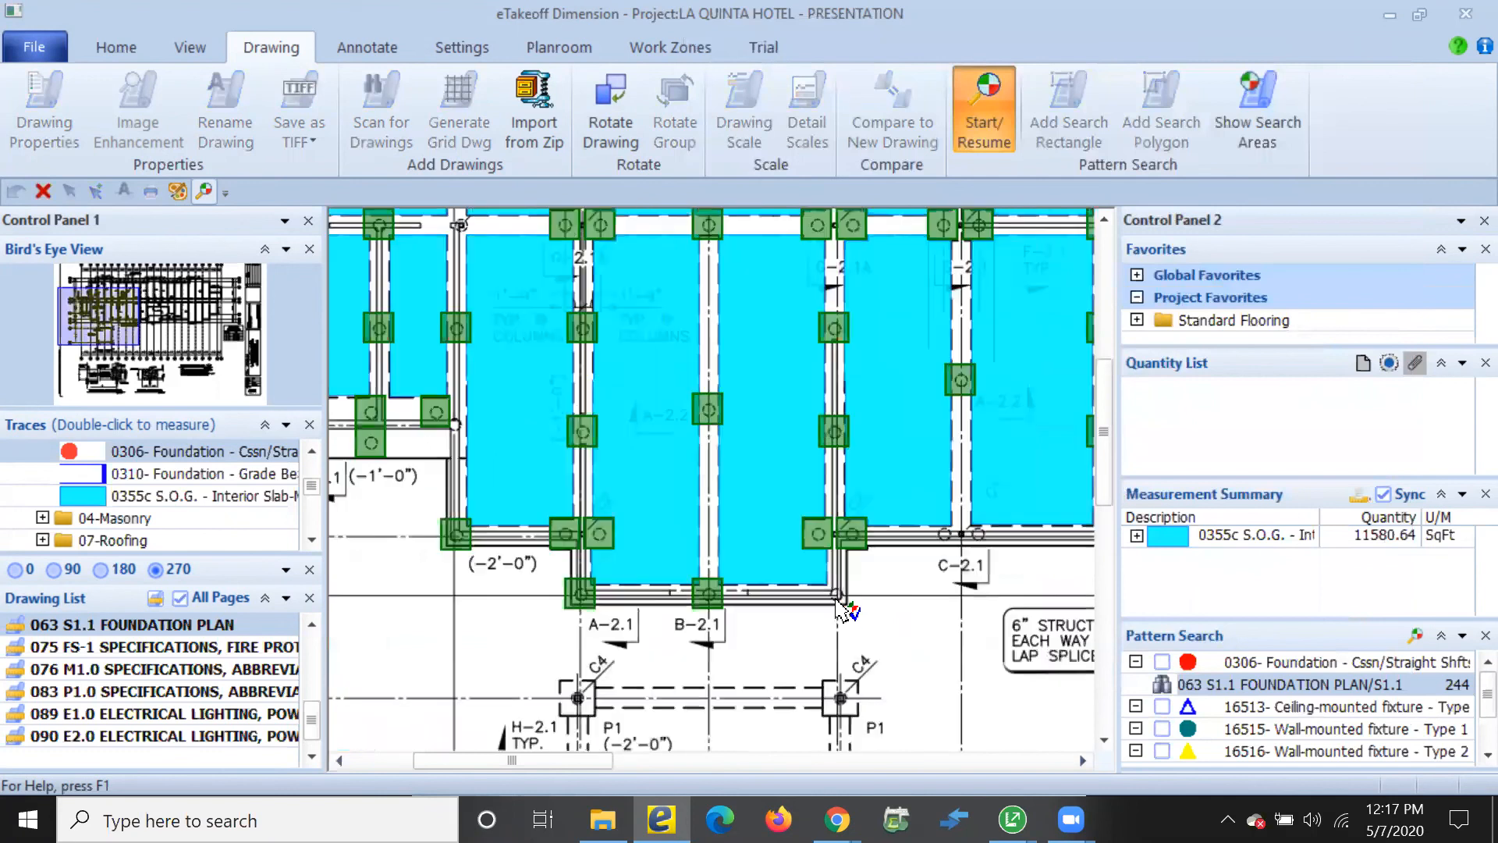
left_click(944, 535)
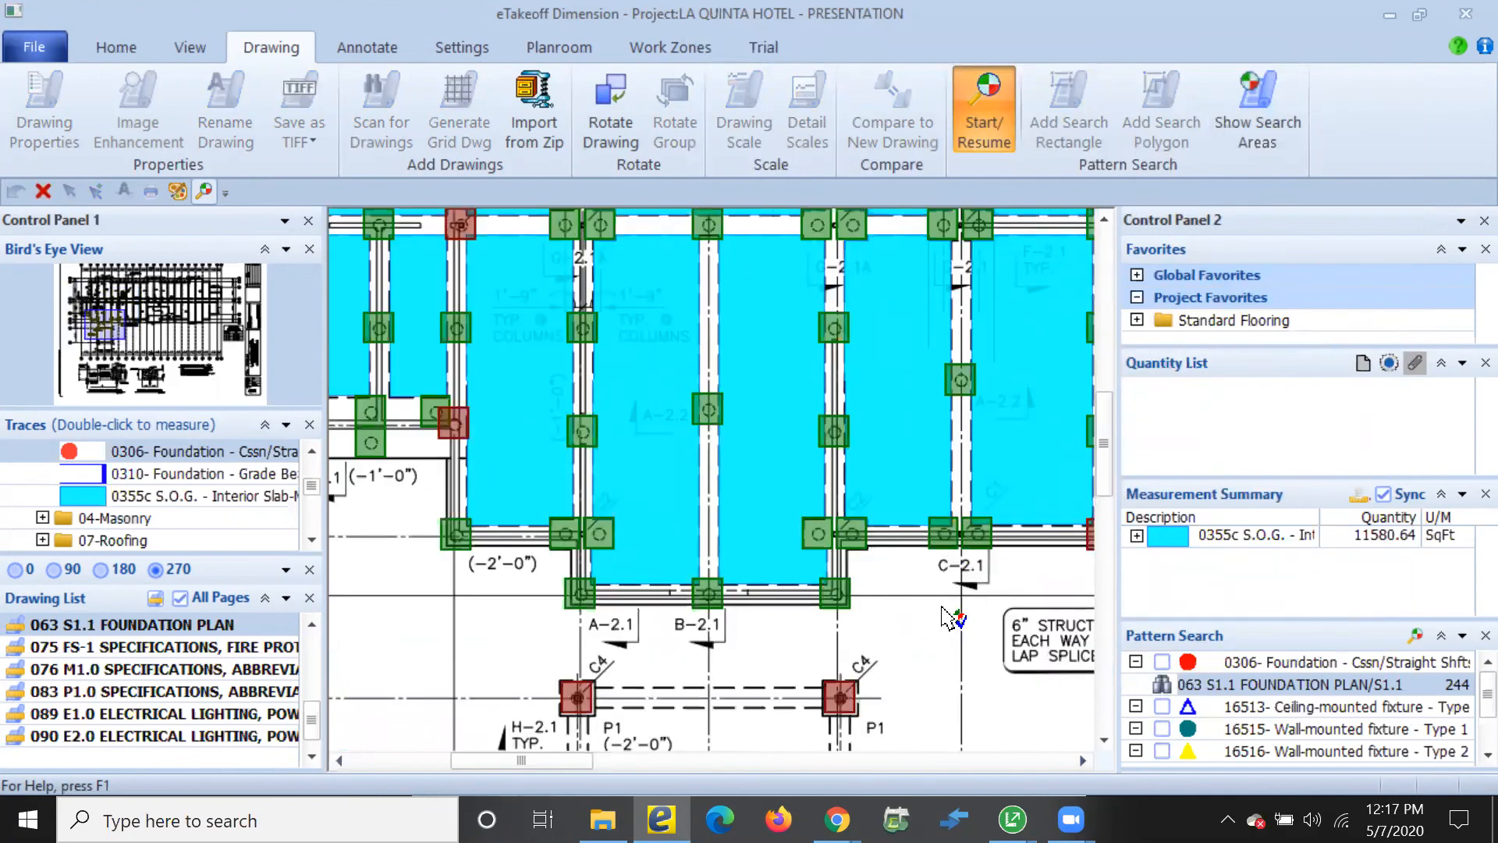
Return to the pattern search review, select all remaining matches through the last one, and save the results as measurements
left_click(985, 124)
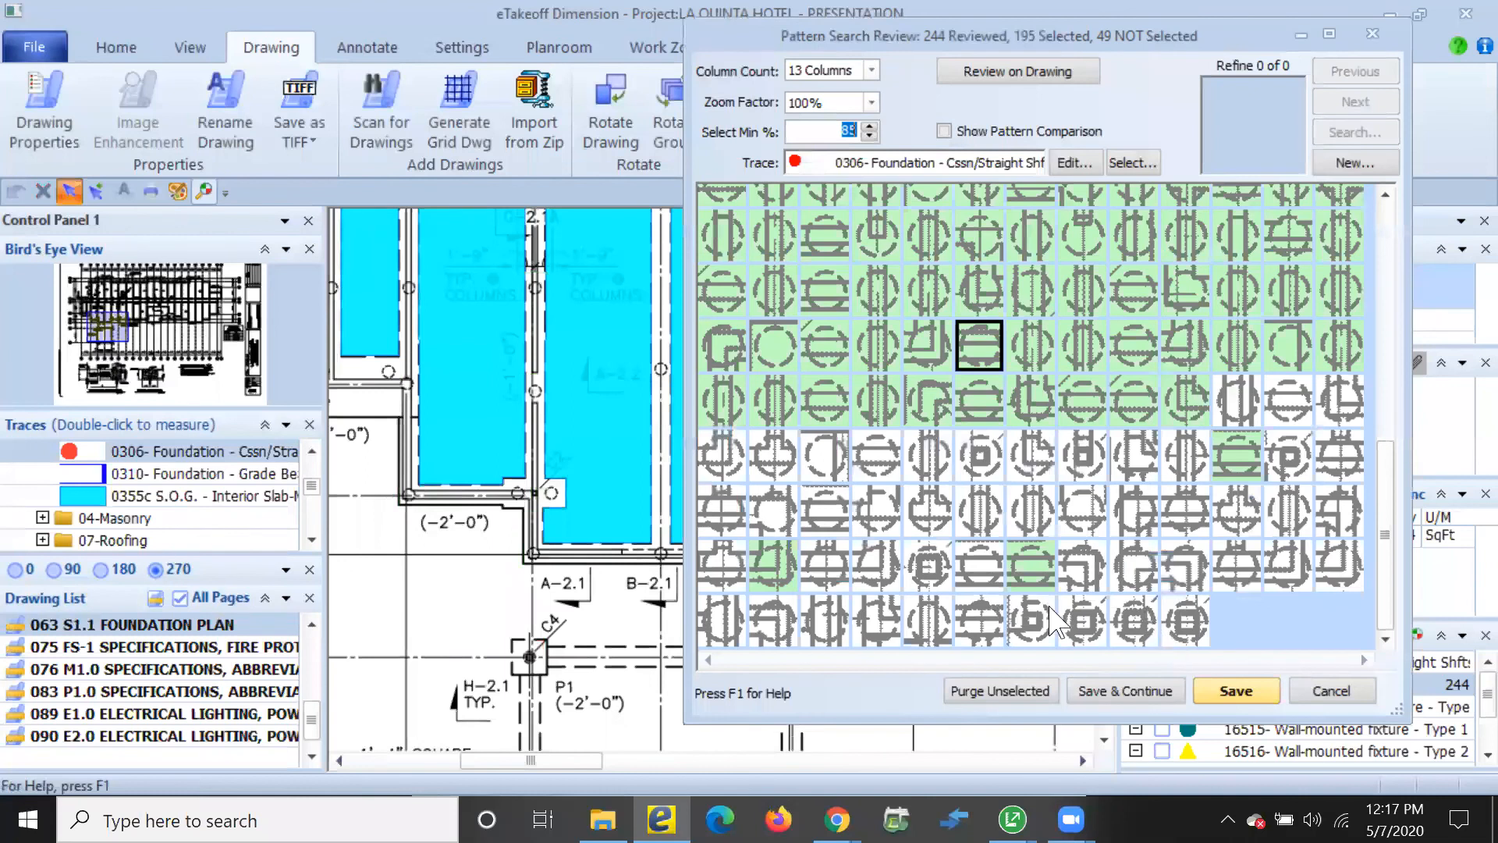
left_click(1185, 621, "shift")
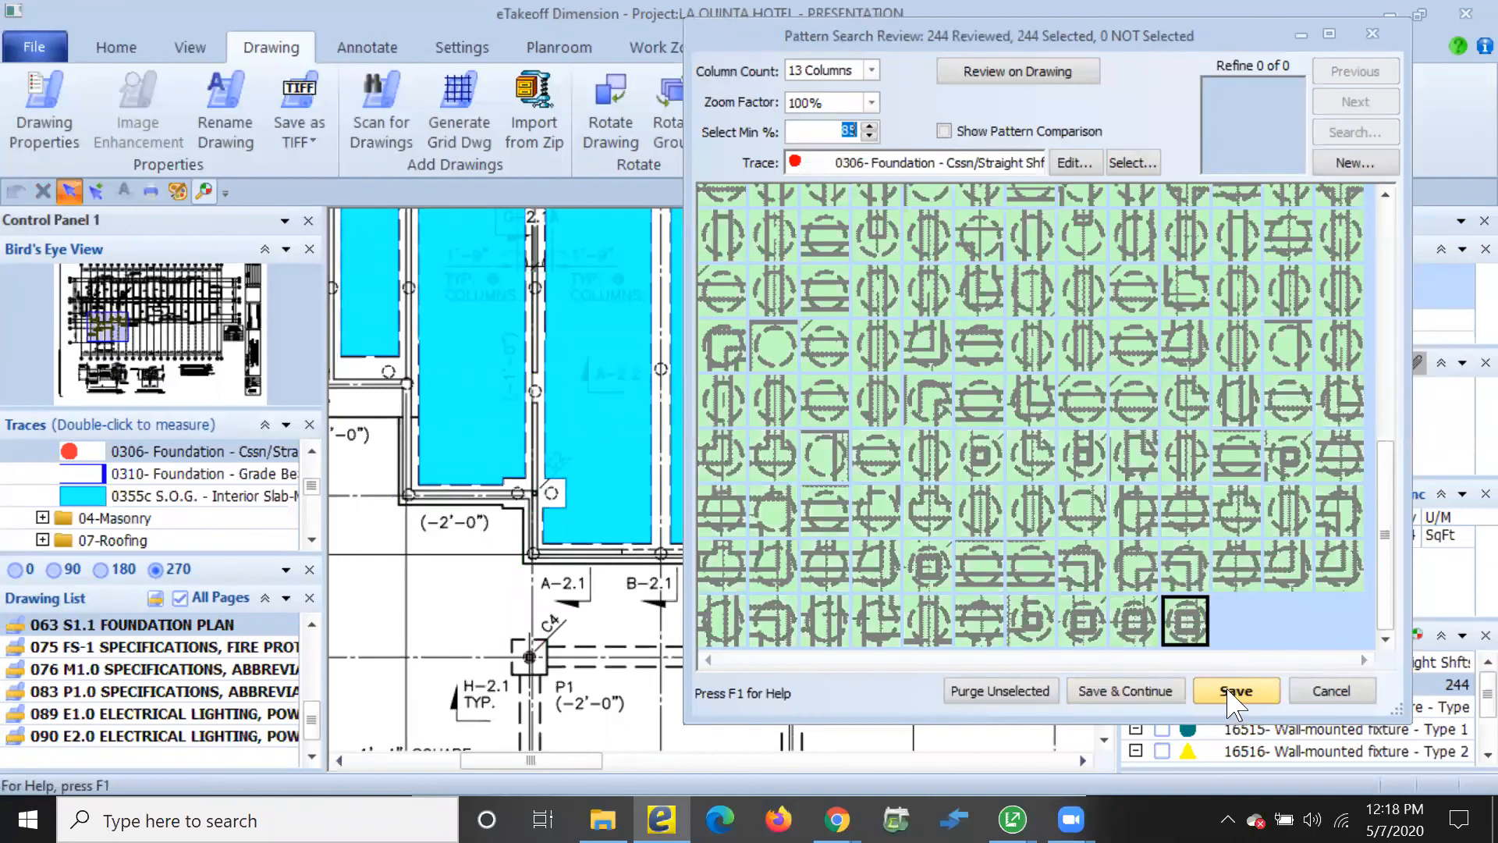
left_click(1230, 691)
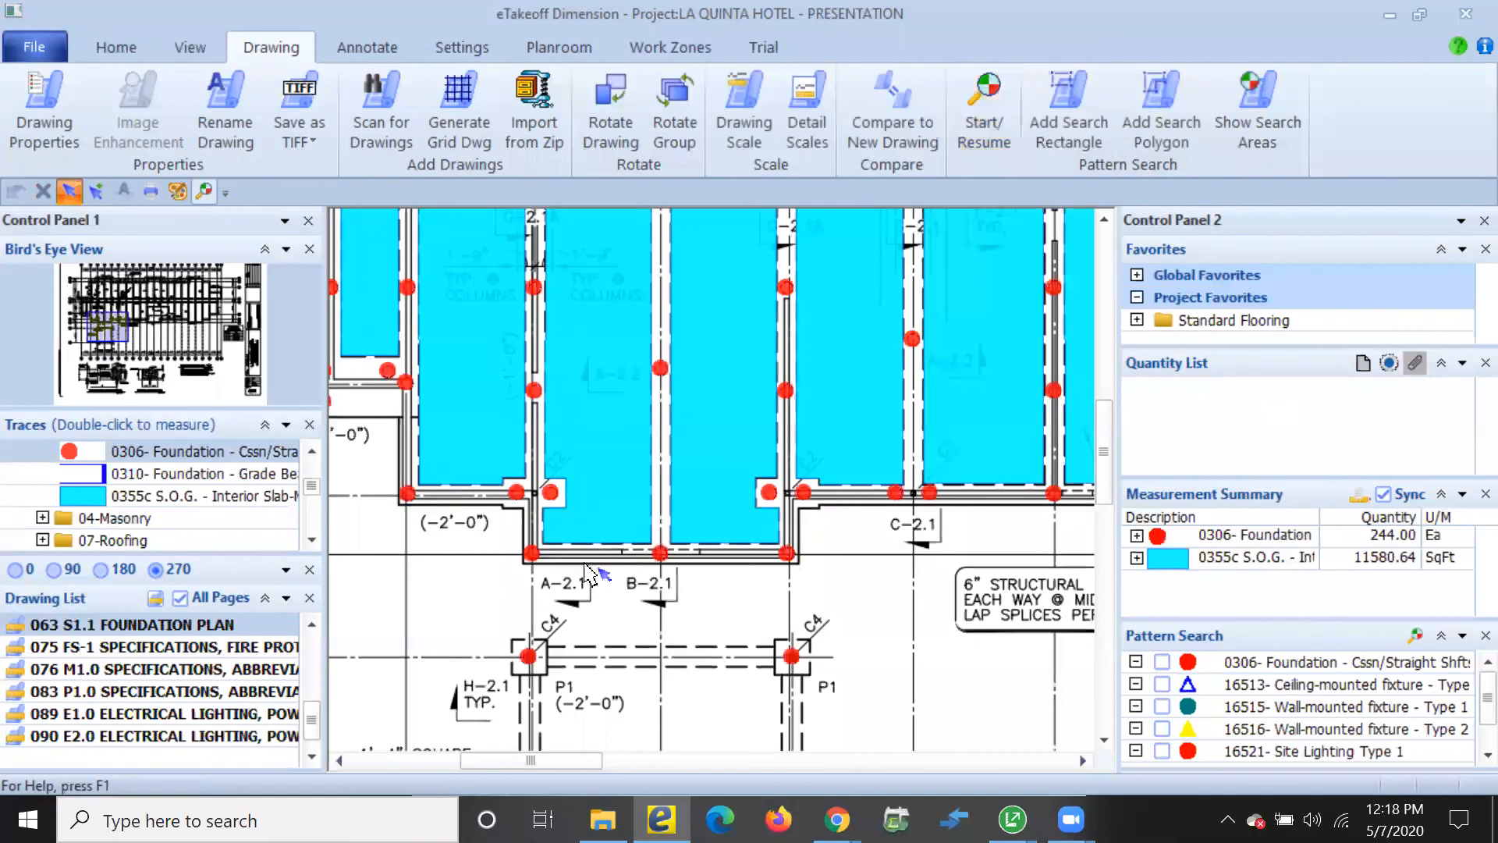
Select the 0306- Foundation - Cssn/Straight Shfts measurement on the plan and enlarge its quantity list to show depth and shaft diameter
left_click(530, 554)
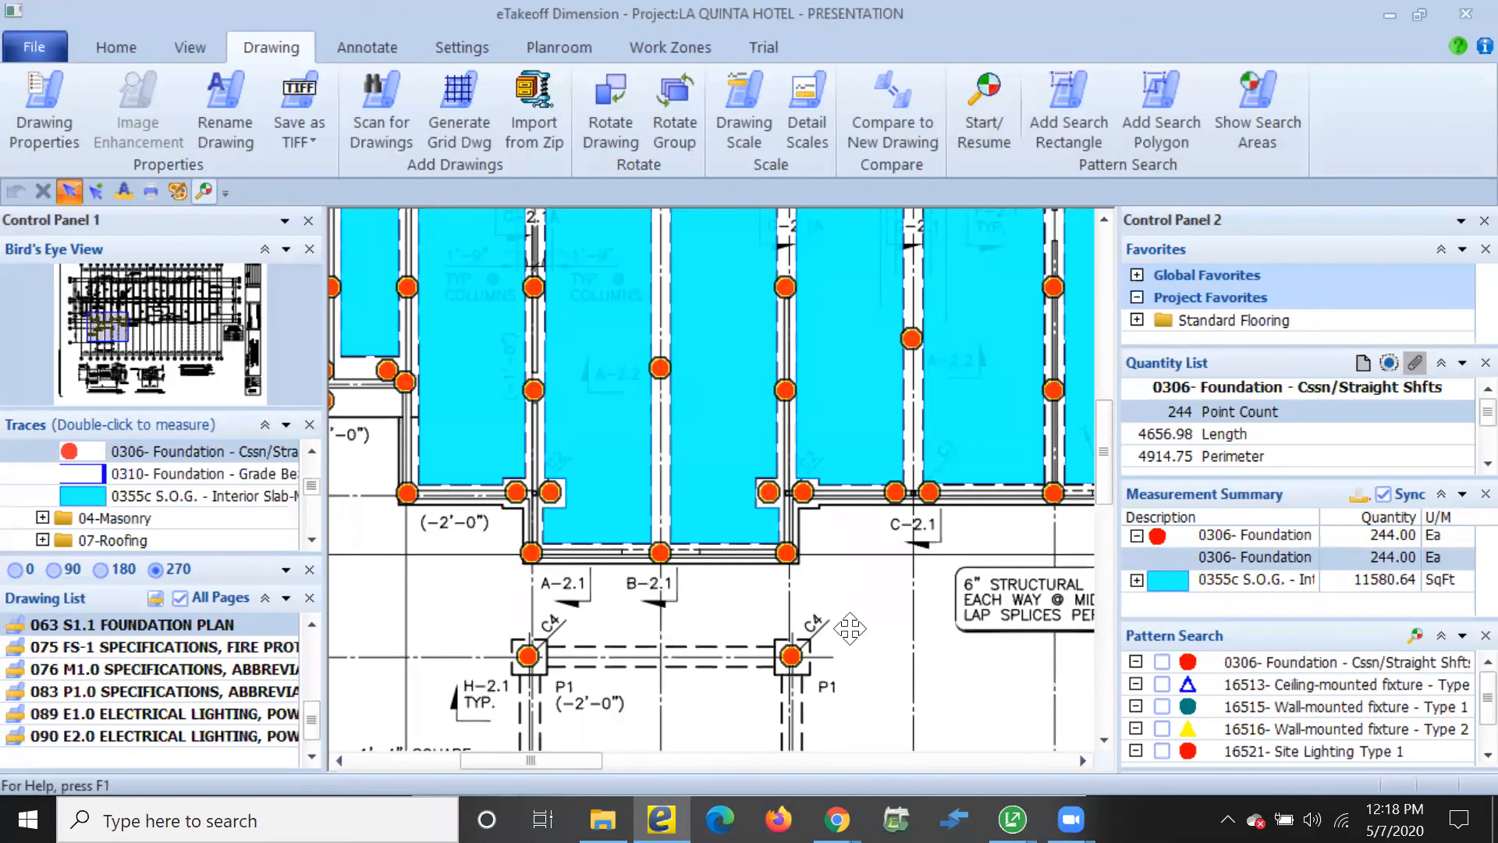
scroll(846, 632, "down", 2)
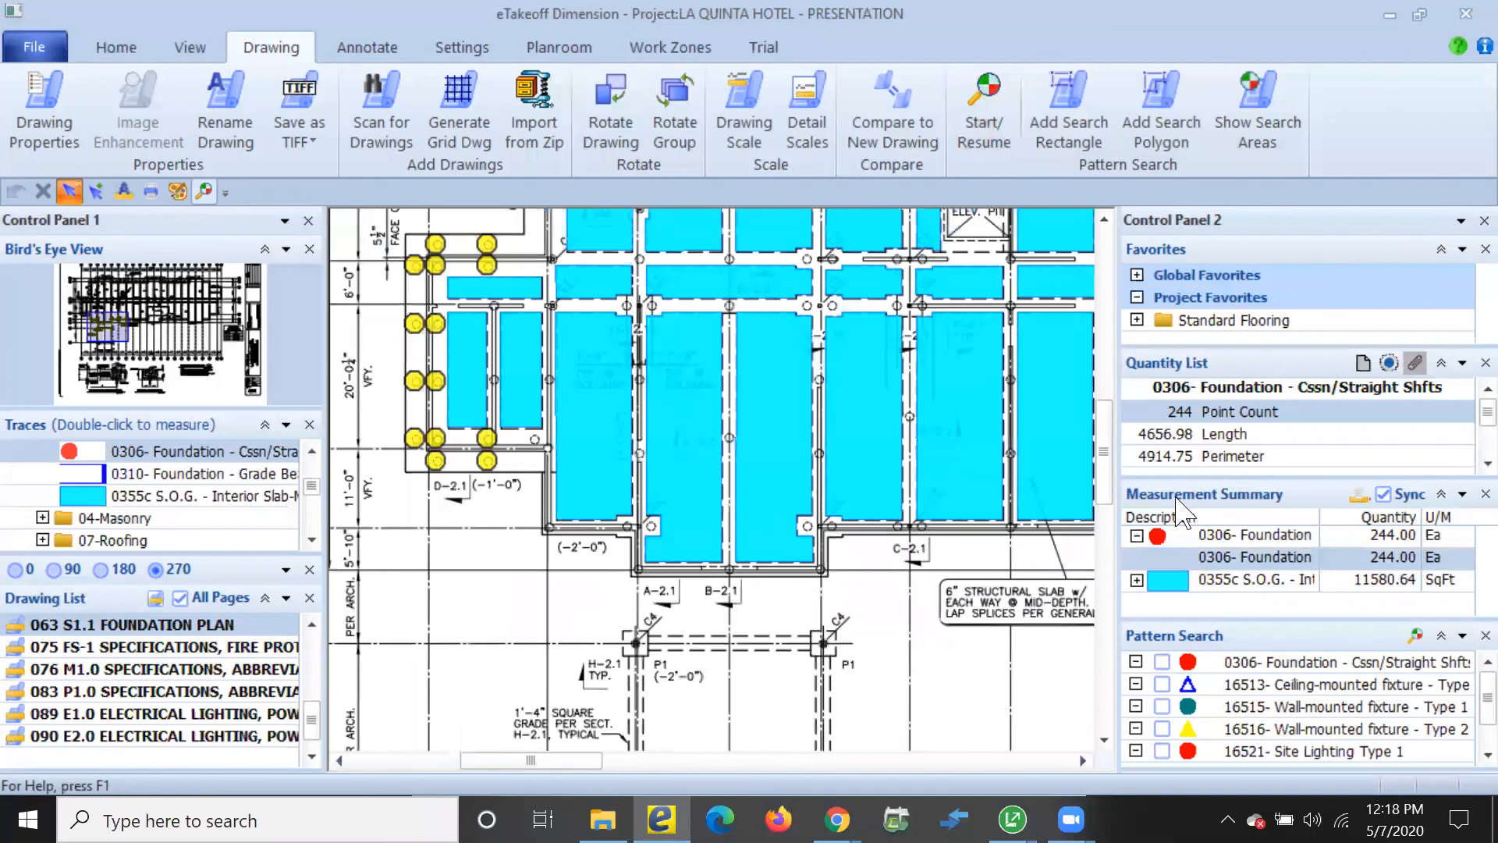
left_click(1211, 465)
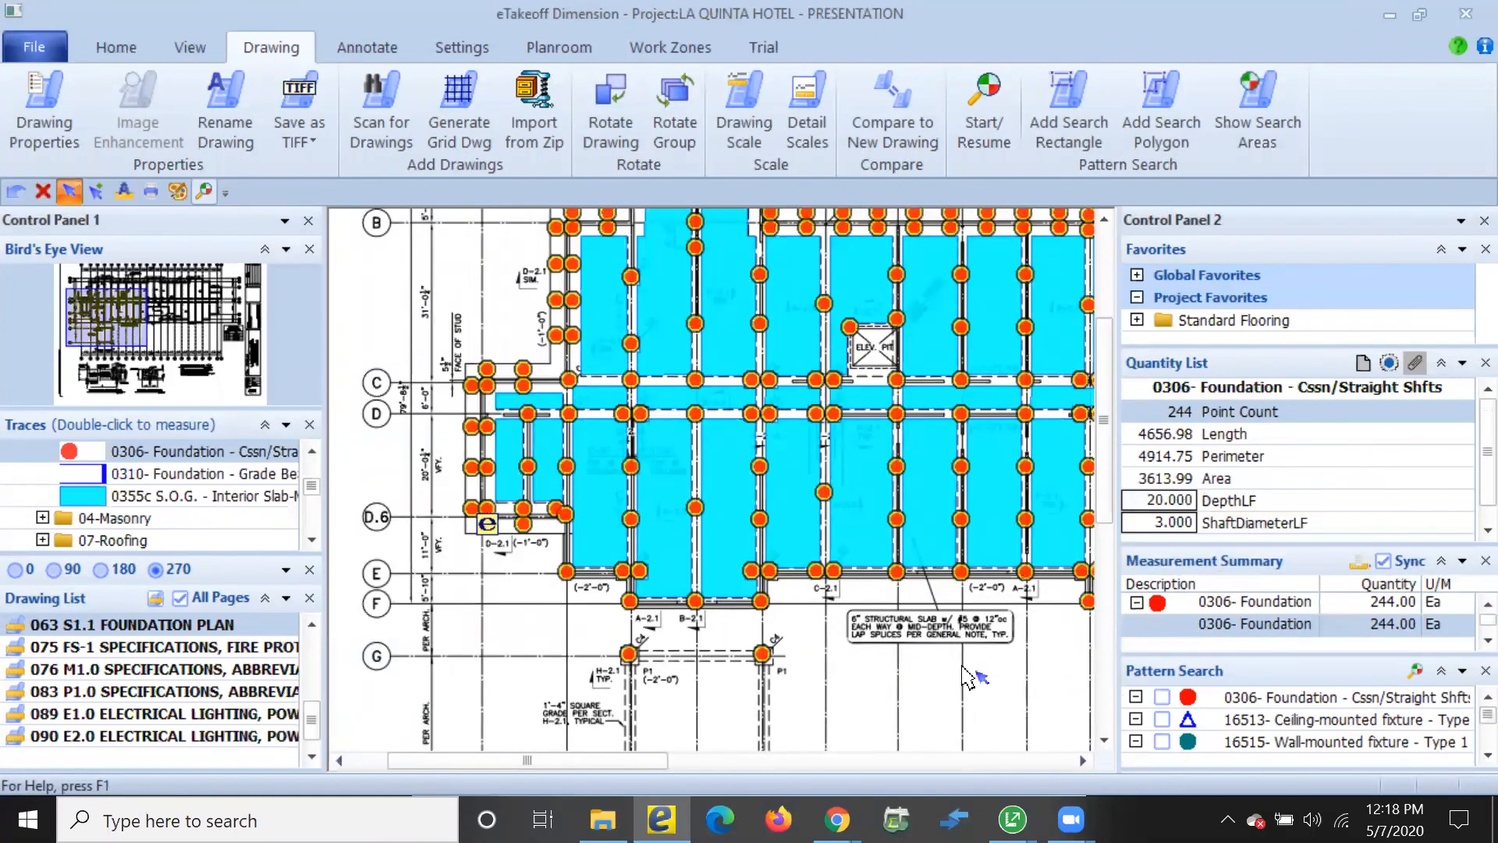
Switch to the Sage 100 9-5 Takeoffs window and add assembly 224, !24" Pier & Footing, below the existing takeoff rows
left_click(1013, 819)
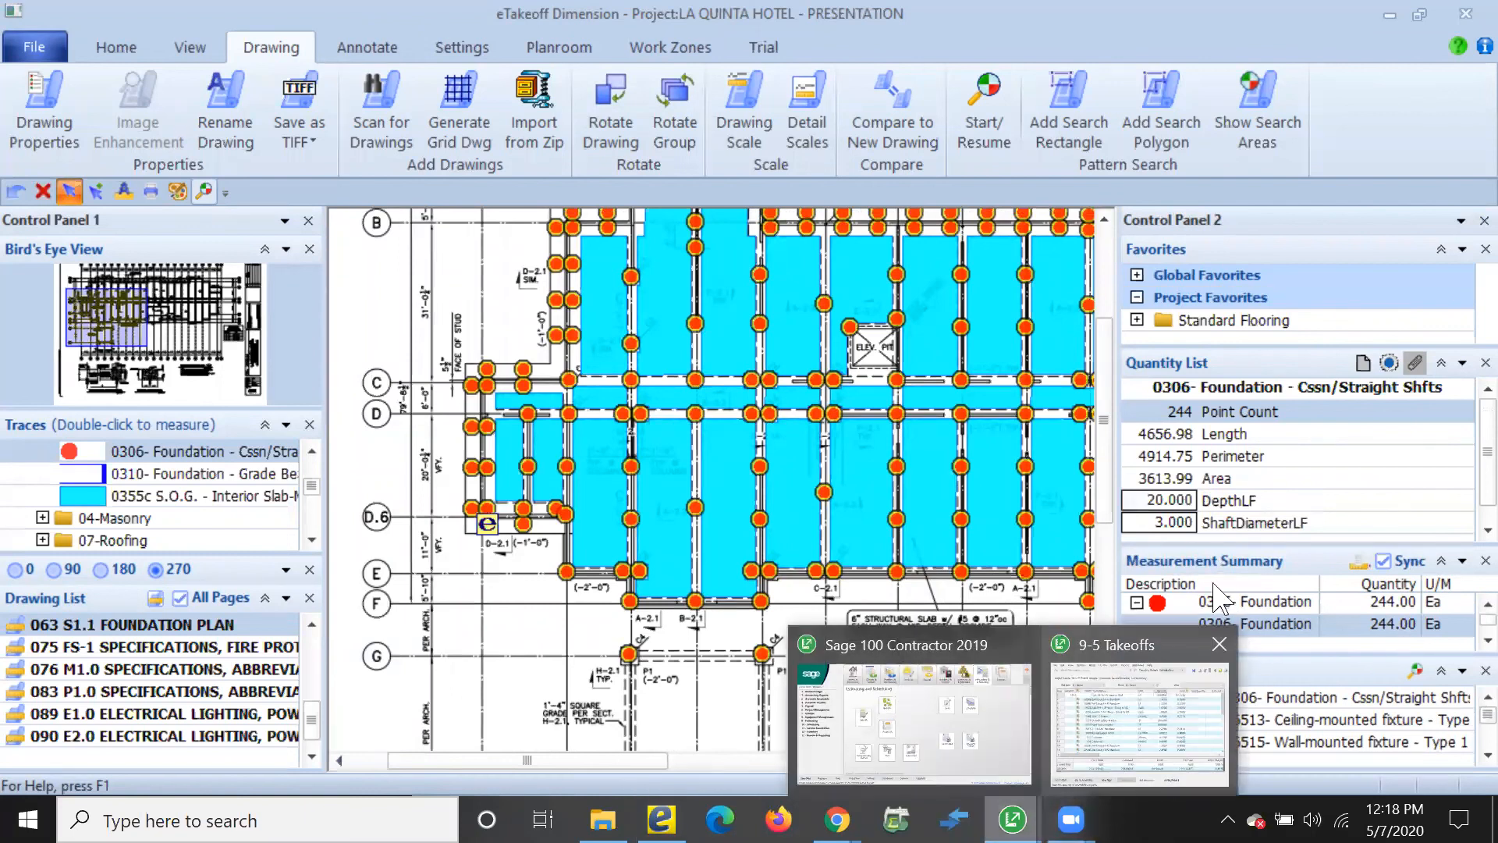
scroll(718, 476, "down", 8)
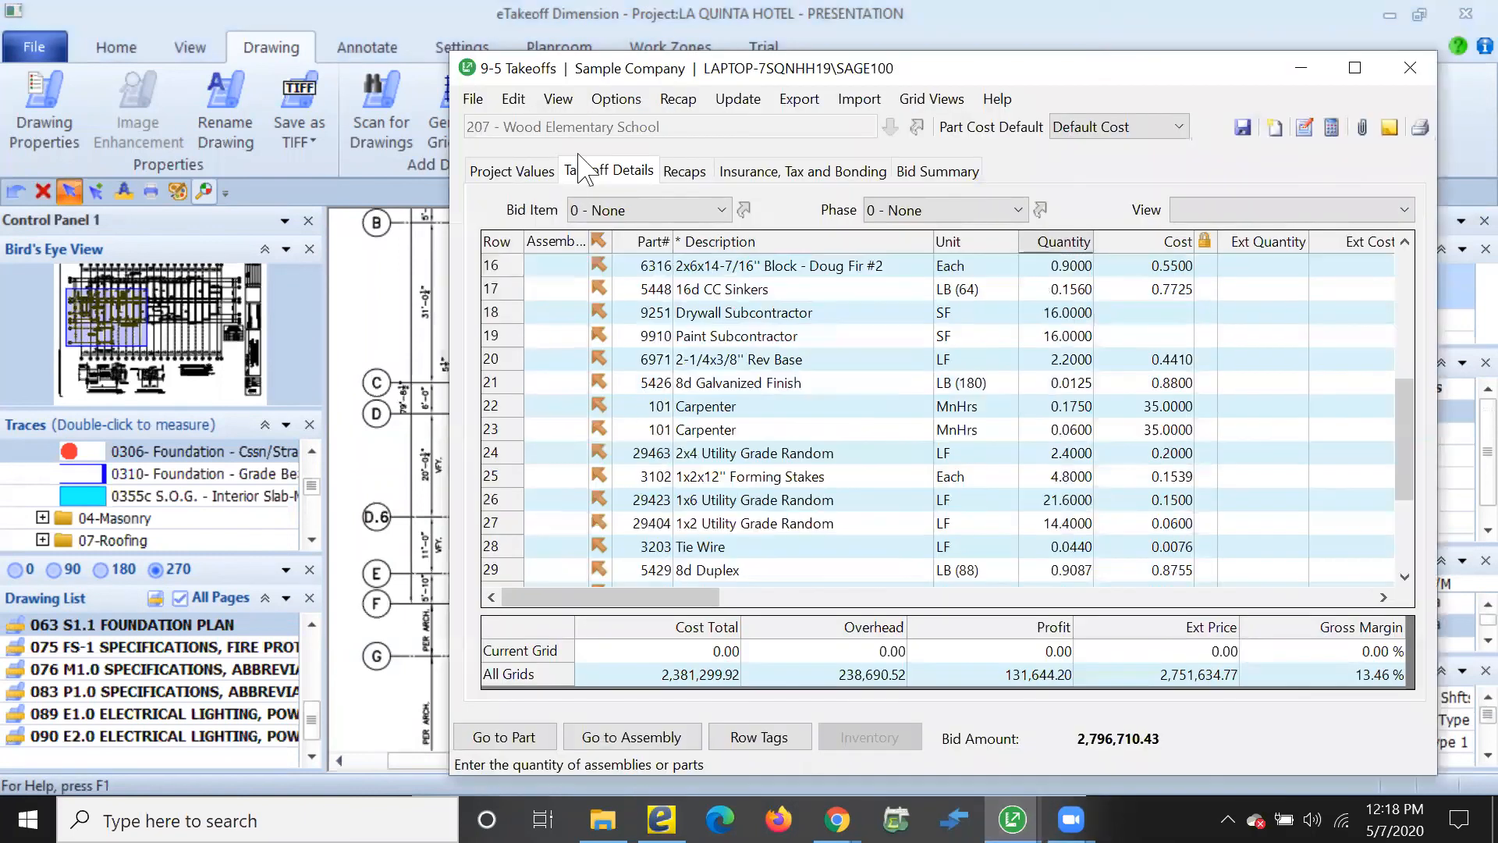
left_click(555, 572)
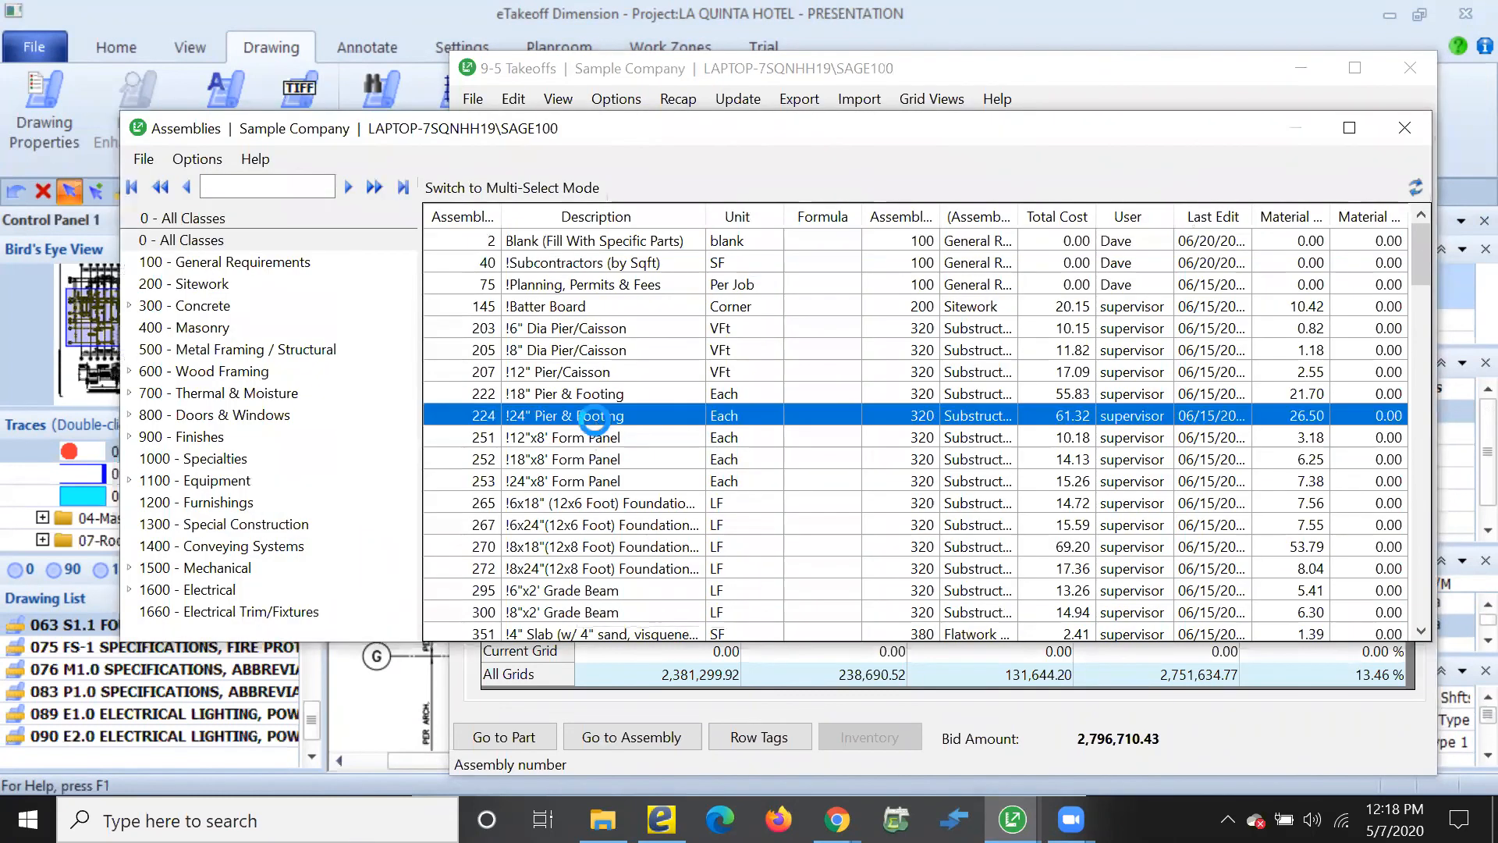
key("Escape")
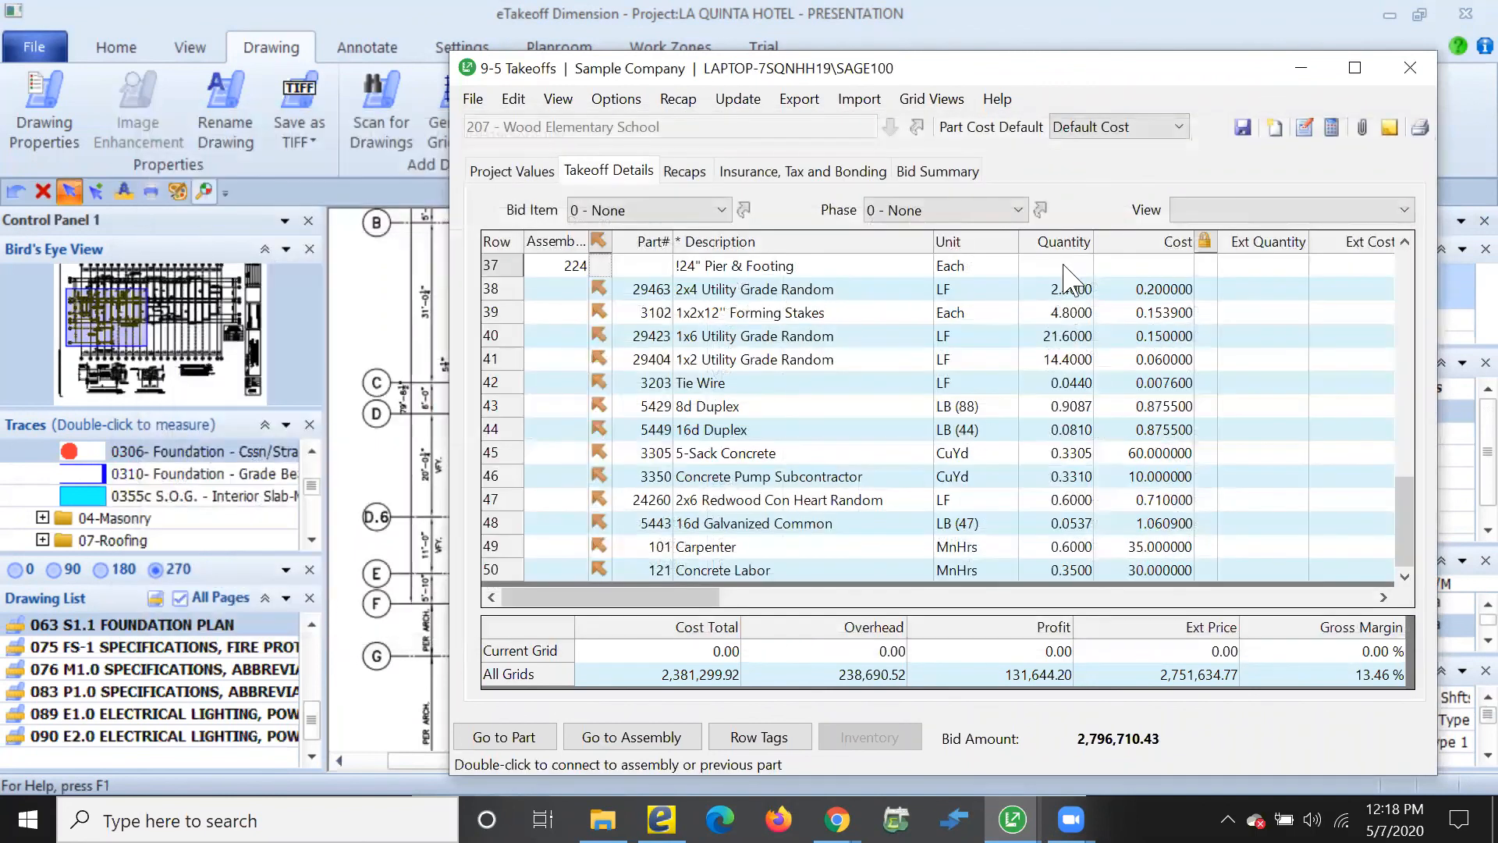
Grab the eTakeoff quantity for the !24" Pier & Footing assembly from the foundation shaft point count and return it to the estimate
left_click(1064, 267)
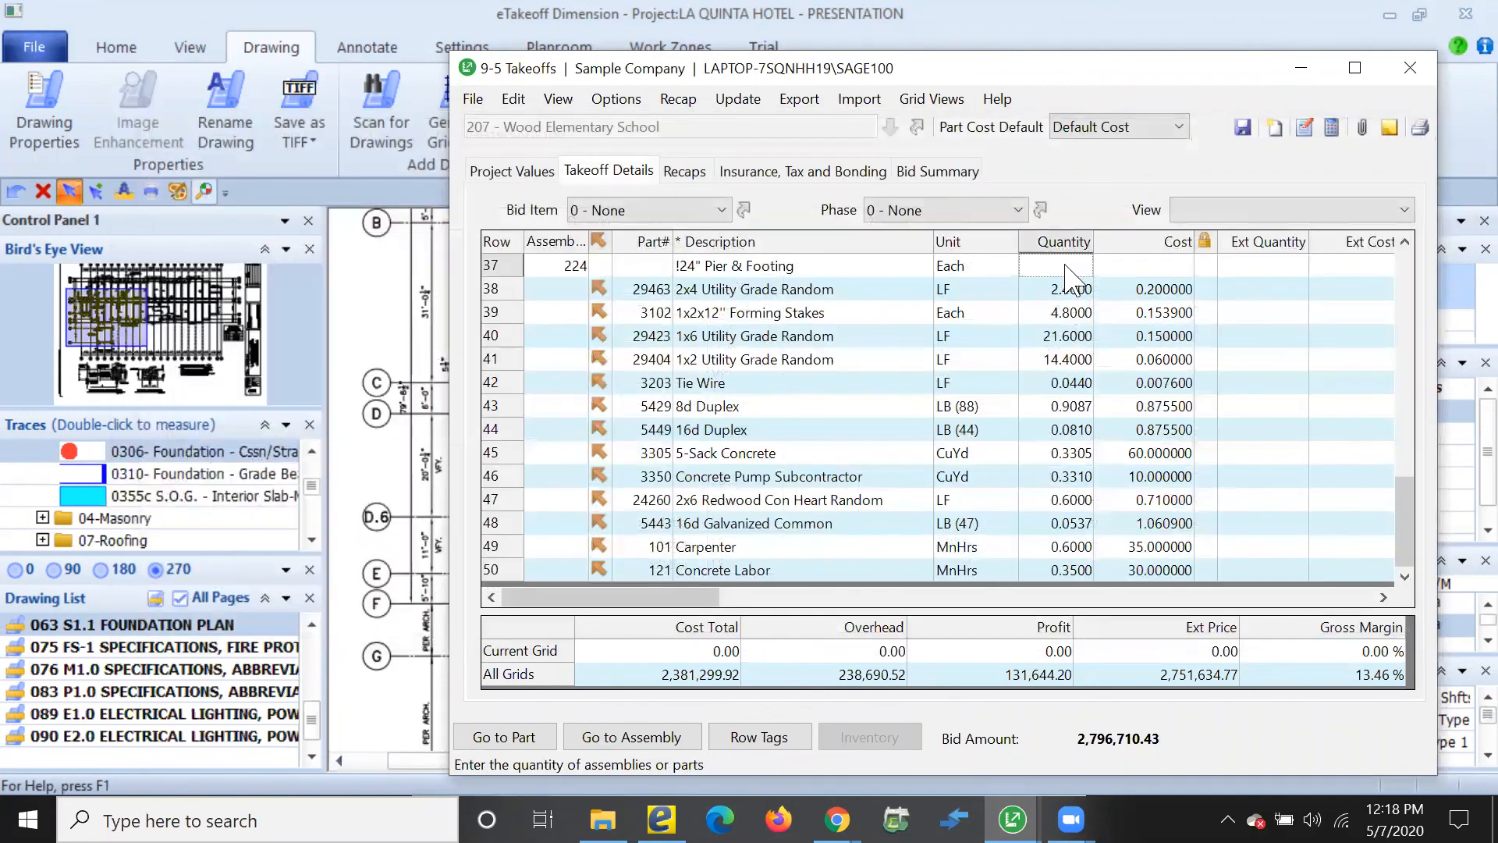
right_click(1065, 266)
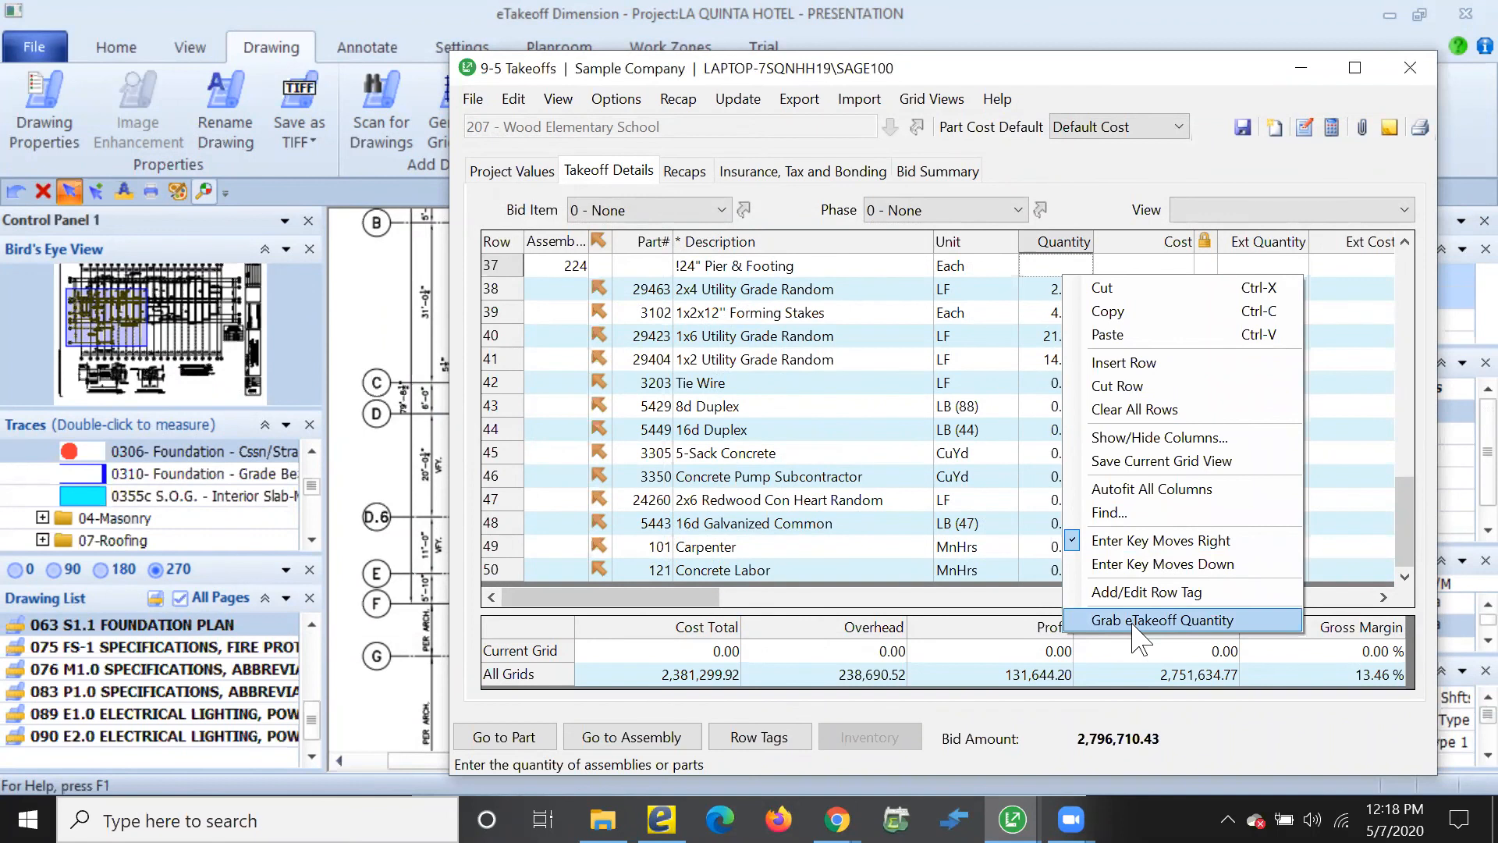
left_click(1134, 623)
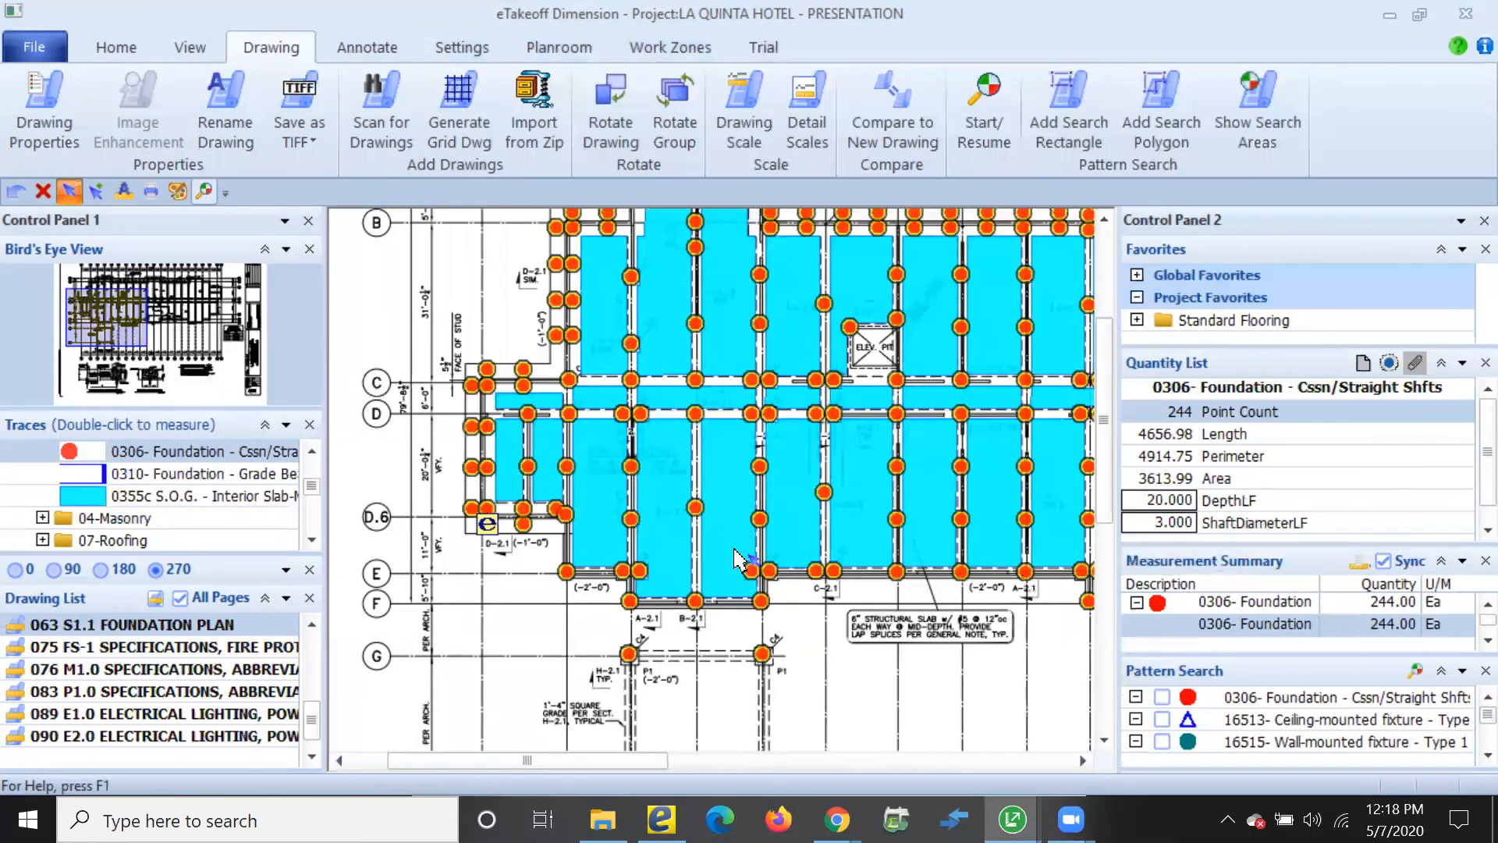
left_click(567, 574)
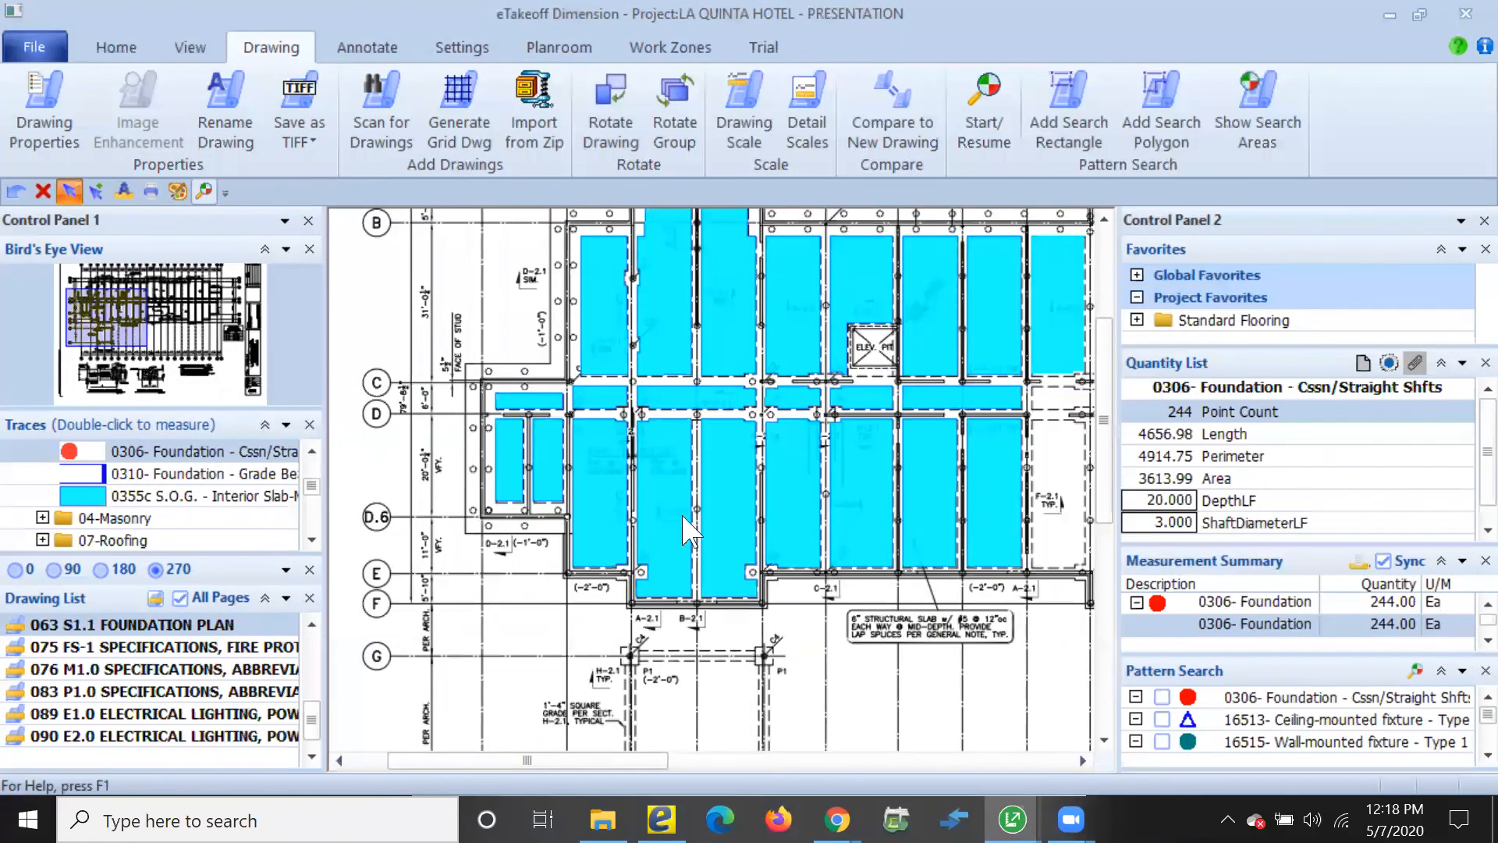
right_click(700, 193)
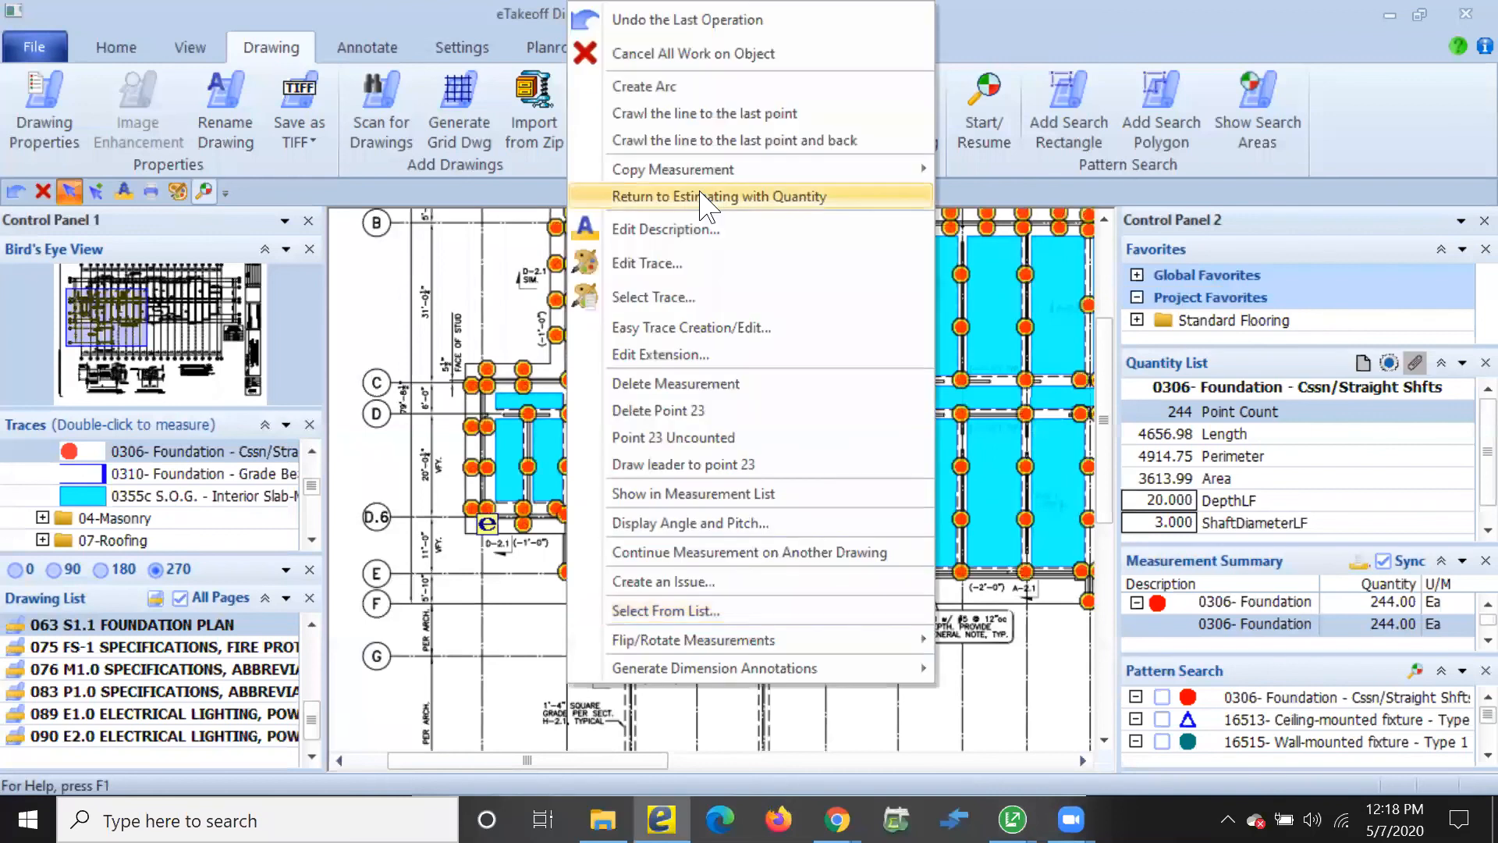
left_click(699, 195)
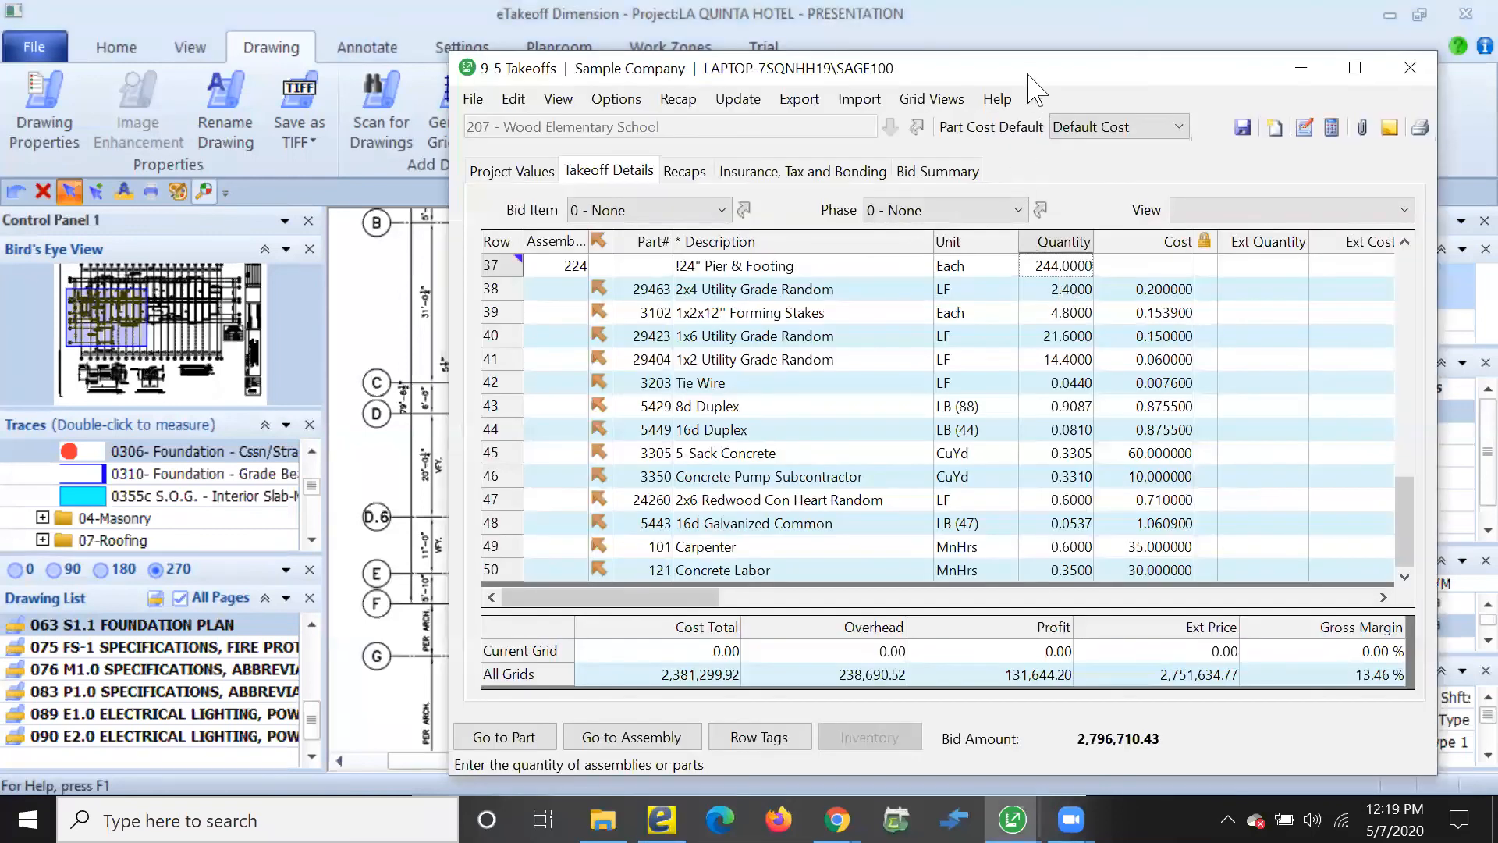
Recalculate the takeoff and review the extended quantities and costs of the wall and pier assemblies
left_click_drag(1260, 78, 1028, 74)
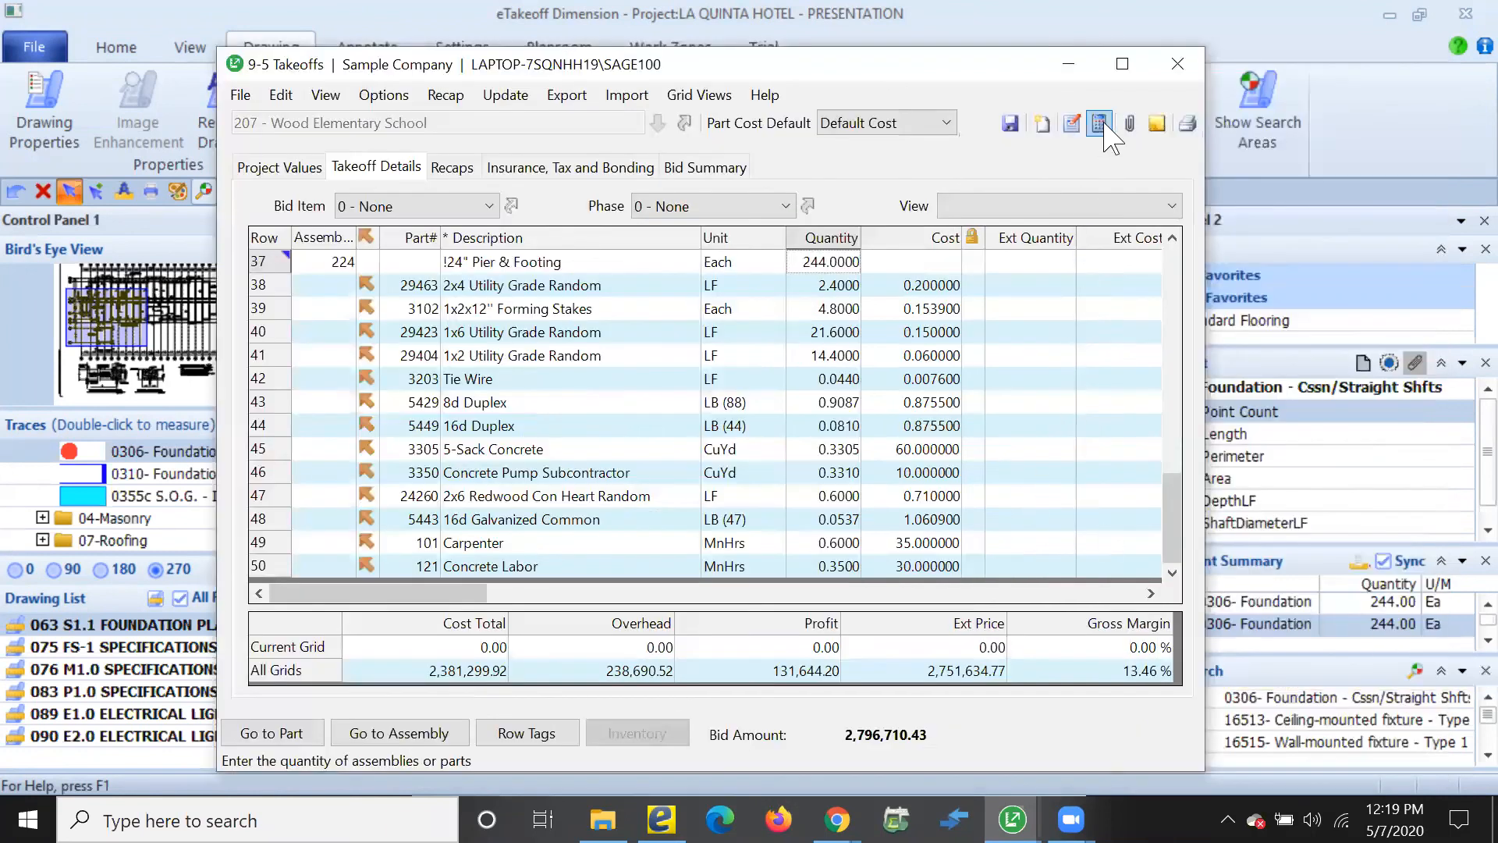
left_click(1100, 123)
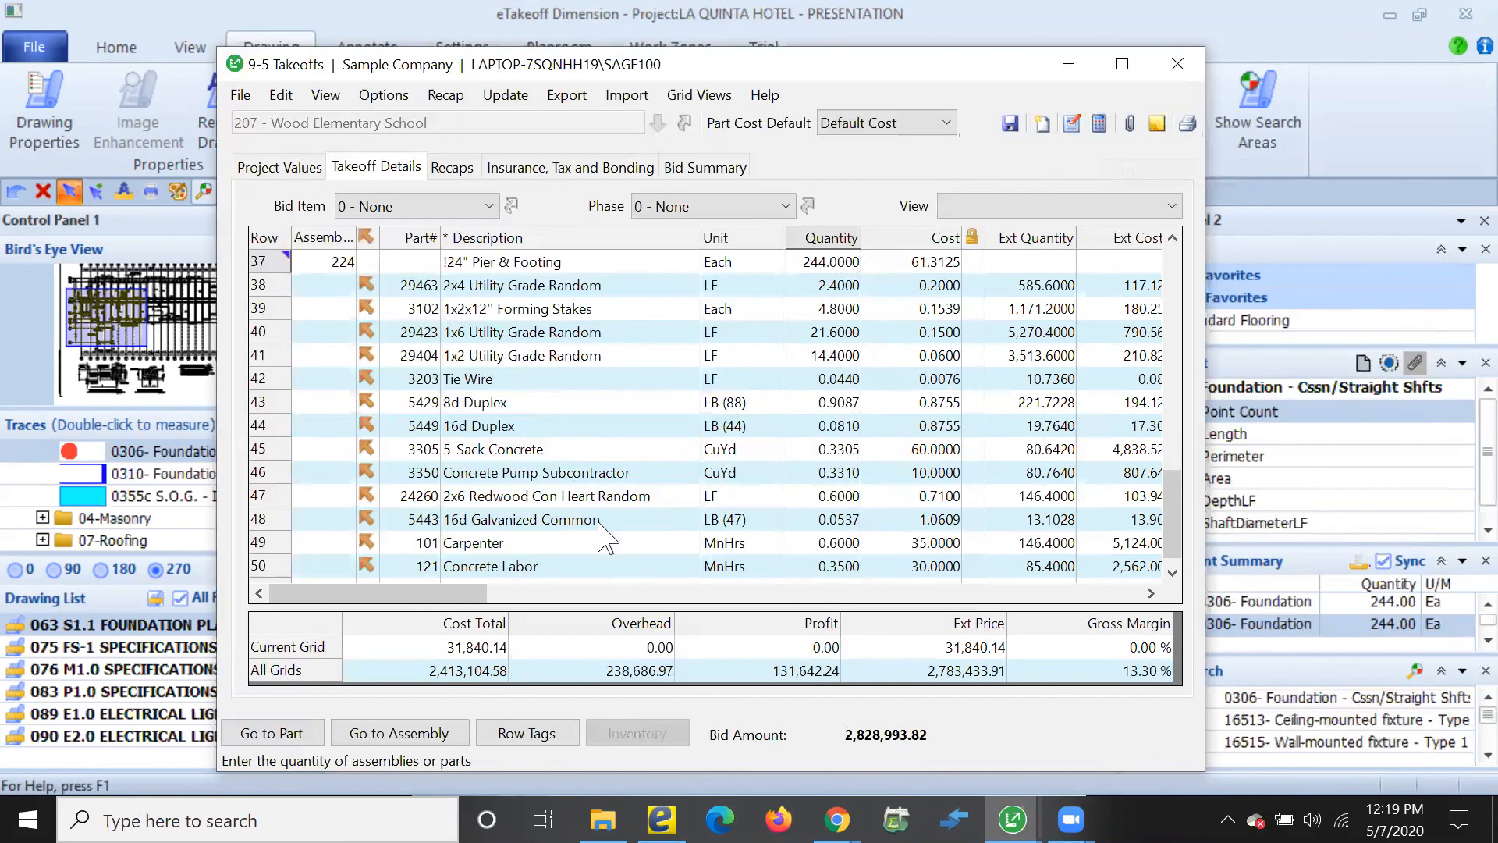
scroll(605, 531, "up", 2)
scroll(609, 533, "up", 10)
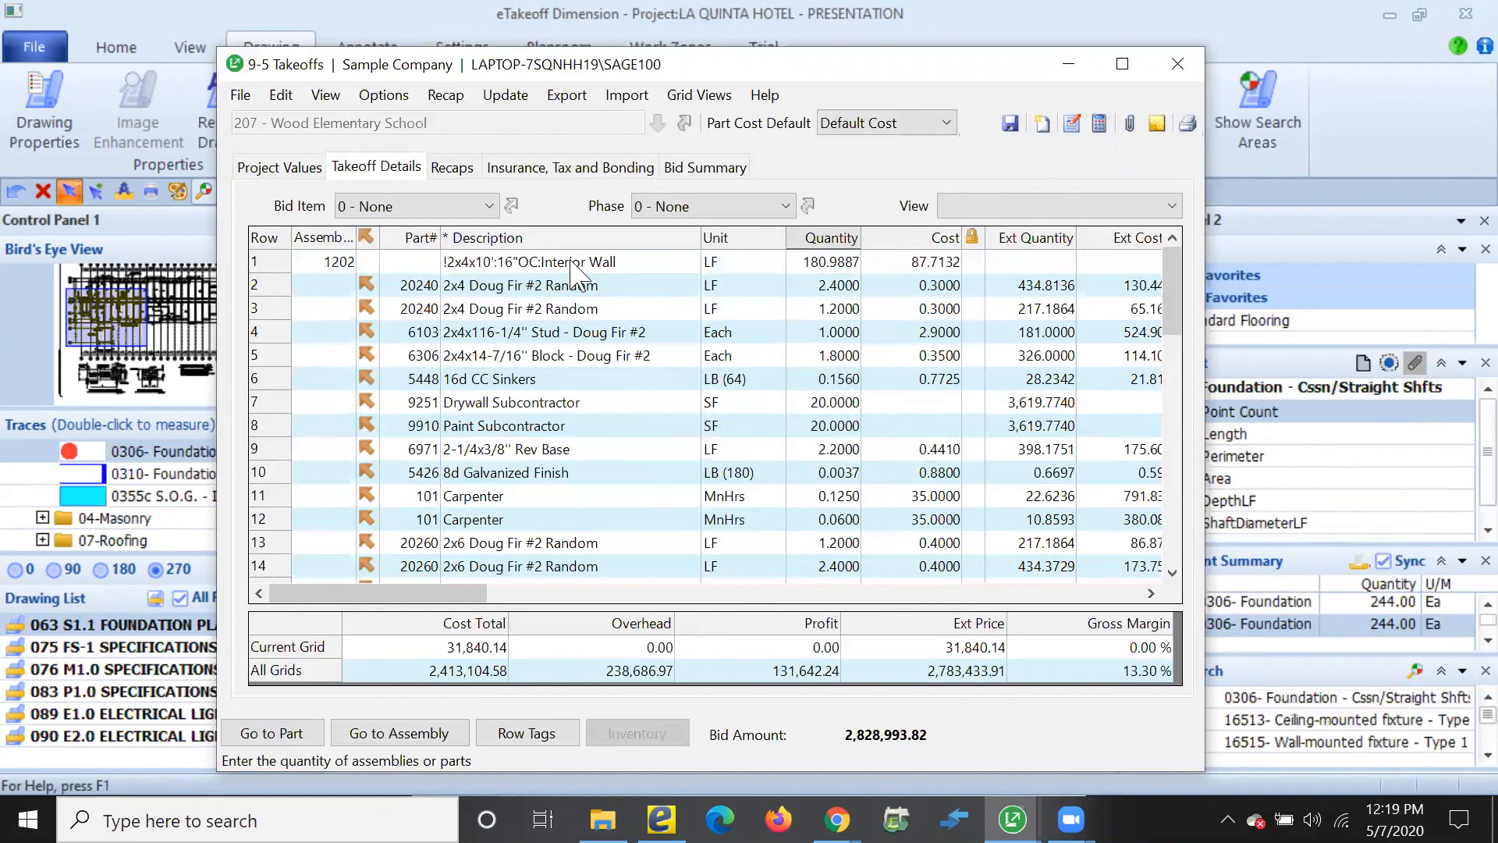
scroll(889, 468, "down", 7)
scroll(967, 511, "down", 5)
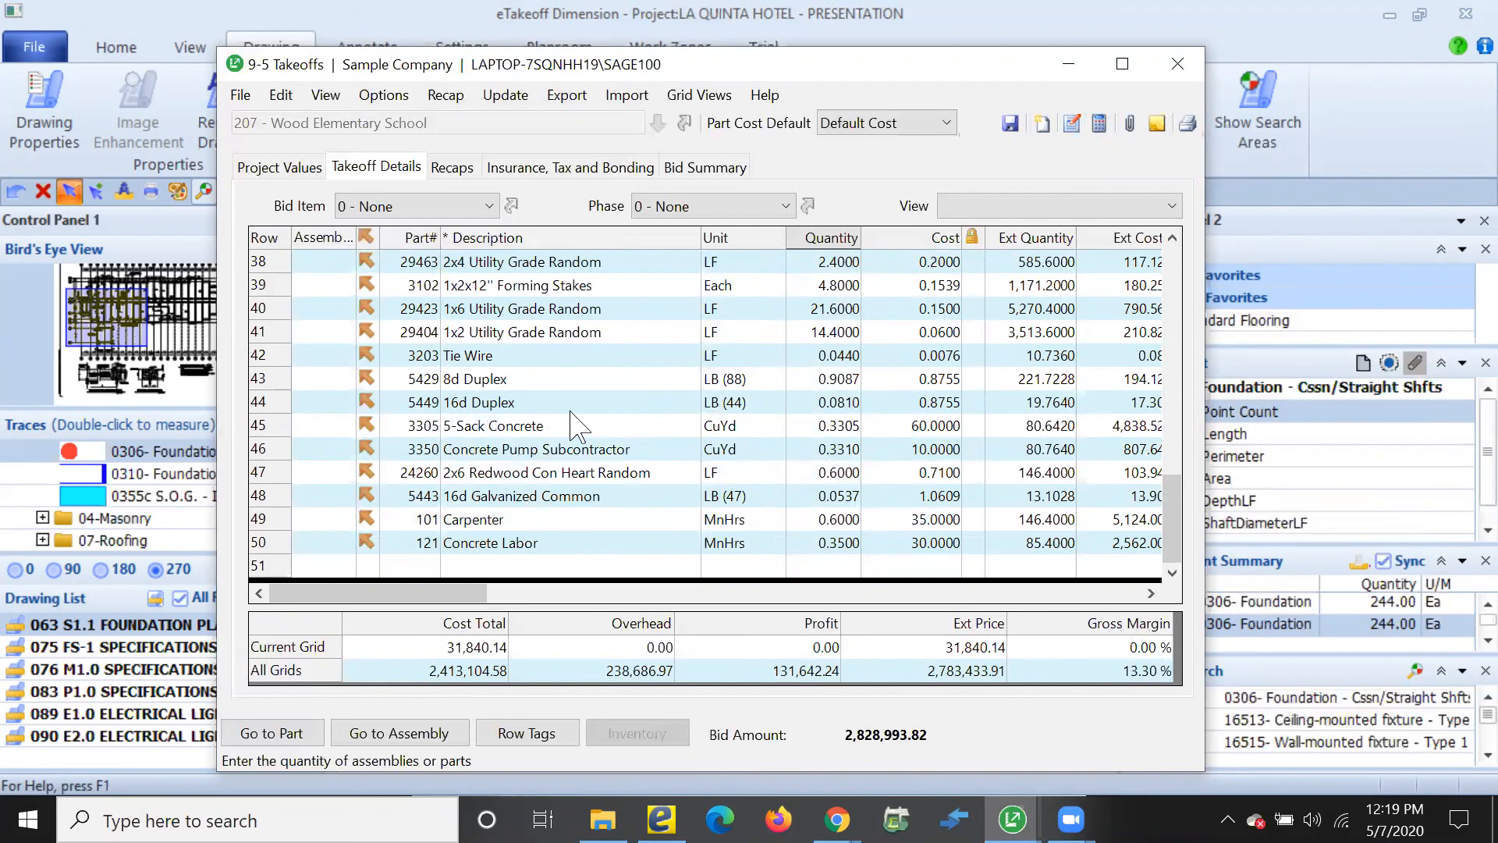
scroll(578, 425, "up", 1)
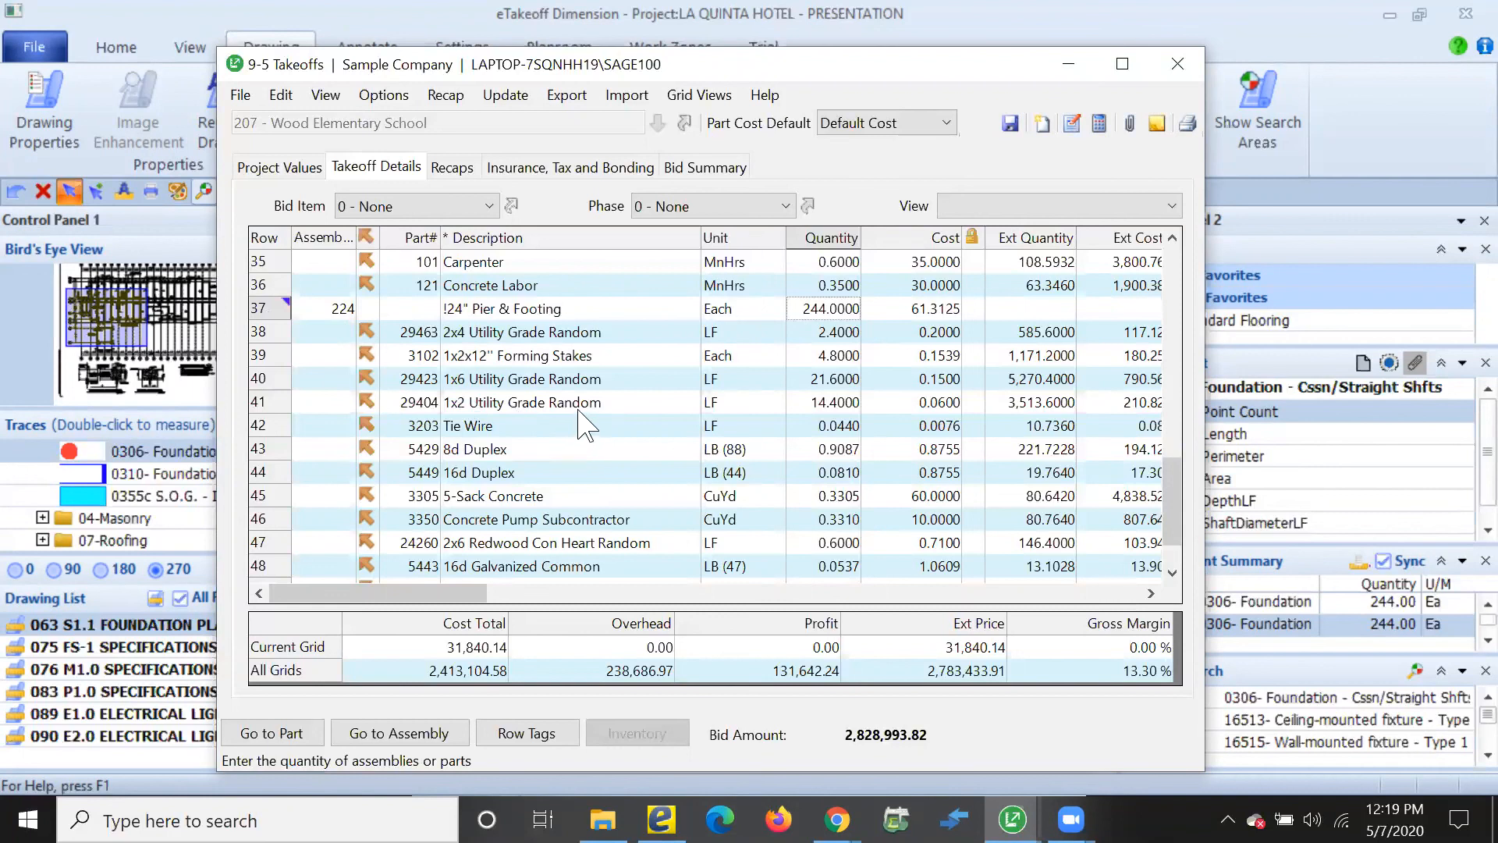
View the eTakeoff source of the !24" Pier & Footing quantity on the foundation plan, and return to the Sage takeoff
right_click(850, 319)
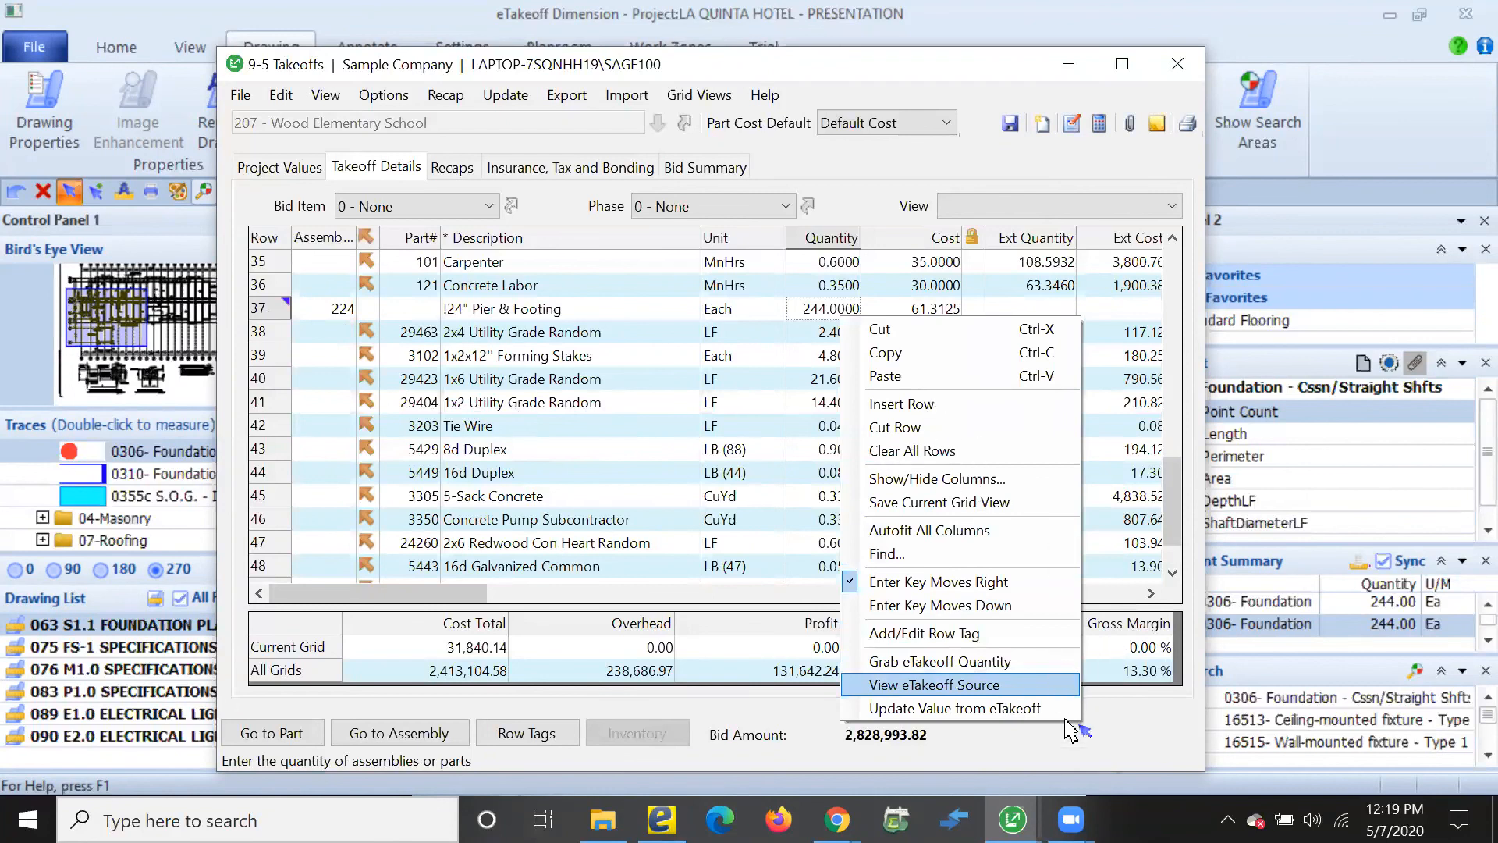
left_click(1061, 684)
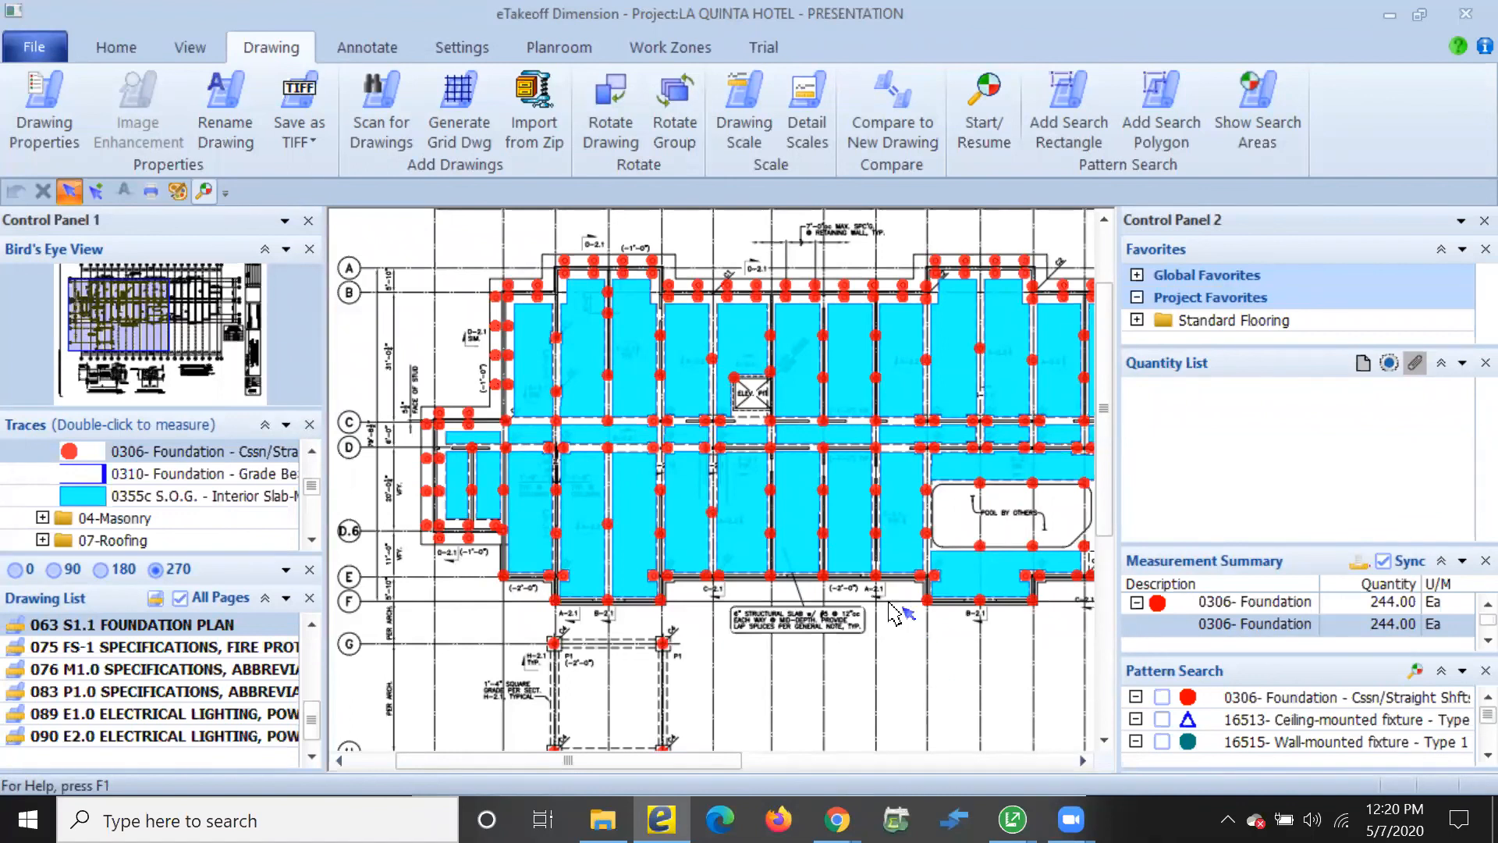
mouse_move(1012, 819)
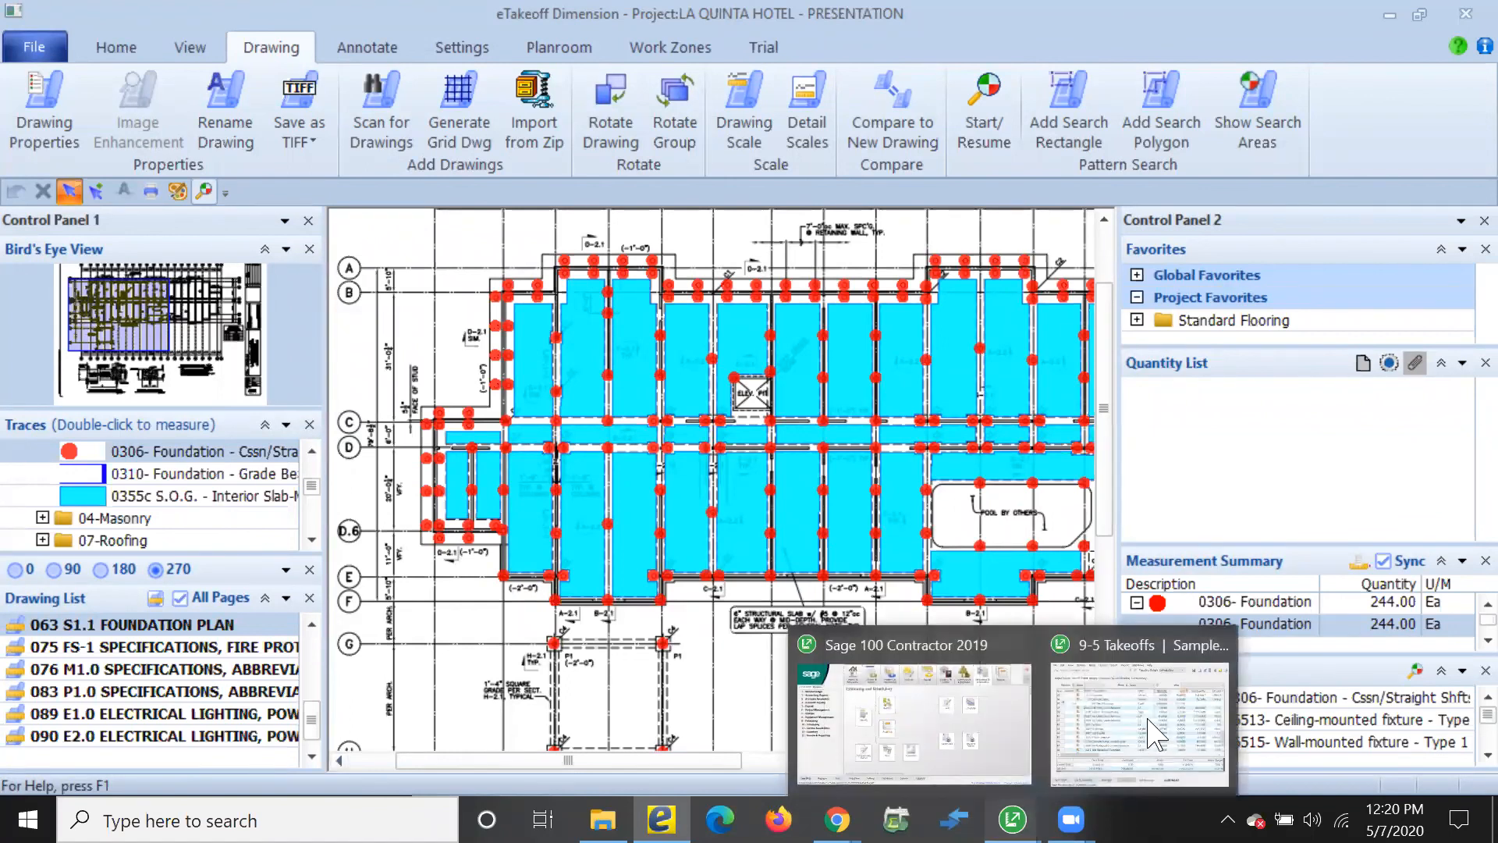
left_click(1154, 729)
scroll(595, 503, "down", 1)
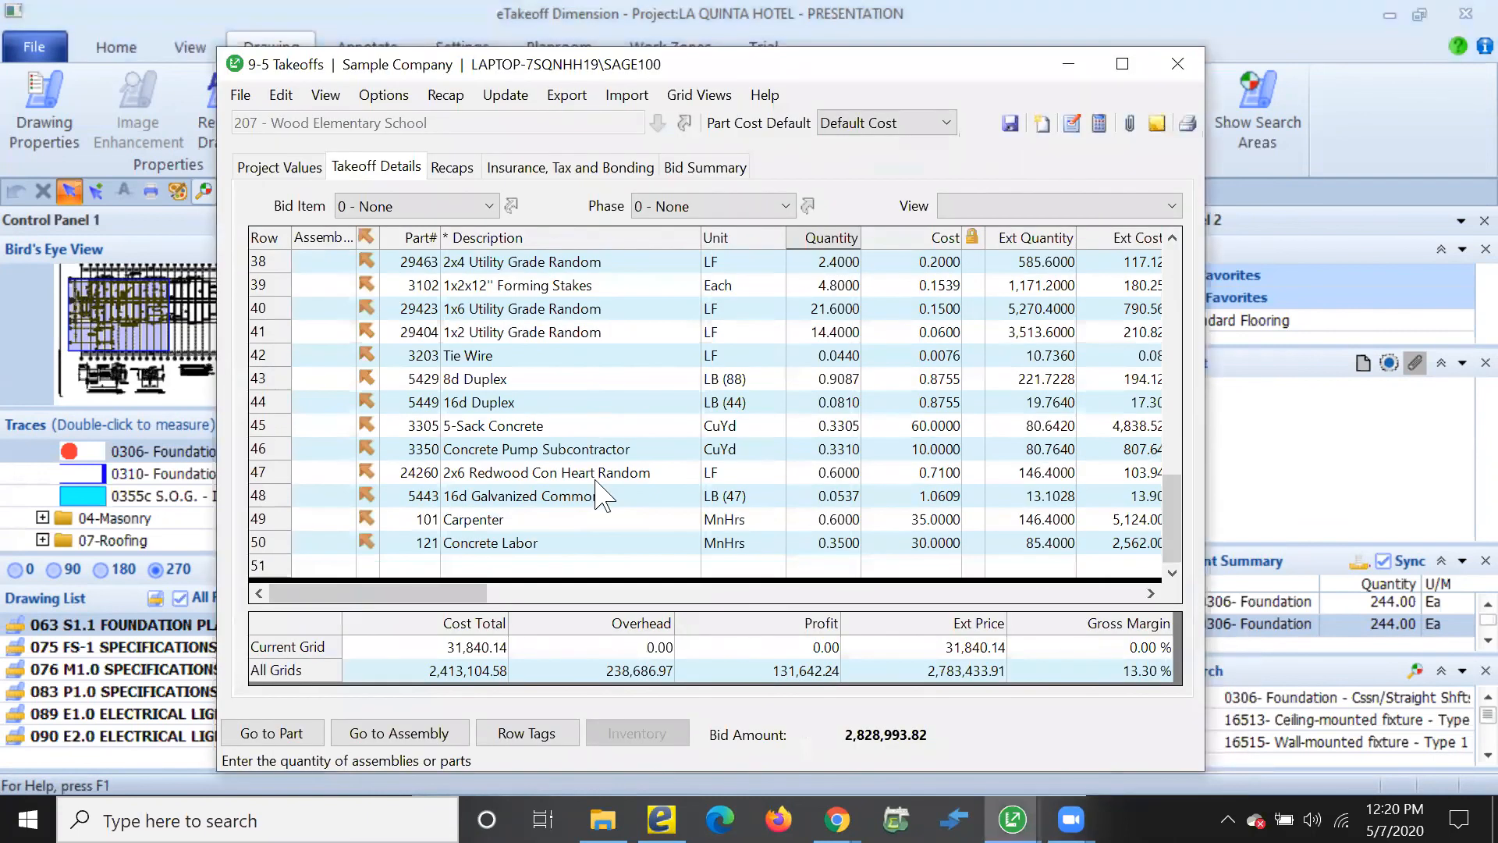
Switch back to eTakeoff Dimension, open drawing 005 A1.2 2ND FLOOR PLAN, and display the Measurement List
left_click(1065, 65)
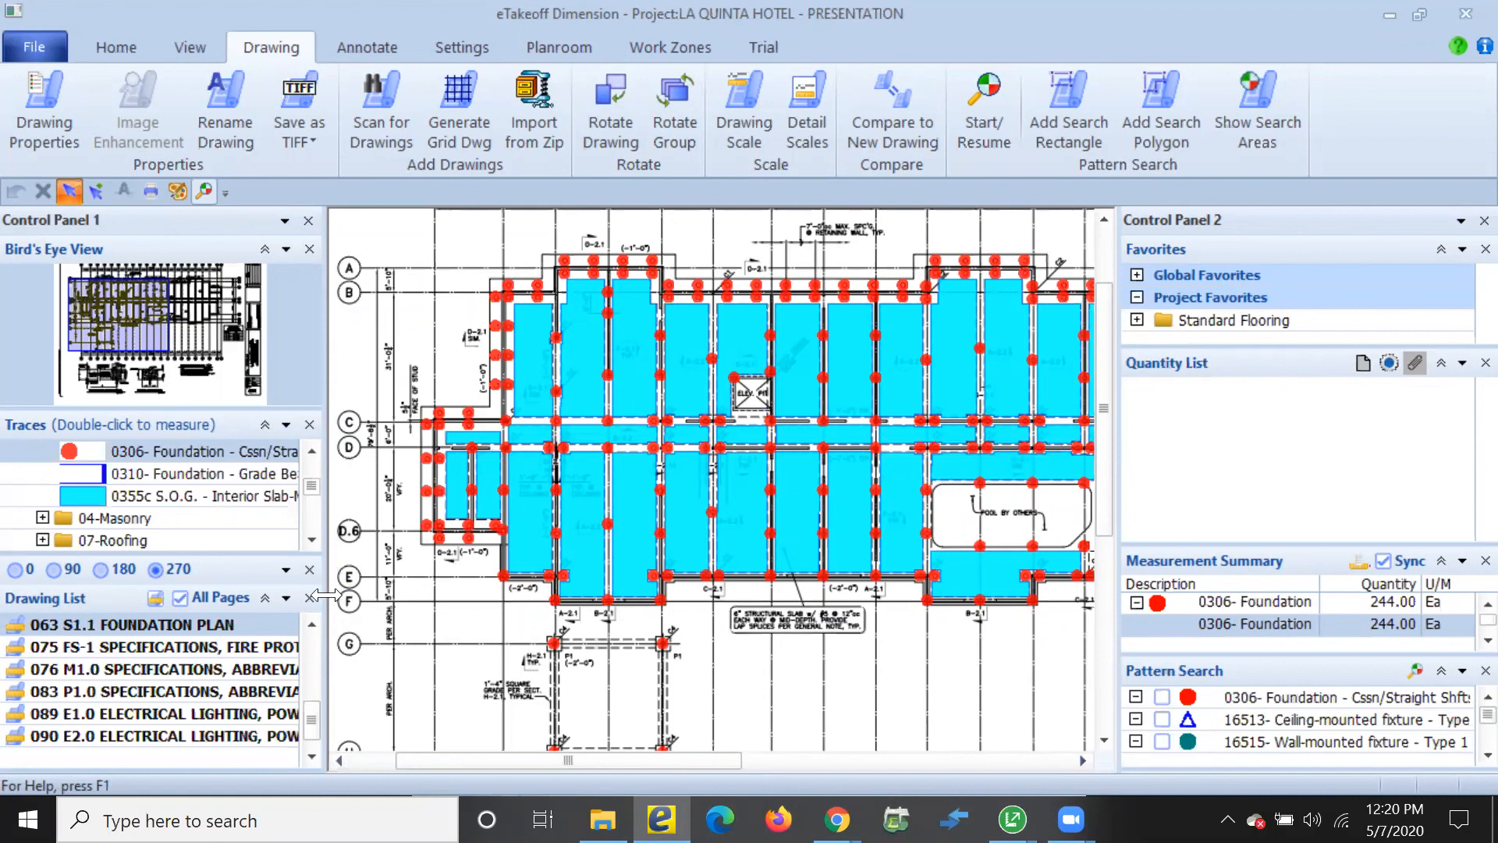
scroll(250, 690, "up", 1)
scroll(234, 690, "up", 5)
left_click(188, 693)
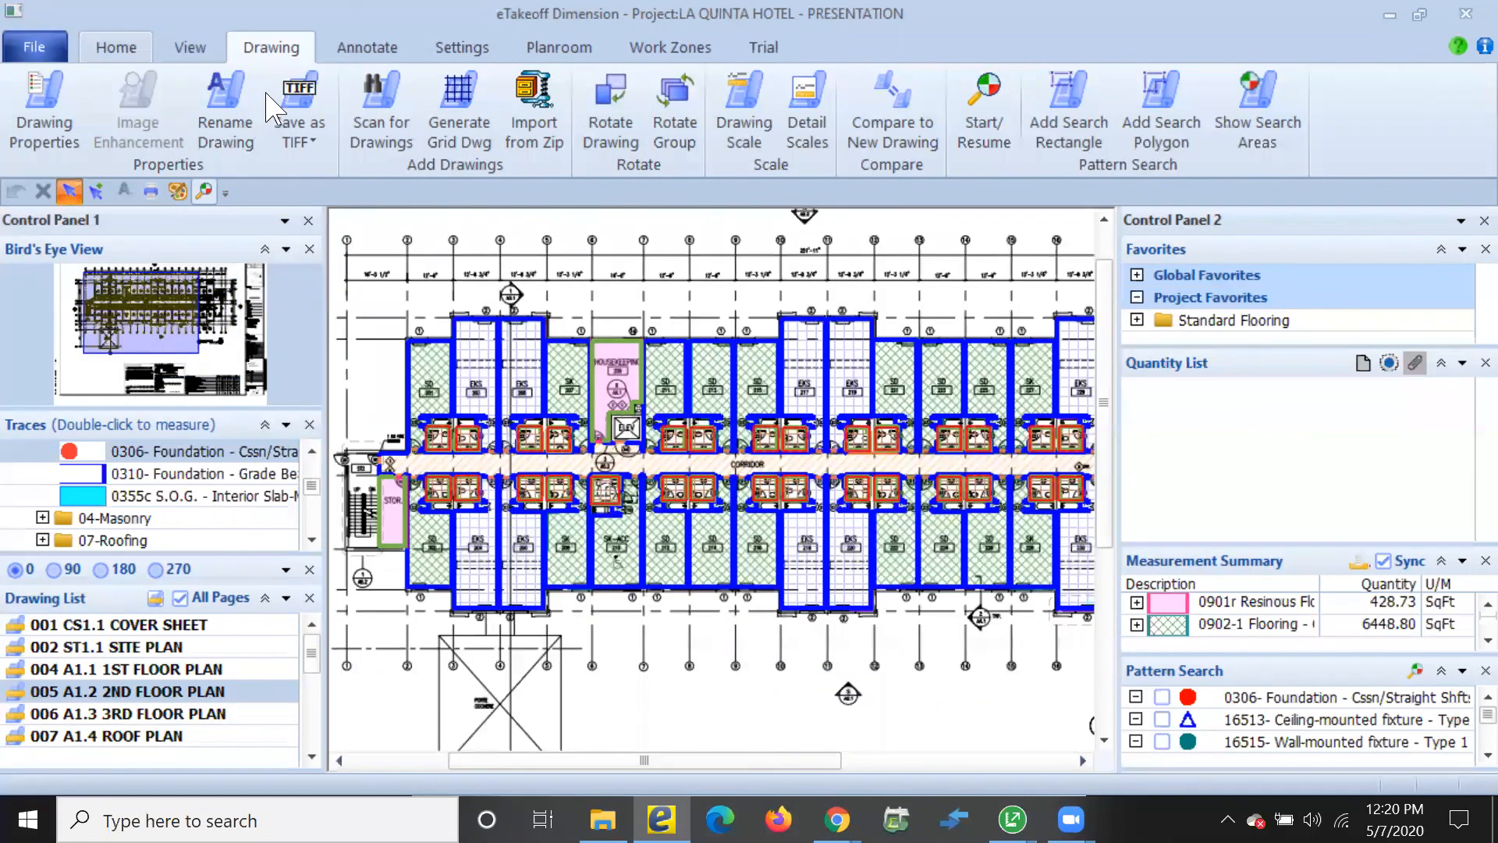
left_click(190, 47)
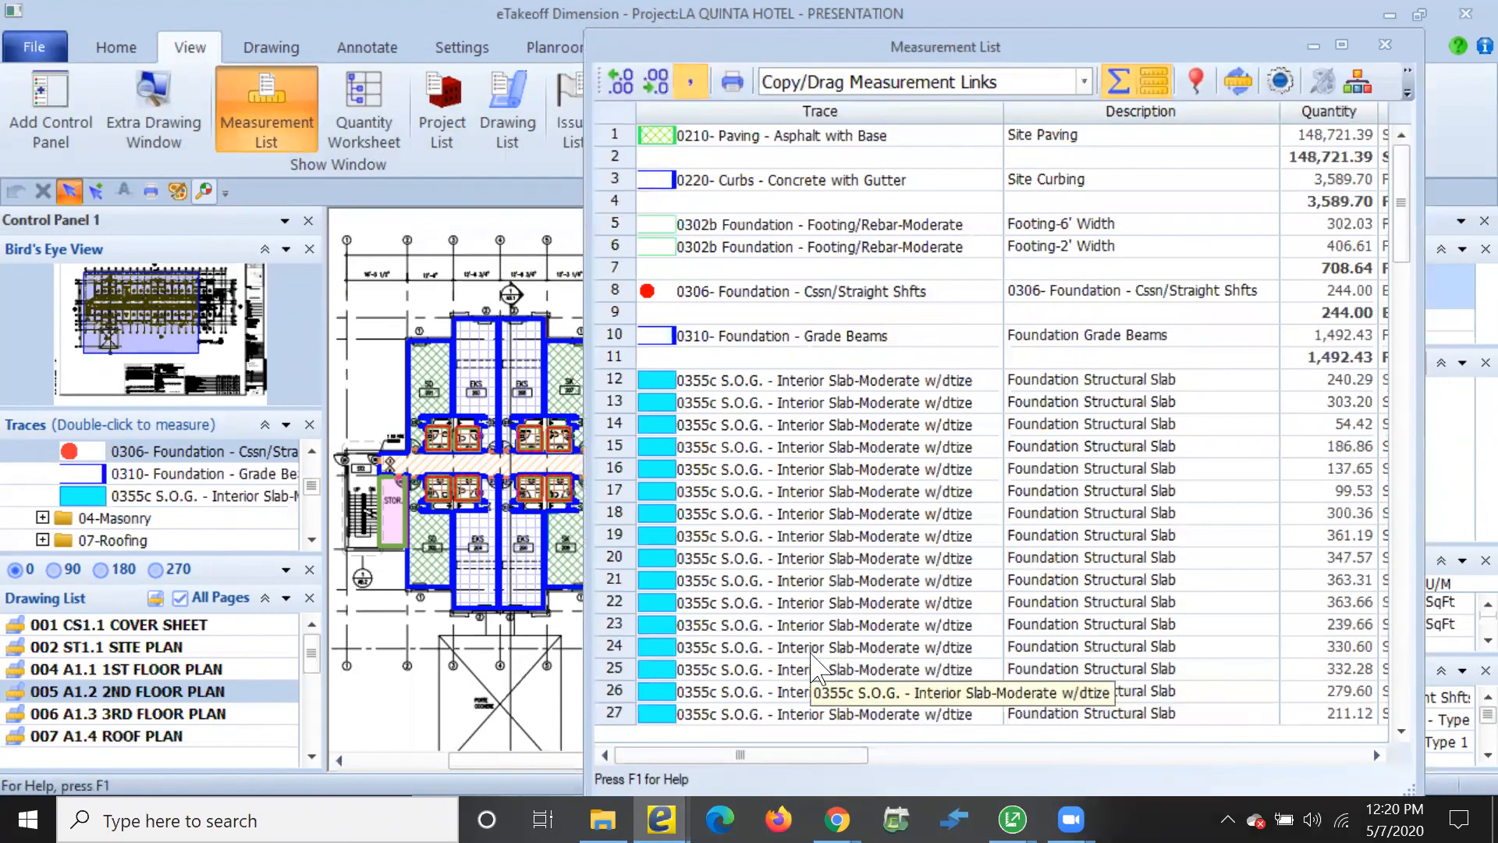
Select the flooring and base measurements from 0901r Resinous Floor Coating through 0911t- Tile Base in the Measurement List
scroll(706, 425, "down", 1)
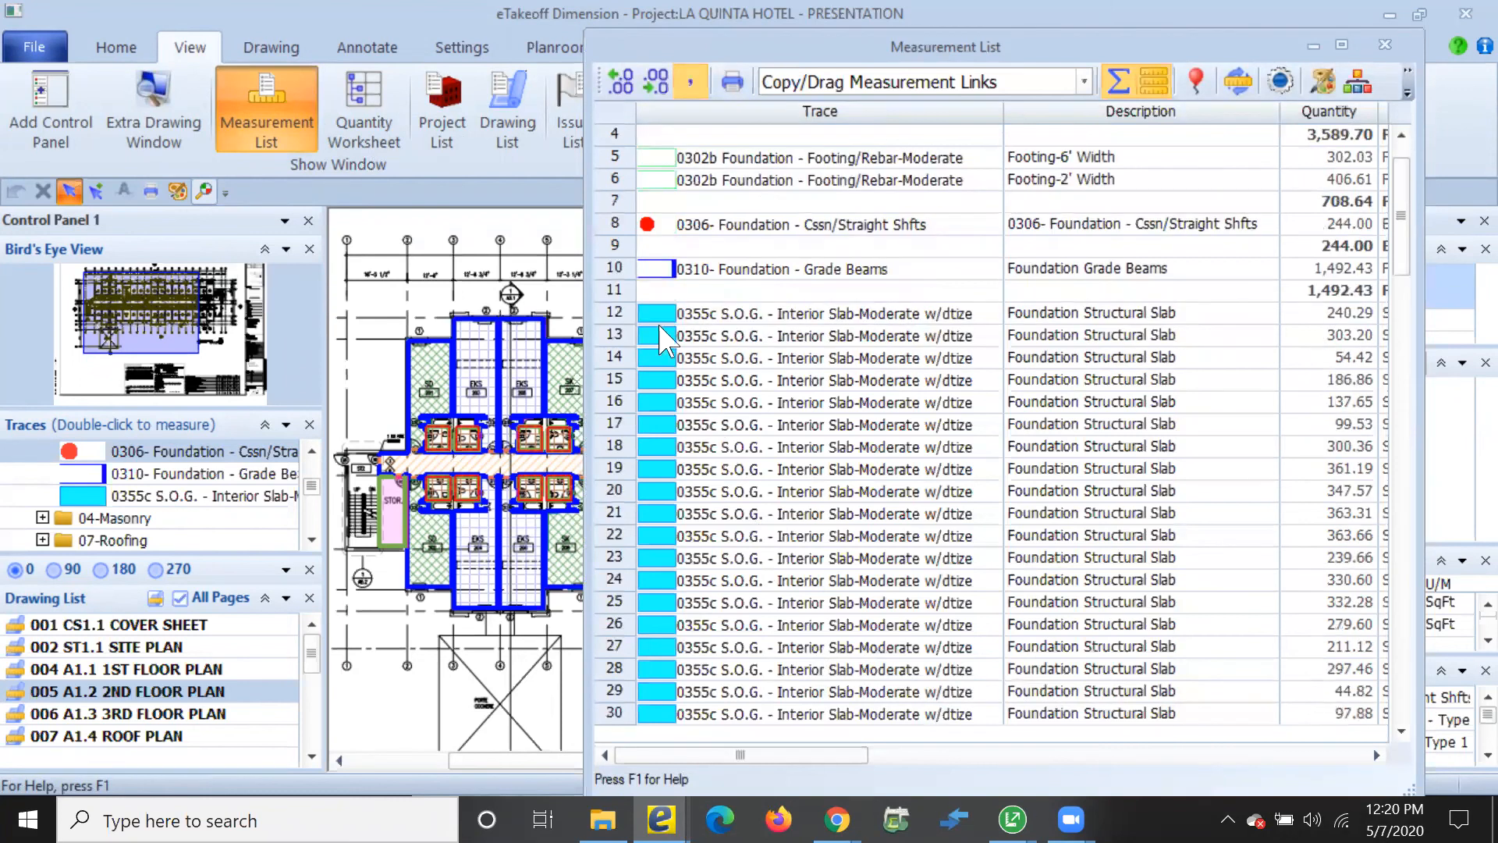
left_click(665, 319)
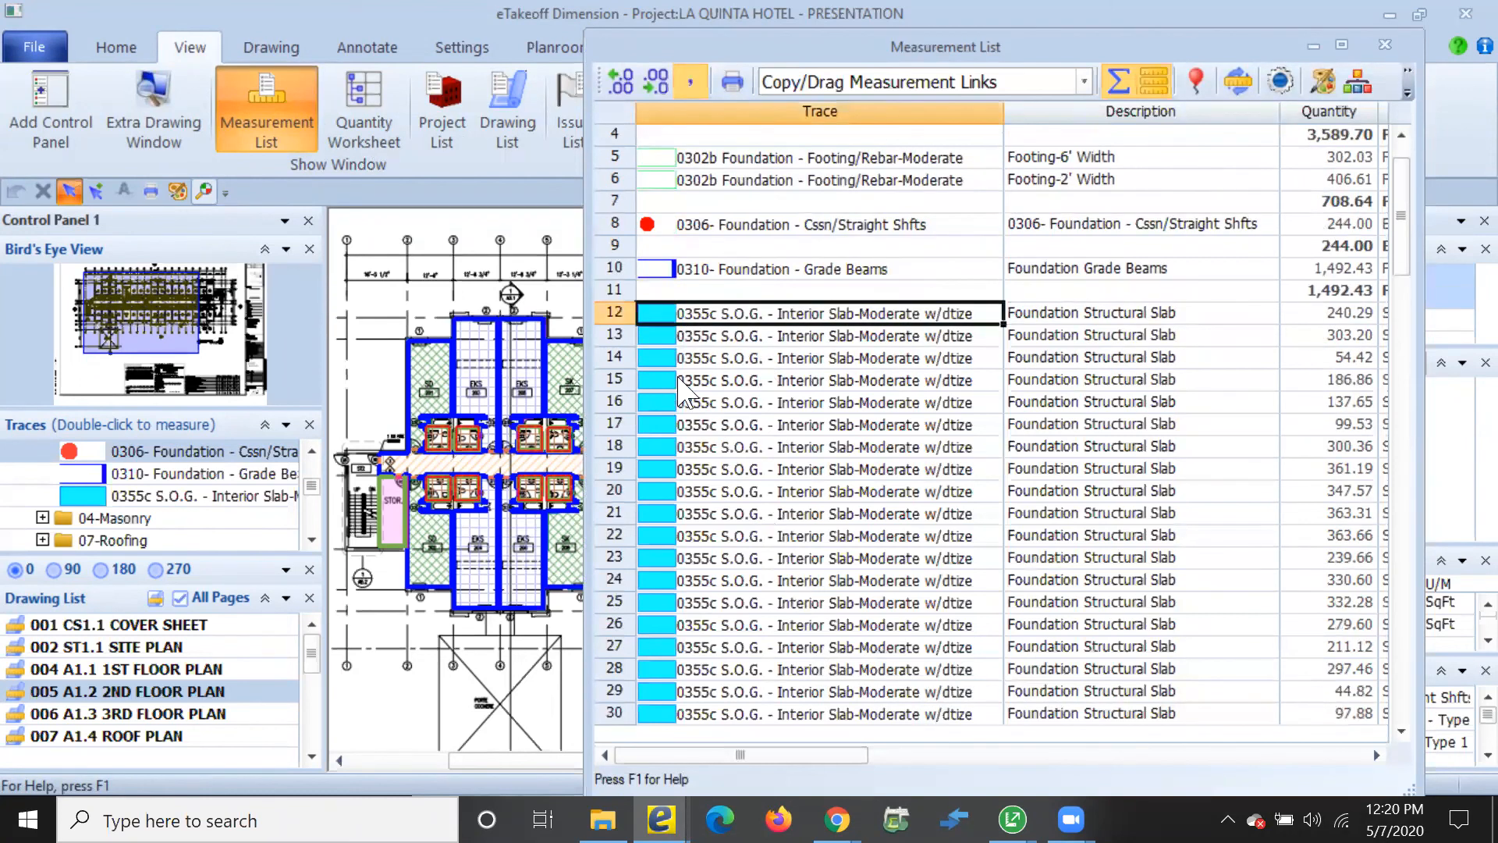
scroll(867, 409, "down", 1)
scroll(868, 409, "down", 13)
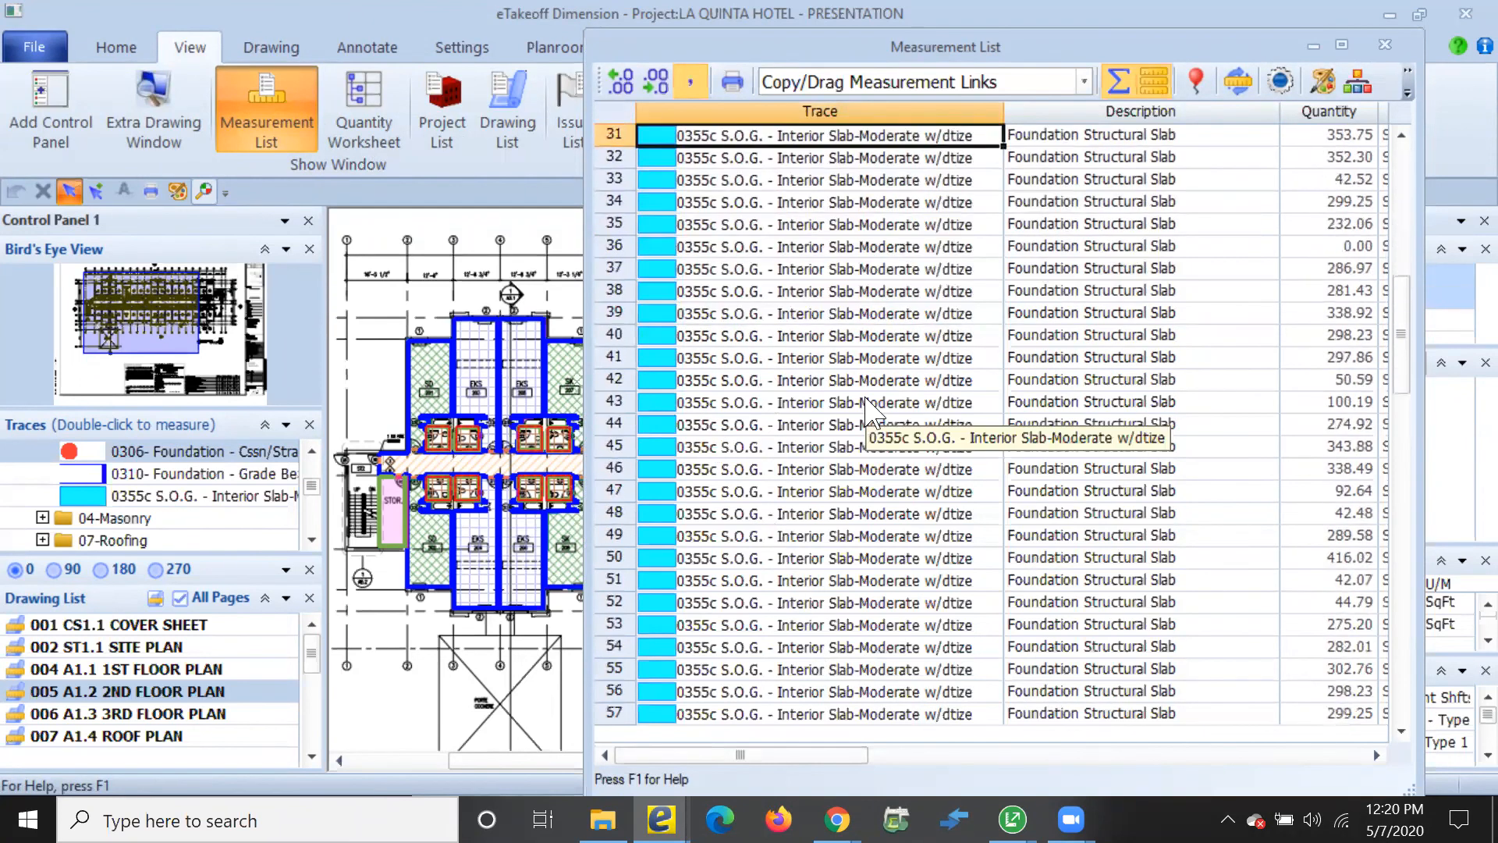
scroll(874, 402, "down", 4)
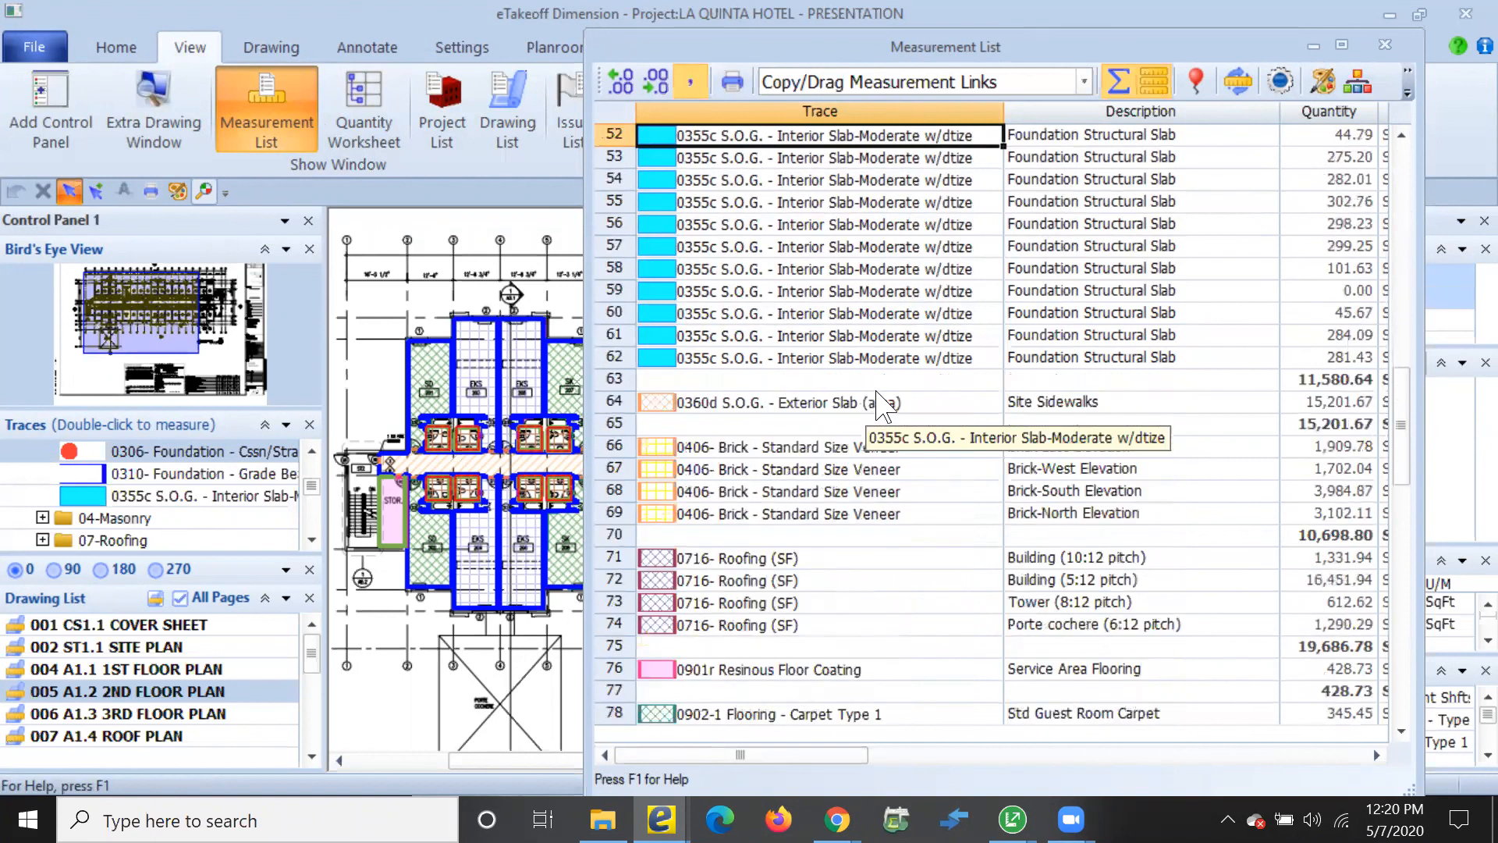
scroll(882, 398, "down", 5)
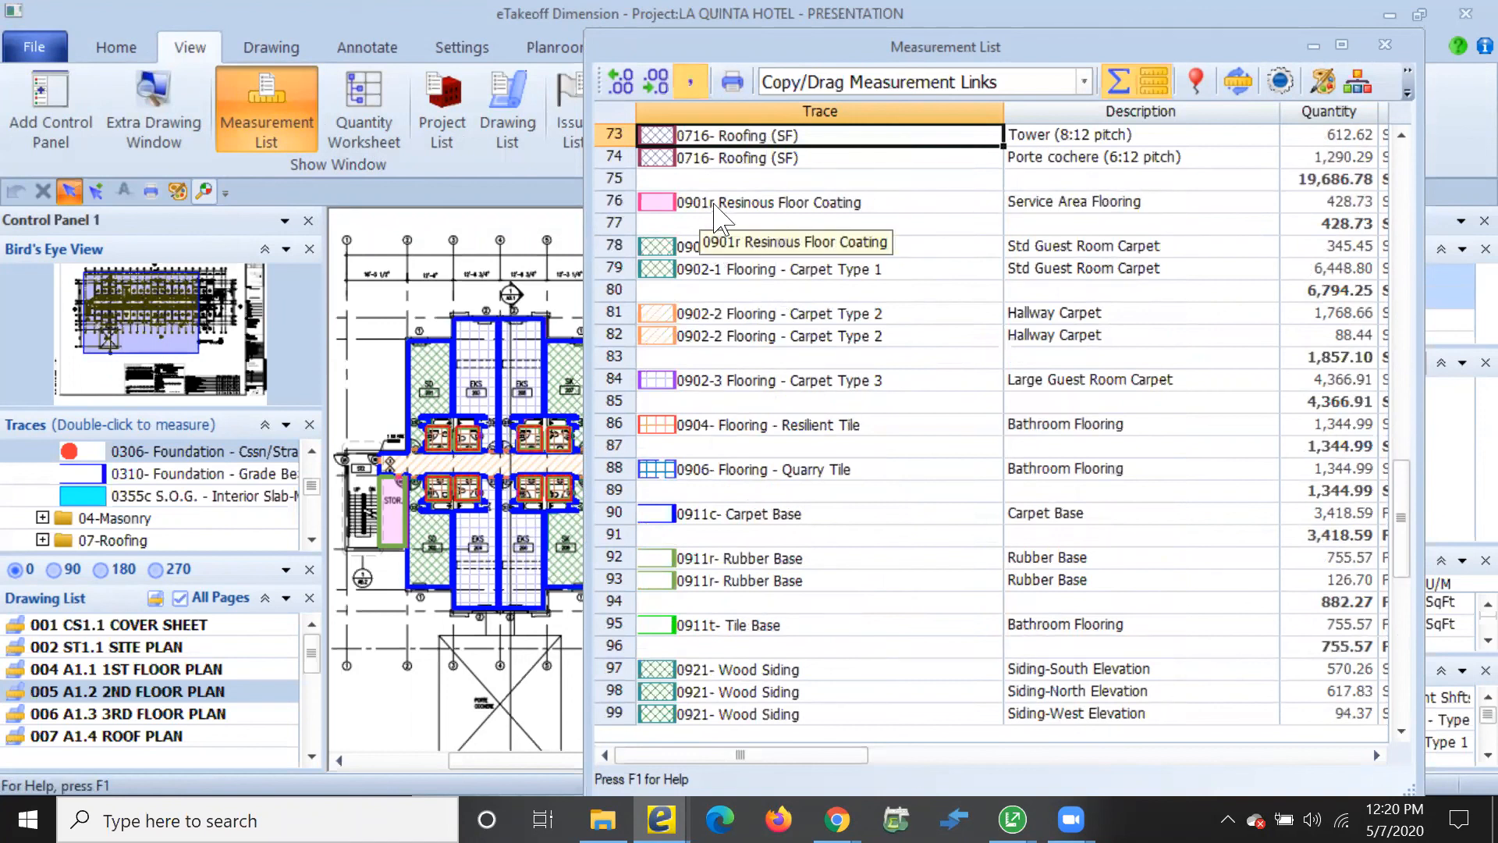
left_click(716, 202)
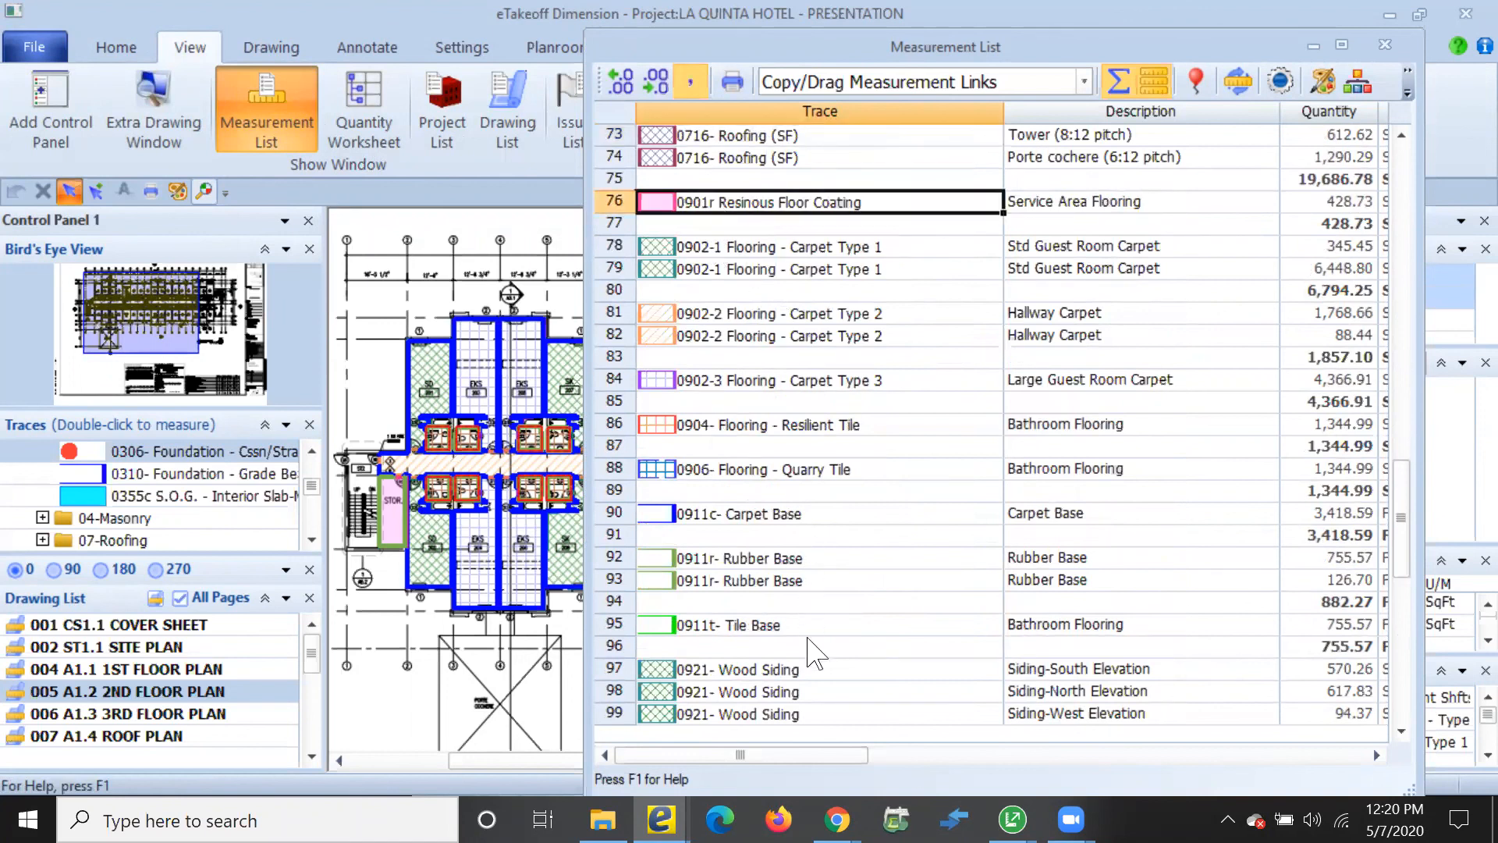
left_click(790, 628, "shift")
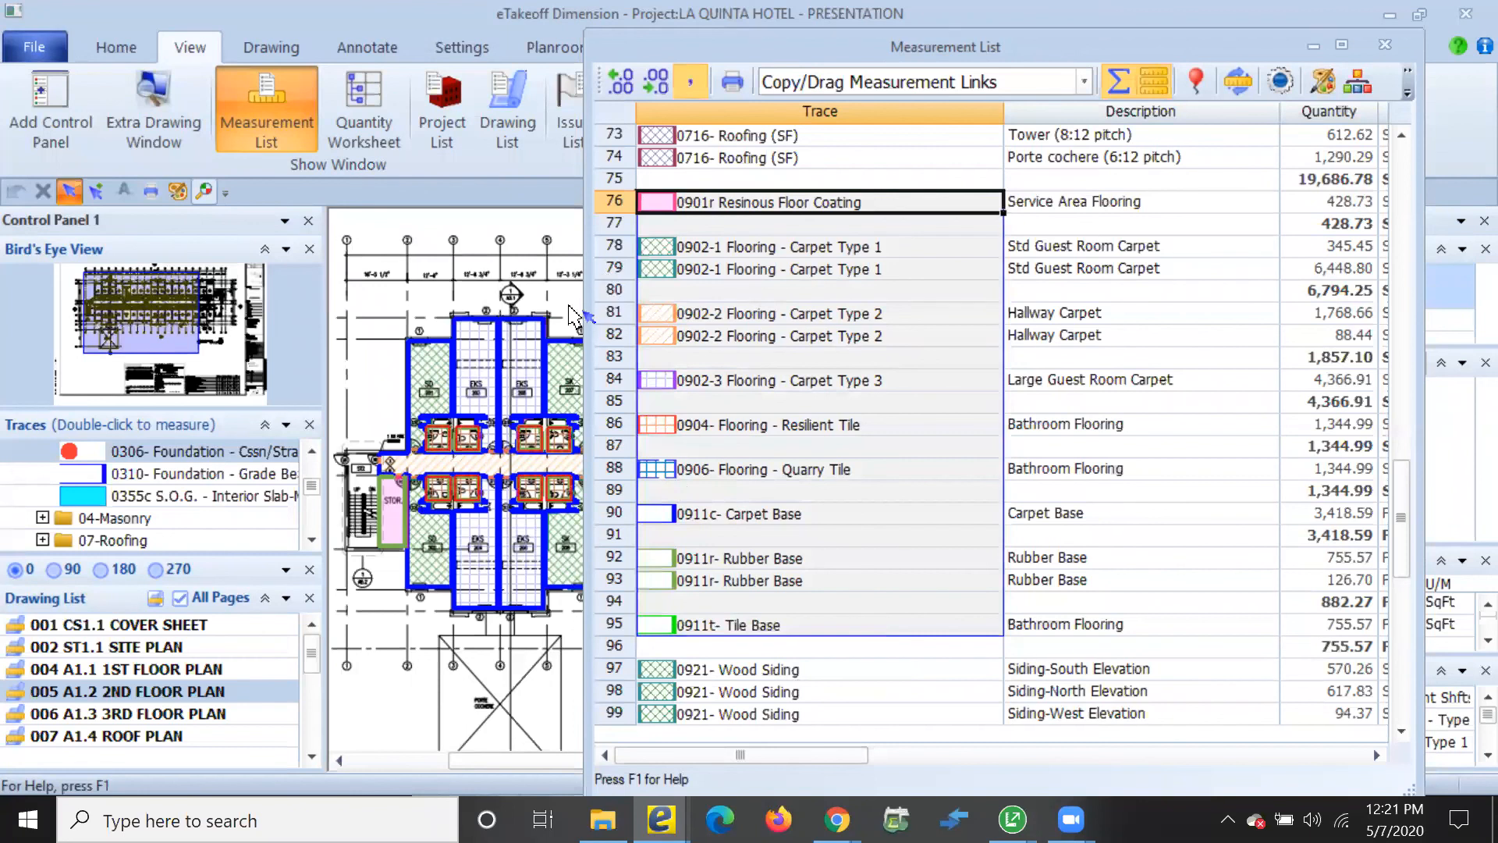
Pin the Measurement List on top, copy the selected measurements into the Sage takeoff from empty row 51, and minimize both windows
left_click(1196, 85)
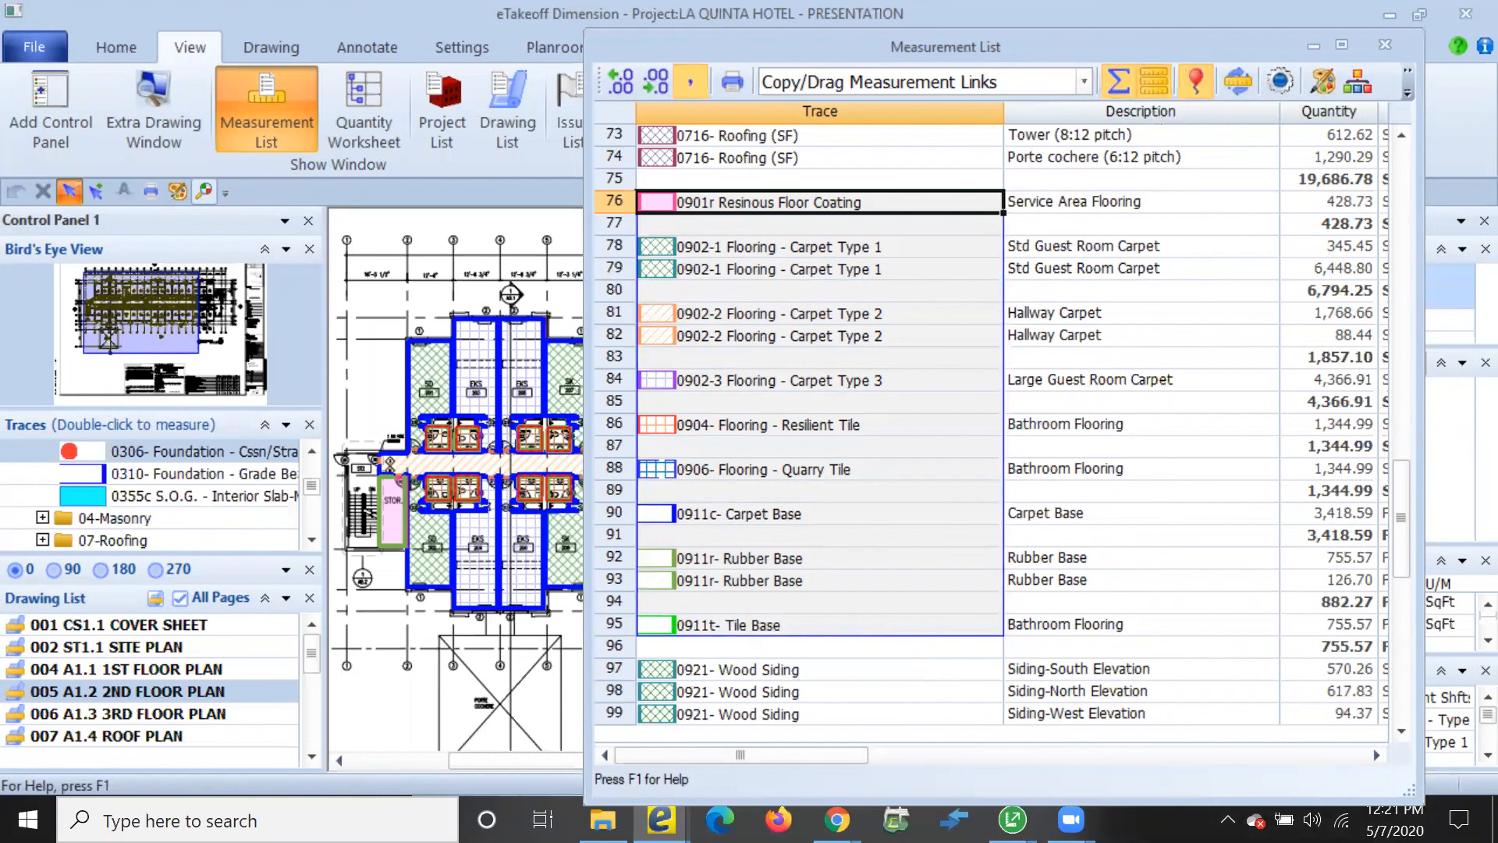
mouse_move(1012, 819)
left_click(1128, 706)
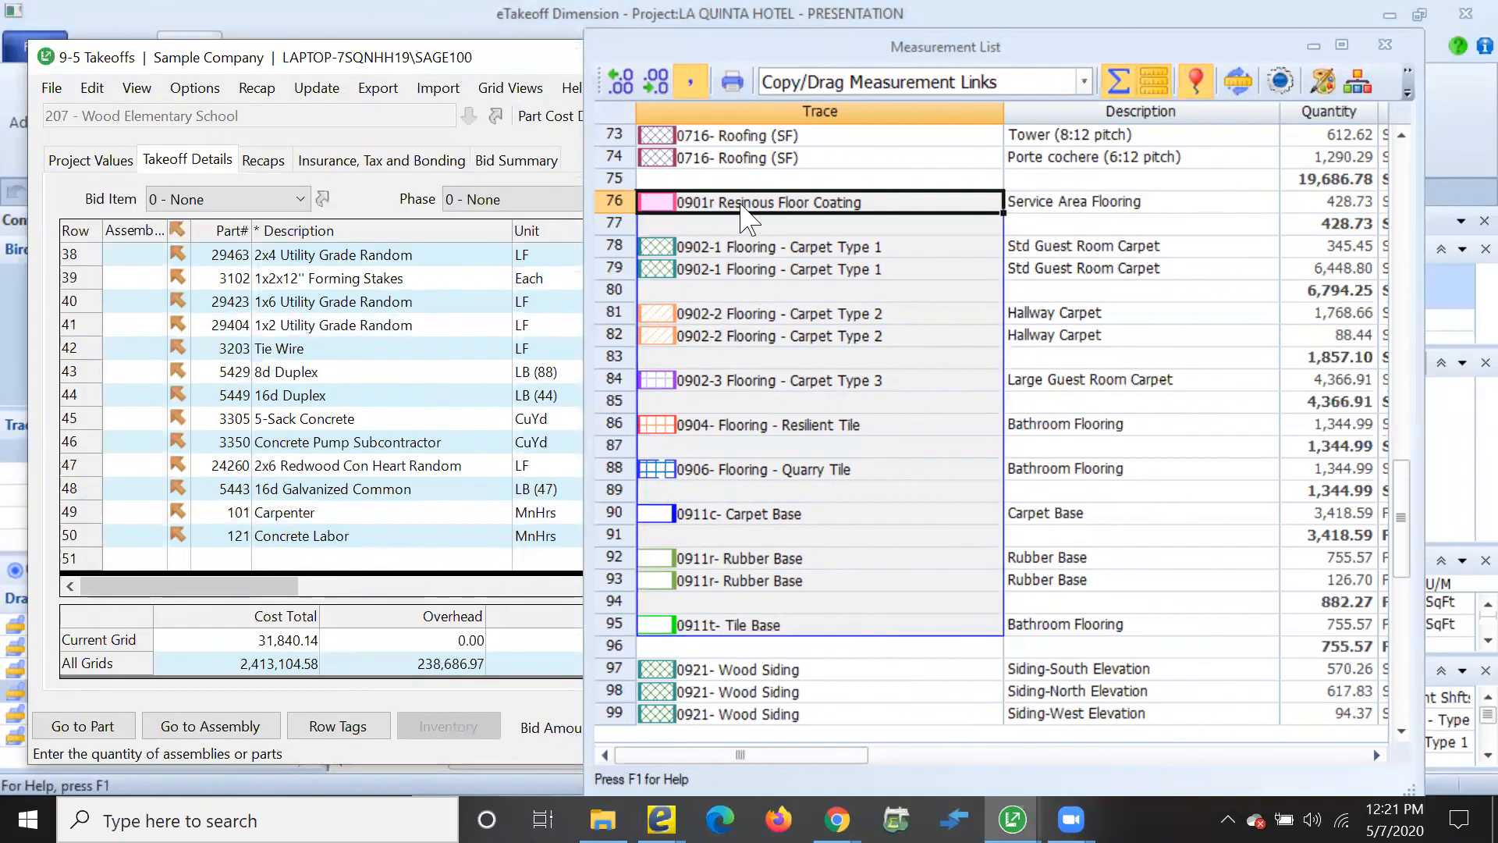
left_click_drag(745, 214, 237, 573)
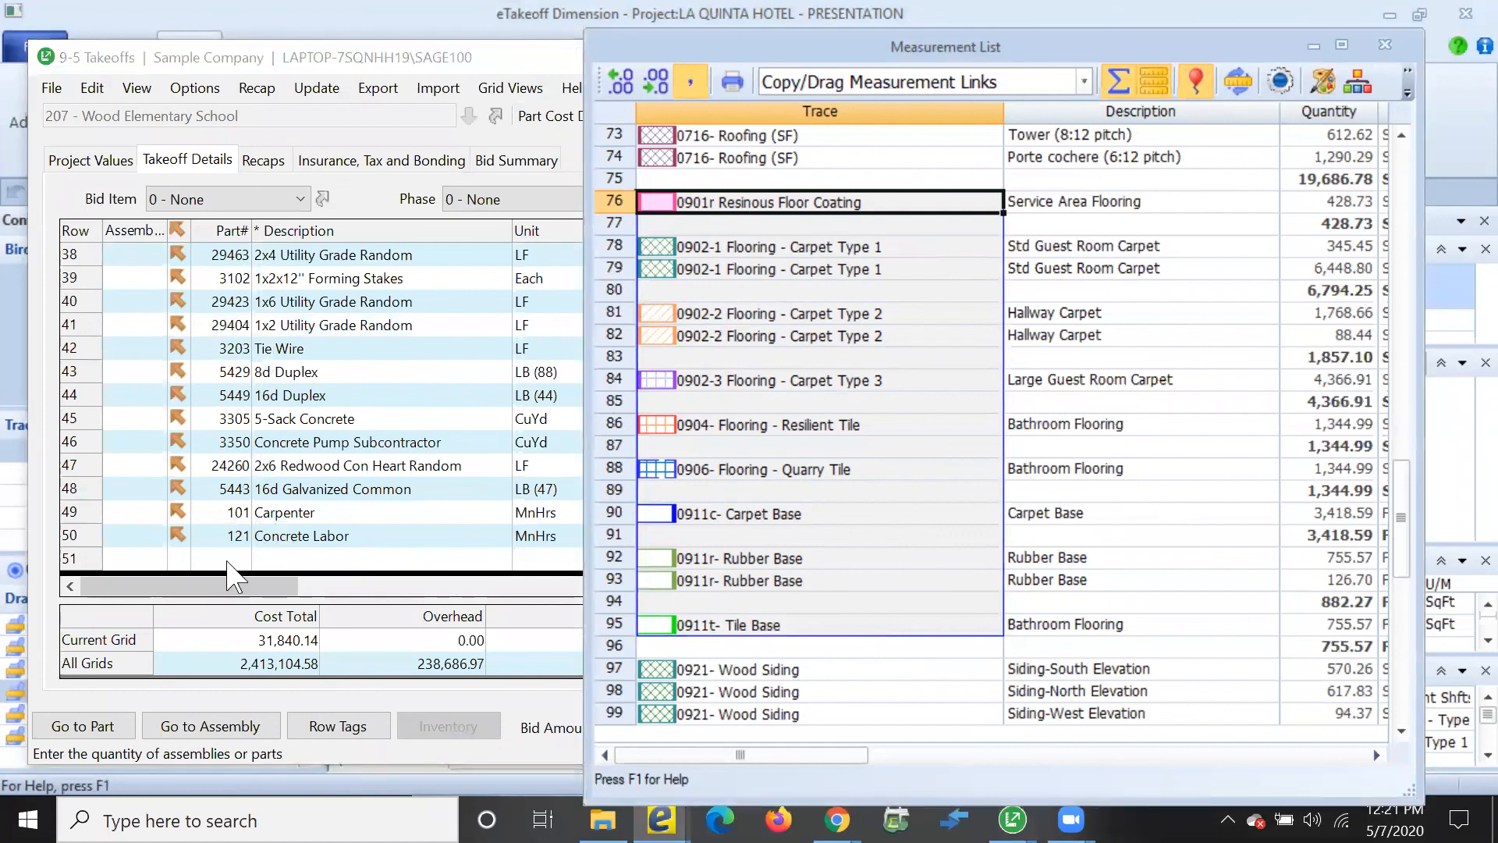
left_click(1313, 46)
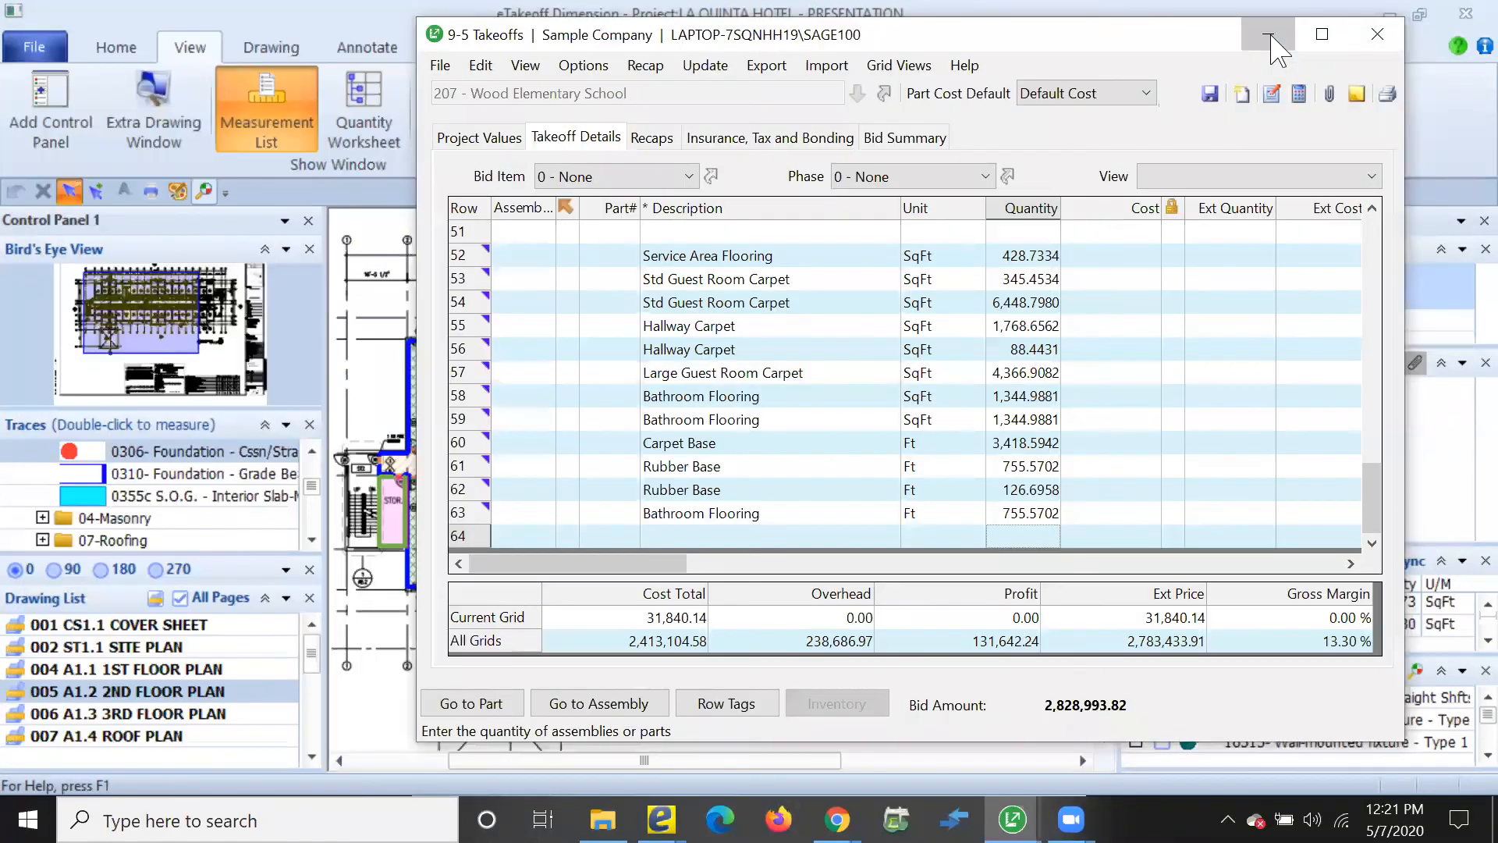
left_click(1271, 36)
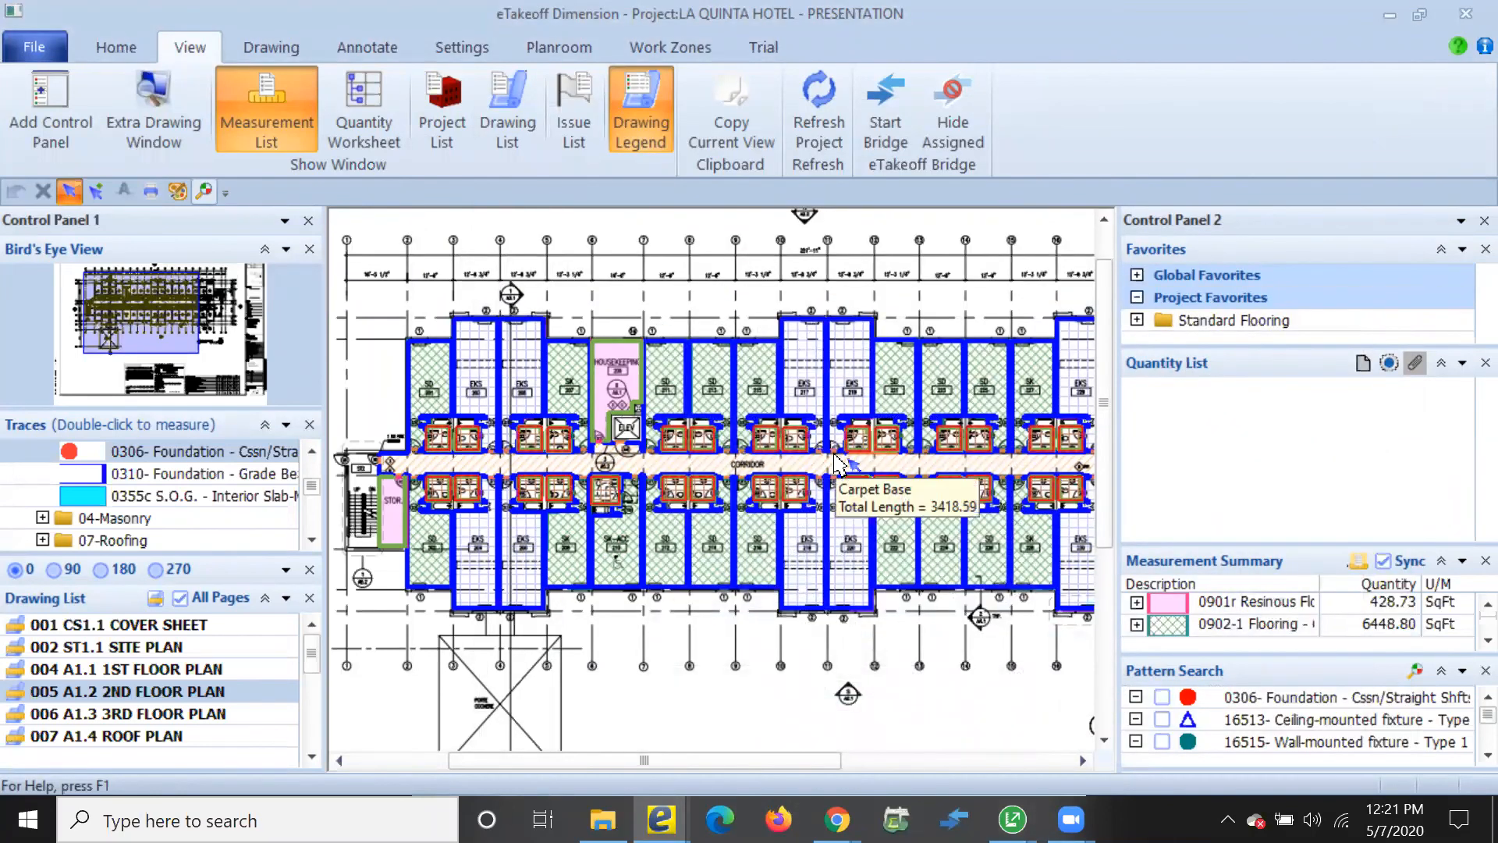
Highlight a guest room carpet measurement on the 2nd floor plan and enlarge the Favorites area
mouse_move(961, 575)
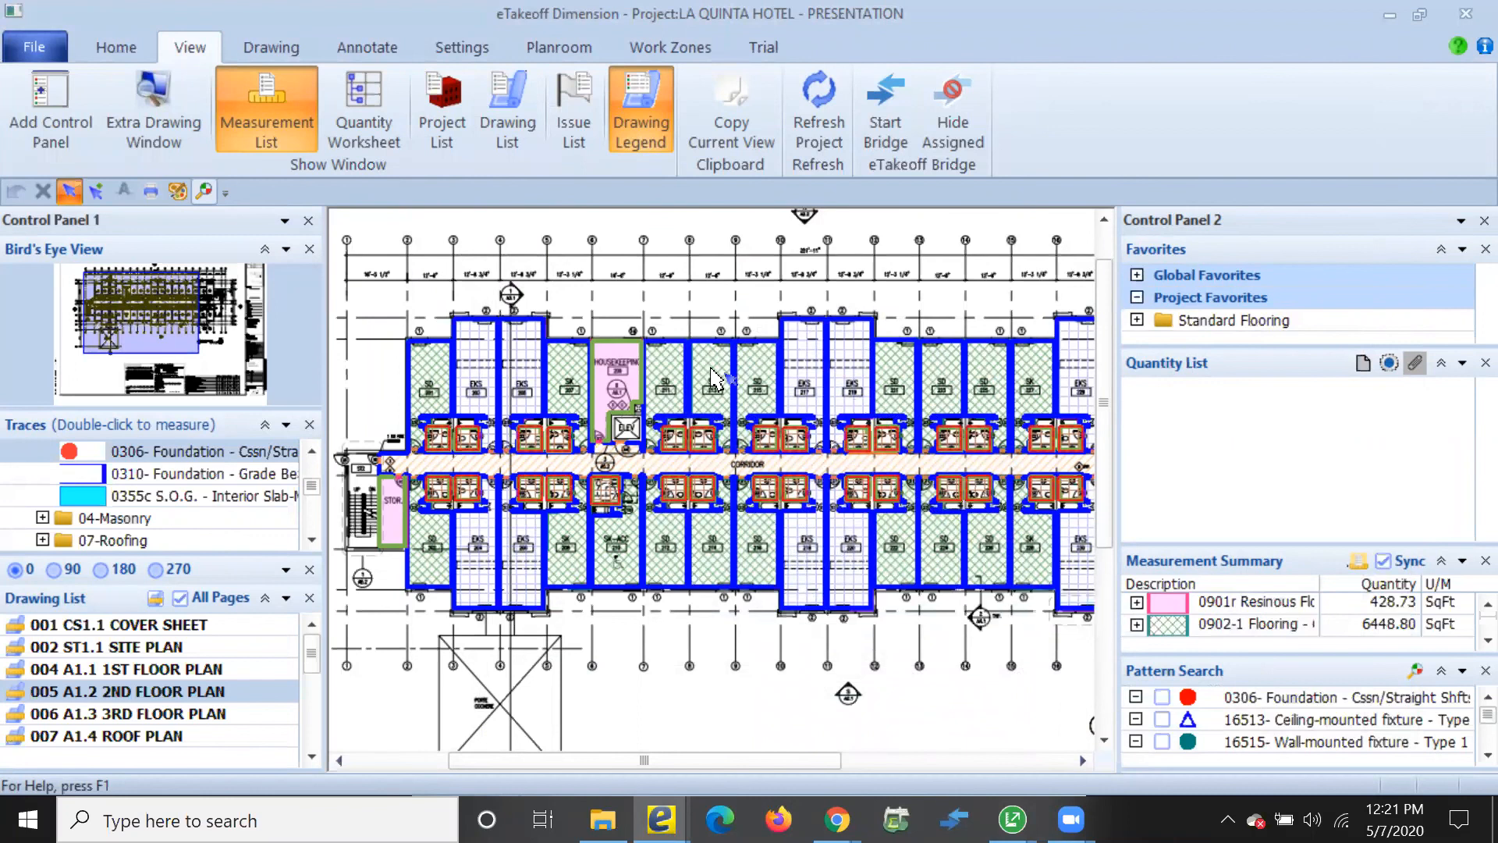
left_click(577, 390)
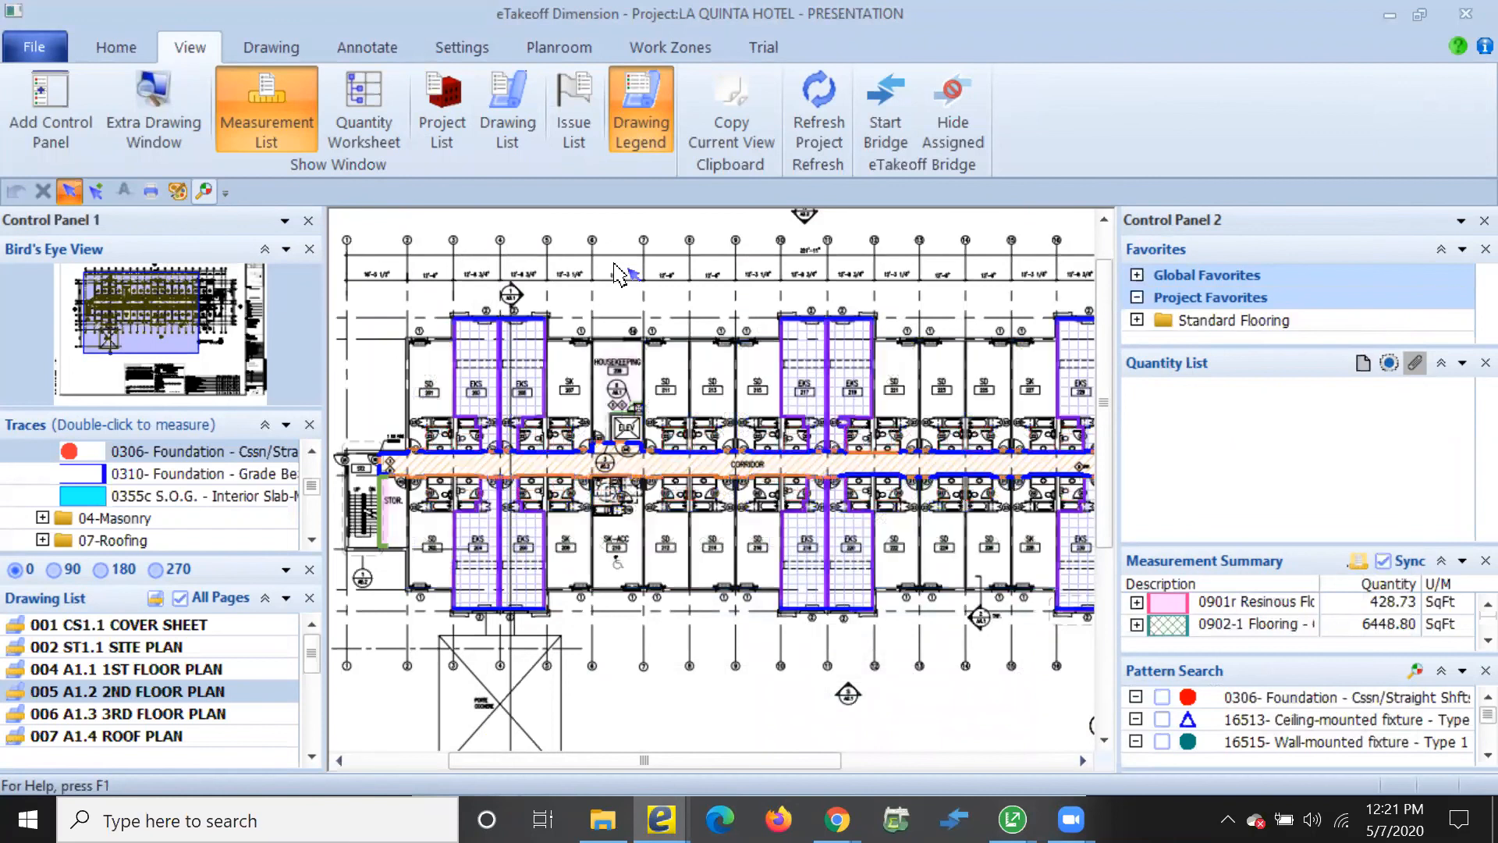
left_click_drag(1275, 348, 1276, 472)
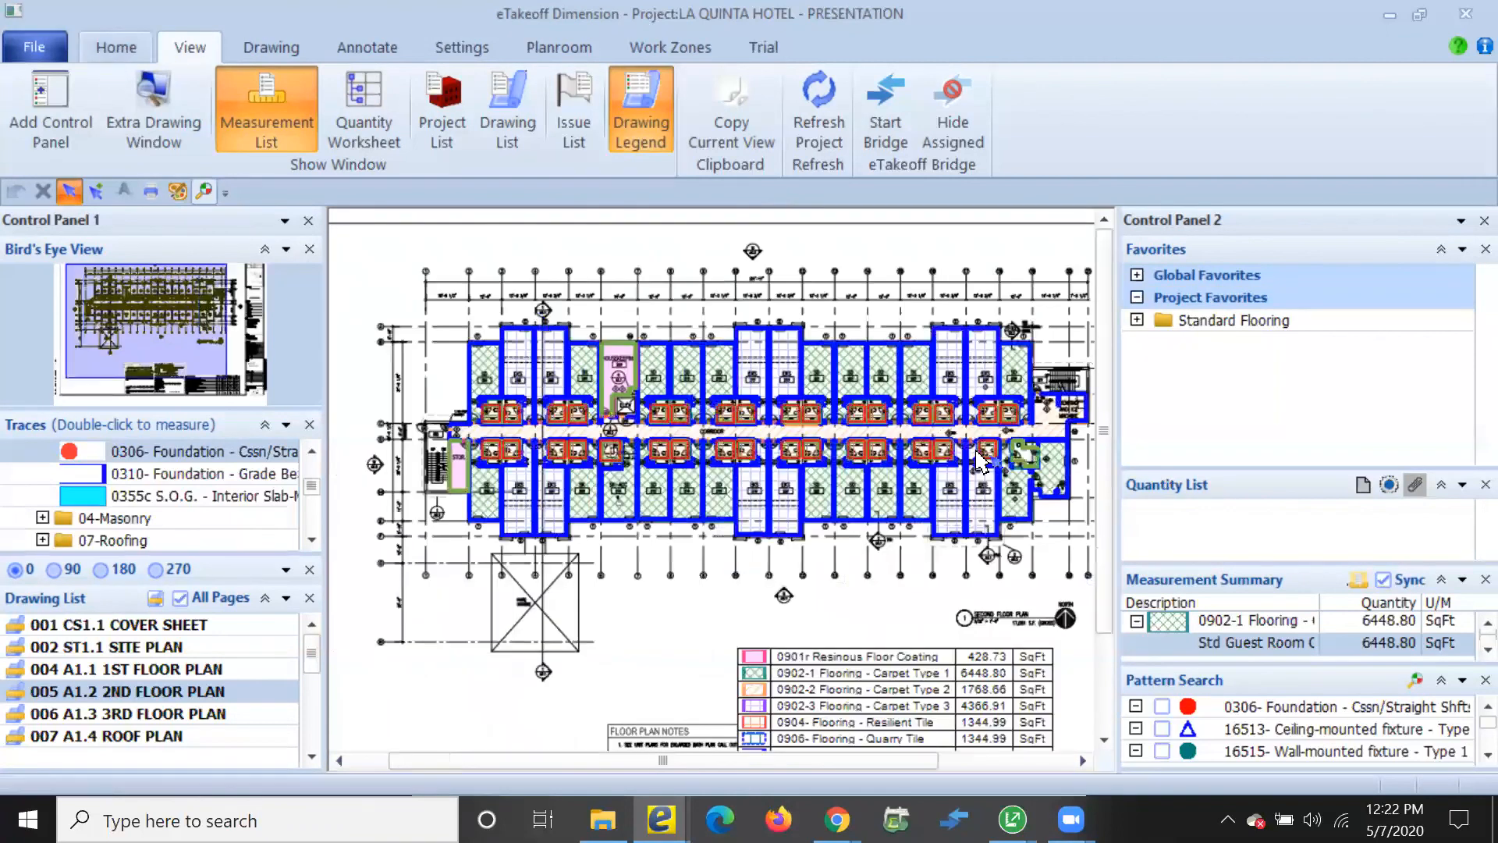
Include drawings without measurements in the Drawing List and view 006 A1.3 3RD FLOOR PLAN
left_click(115, 49)
left_click(155, 597)
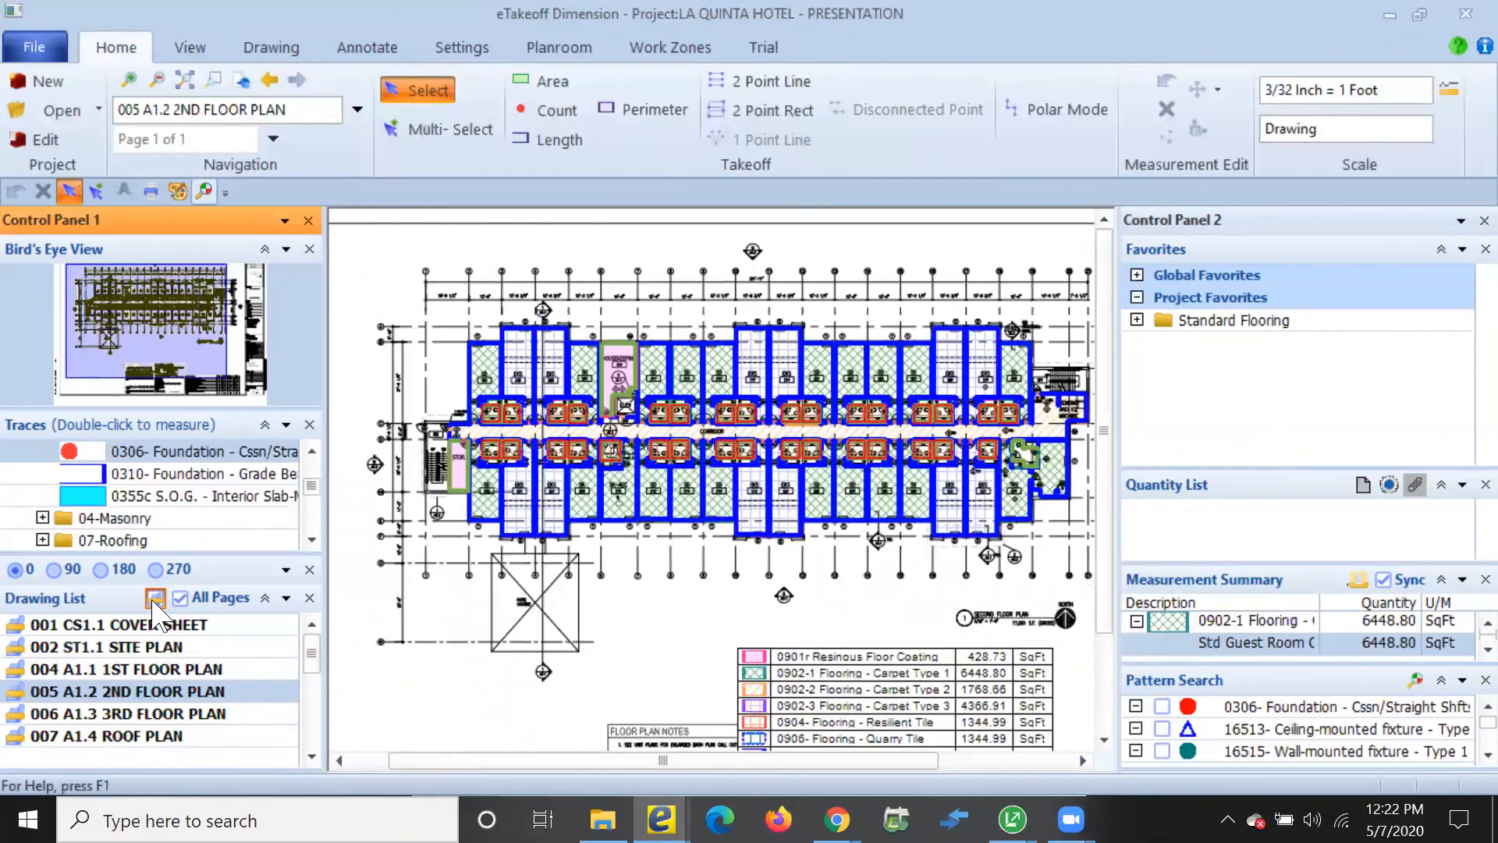
scroll(184, 715, "down", 1)
left_click(210, 671)
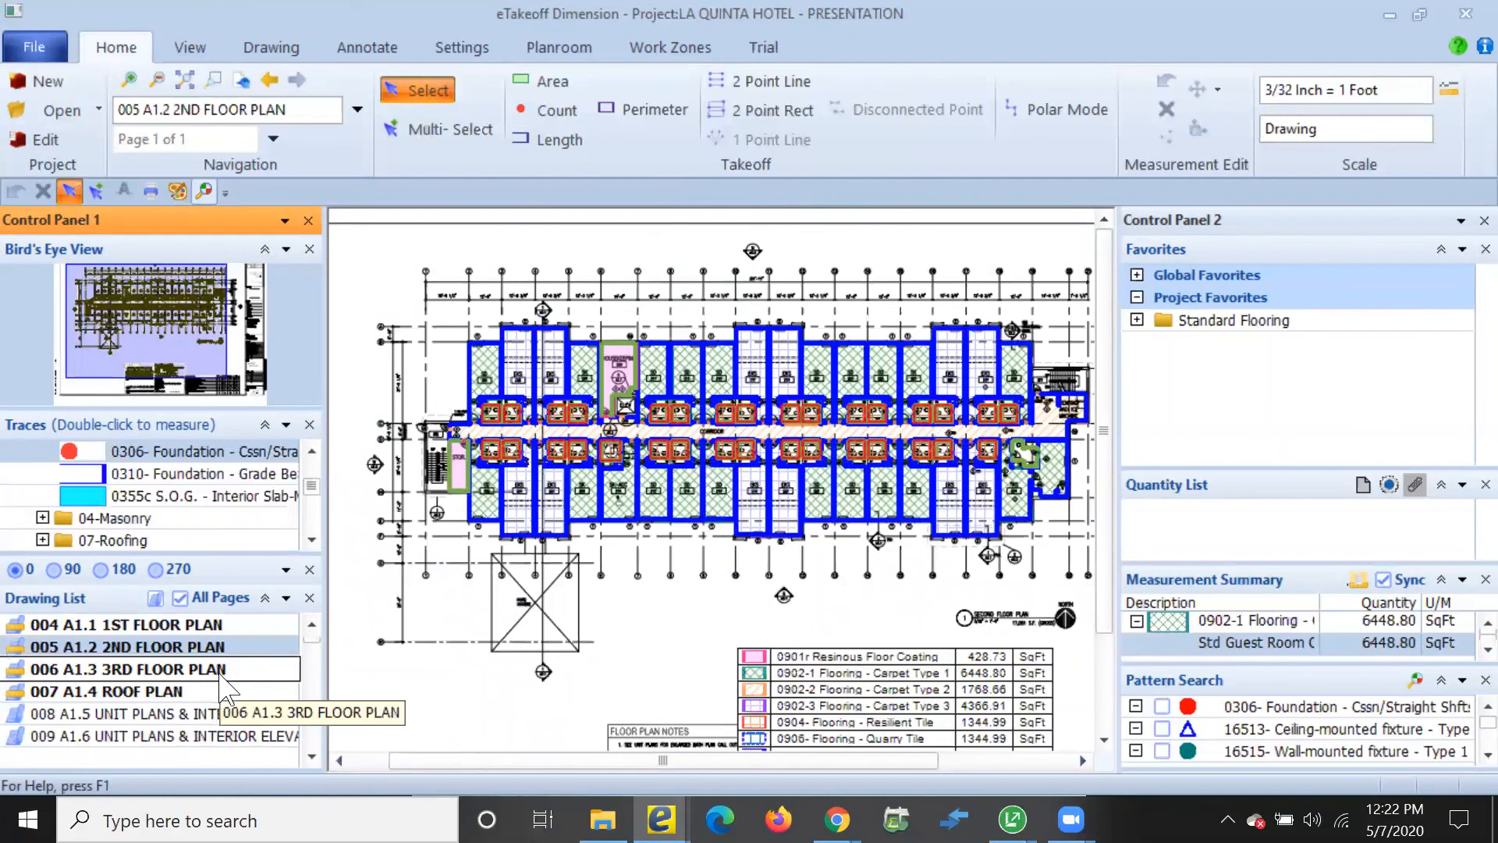
double_click(222, 675)
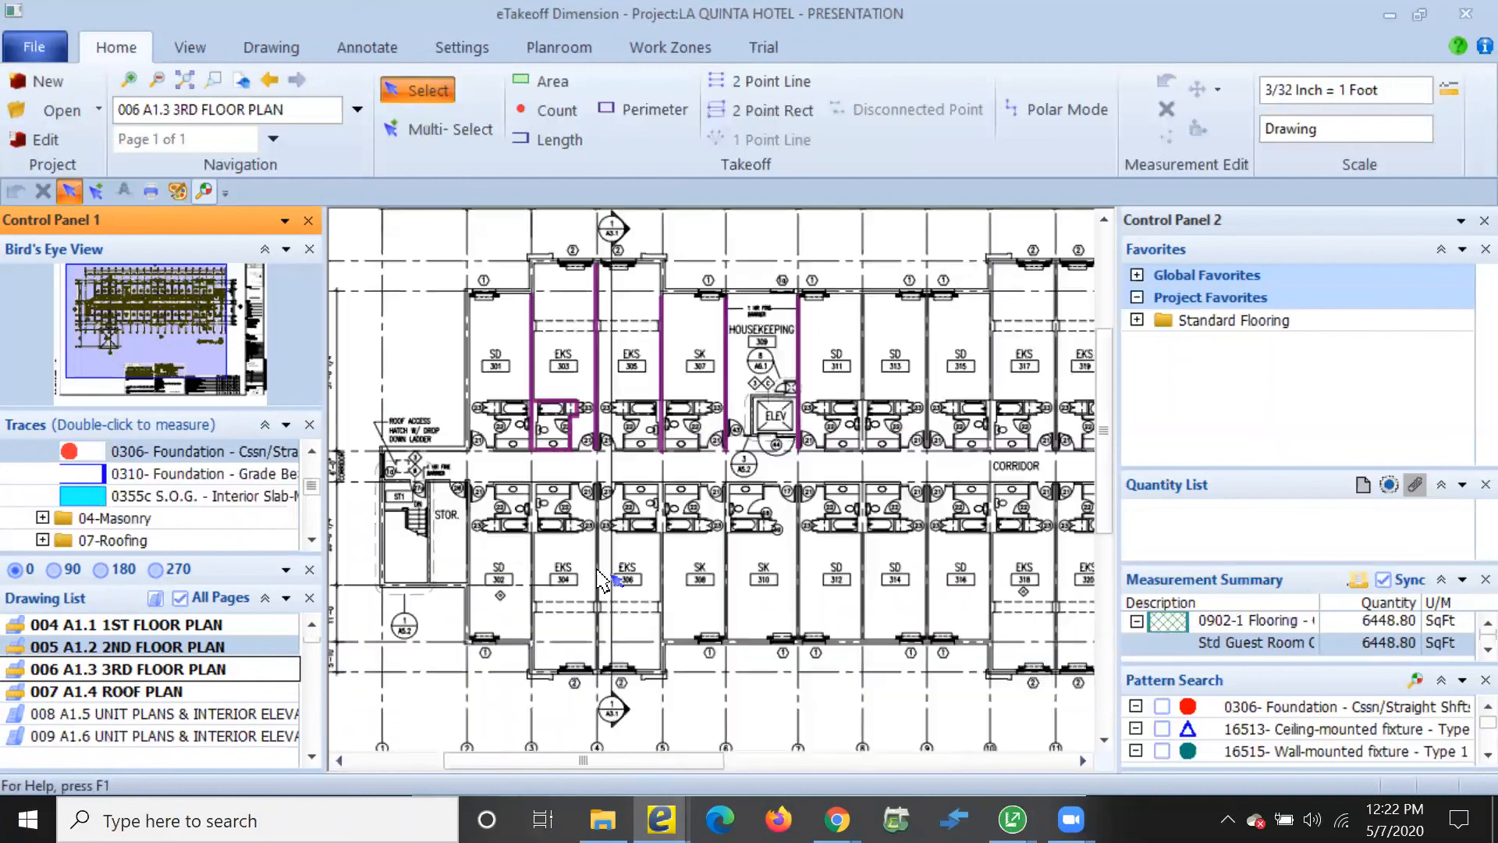
middle_click_drag(736, 635, 732, 641)
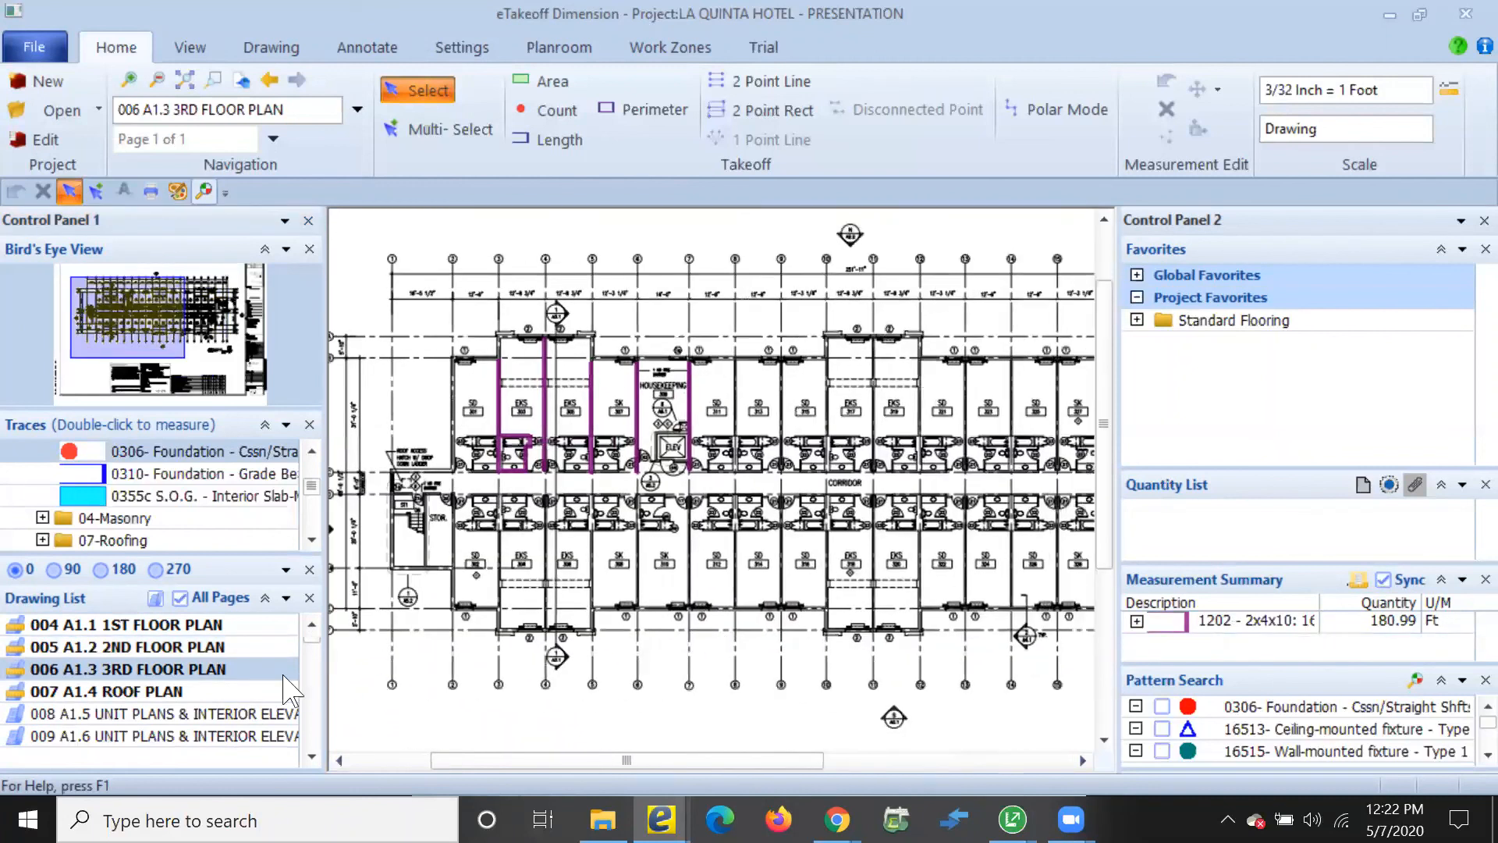
Reopen 005 A1.2 2ND FLOOR PLAN and multi-select the measurements across the whole building
left_click(219, 648)
double_click(219, 648)
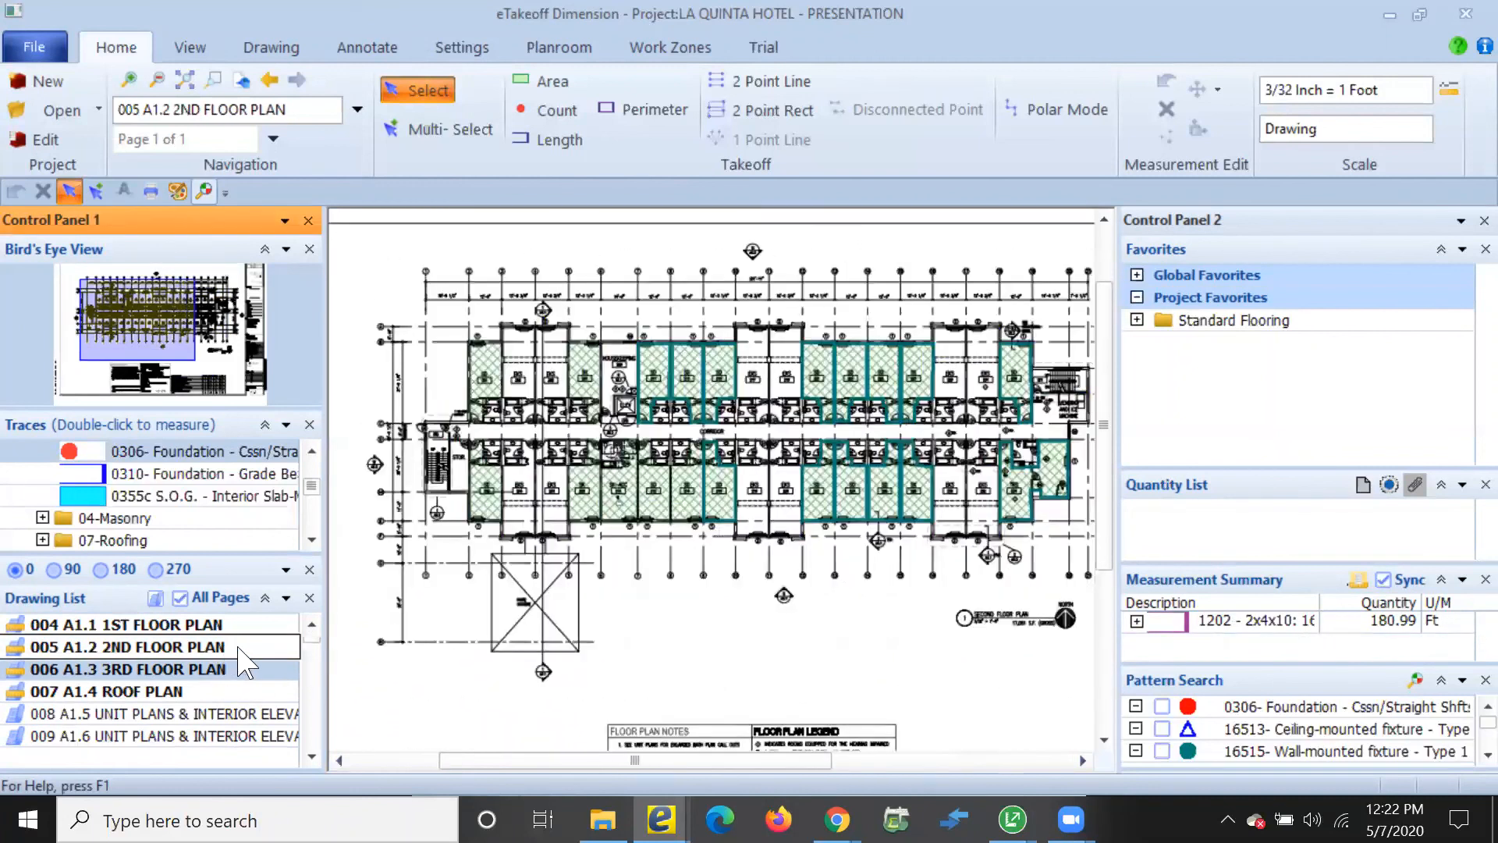
left_click(396, 133)
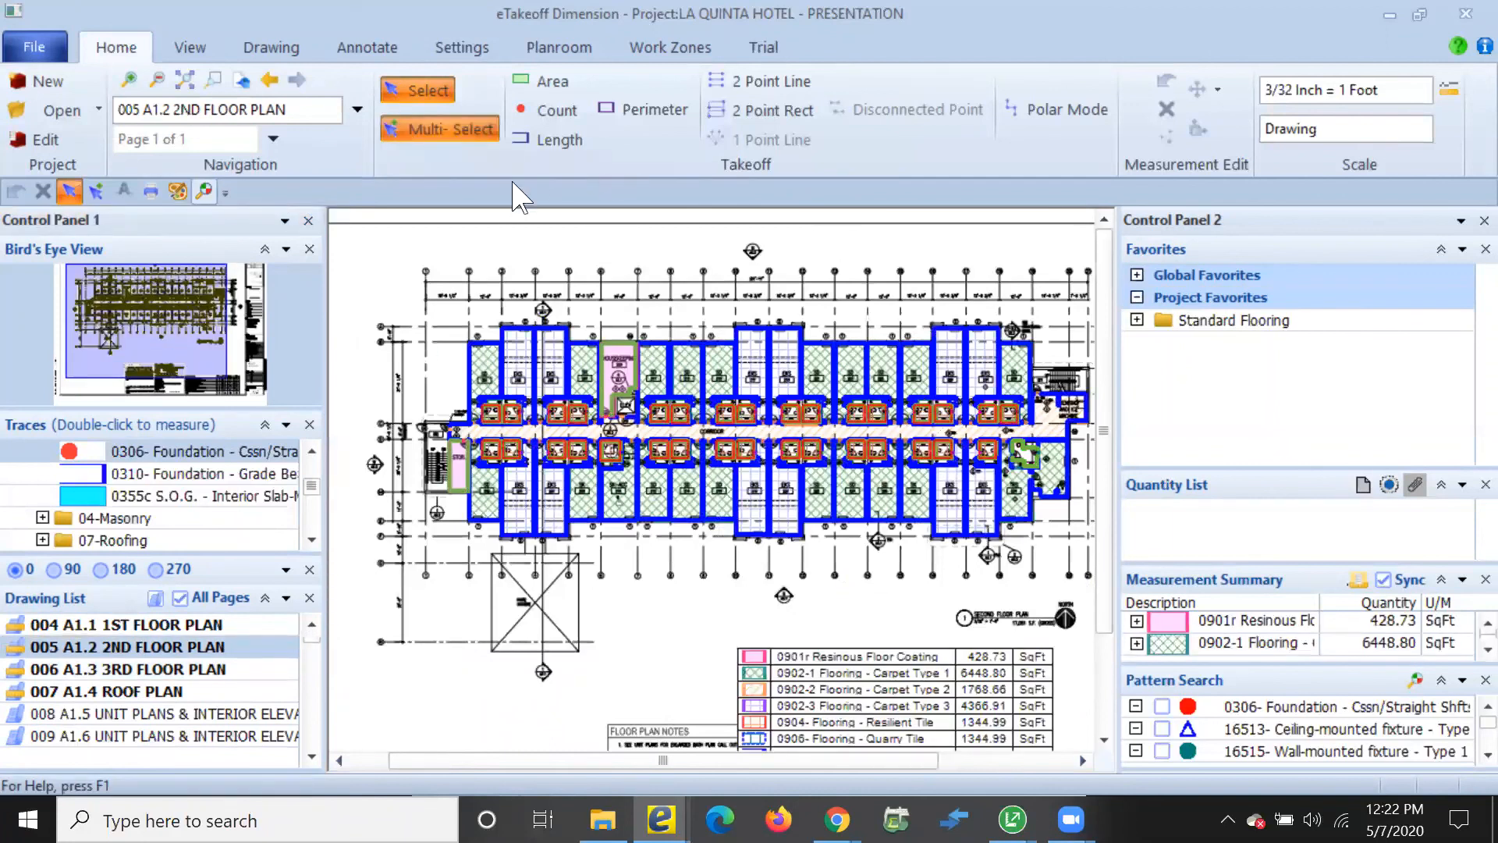
left_click_drag(395, 289, 1083, 579)
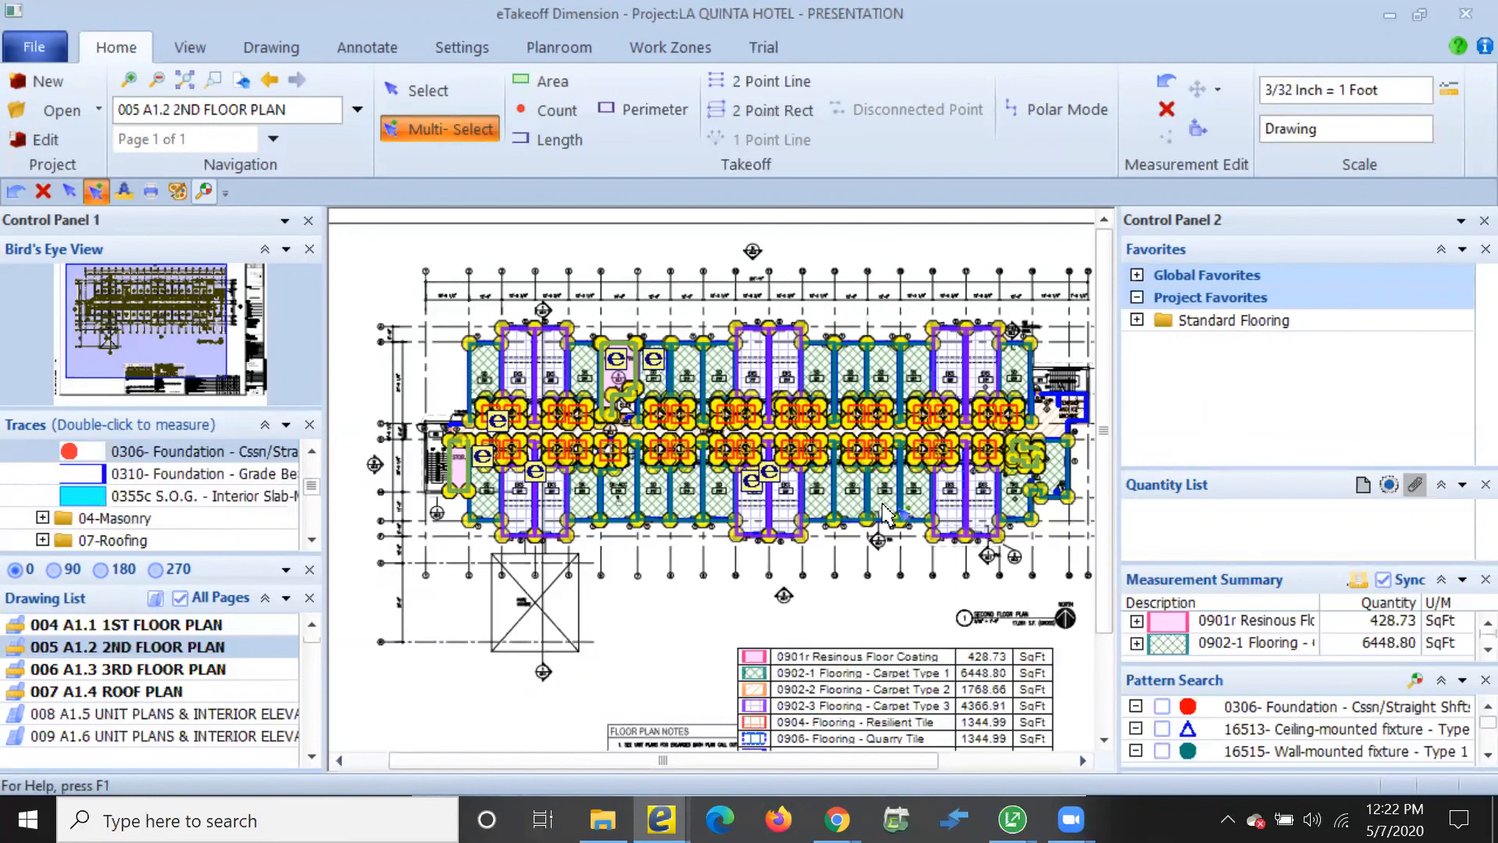
Check the contents of the Standard Flooring project favorite and place it on 006 A1.3 3RD FLOOR PLAN, aligned with the building
left_click(1136, 320)
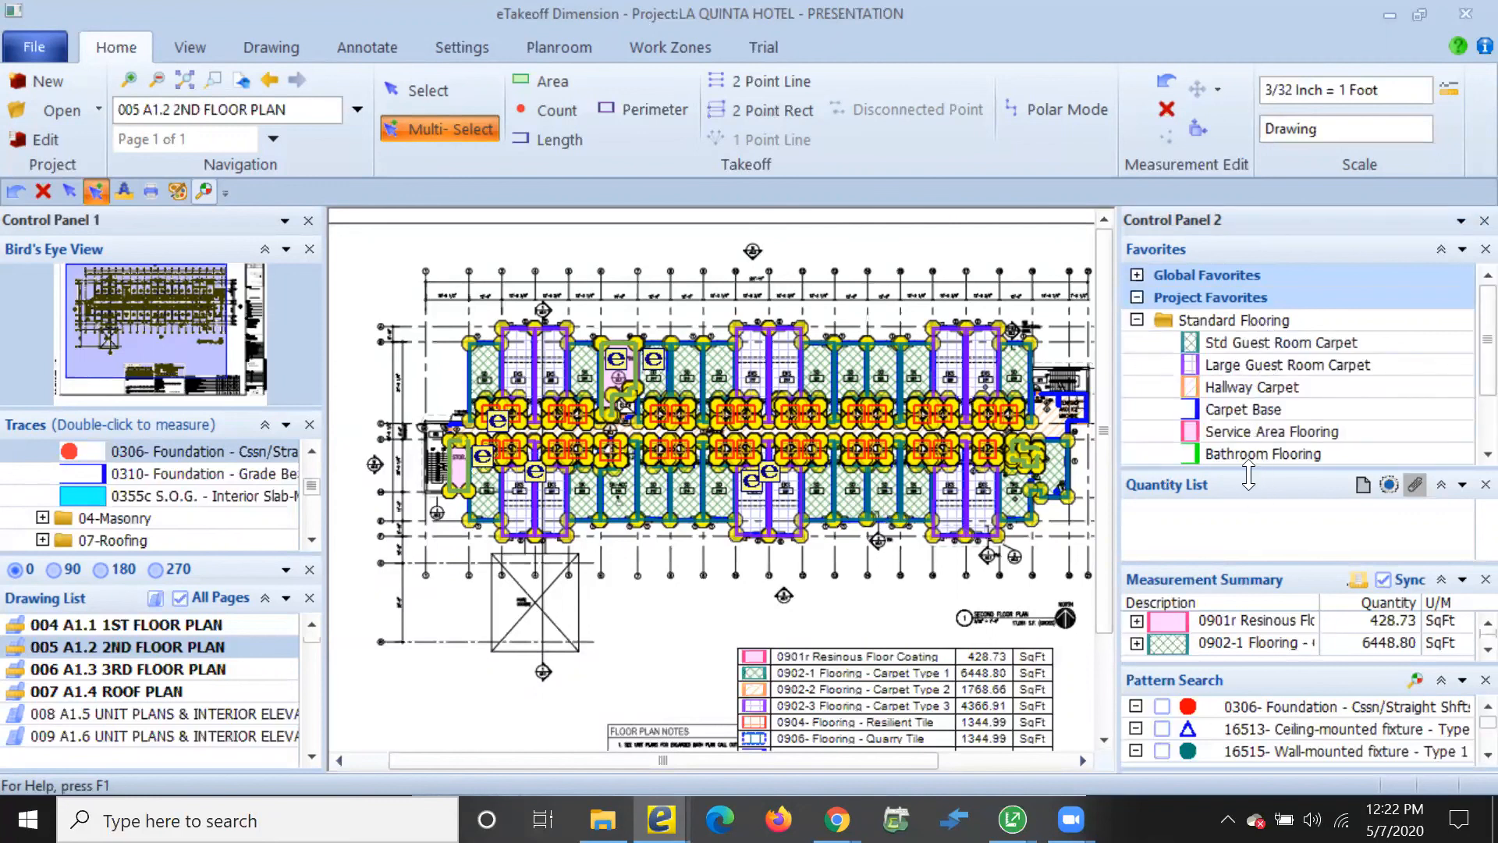
left_click(1136, 320)
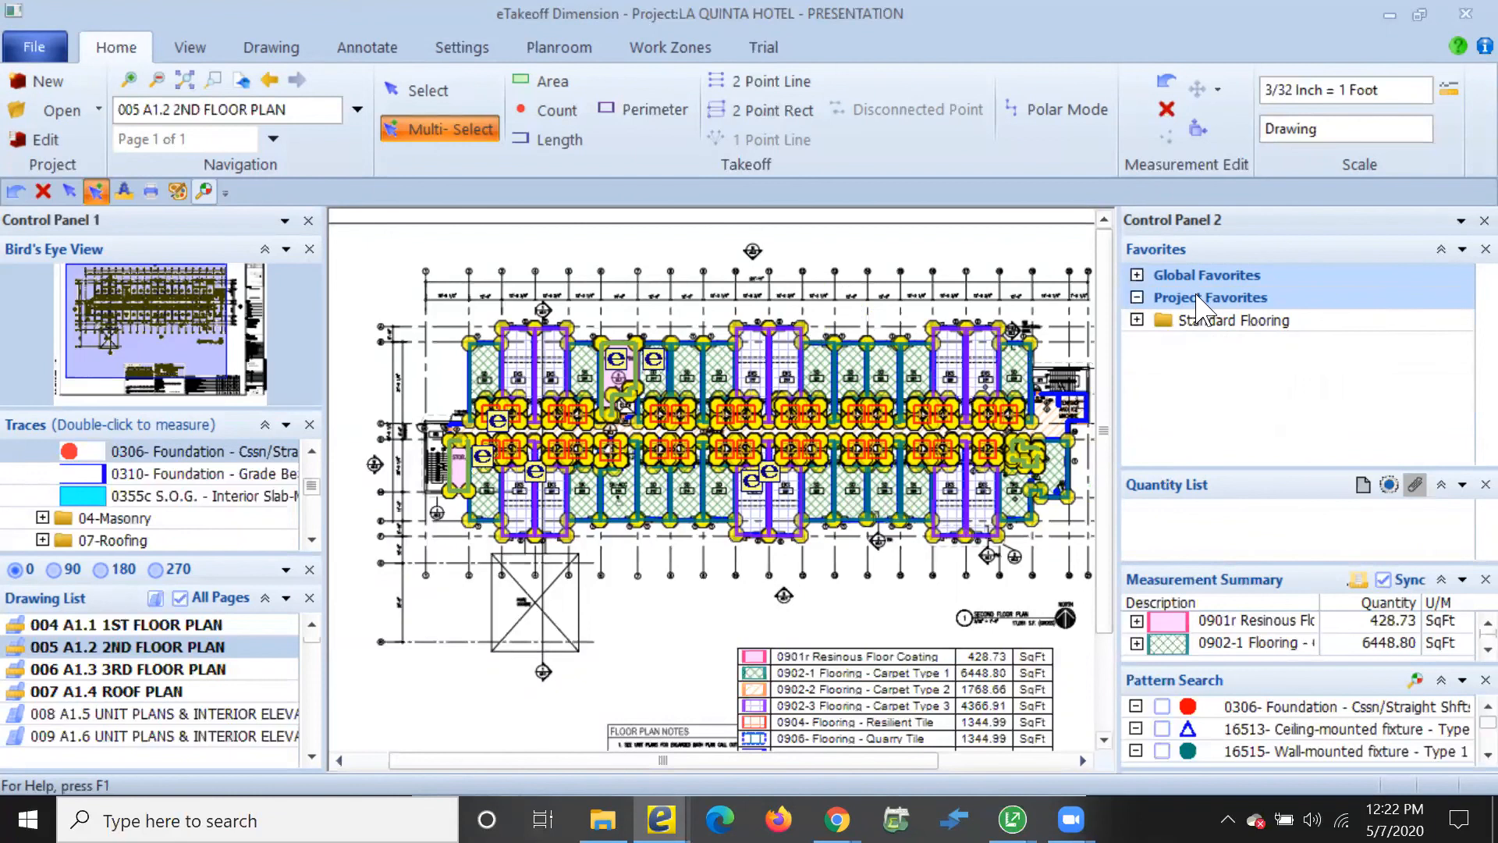
double_click(153, 671)
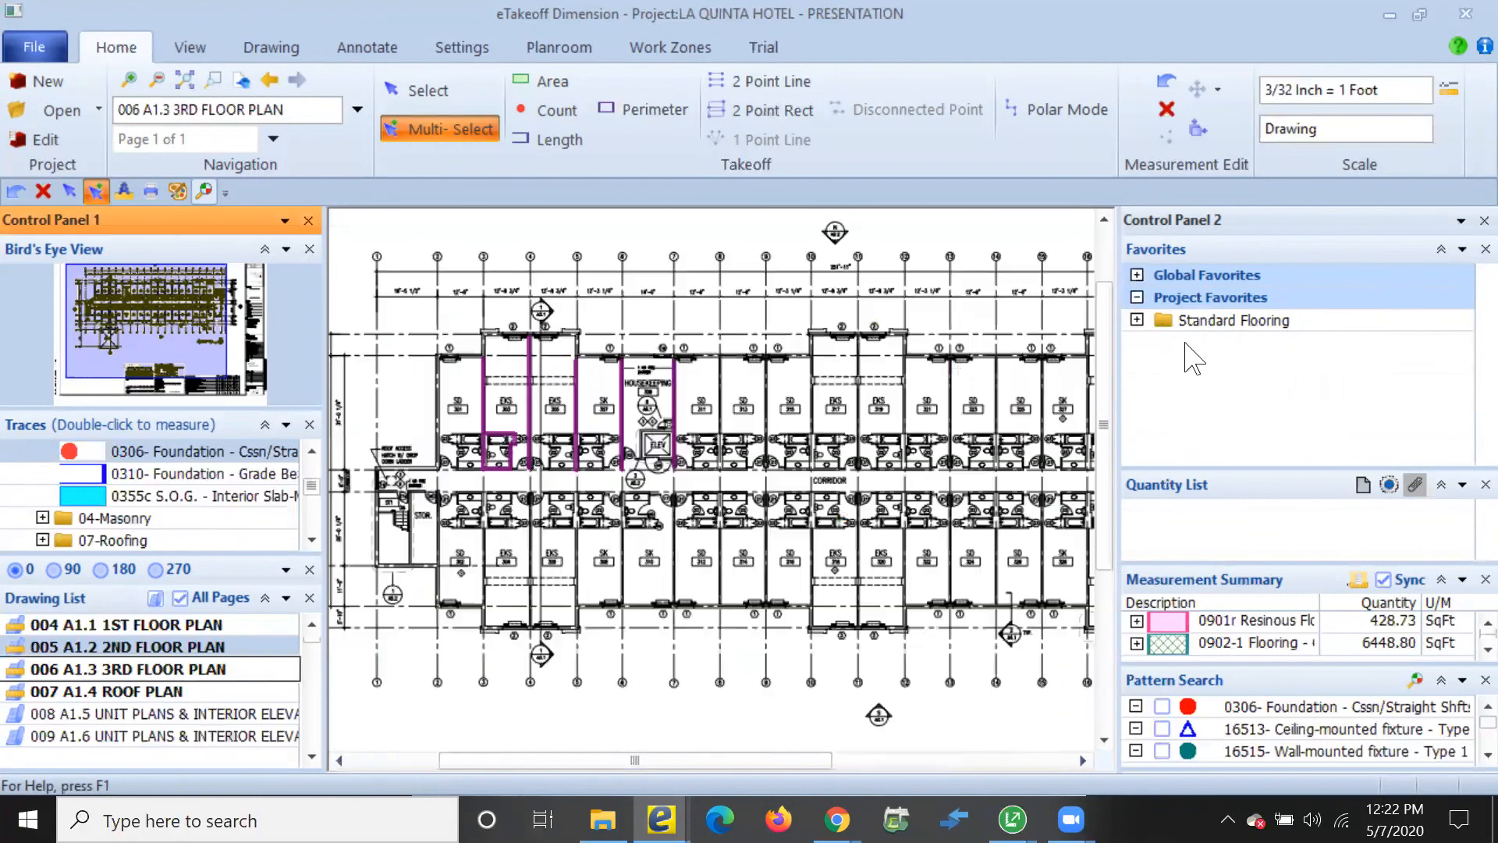
mouse_move(1196, 323)
left_mouse_down()
mouse_move(909, 320)
mouse_move(500, 414)
mouse_move(534, 397)
mouse_move(601, 443)
left_mouse_up()
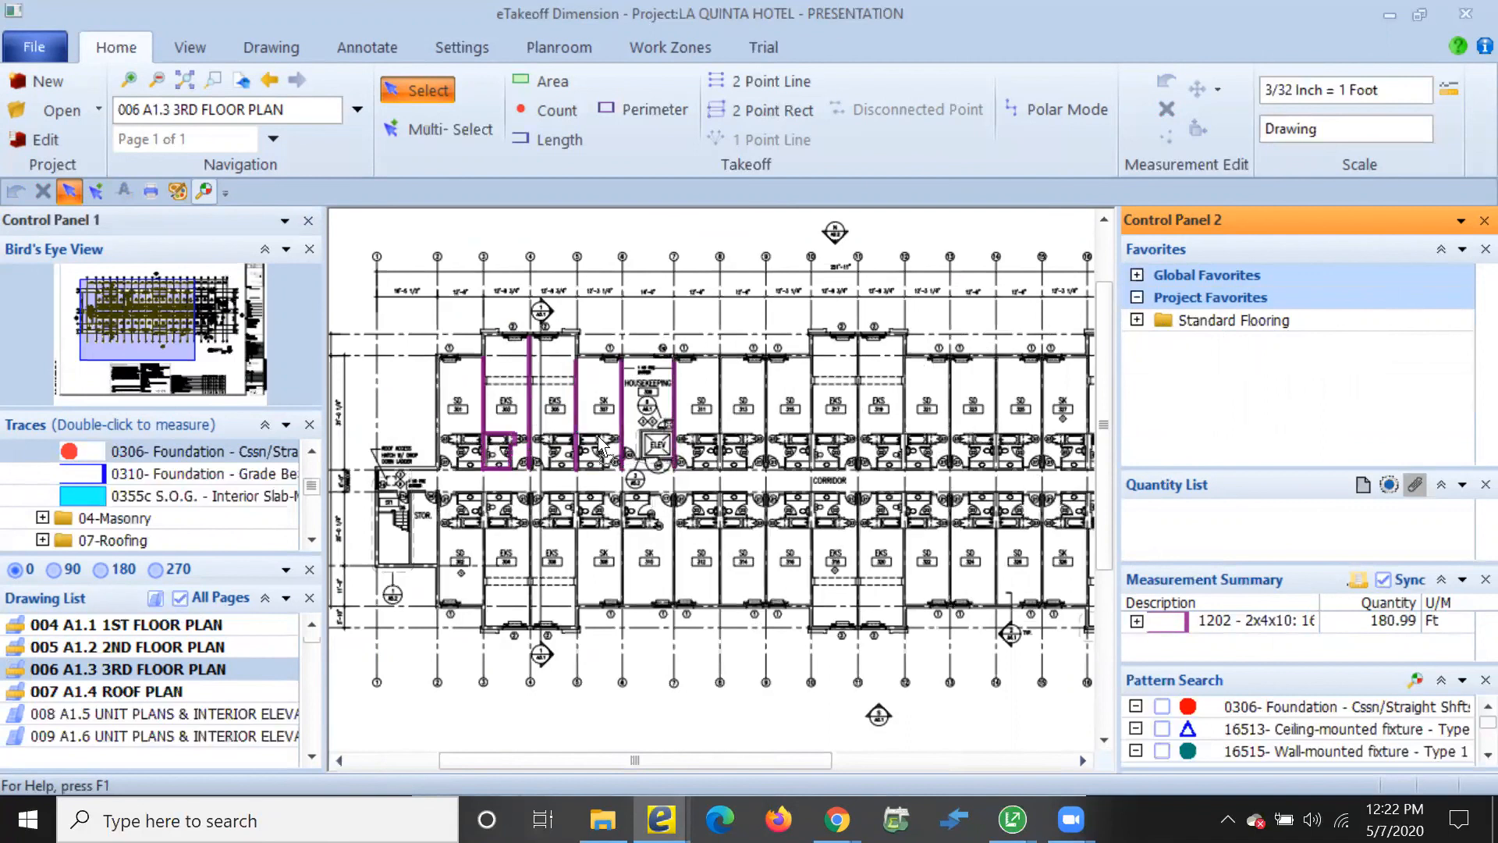
left_click_drag(1124, 308, 1197, 312)
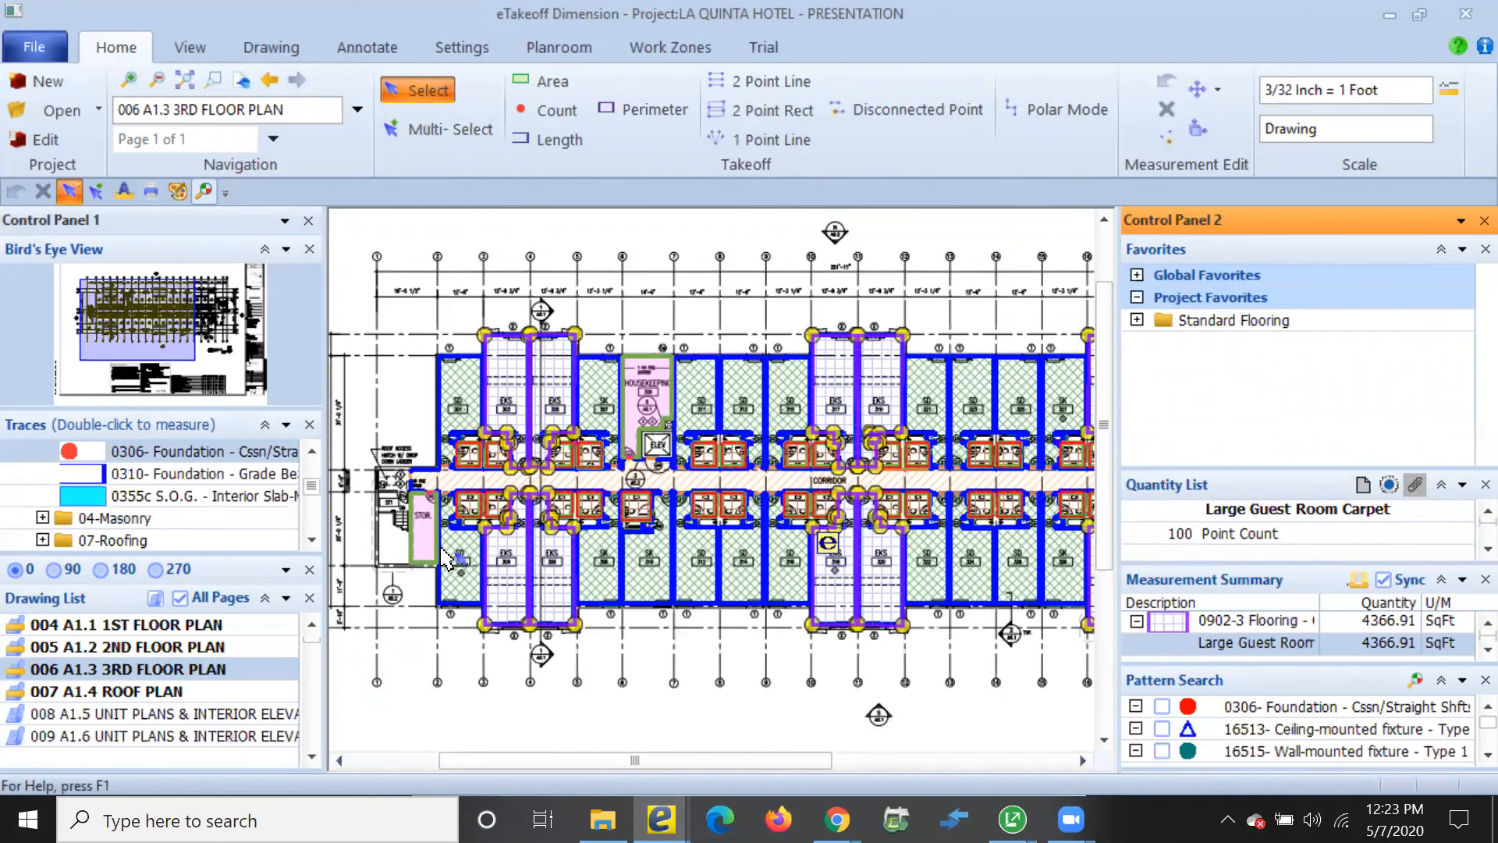
Inspect the carpet measurements placed on the 3rd floor plan and list the Global Favorites
scroll(479, 347, "up", 1)
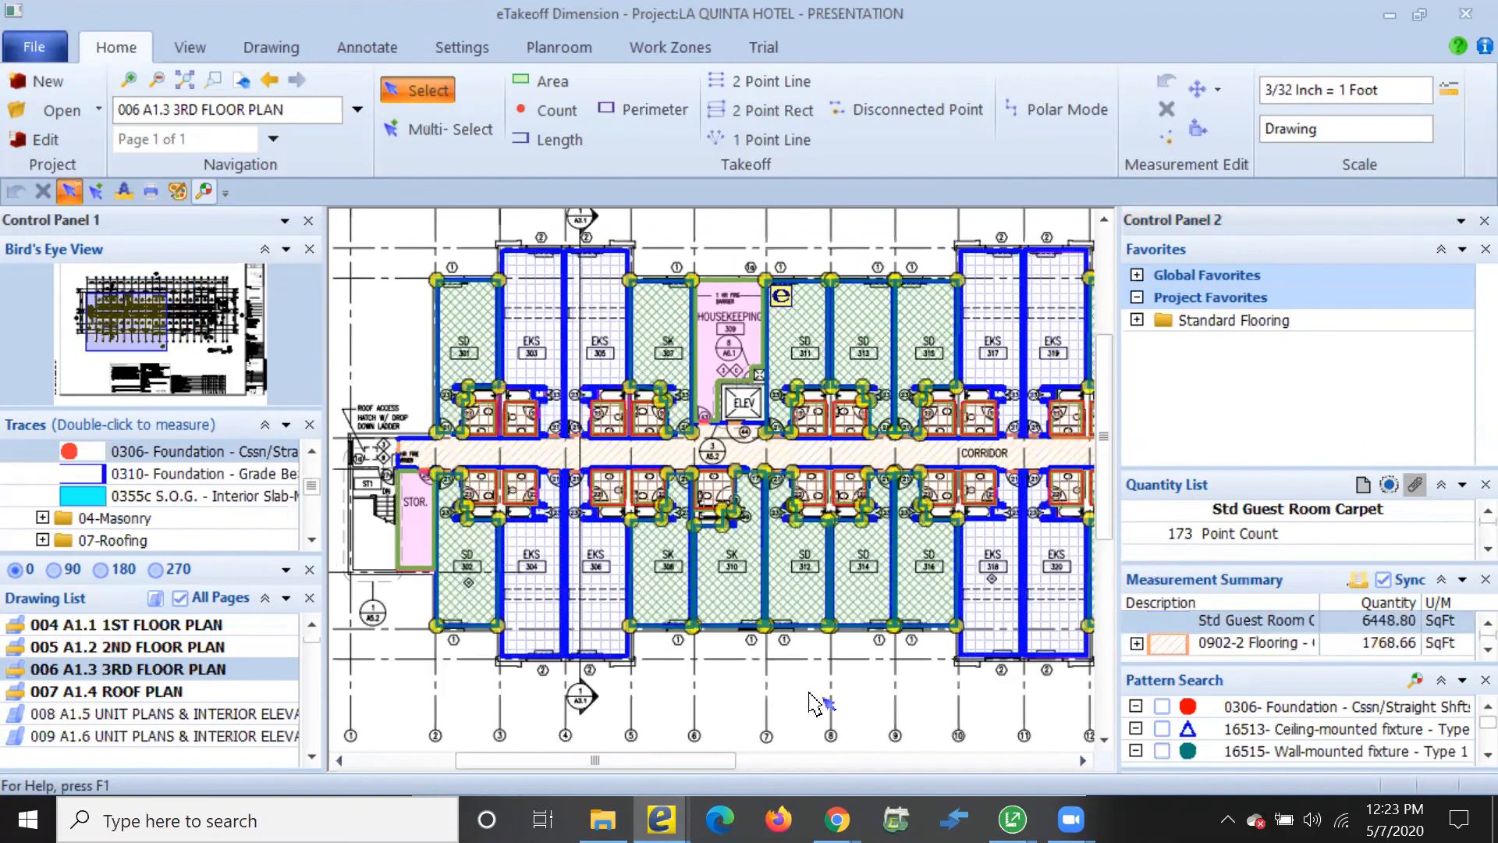
left_click(879, 716)
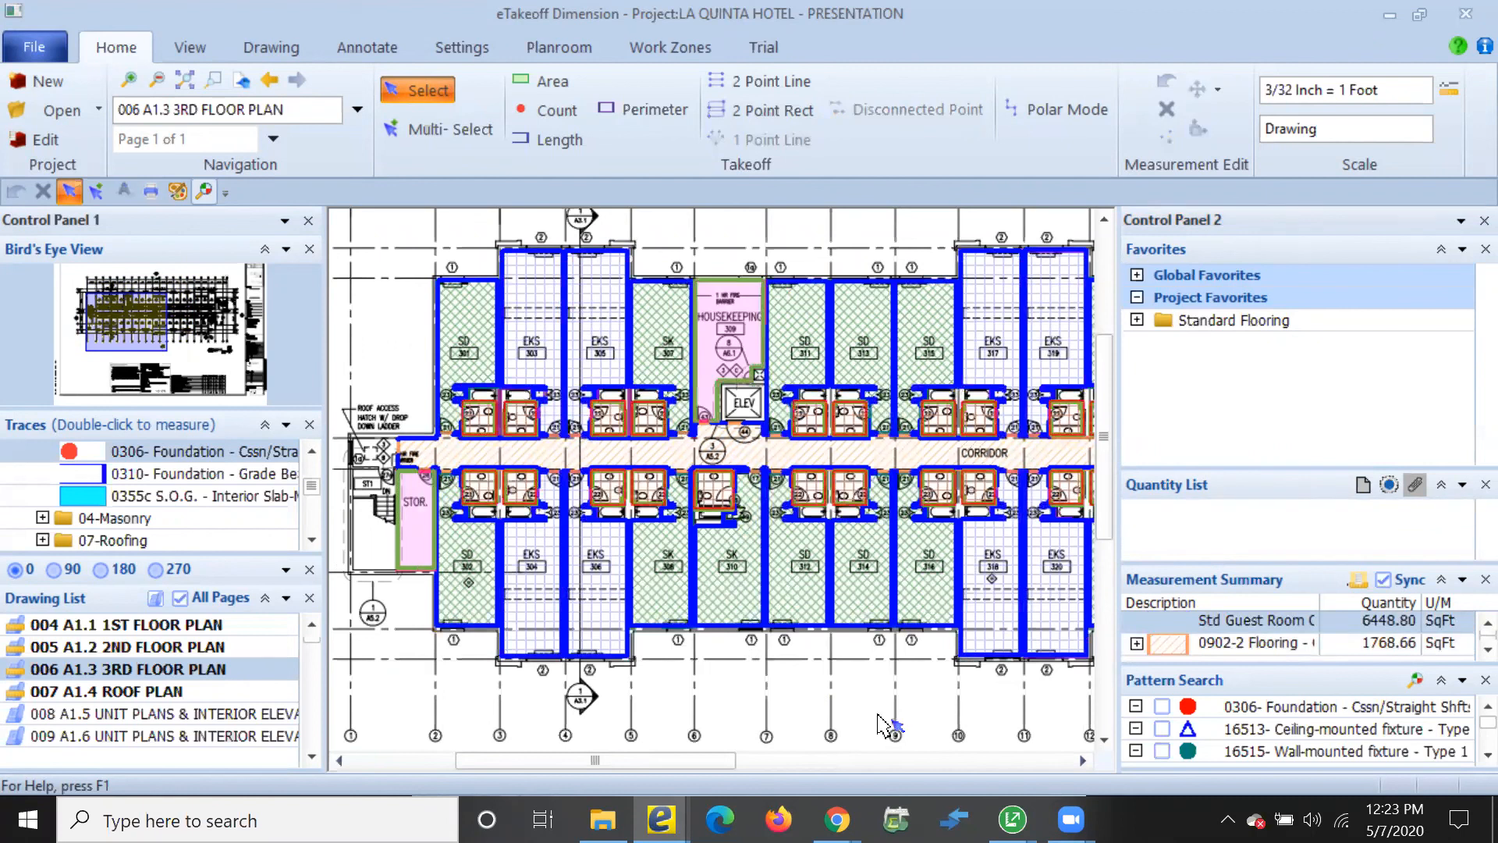
scroll(859, 716, "down", 2)
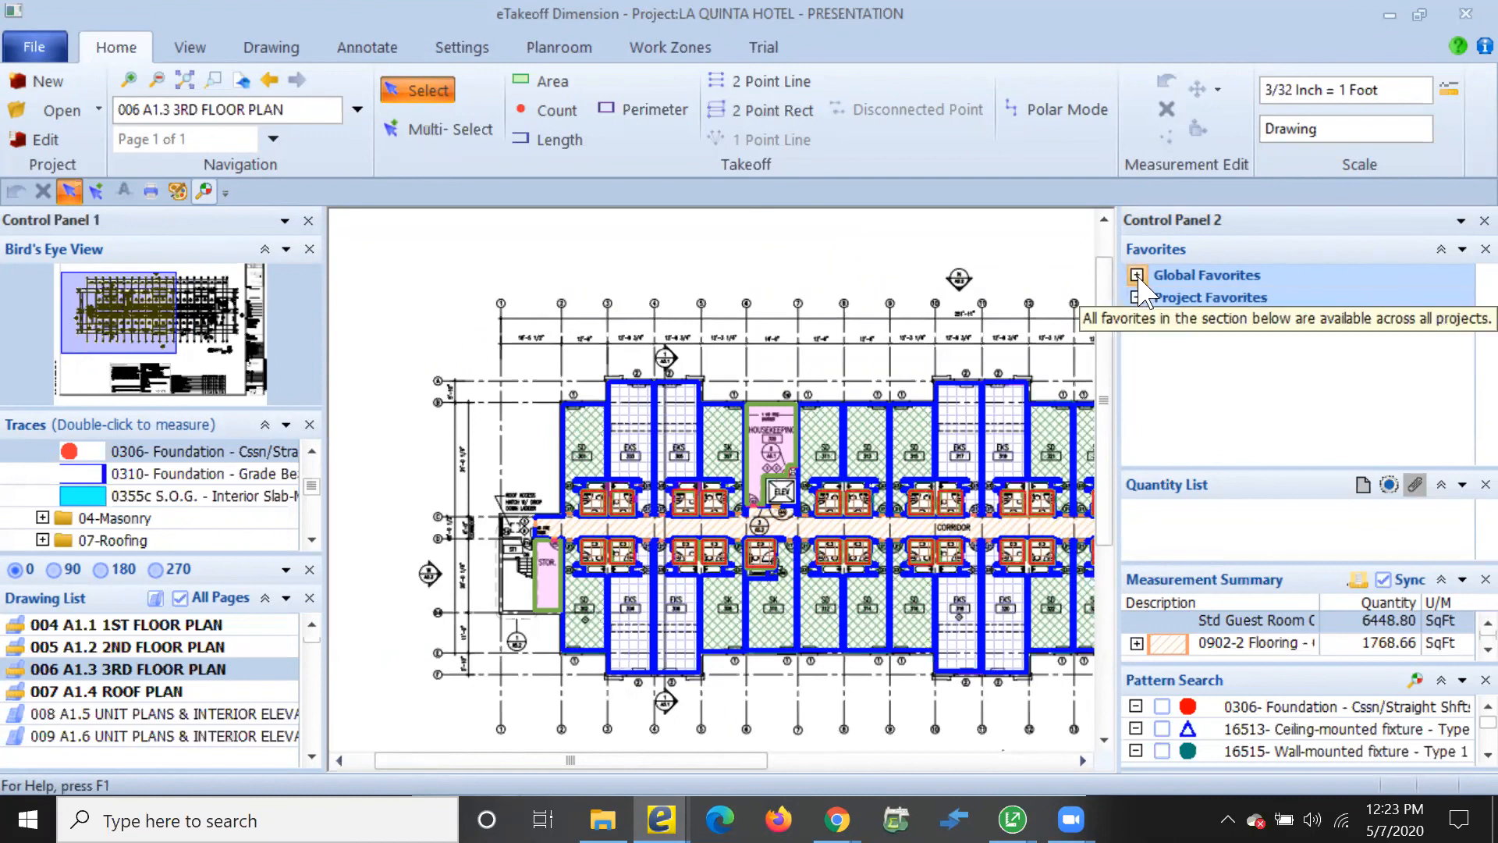
left_click(867, 458)
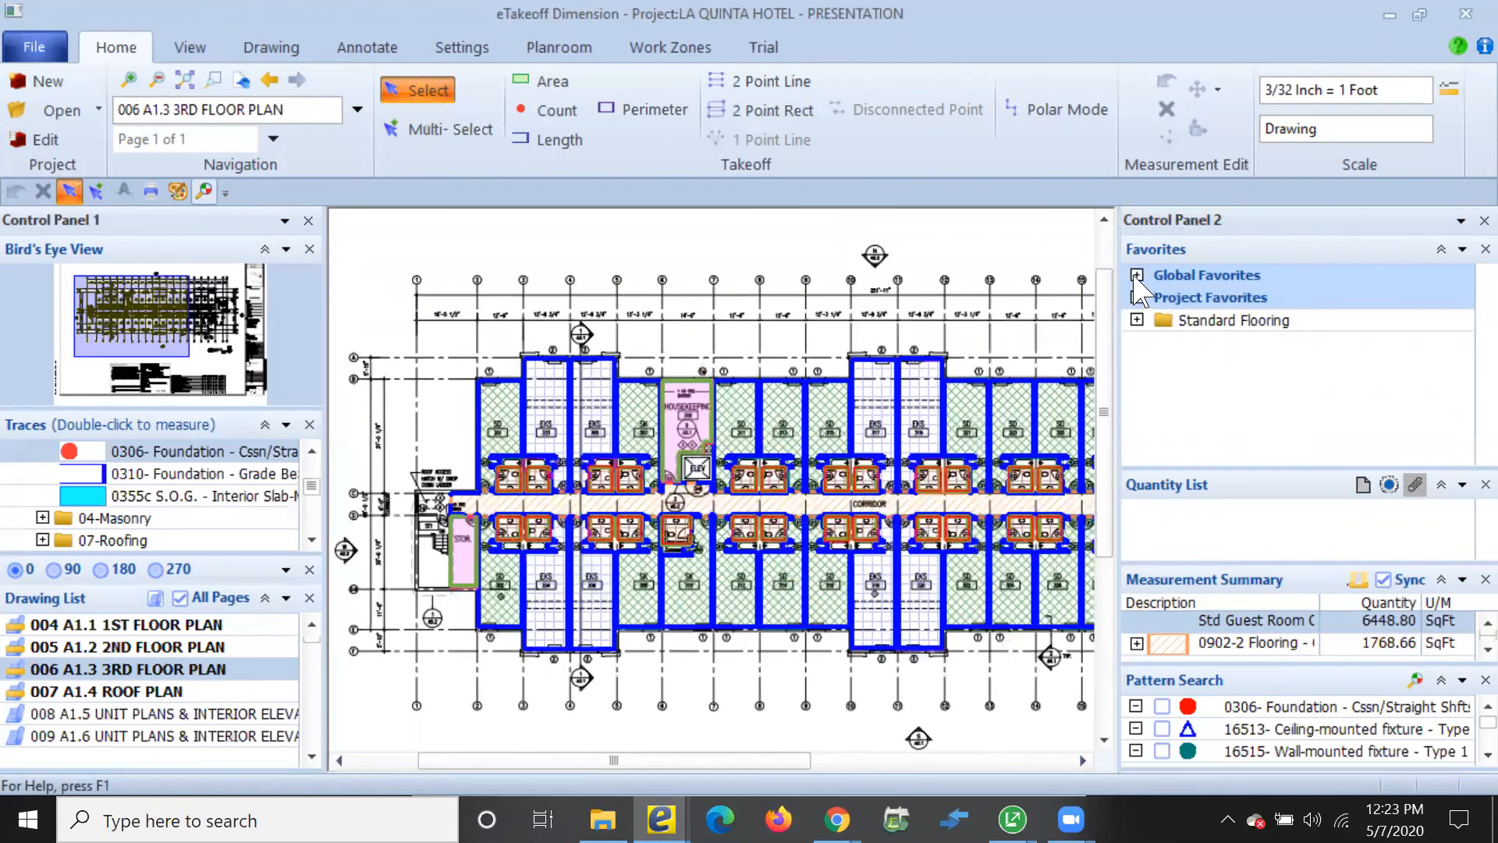
left_click(1136, 276)
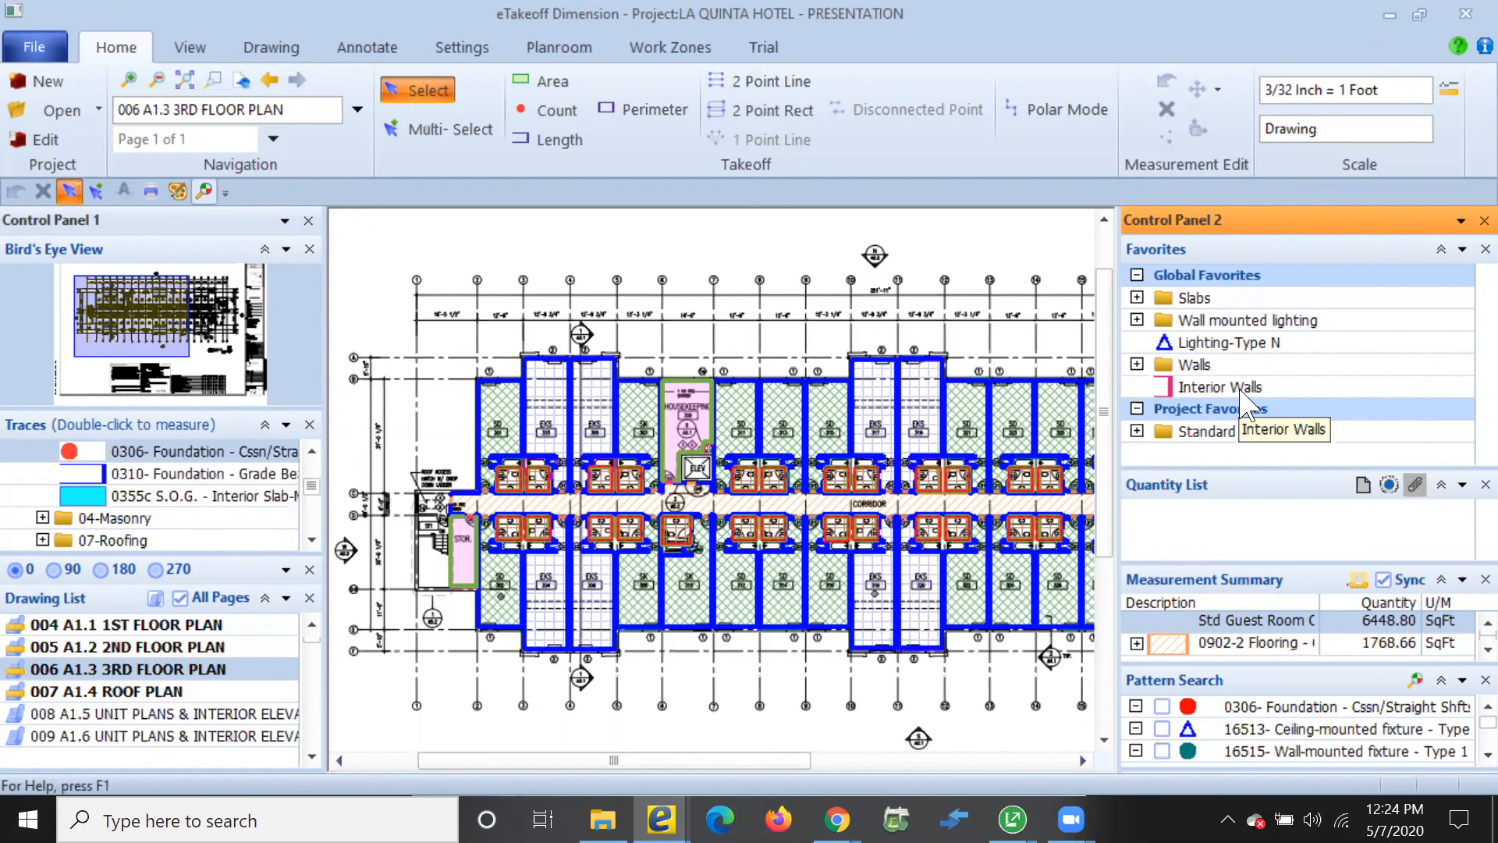
Display the Work Zones commands and open drawing 002 ST1.1 SITE PLAN
left_click(691, 48)
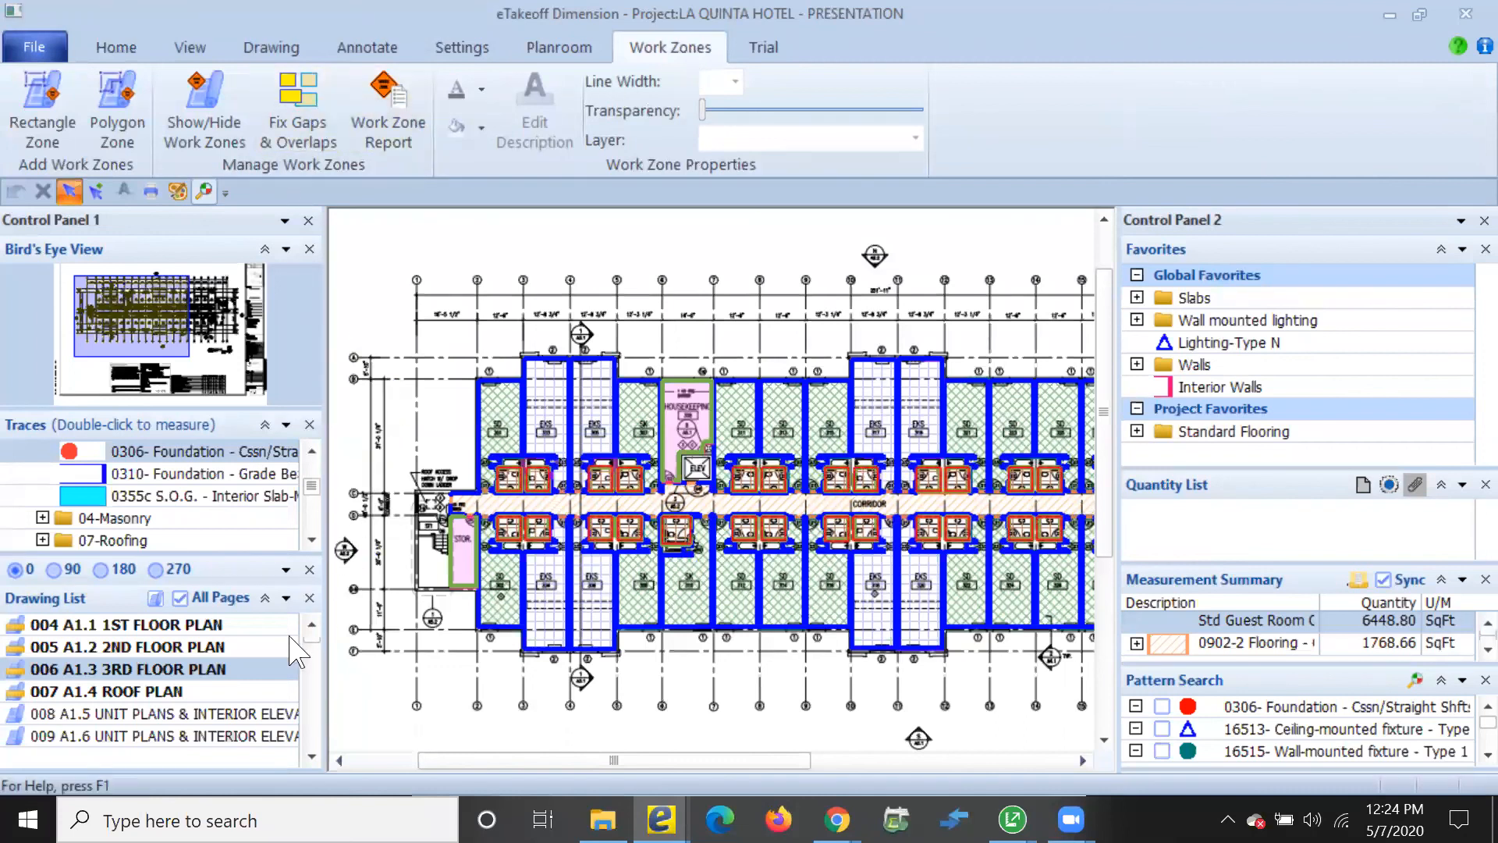
scroll(218, 687, "up", 1)
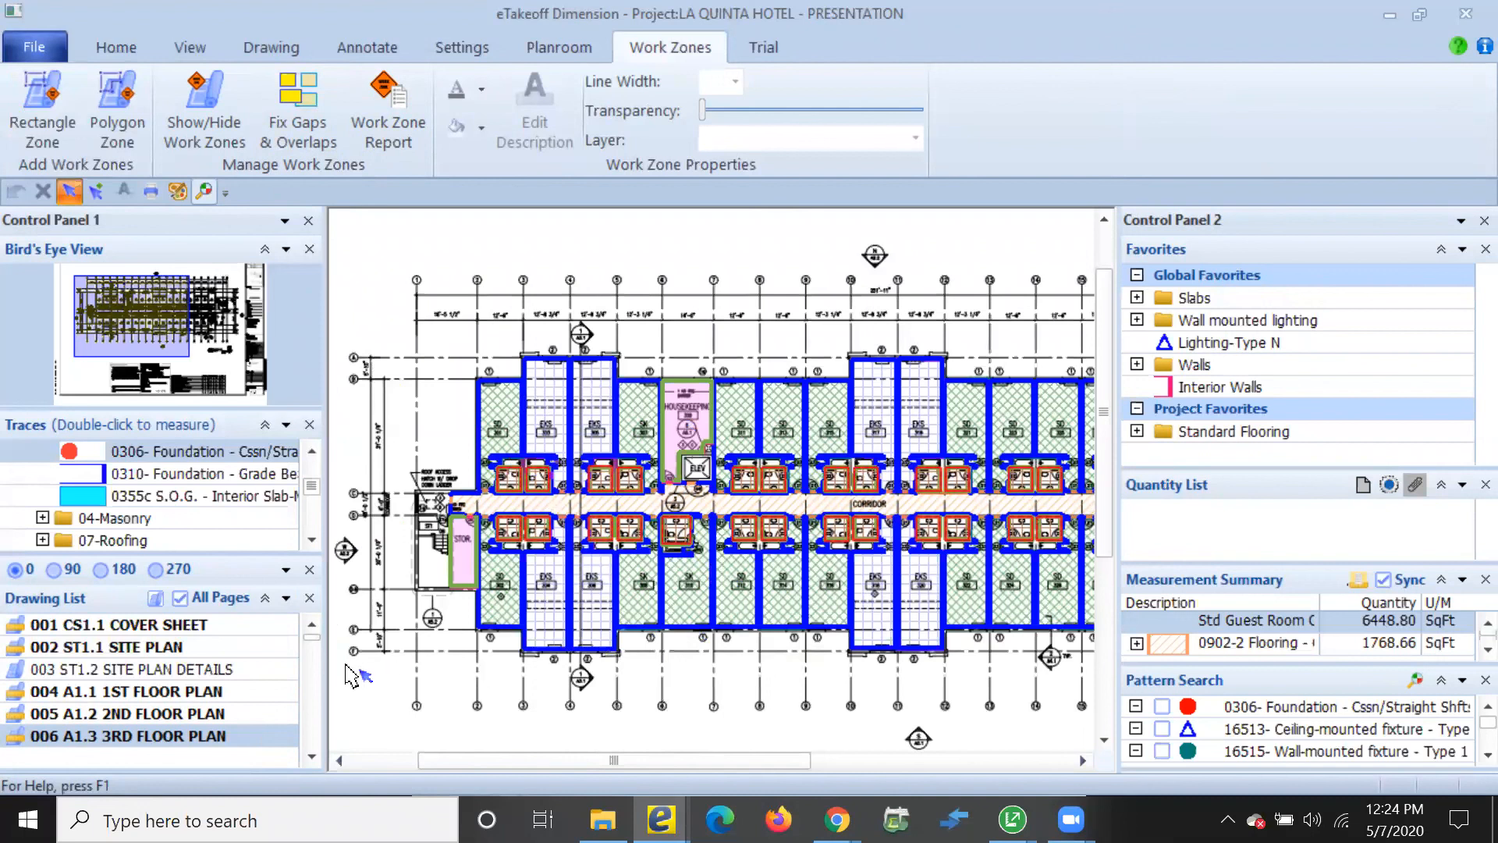
left_click(204, 647)
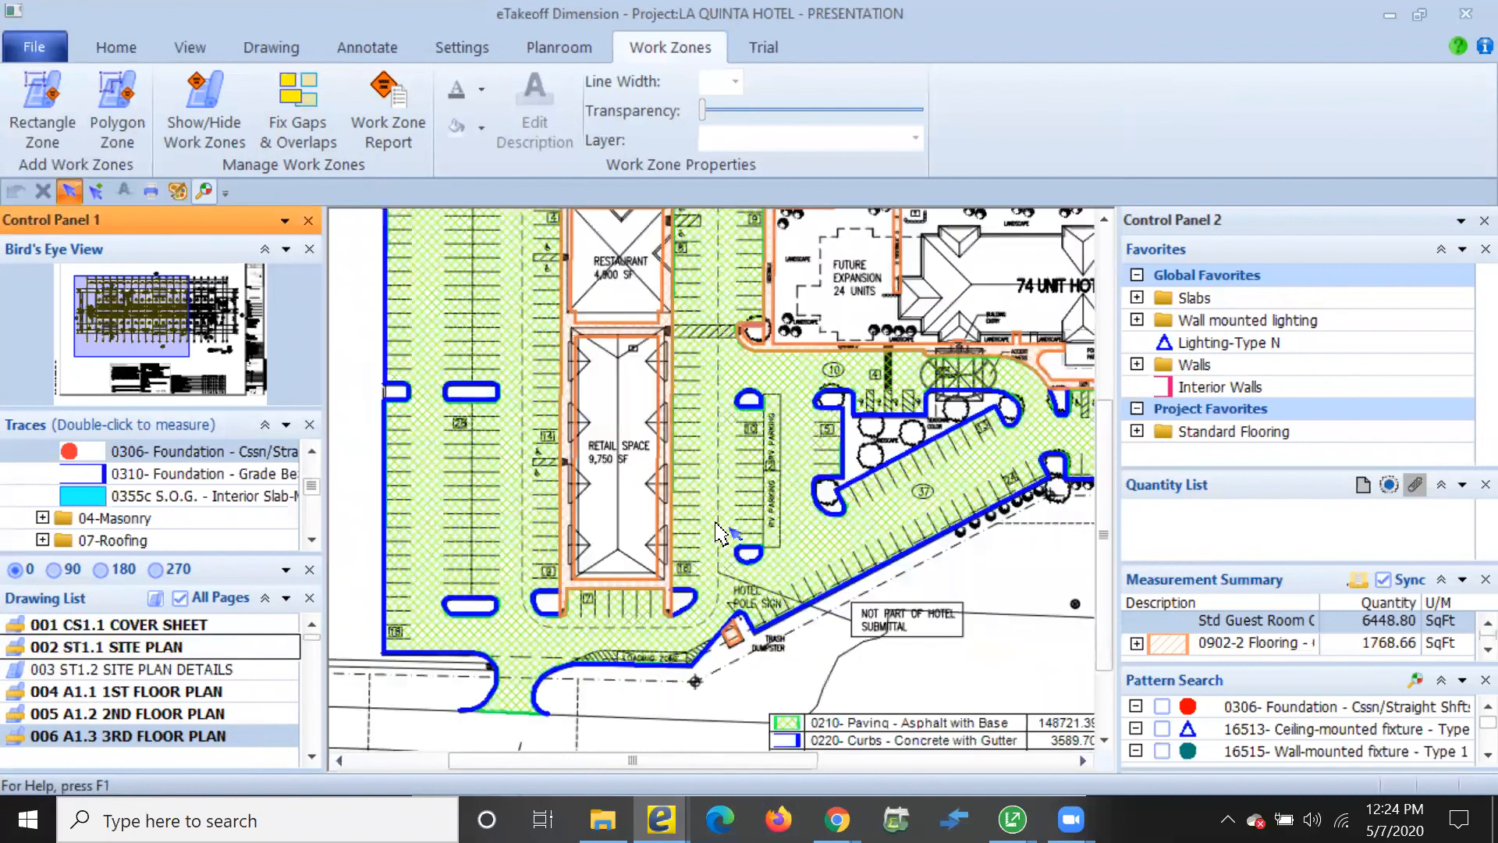
Show the work zones on the site plan, then open the Work Zone Report with the Phase 2 zone selected
scroll(654, 521, "up", 2)
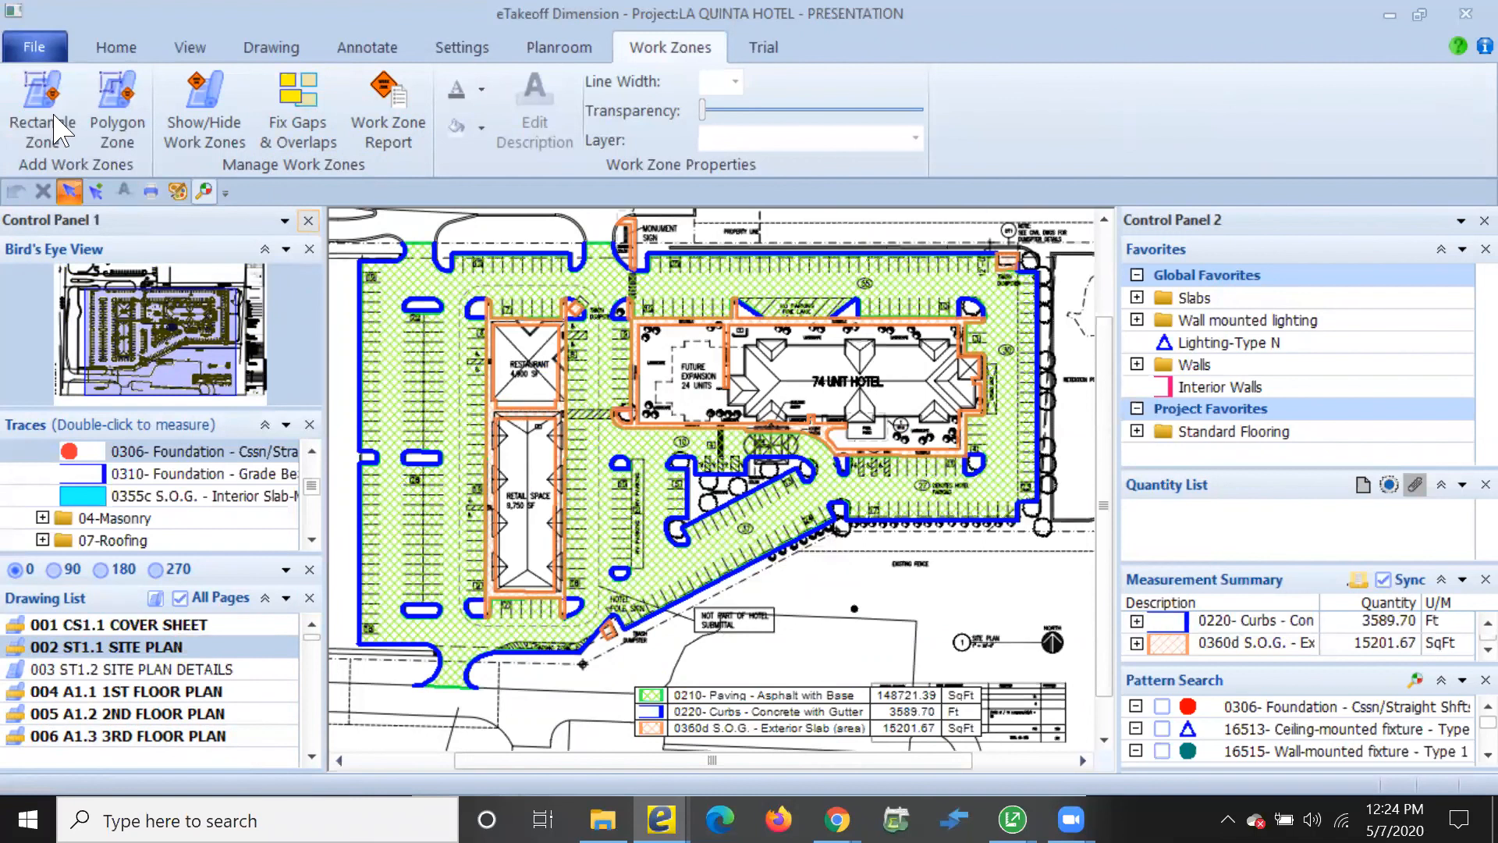
left_click(203, 101)
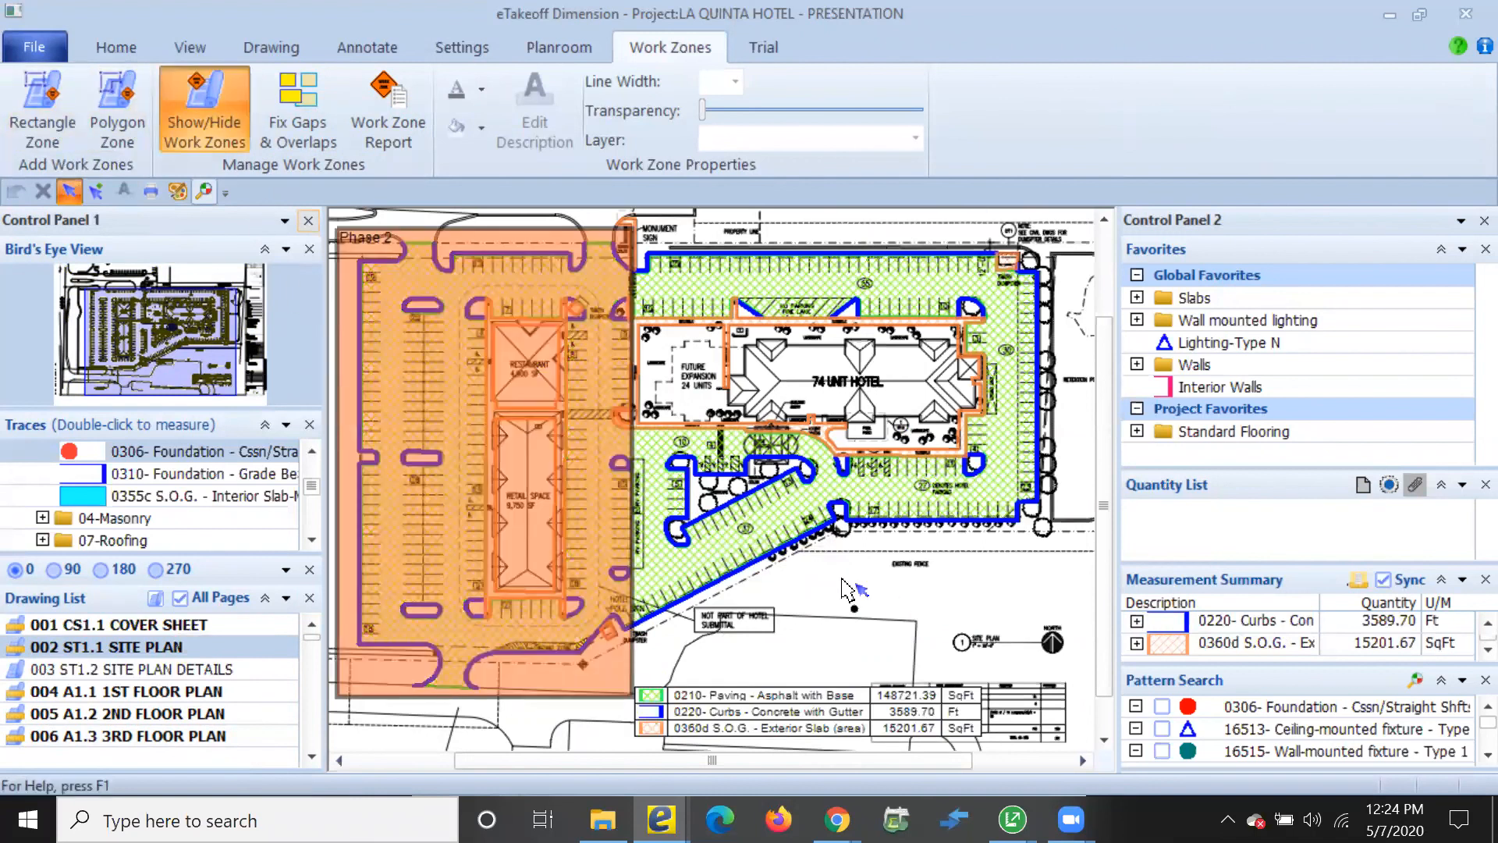
scroll(546, 437, "down", 2)
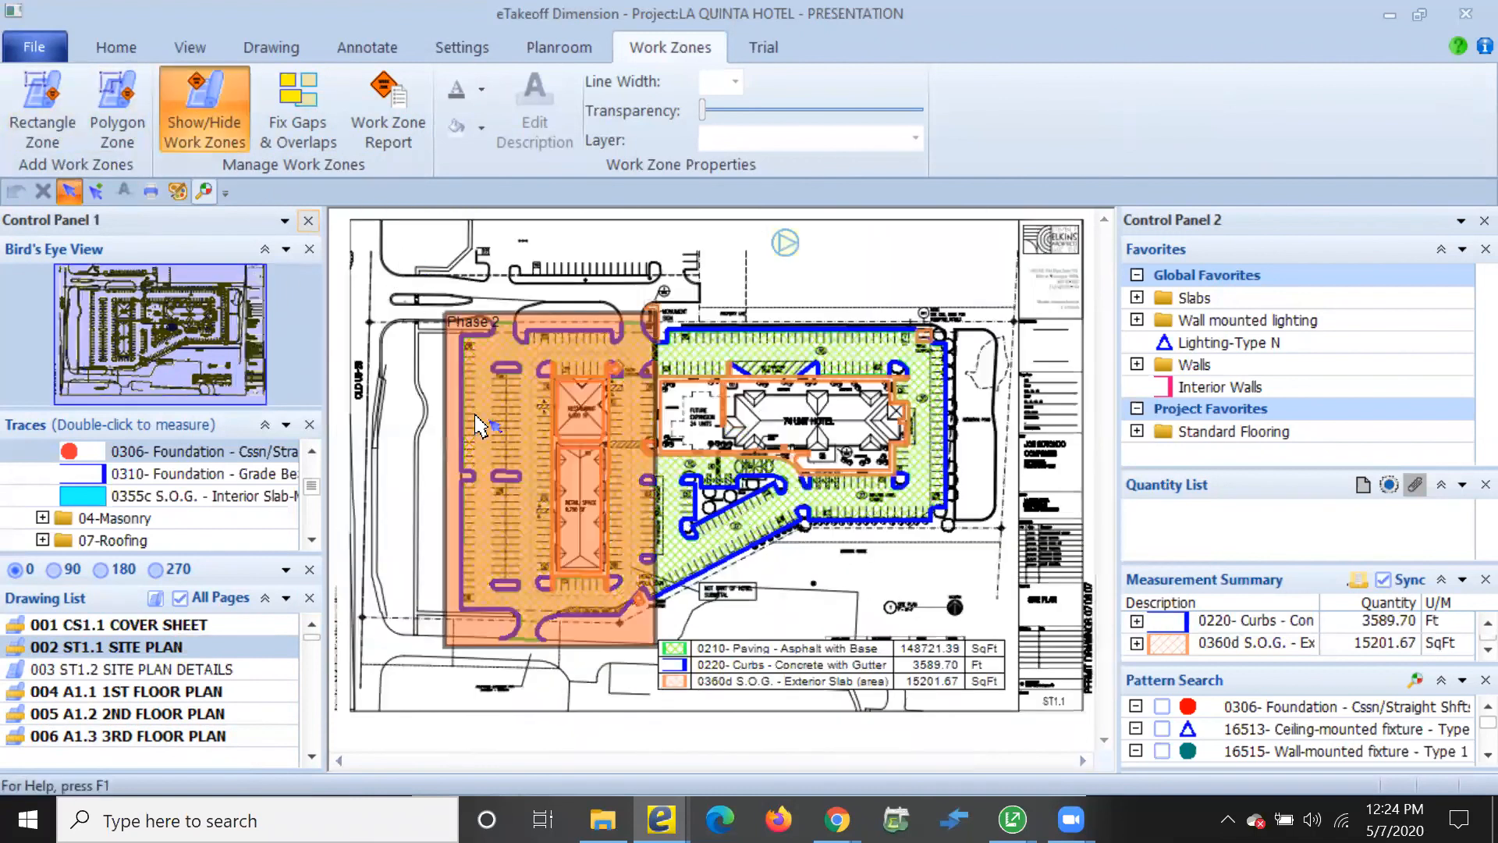
scroll(640, 683, "up", 1)
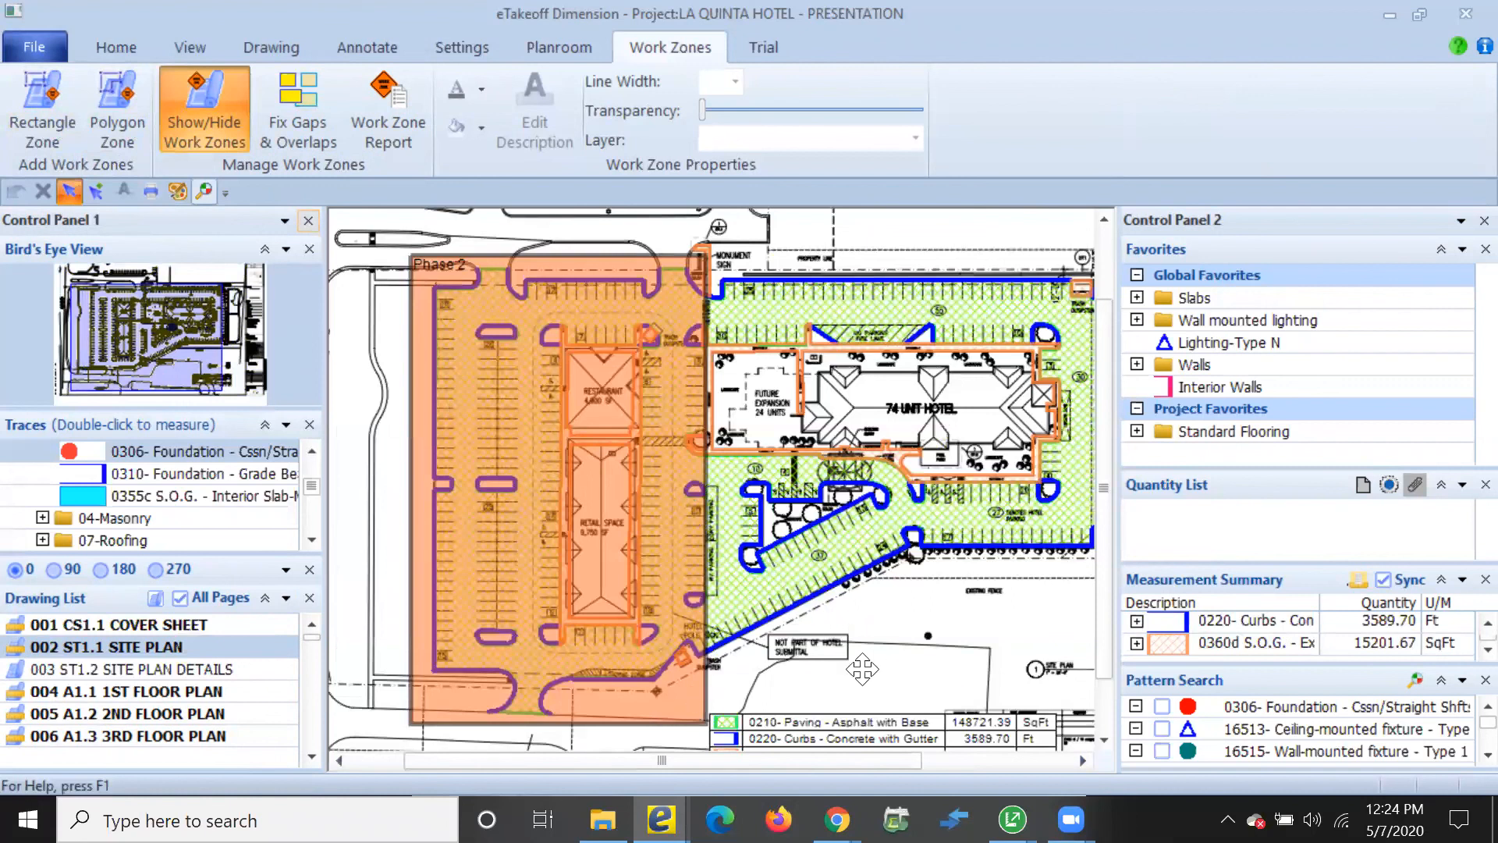
left_click(434, 376)
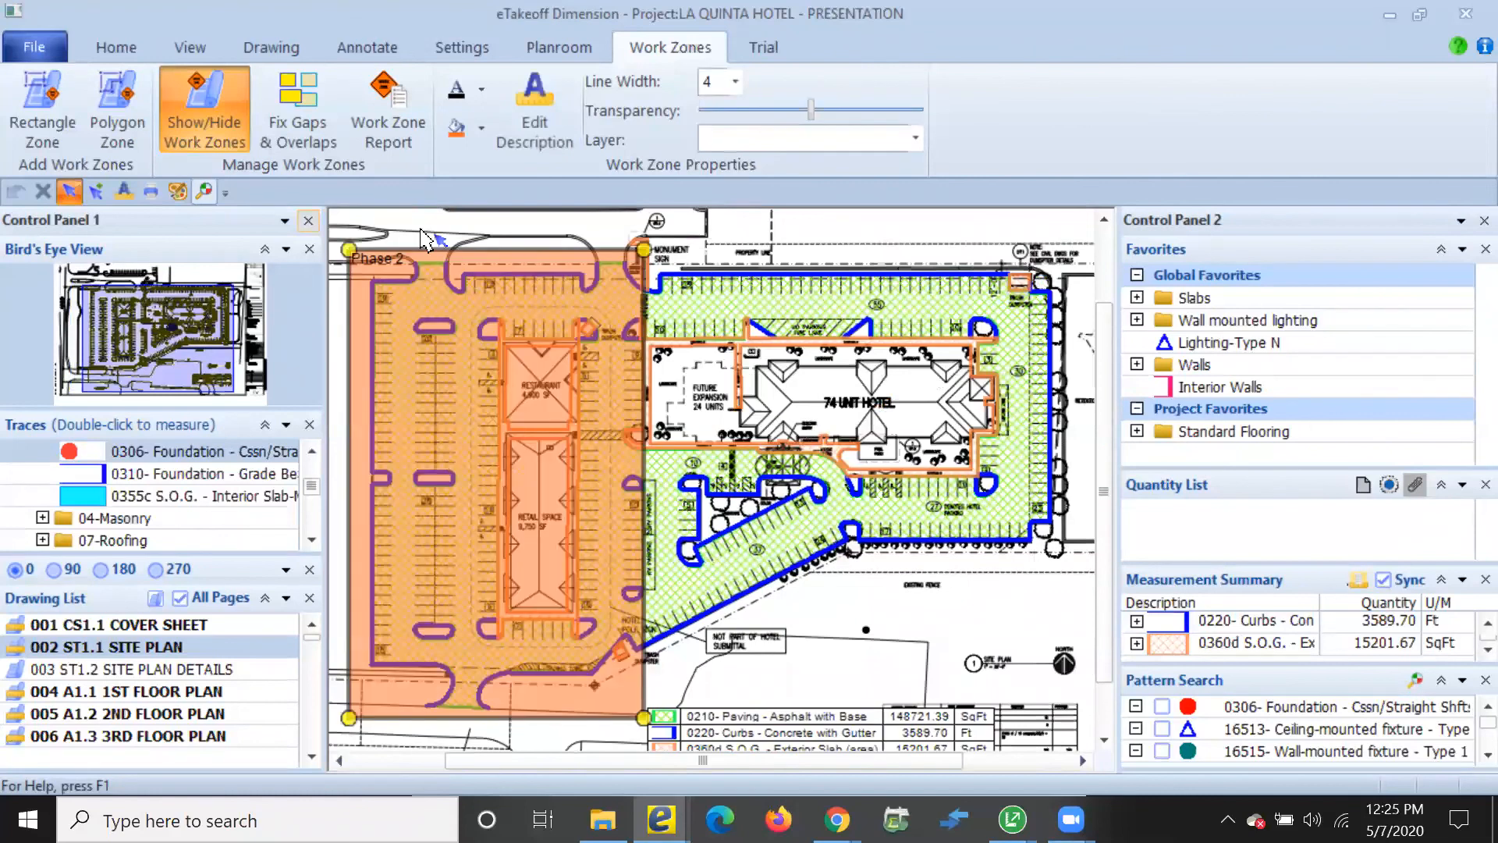
left_click(397, 133)
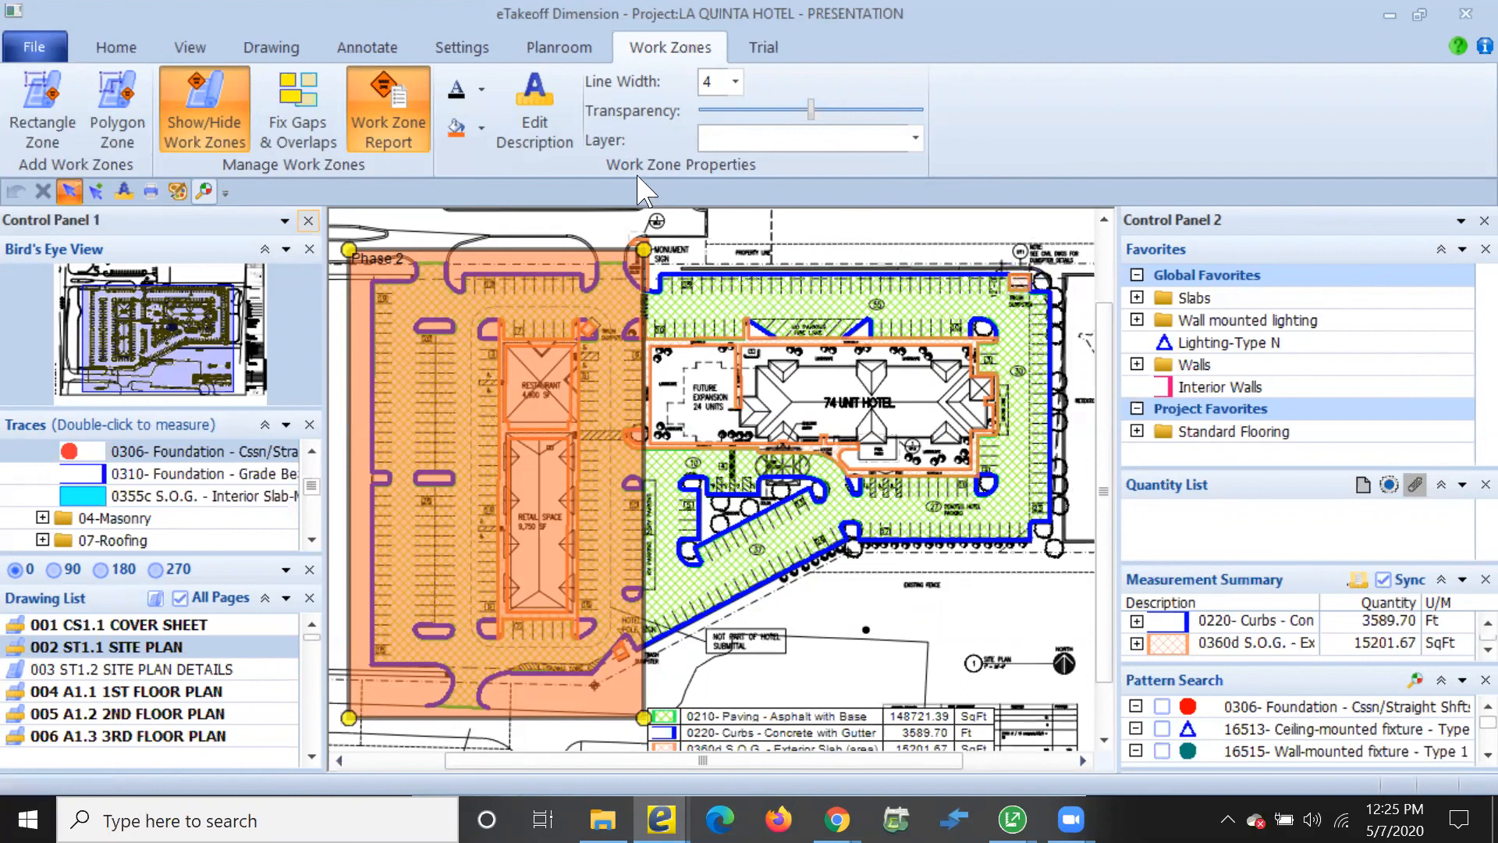
left_click(381, 61)
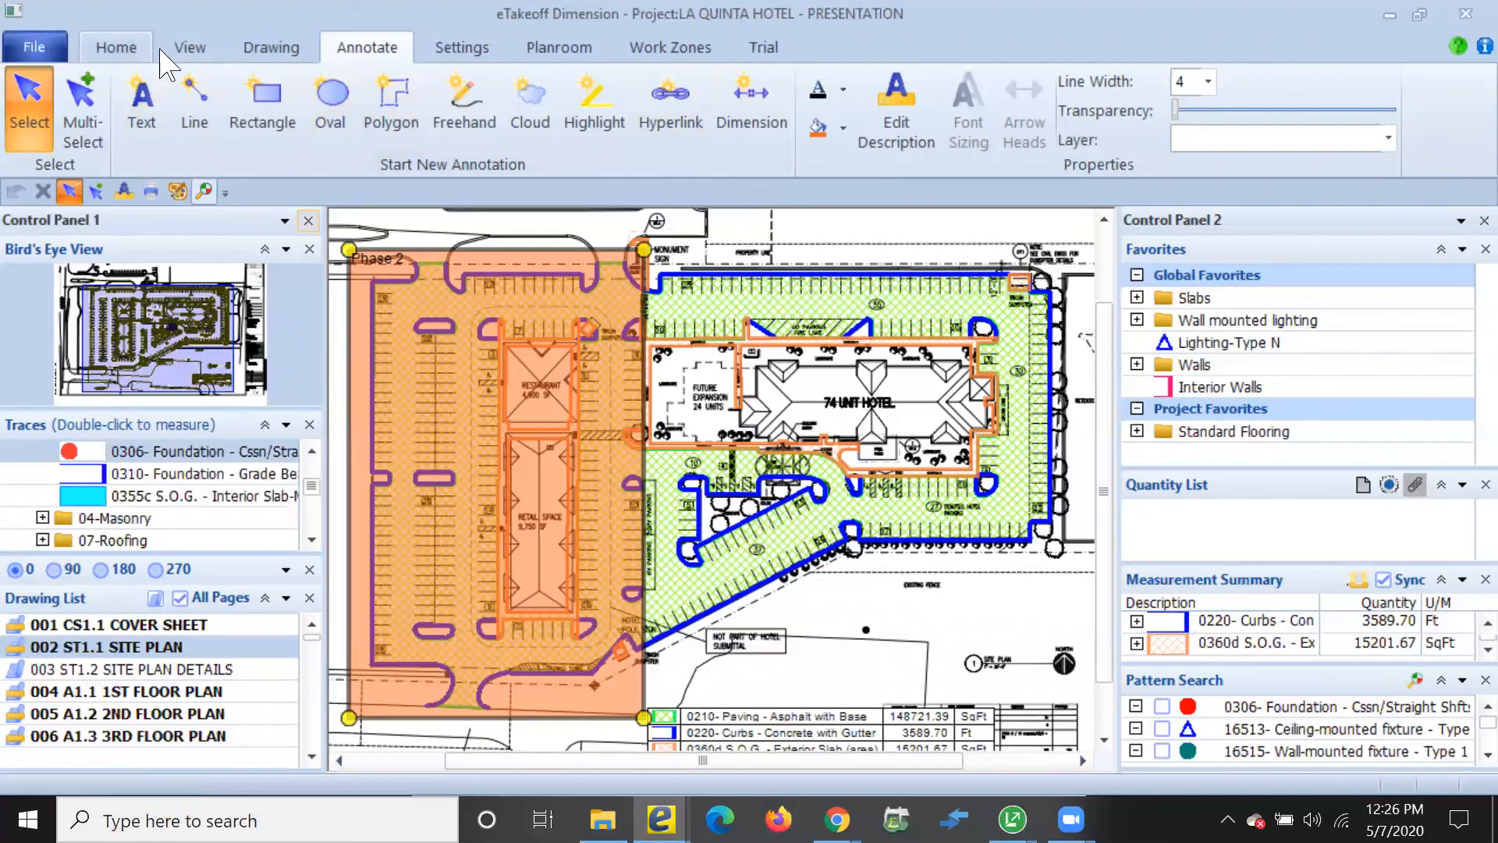
left_click(270, 49)
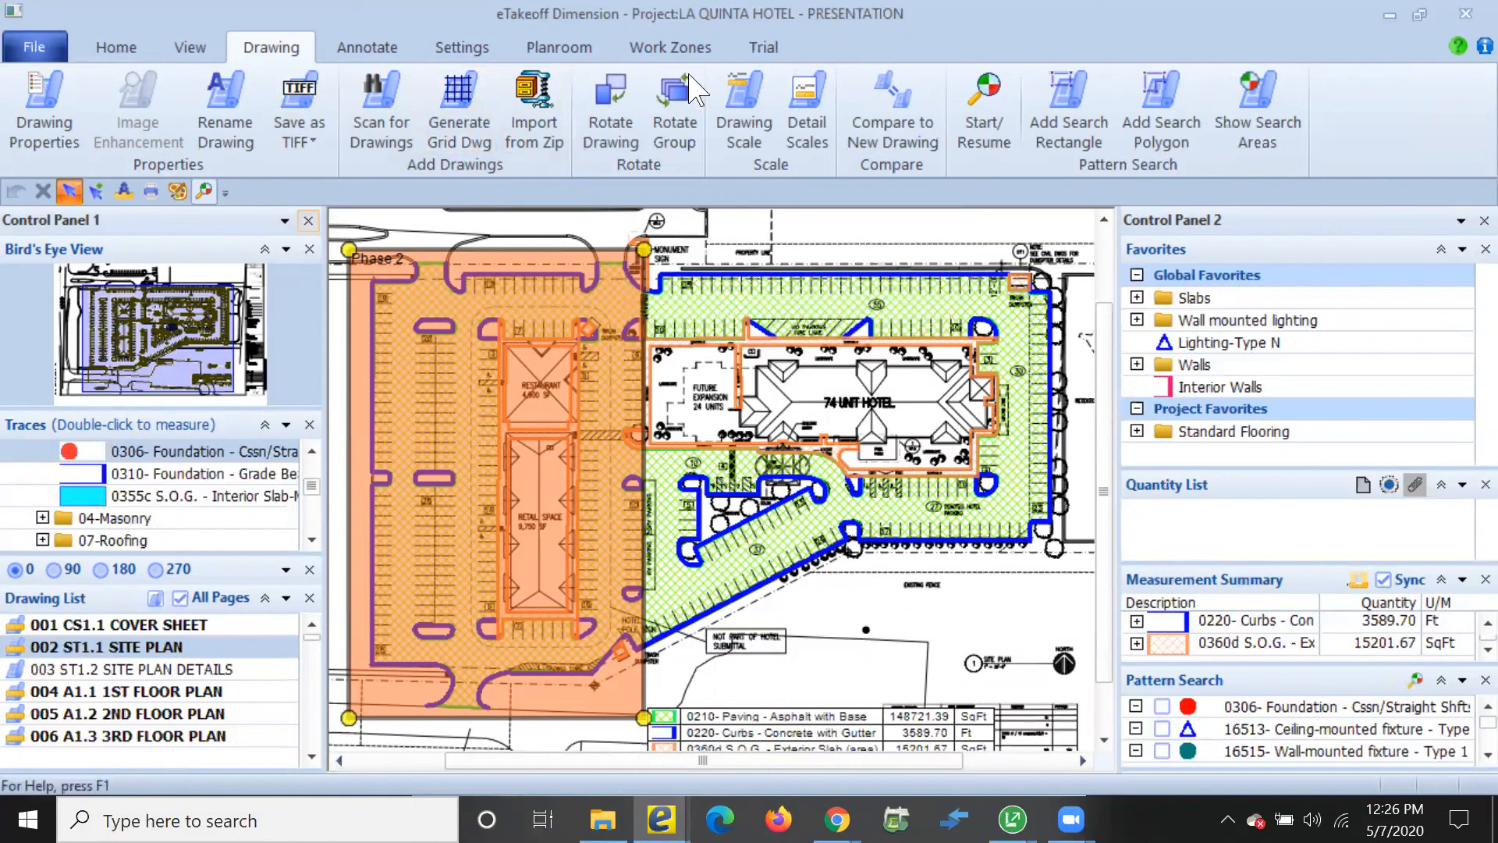
Create and save a new issue titled "Please Review" in the Issue List, then close the list
left_click(180, 52)
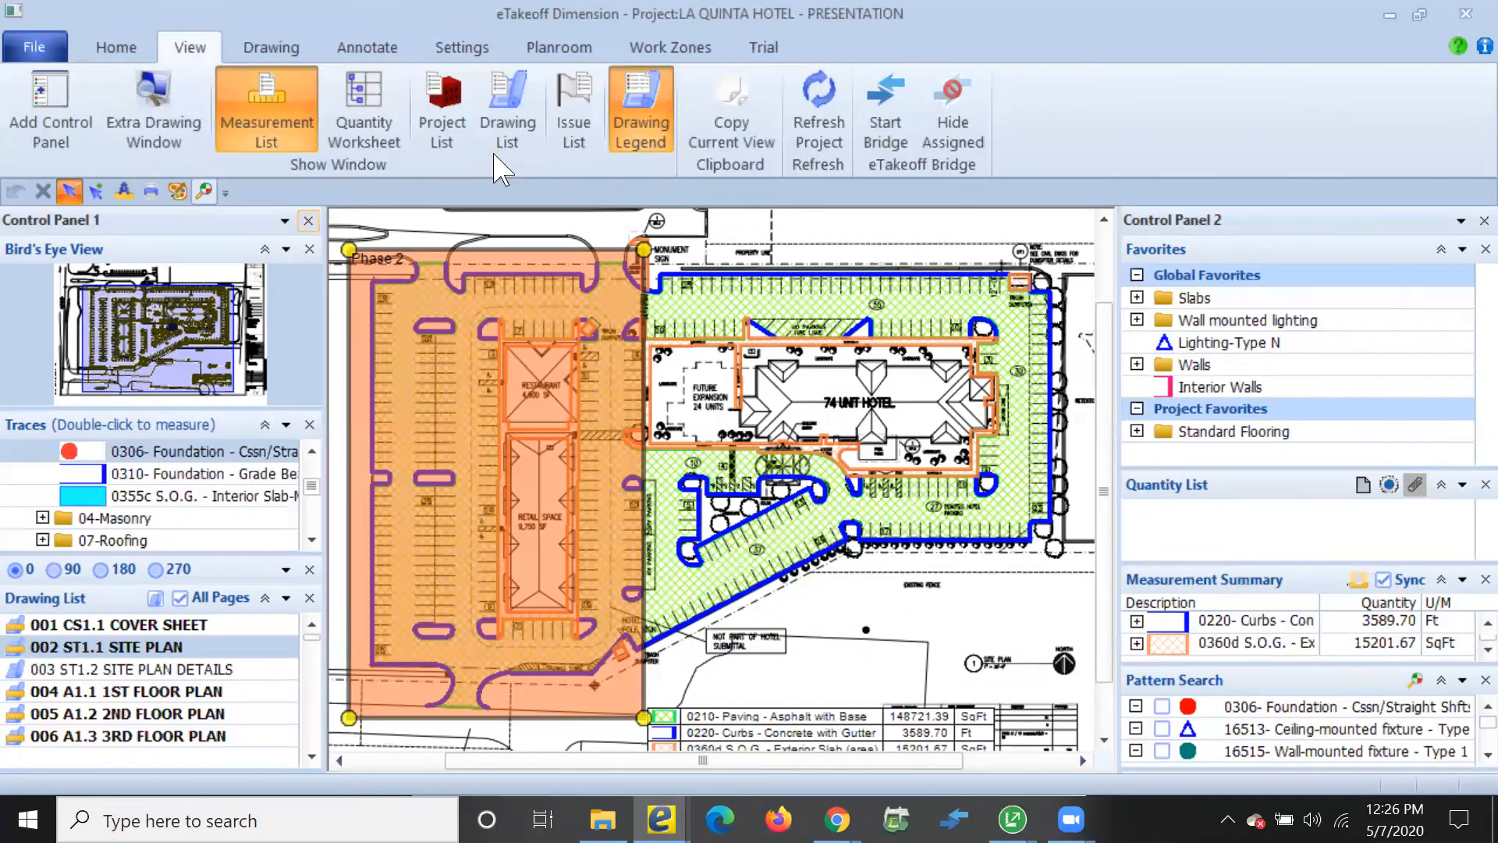
left_click(575, 140)
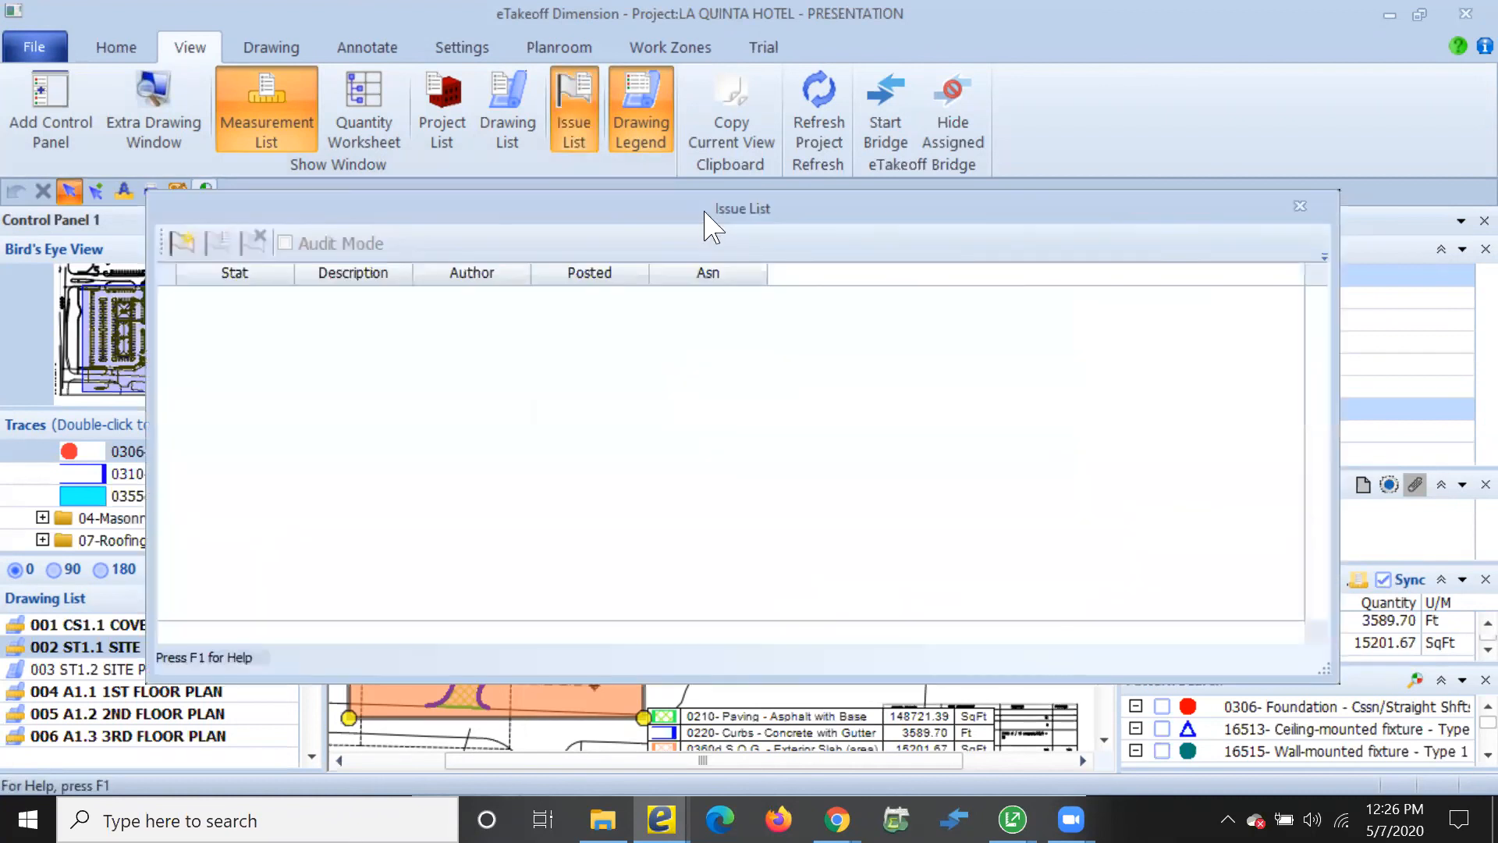
left_click_drag(705, 215, 731, 208)
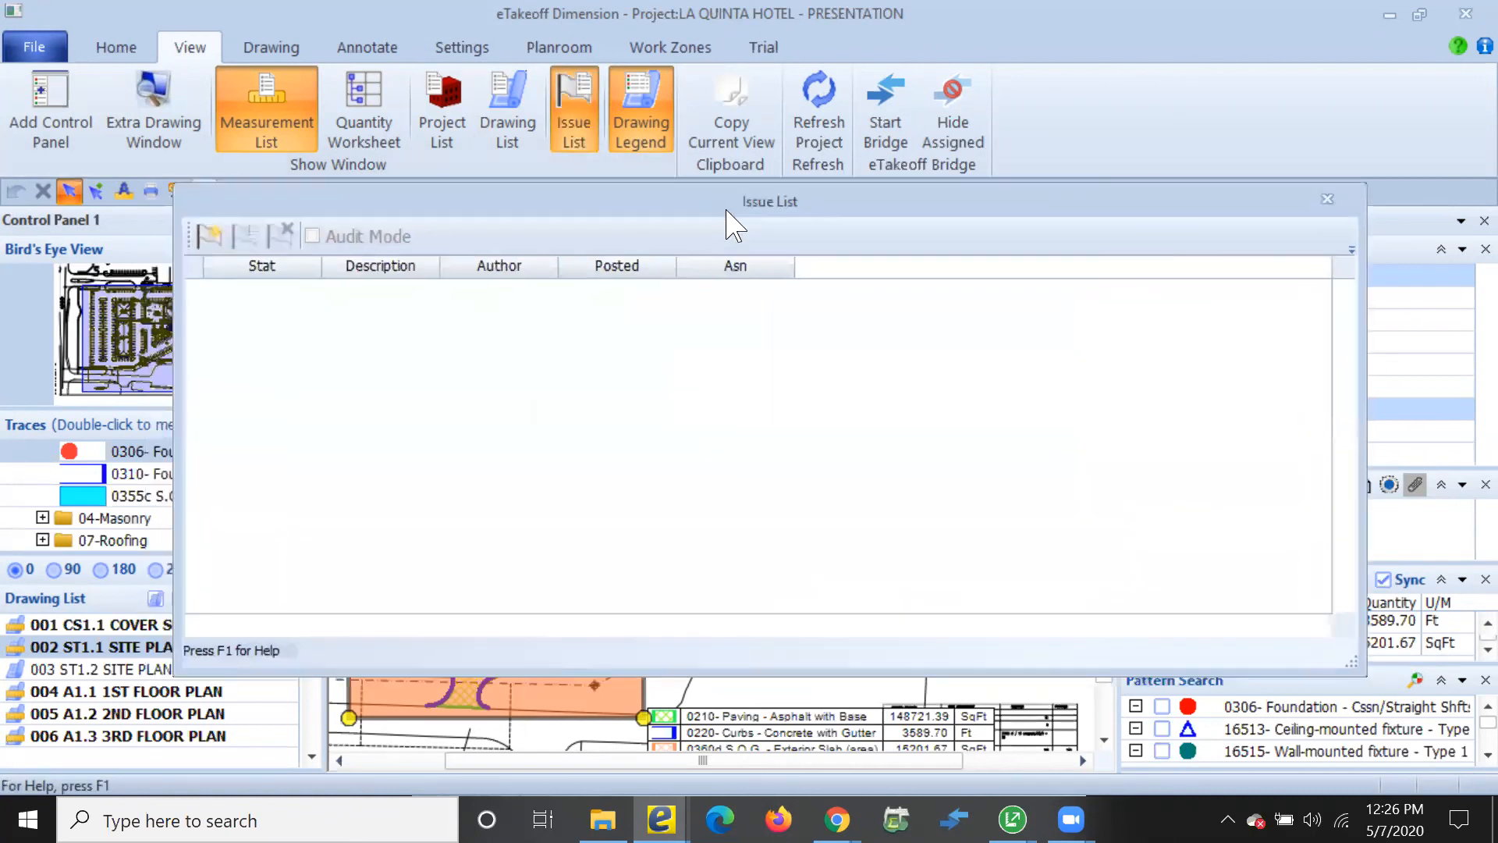
left_click(209, 237)
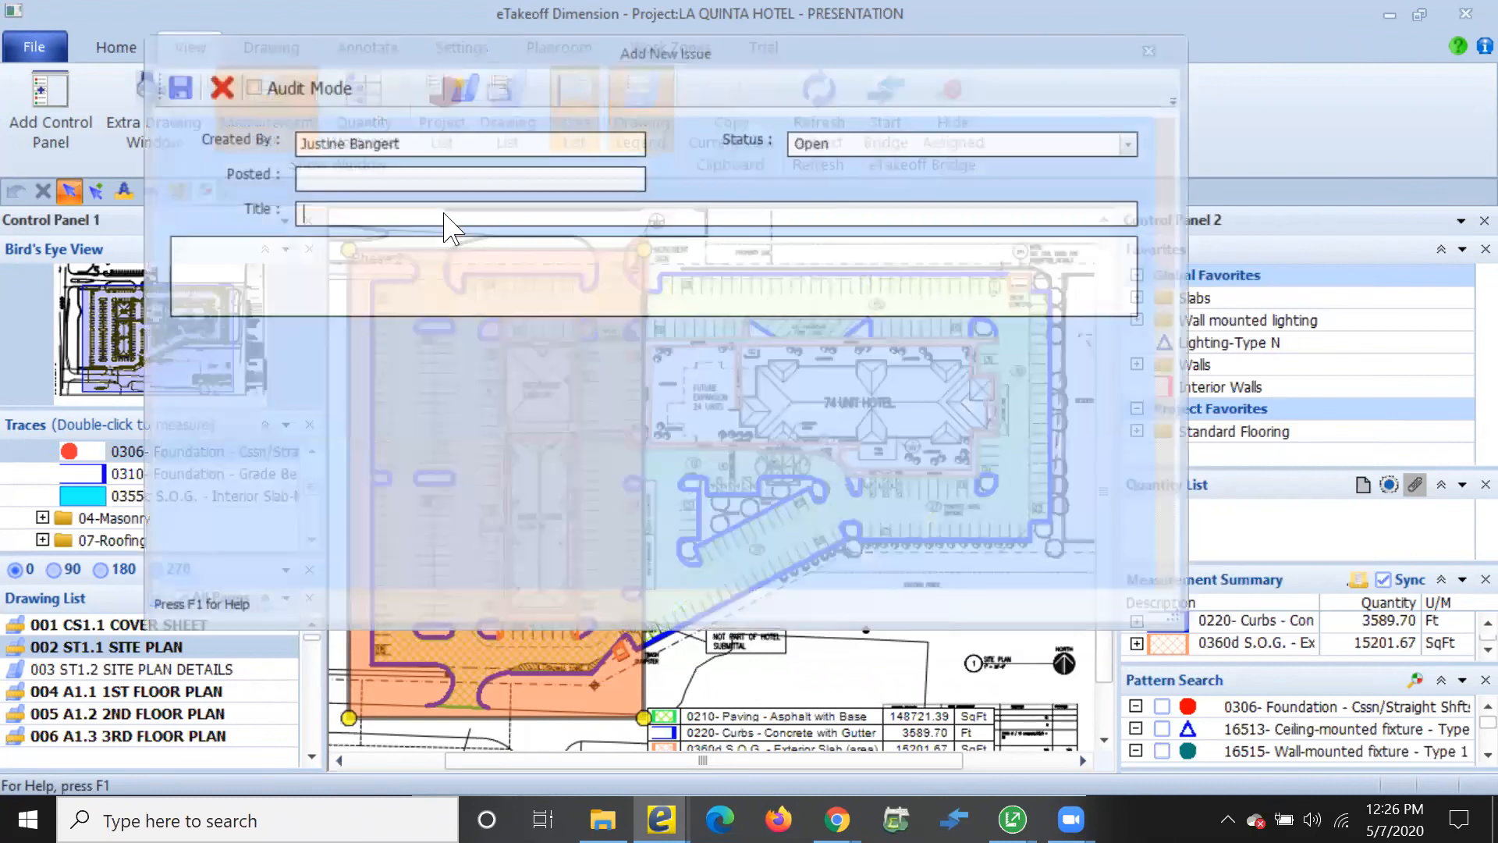
type("Please Review")
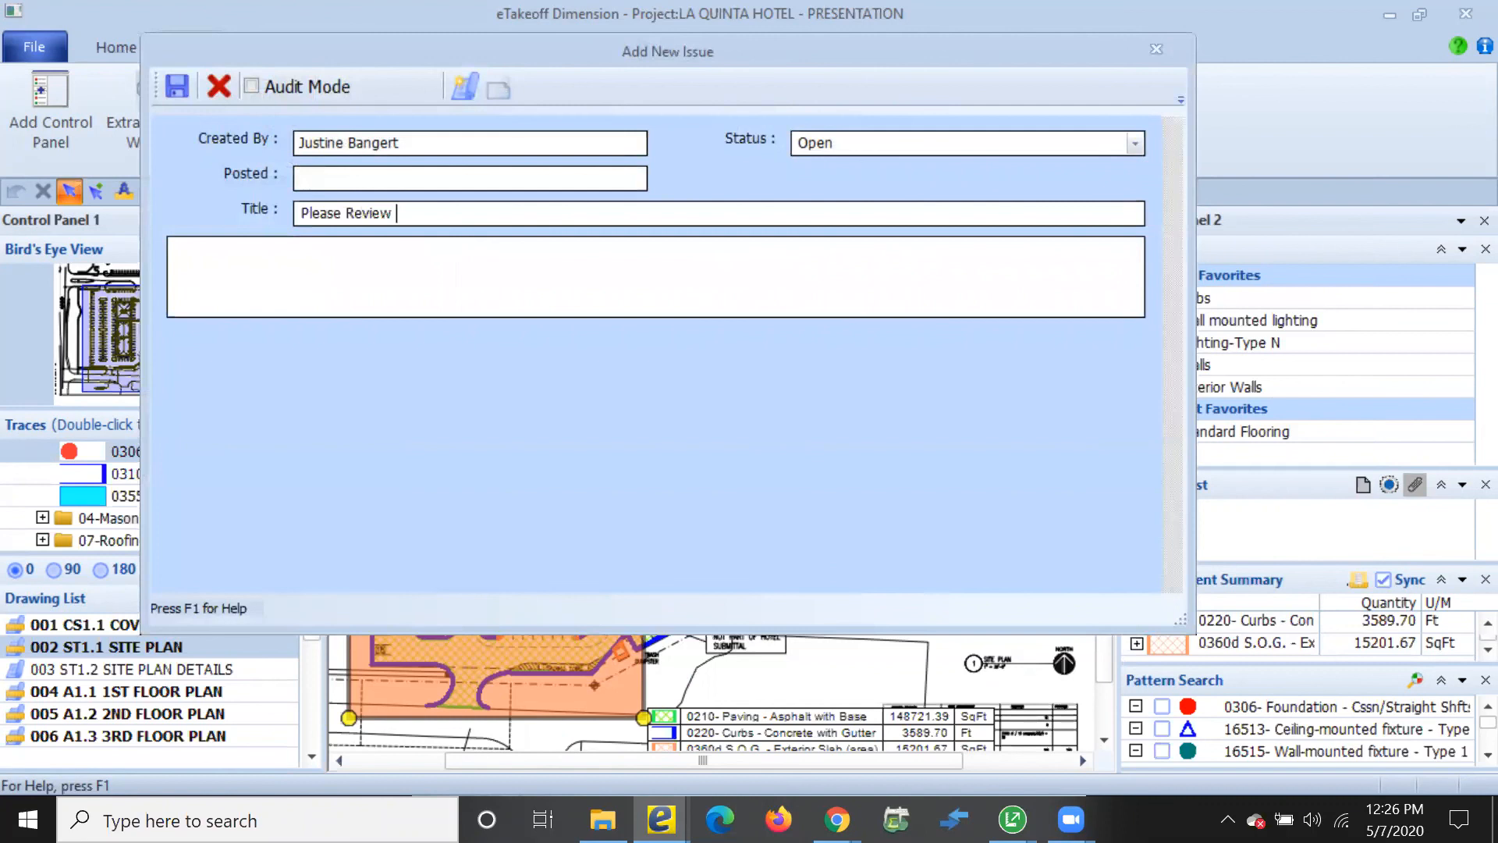
left_click(738, 267)
left_click(177, 86)
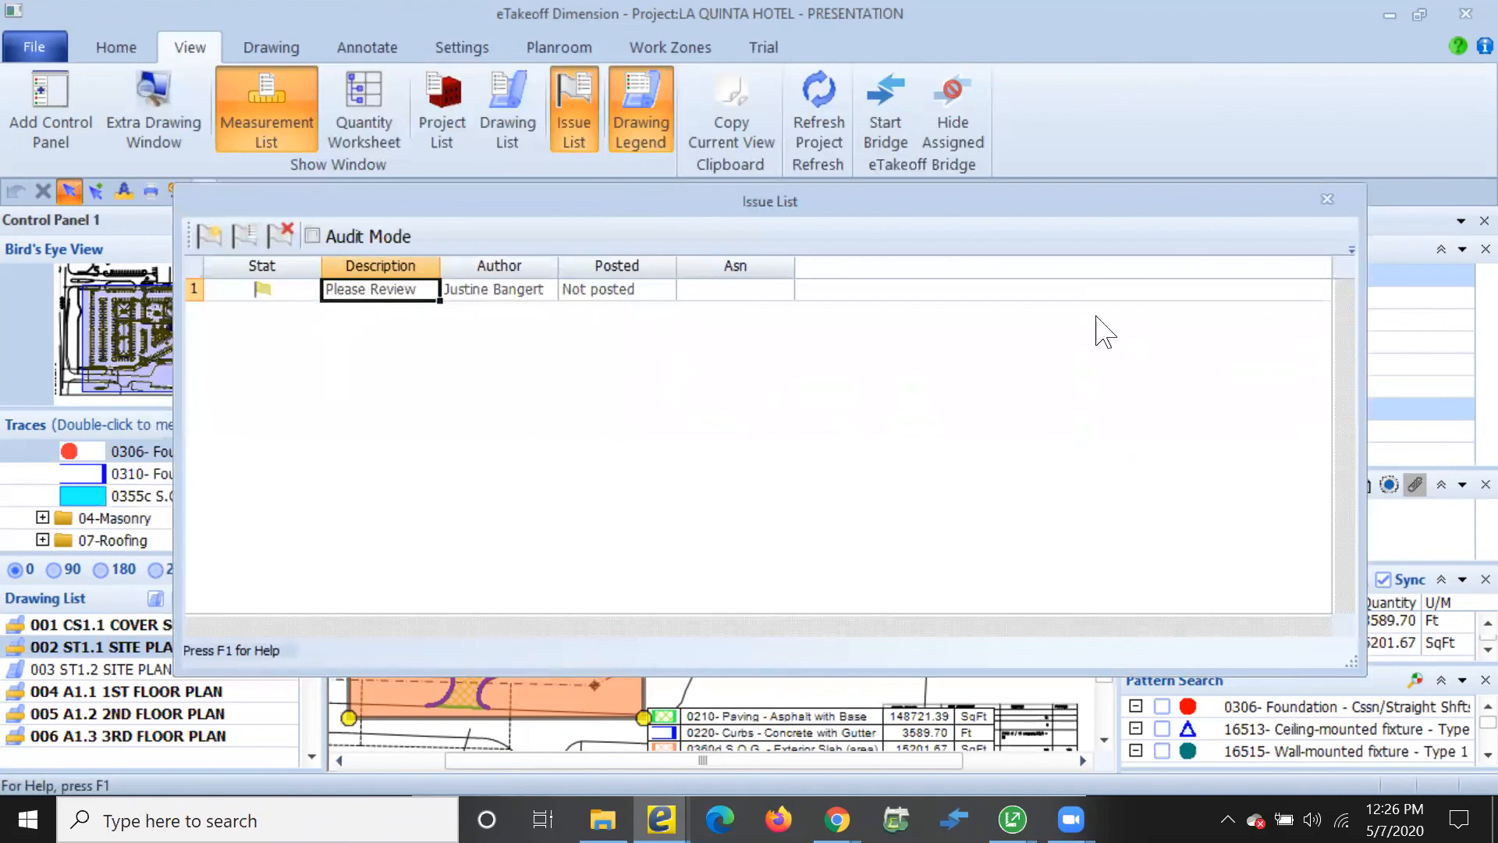
left_click(1329, 201)
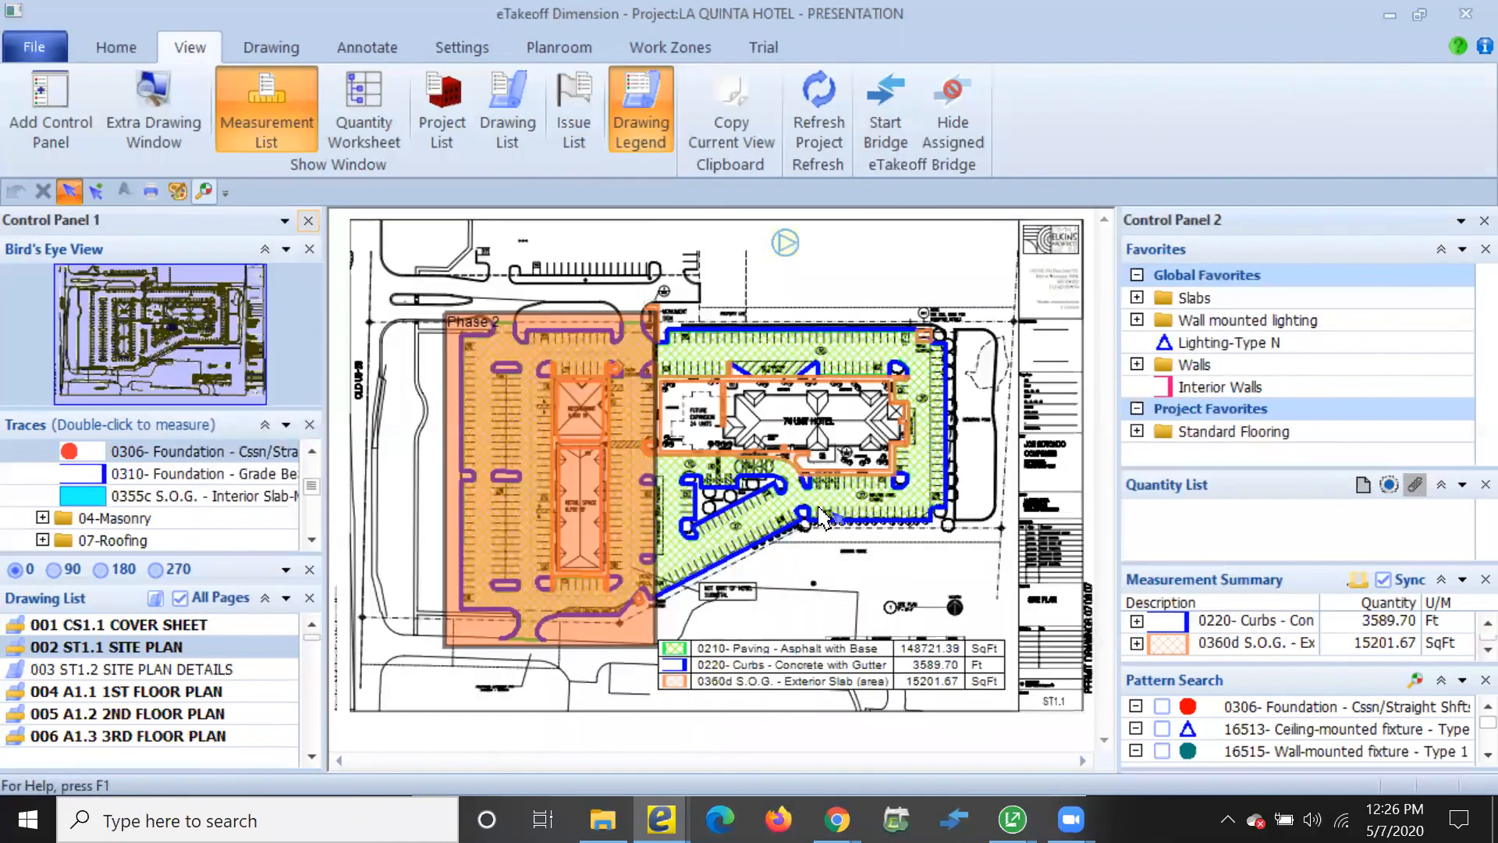
Move the drawing legend slightly further right and up in the area below the hotel on the site plan
scroll(821, 517, "up", 2)
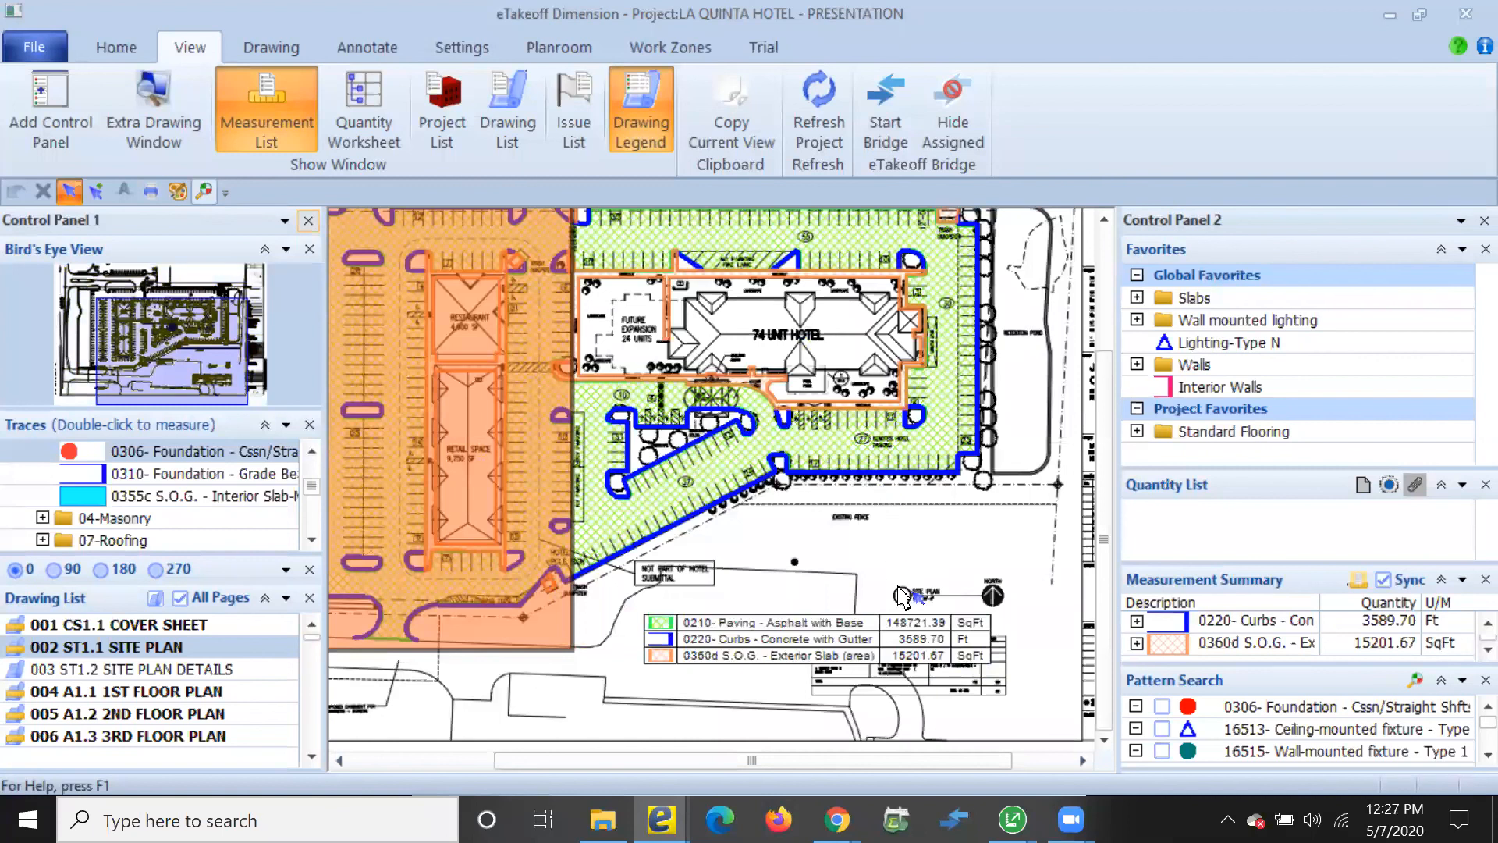
scroll(877, 628, "down", 2)
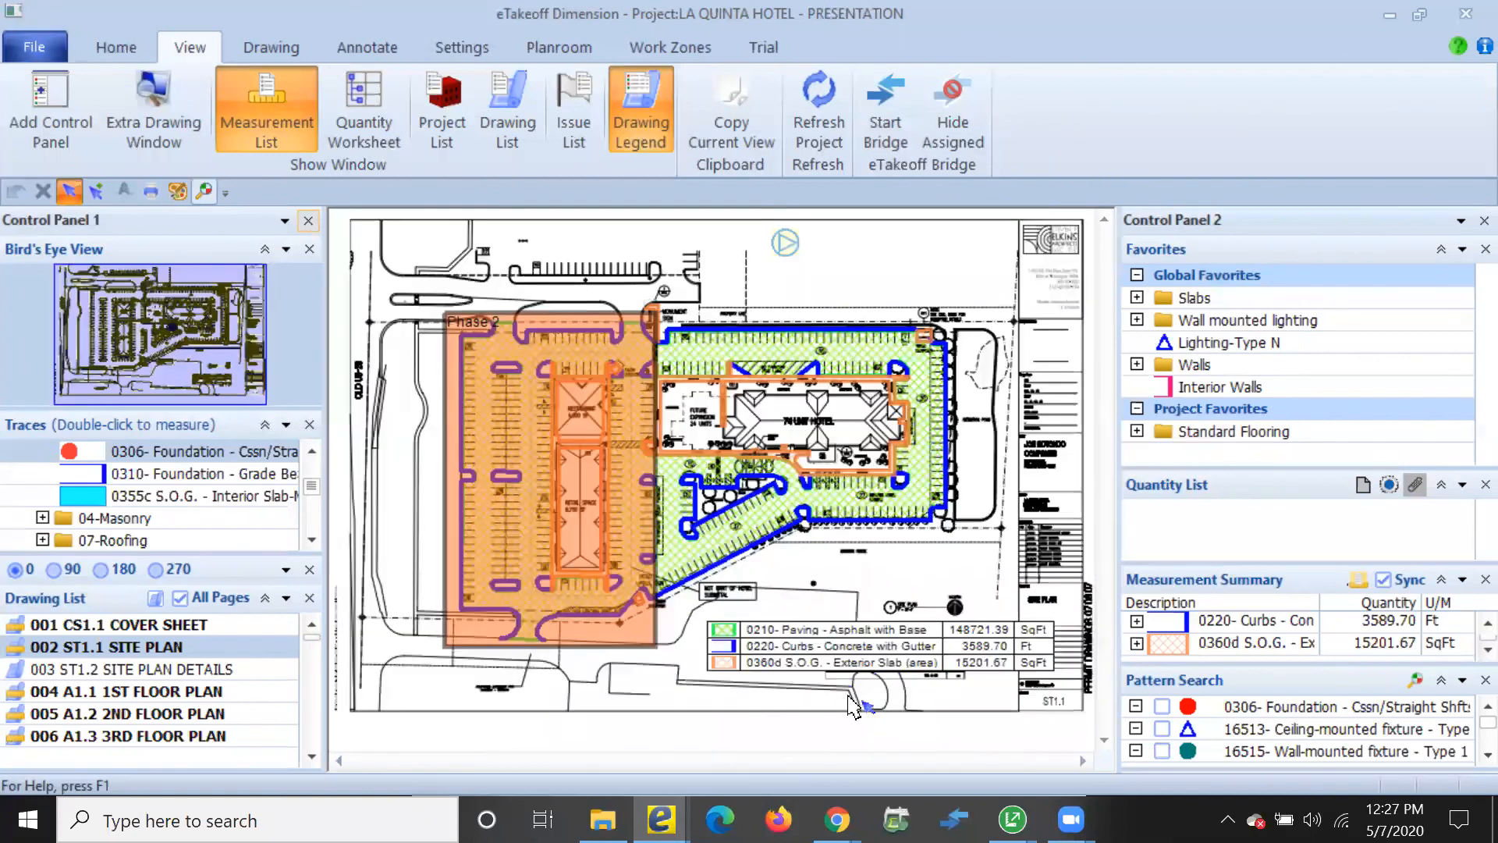
scroll(851, 702, "up", 2)
scroll(854, 695, "down", 1)
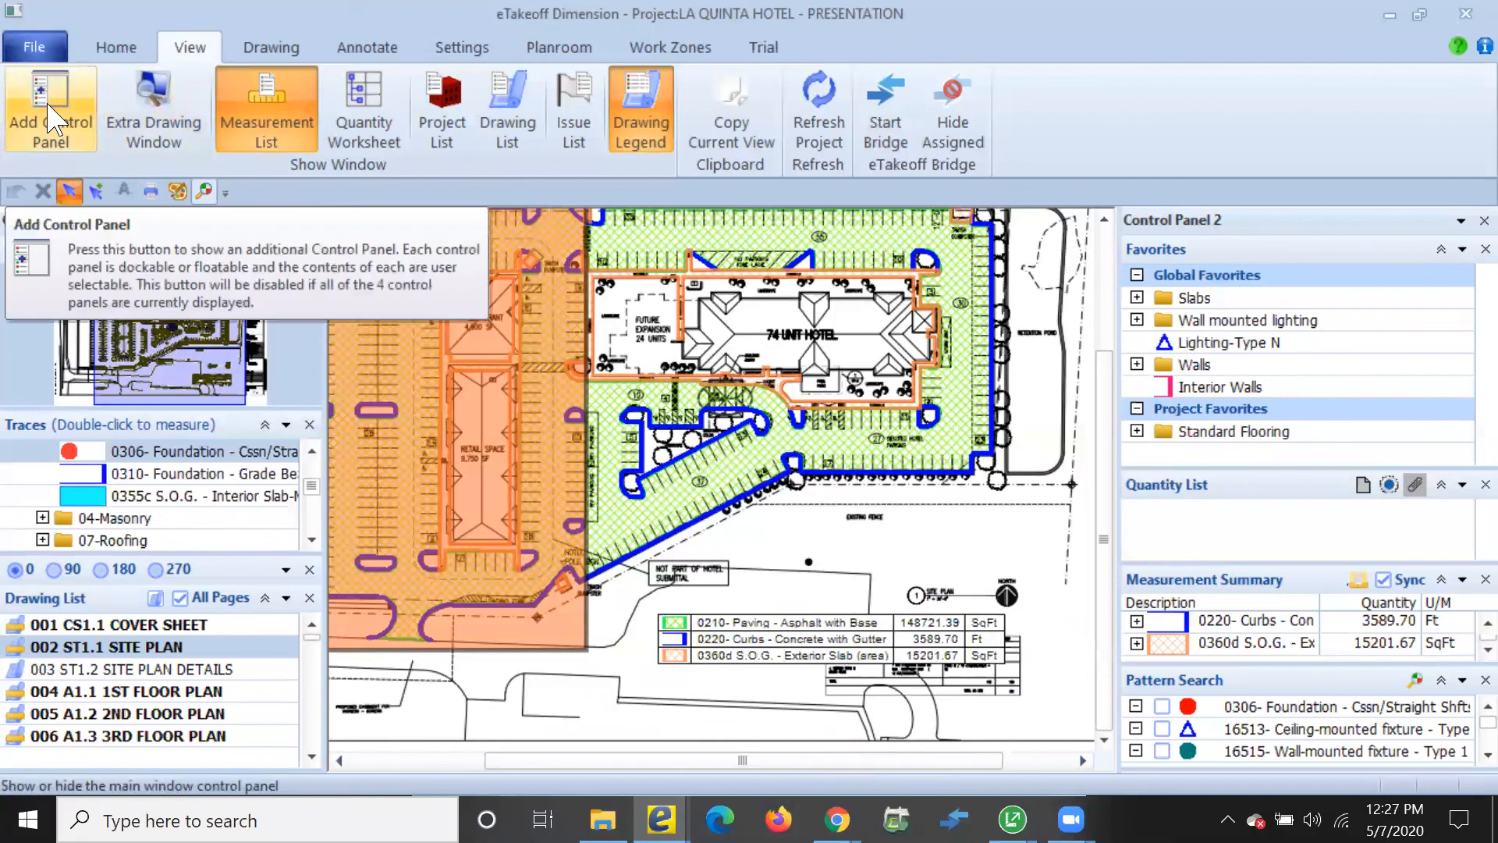
Switch to the eTakeoff for Sage 100 Contractor presentation in Google Slides and present the Thank You slide full screen
left_click(112, 53)
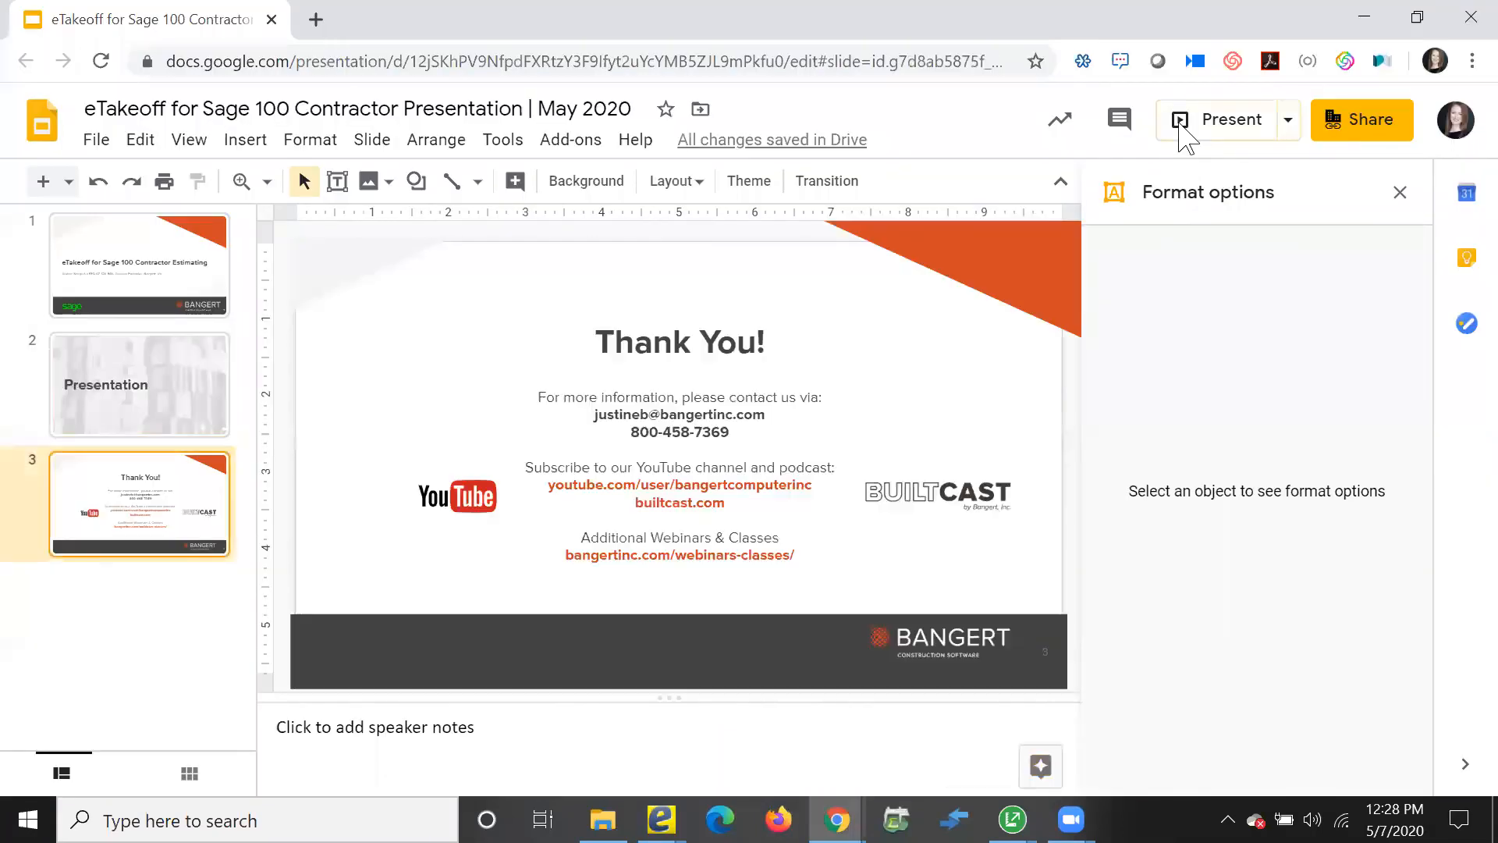
left_click(1188, 126)
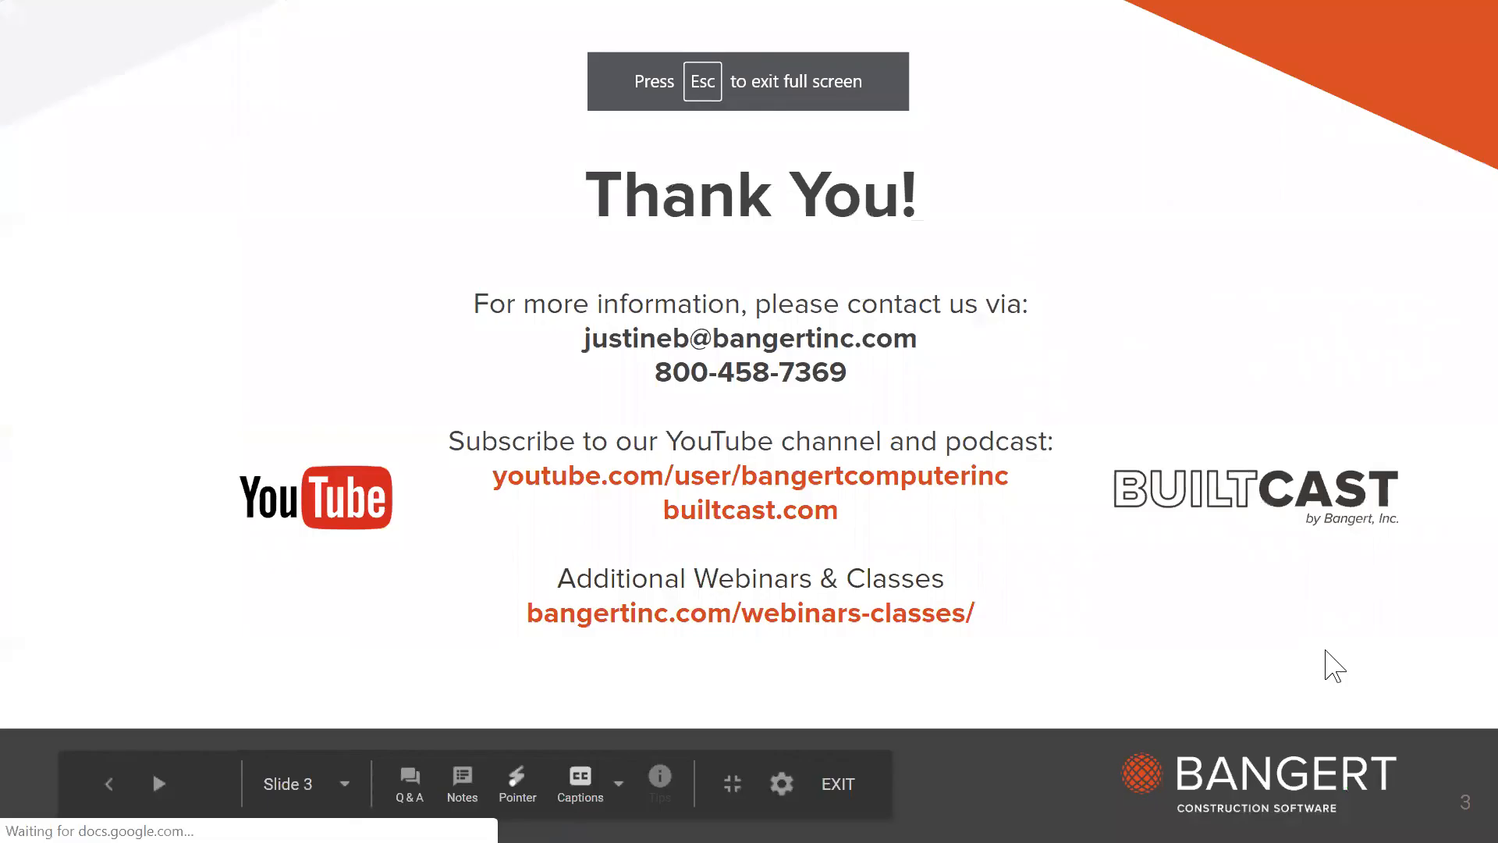